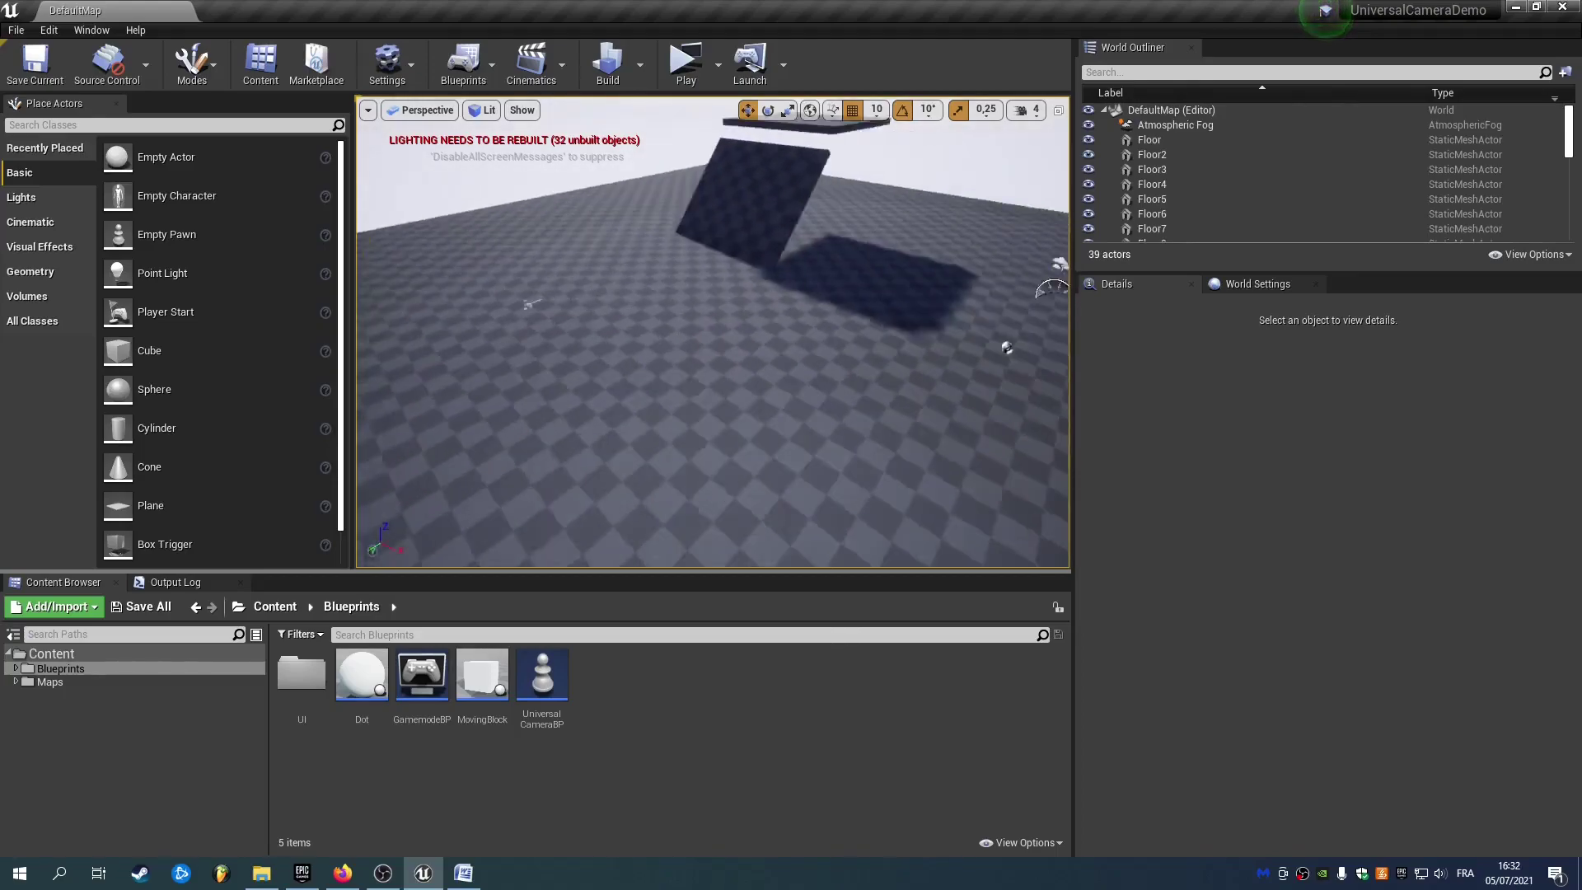
Run the level in a preview to check the camera's default view, and stop it.
left_click(685, 64)
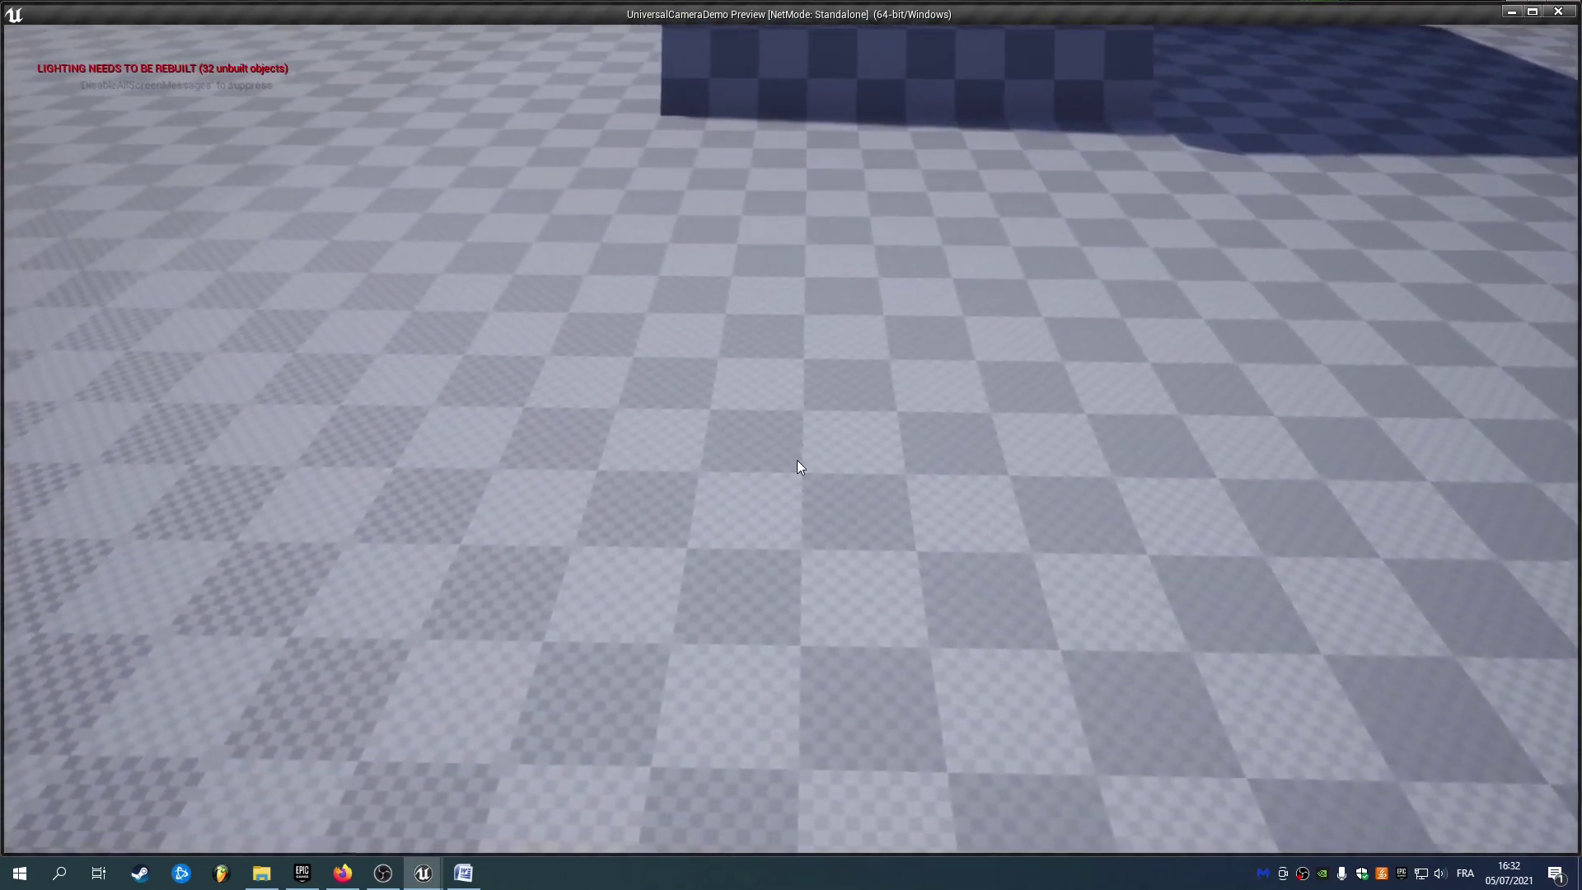
key("Escape")
right_click(552, 680)
left_click(634, 699)
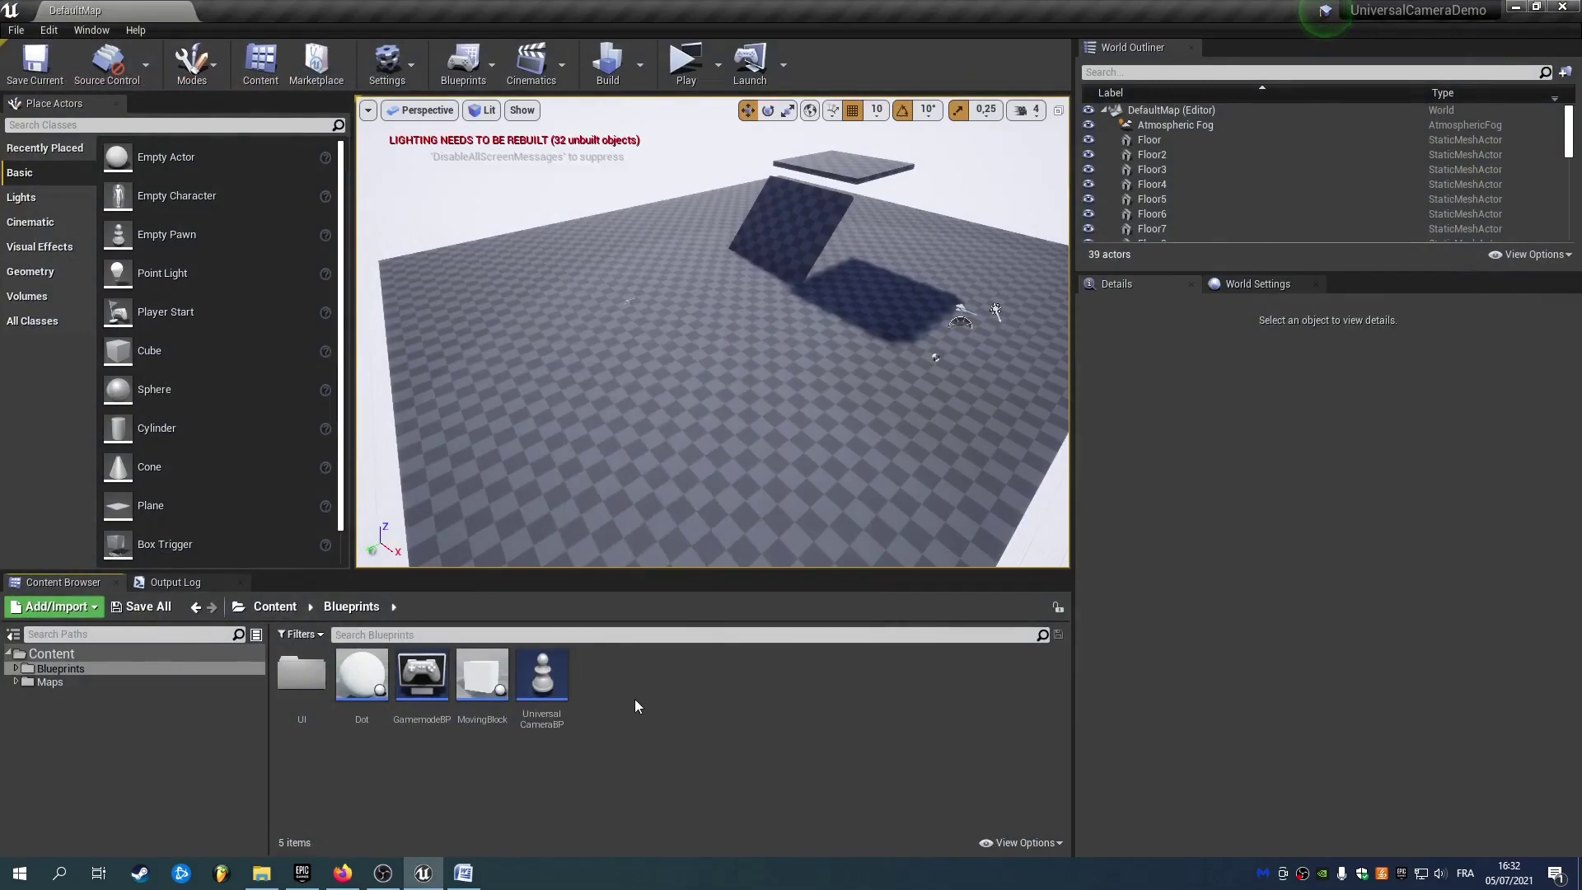
right_click(635, 699)
mouse_move(709, 503)
left_click(901, 513)
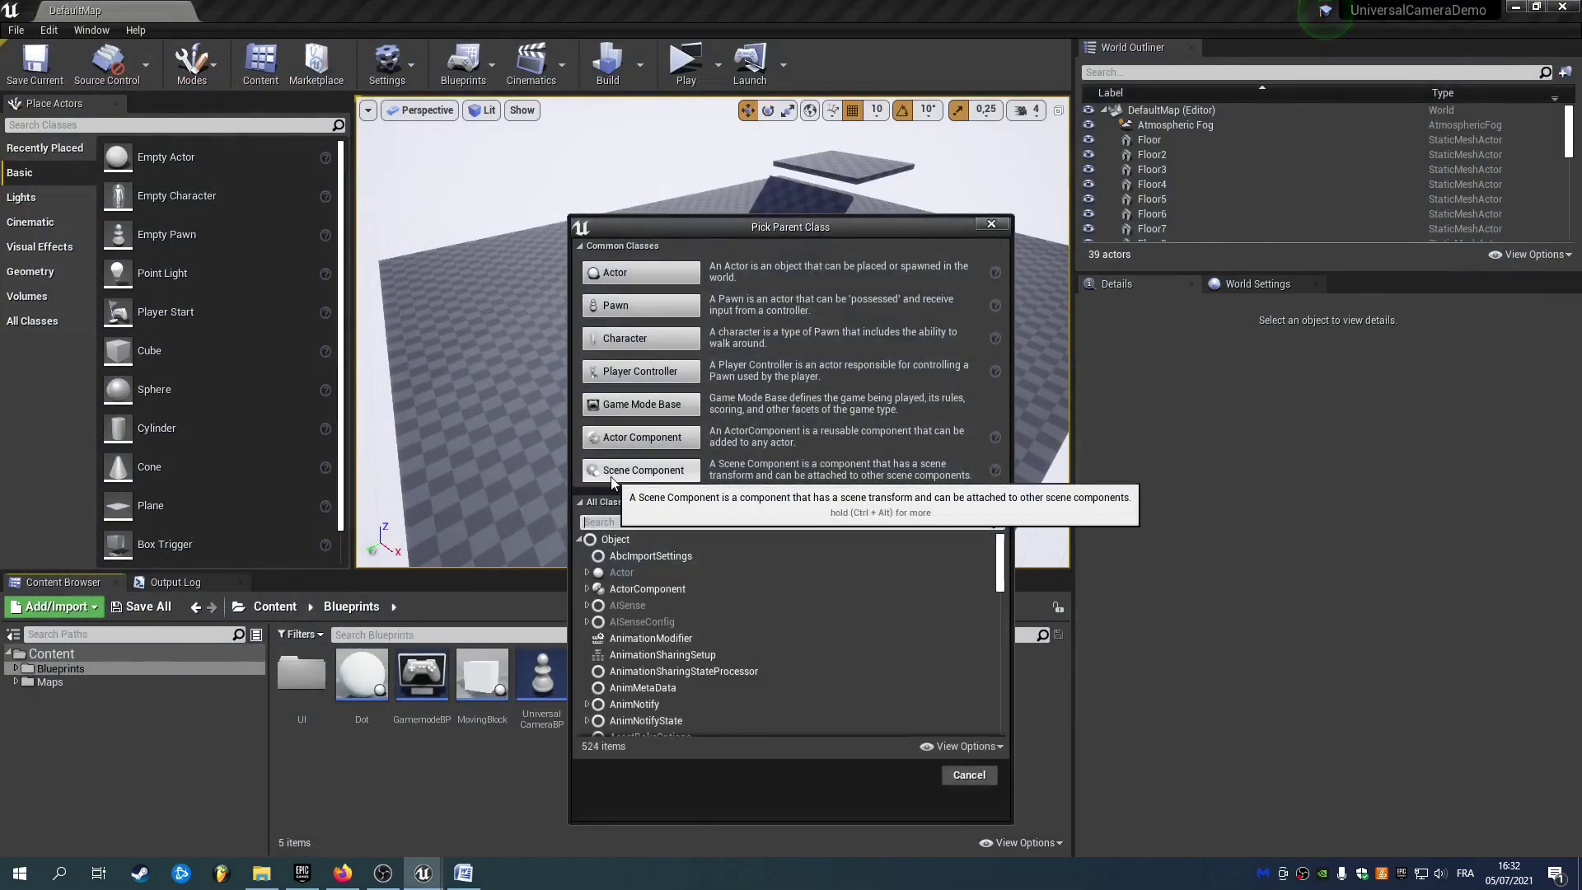
type("universal")
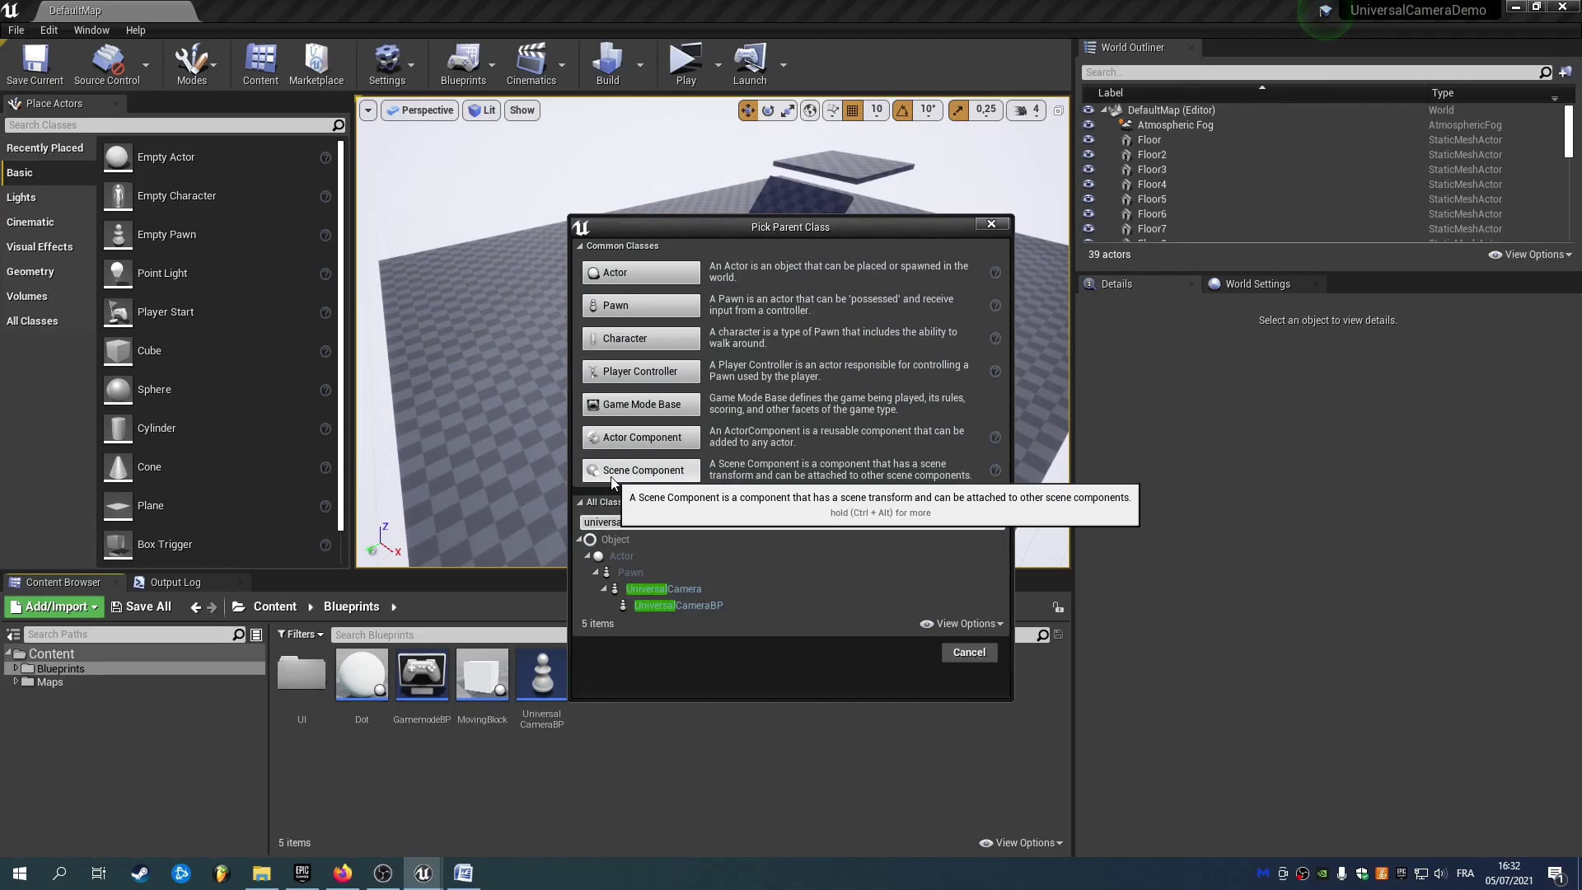
left_click(628, 593)
left_click(991, 654)
Open the UniversalCameraBP blueprint and show the Starting Position settings of the Universal Camera Plugin.
left_click(549, 682)
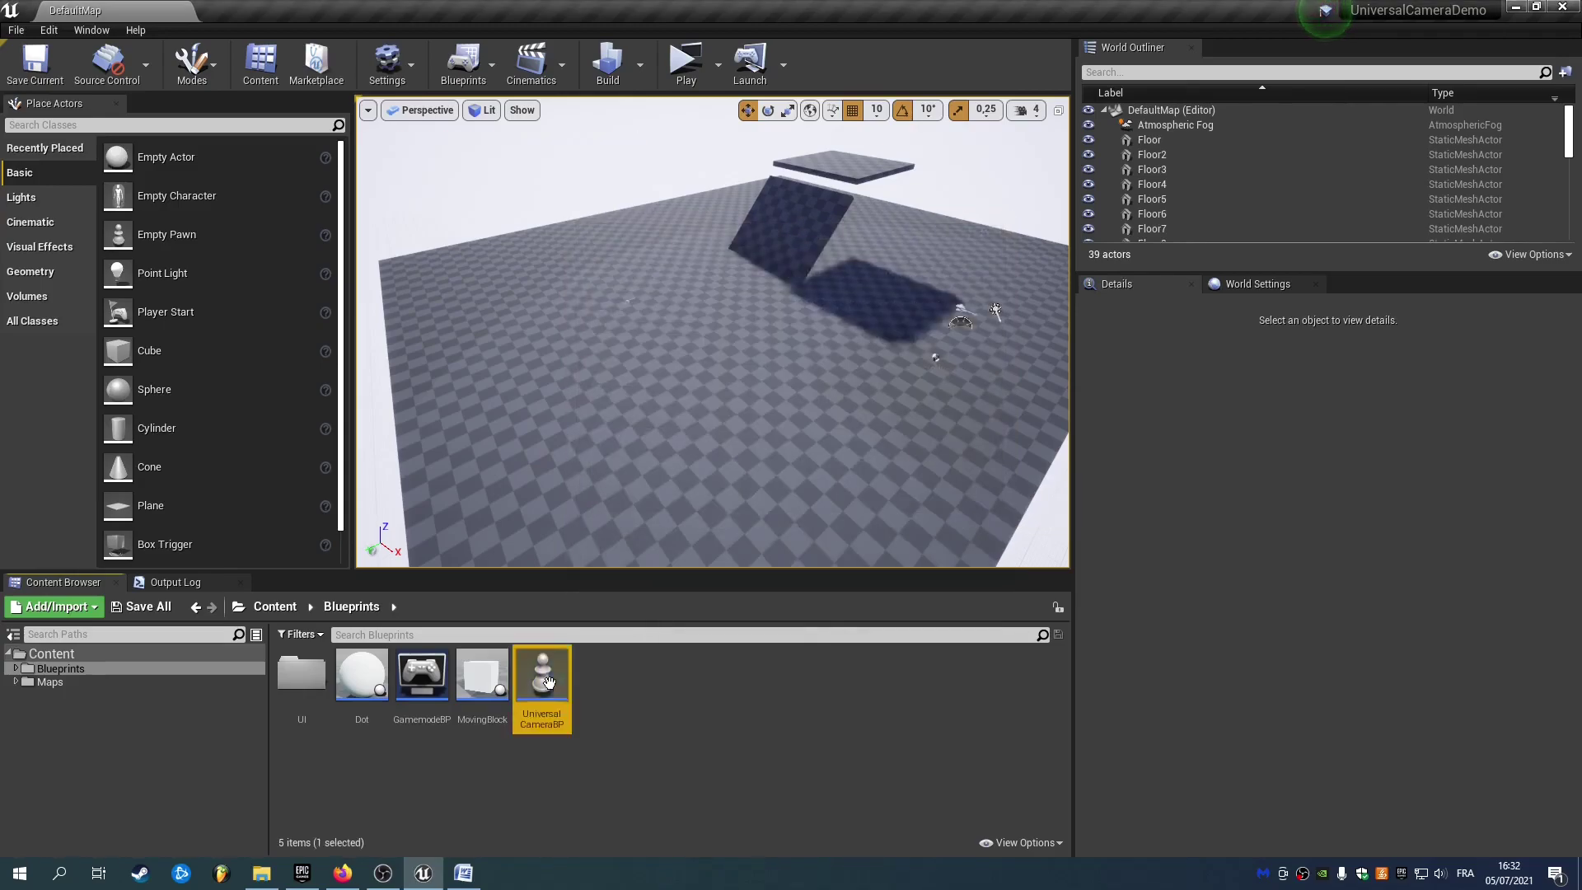
double_click(548, 682)
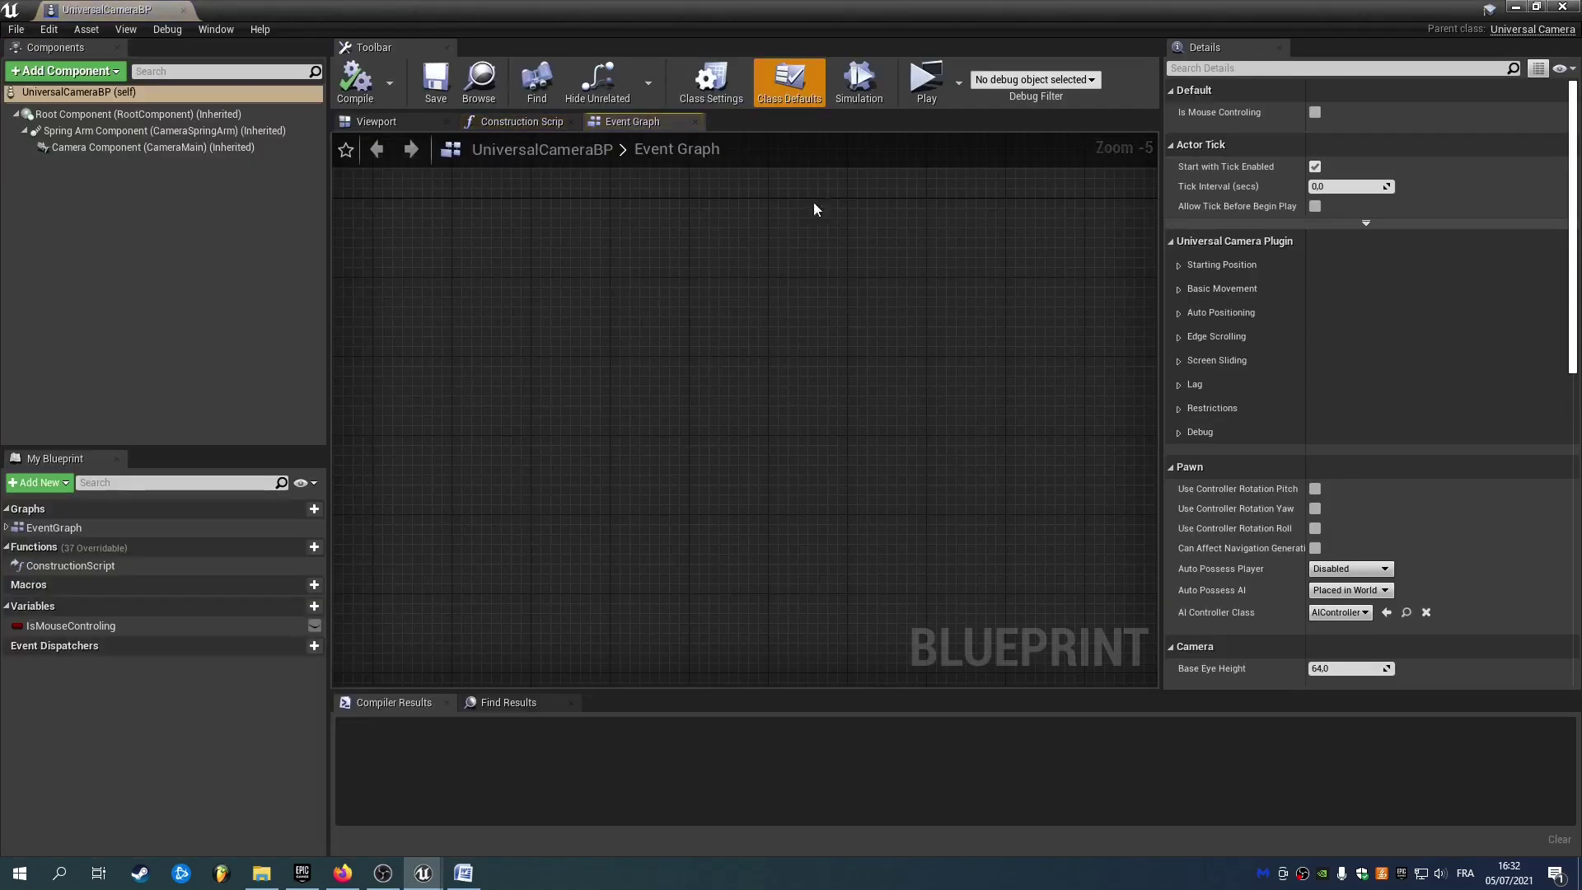
left_click(1216, 264)
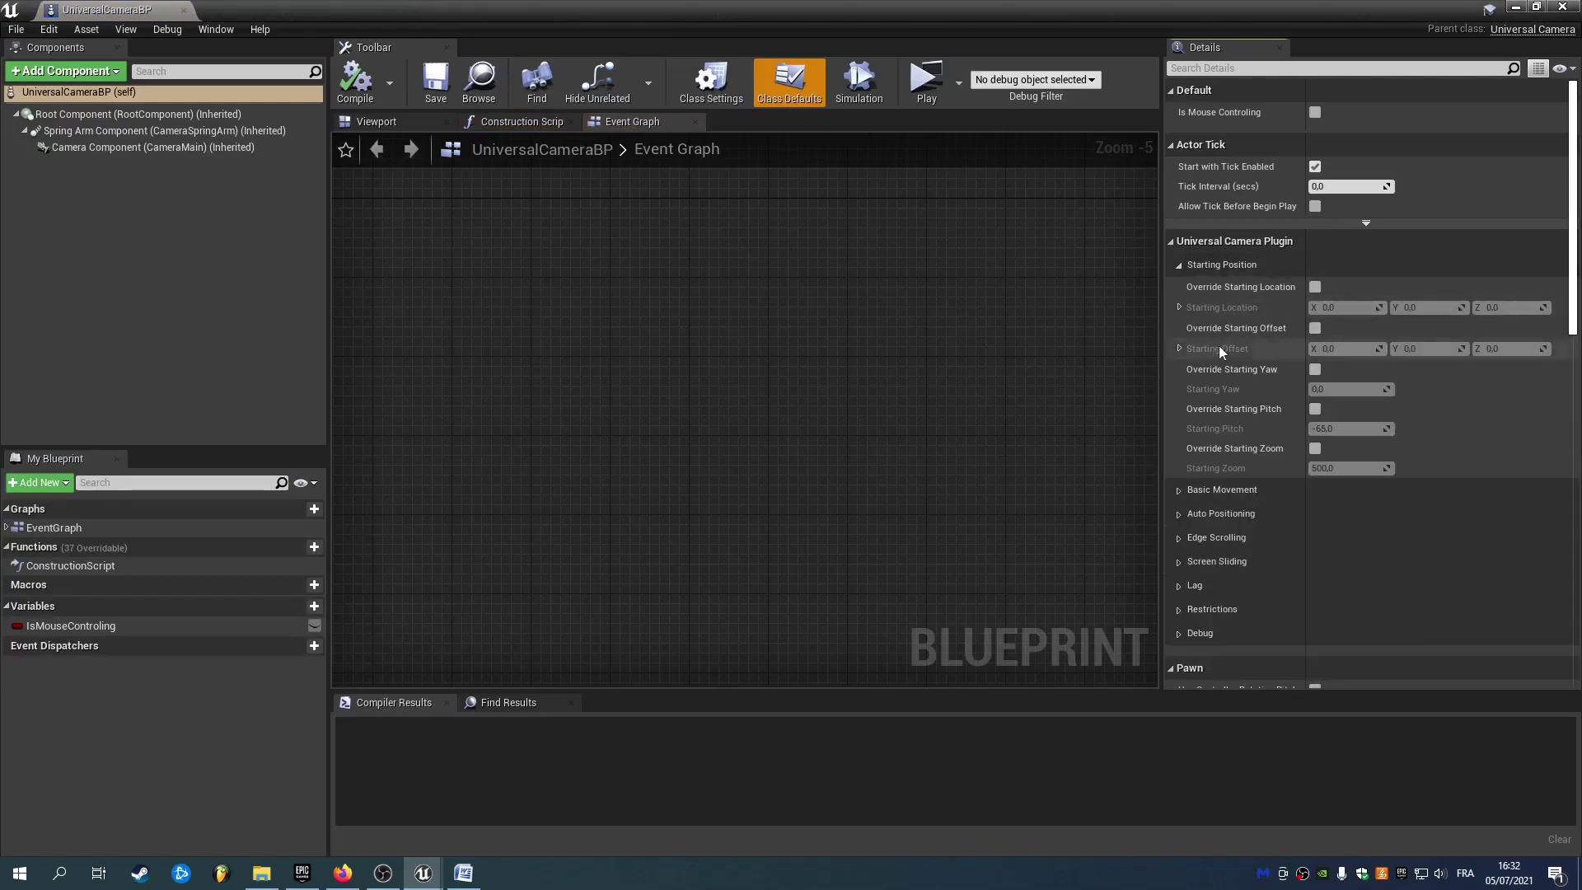
left_click(1212, 265)
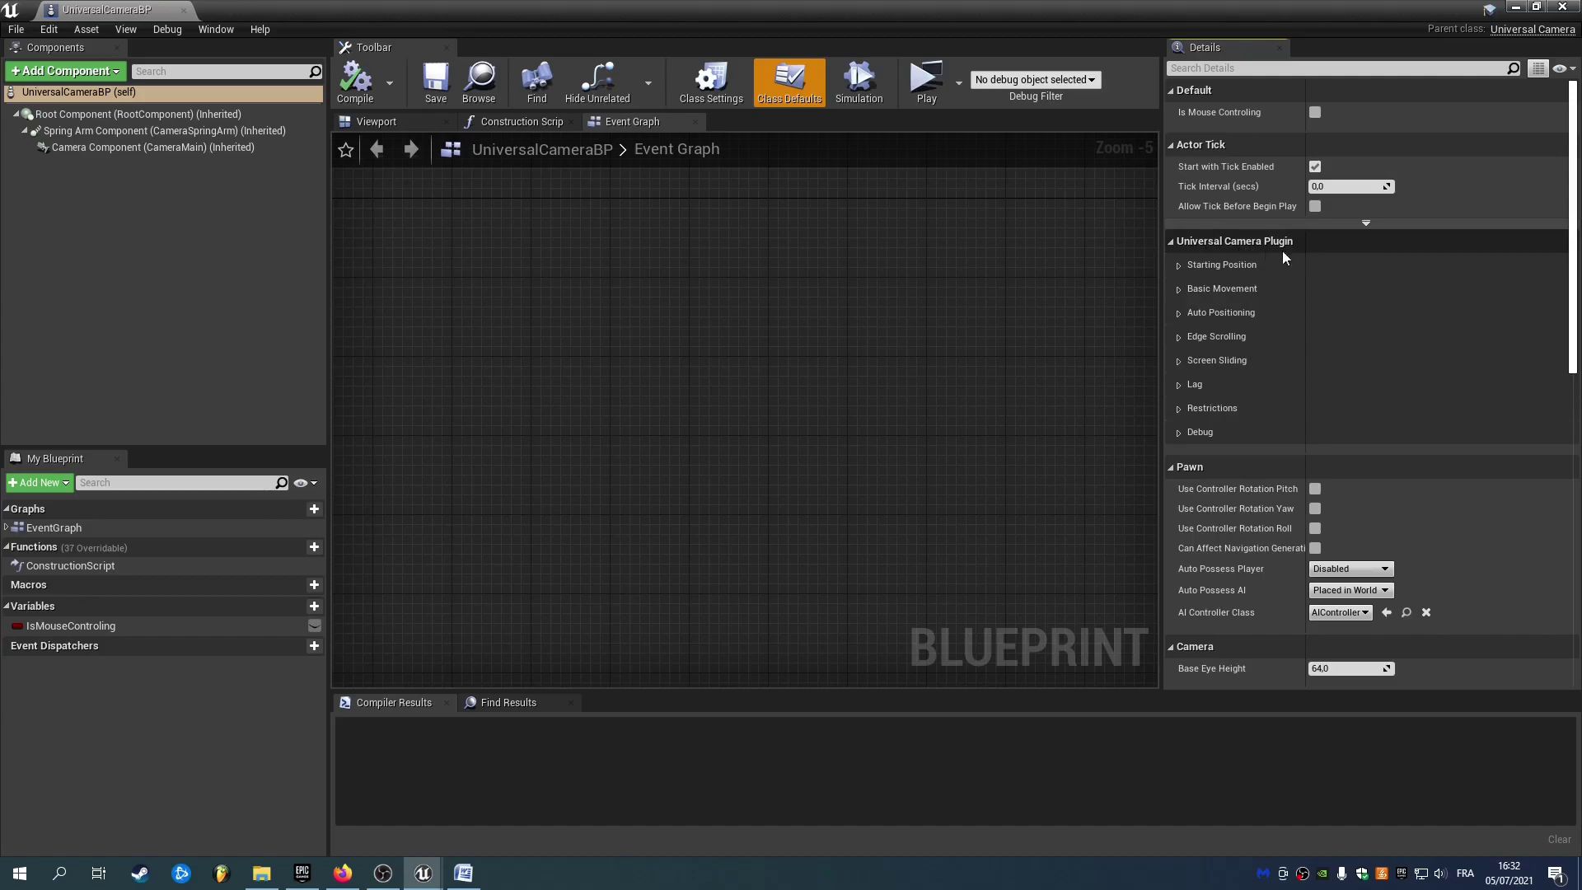
left_click(1240, 265)
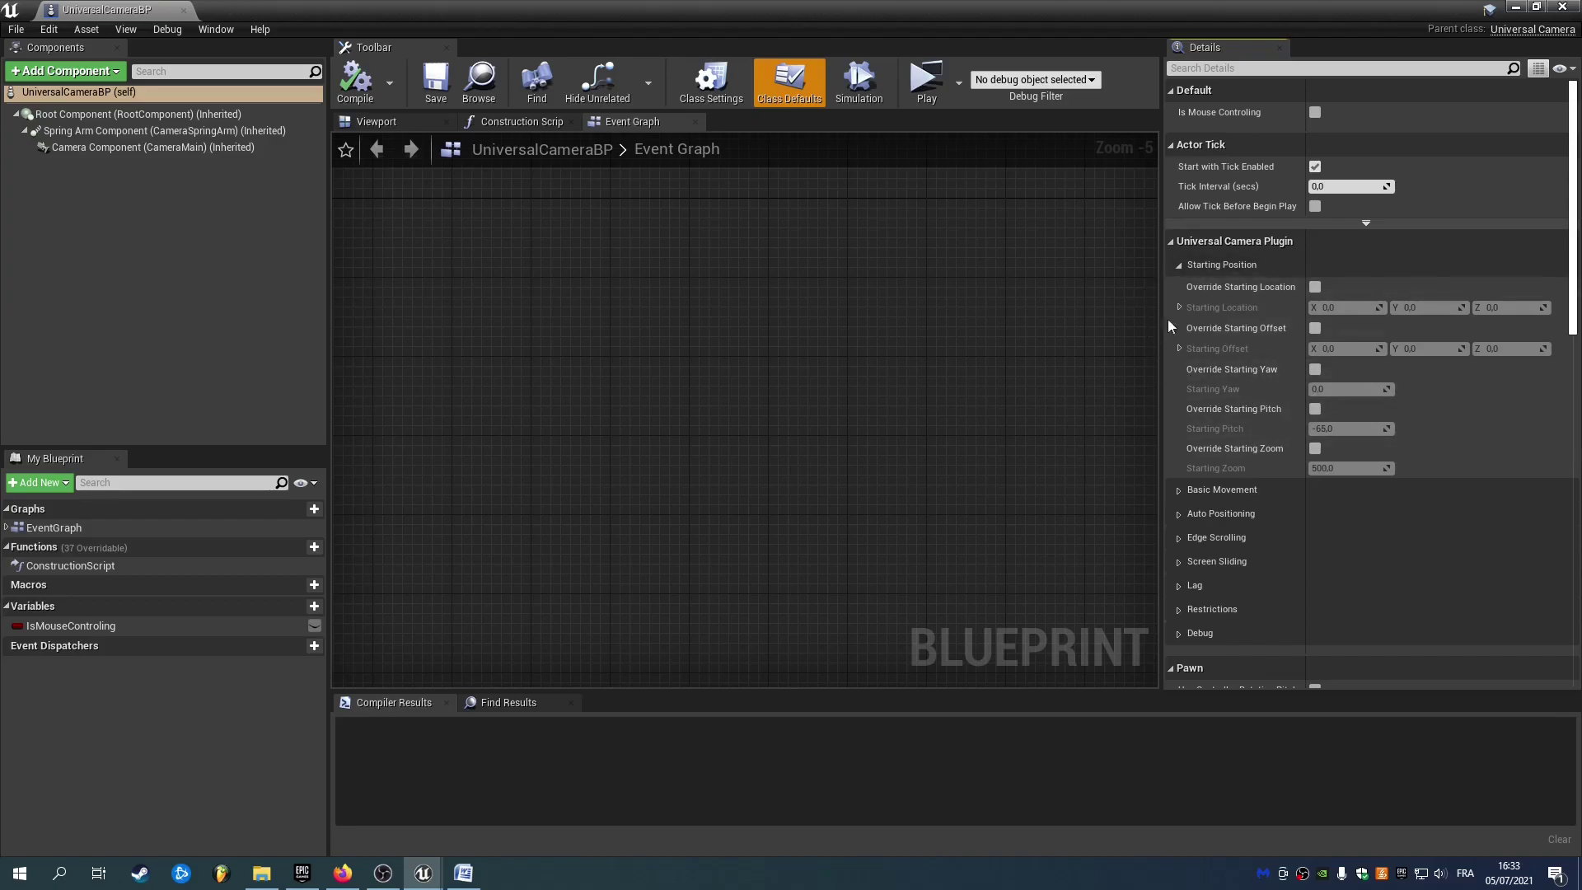
Examine the Basic Movement and Auto Positioning settings of the Universal Camera Plugin.
left_click(1199, 264)
double_click(1205, 302)
left_click(1205, 288)
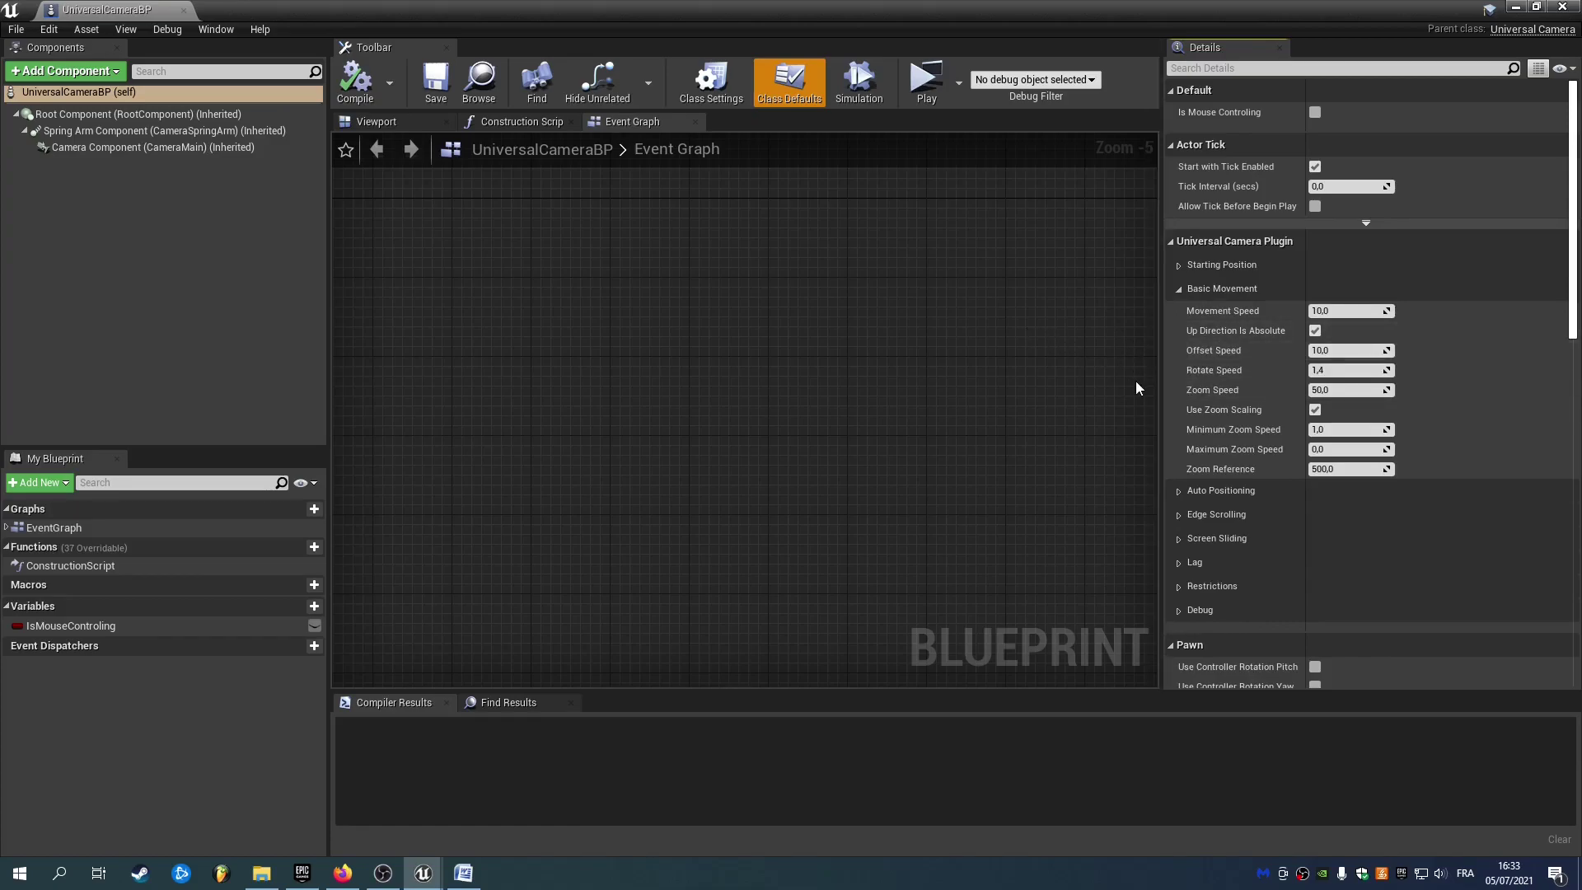
left_click(1223, 290)
left_click(1232, 313)
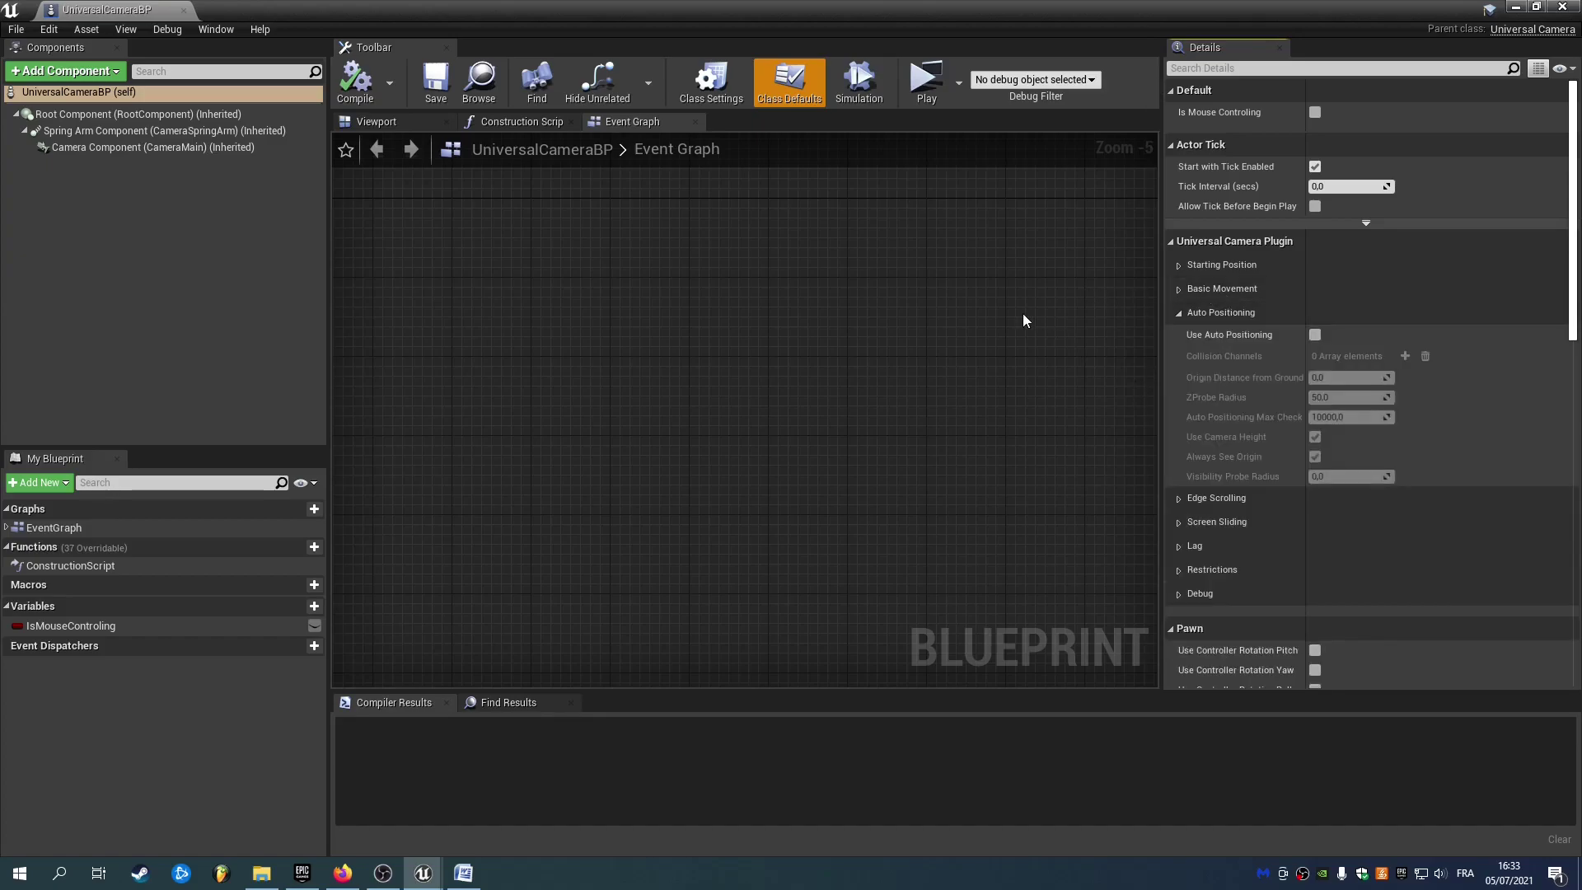
left_click(1178, 311)
left_click(1220, 292)
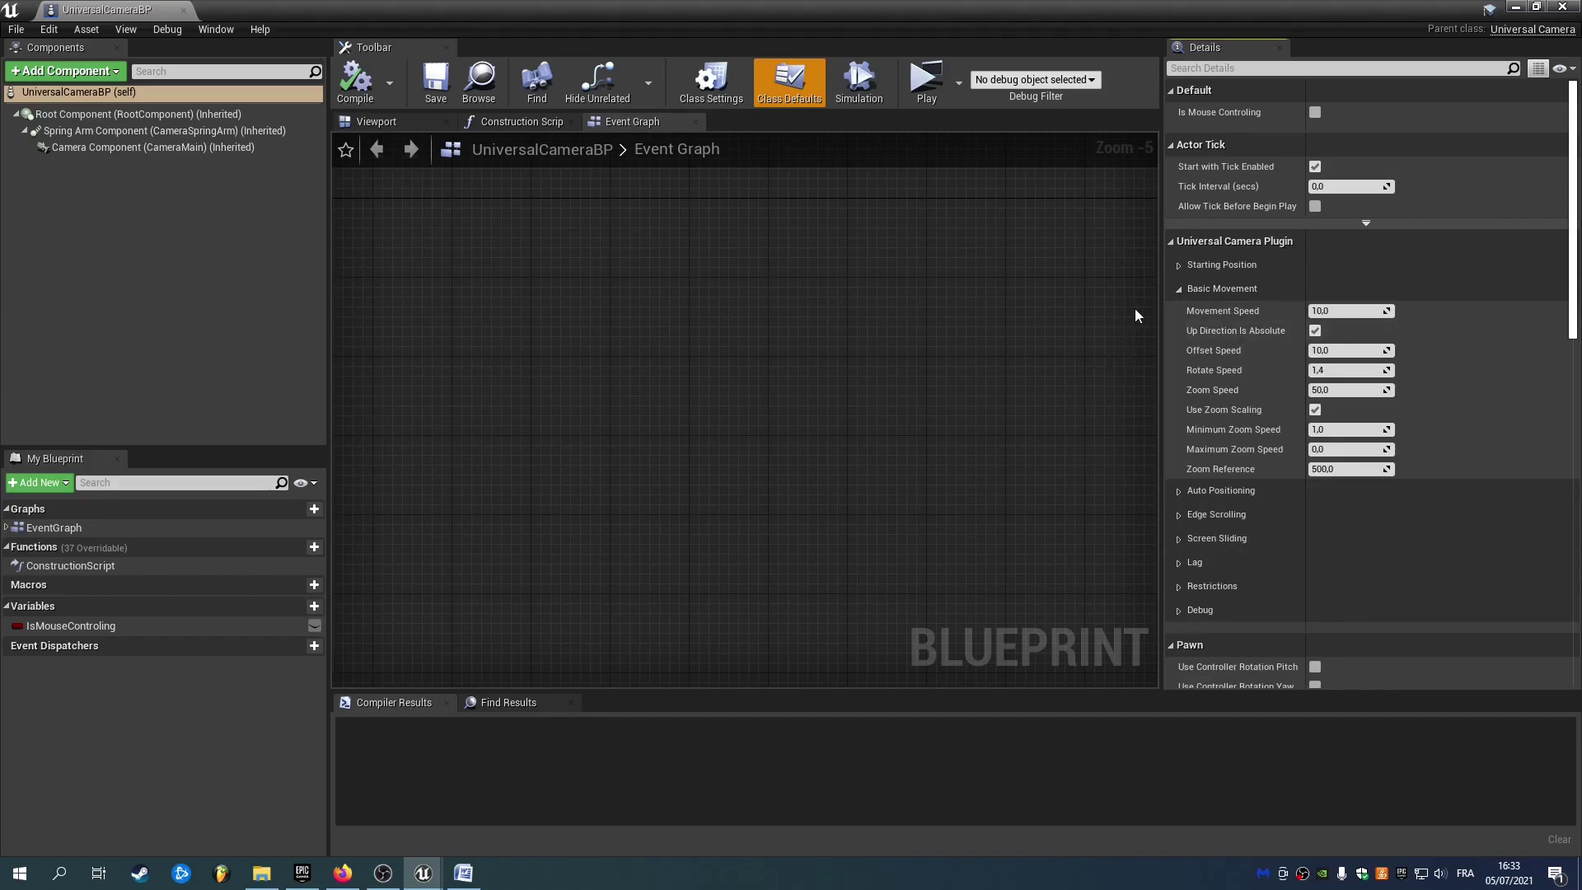
mouse_move(1201, 338)
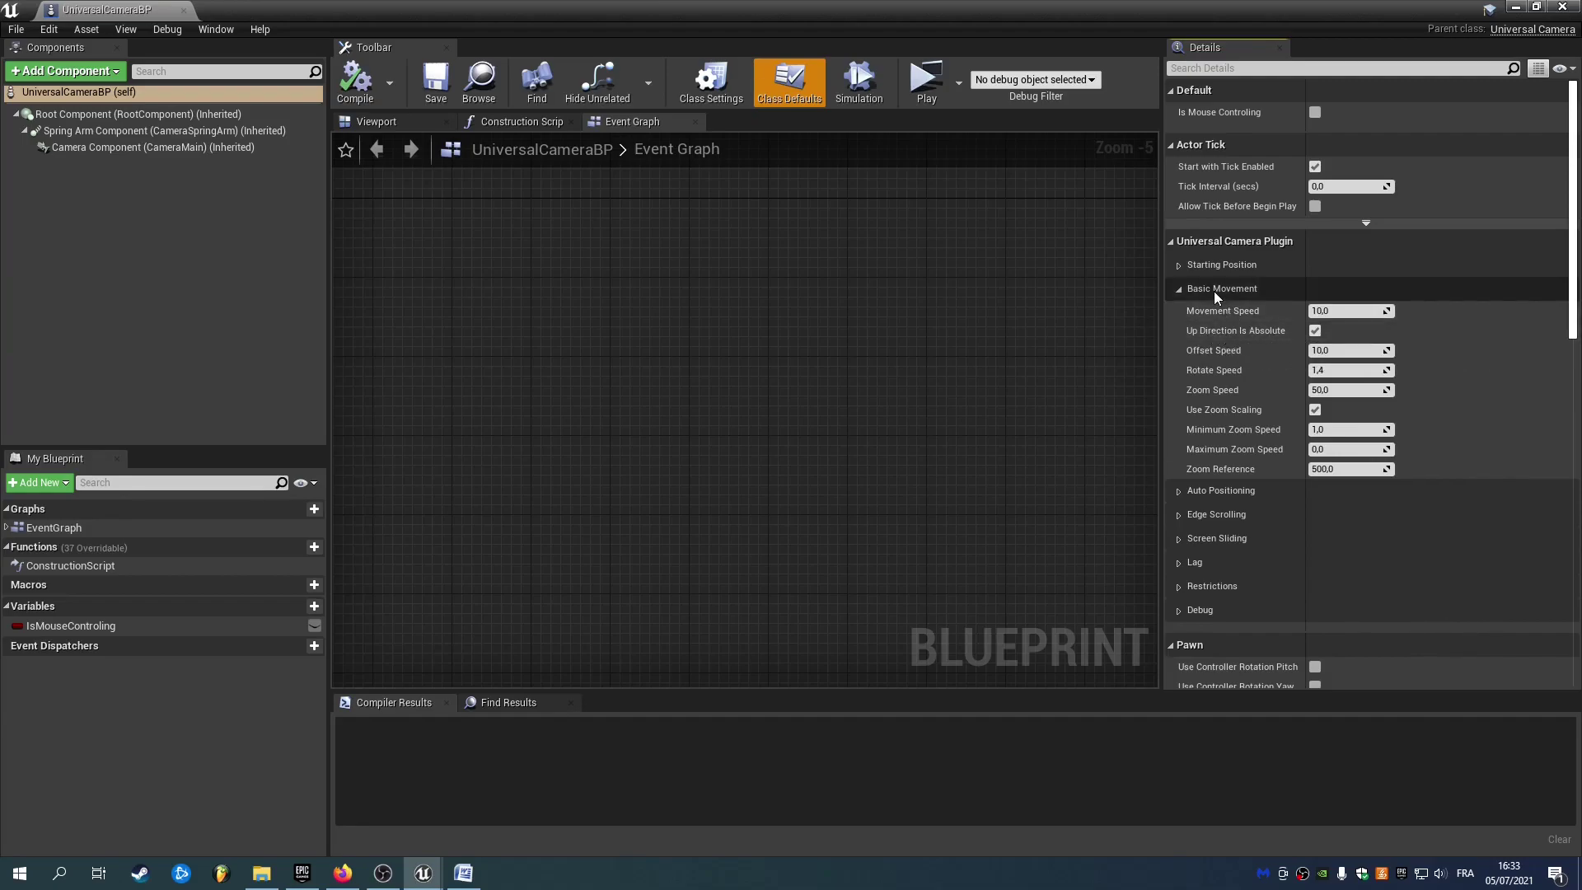
Enable Use Auto Positioning for the camera and add a WorldStatic entry to its Collision Channels.
left_click(1214, 290)
left_click(1194, 317)
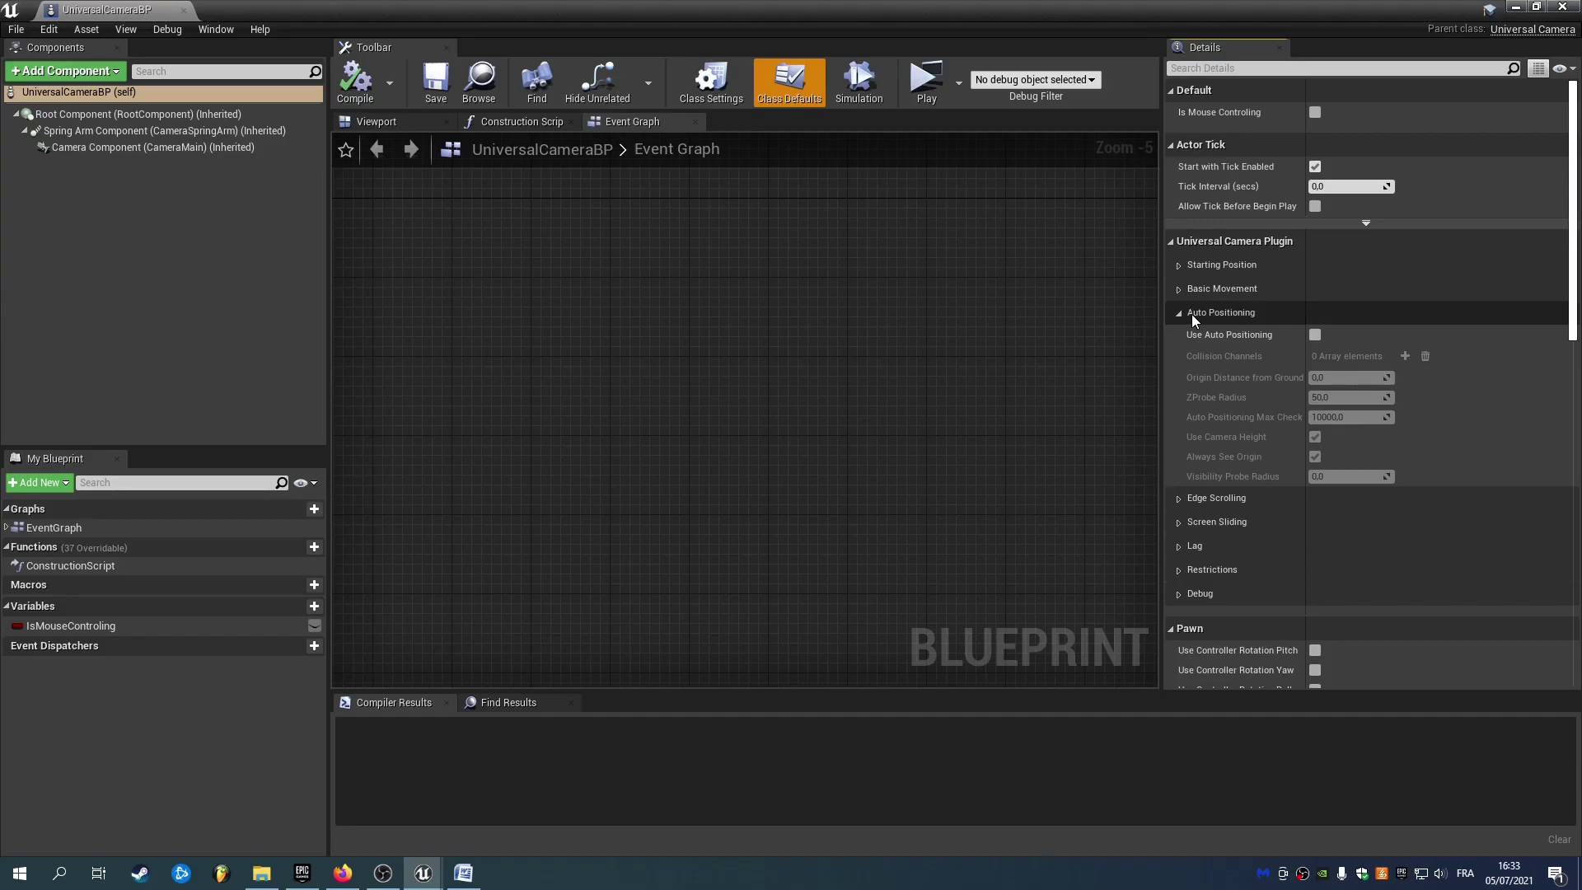
left_click(1315, 335)
left_click(1403, 357)
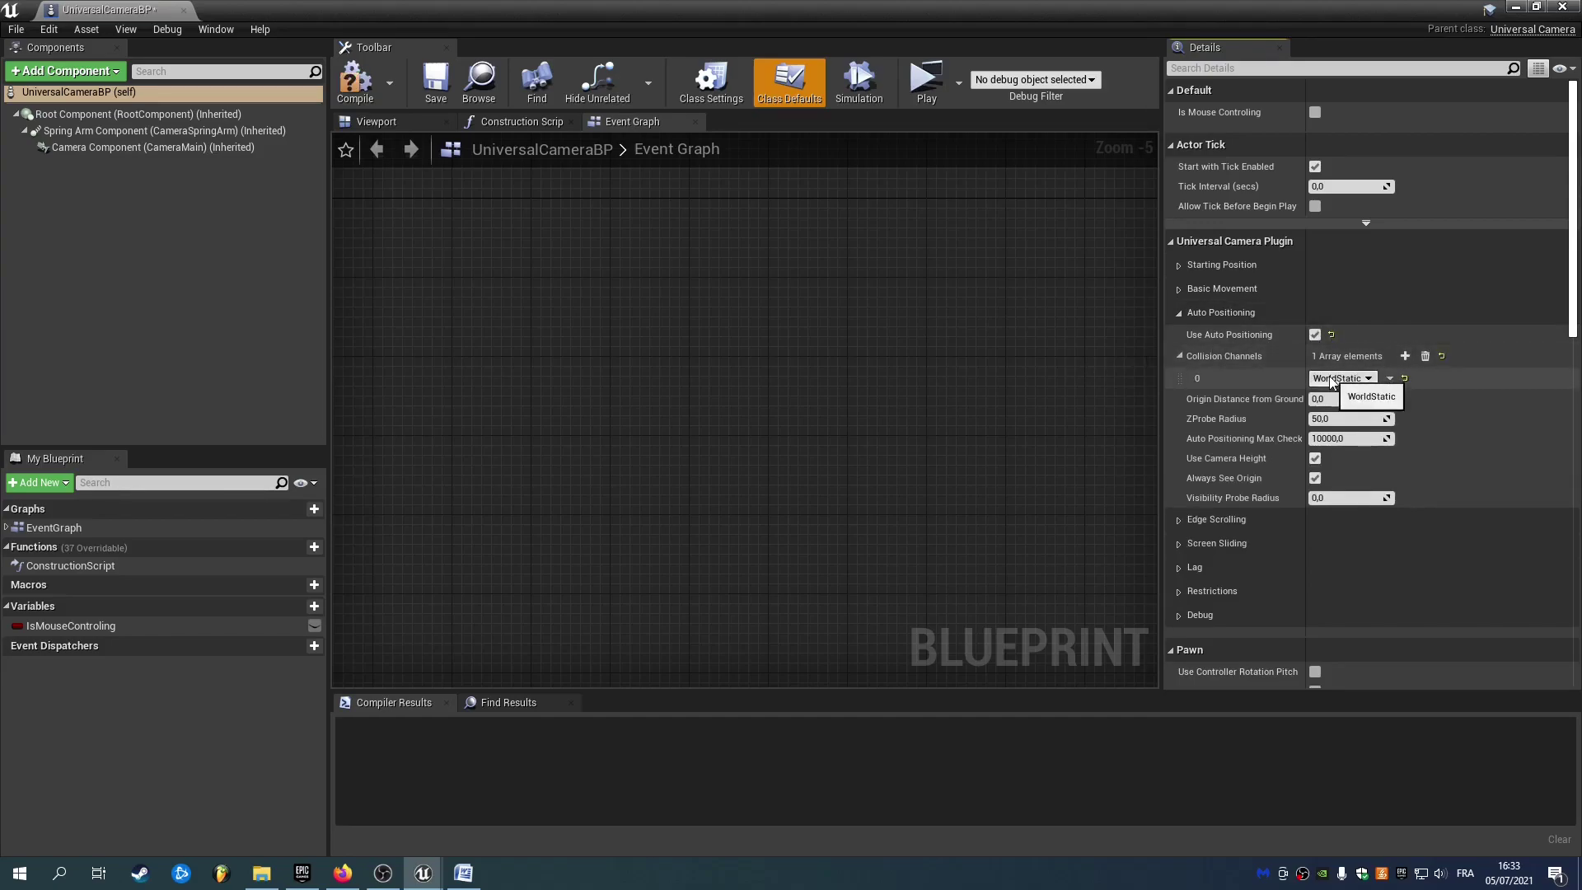
Play-test auto positioning by moving, zooming and rotating the camera around the ramp and raised platform, and end the preview.
left_click(916, 87)
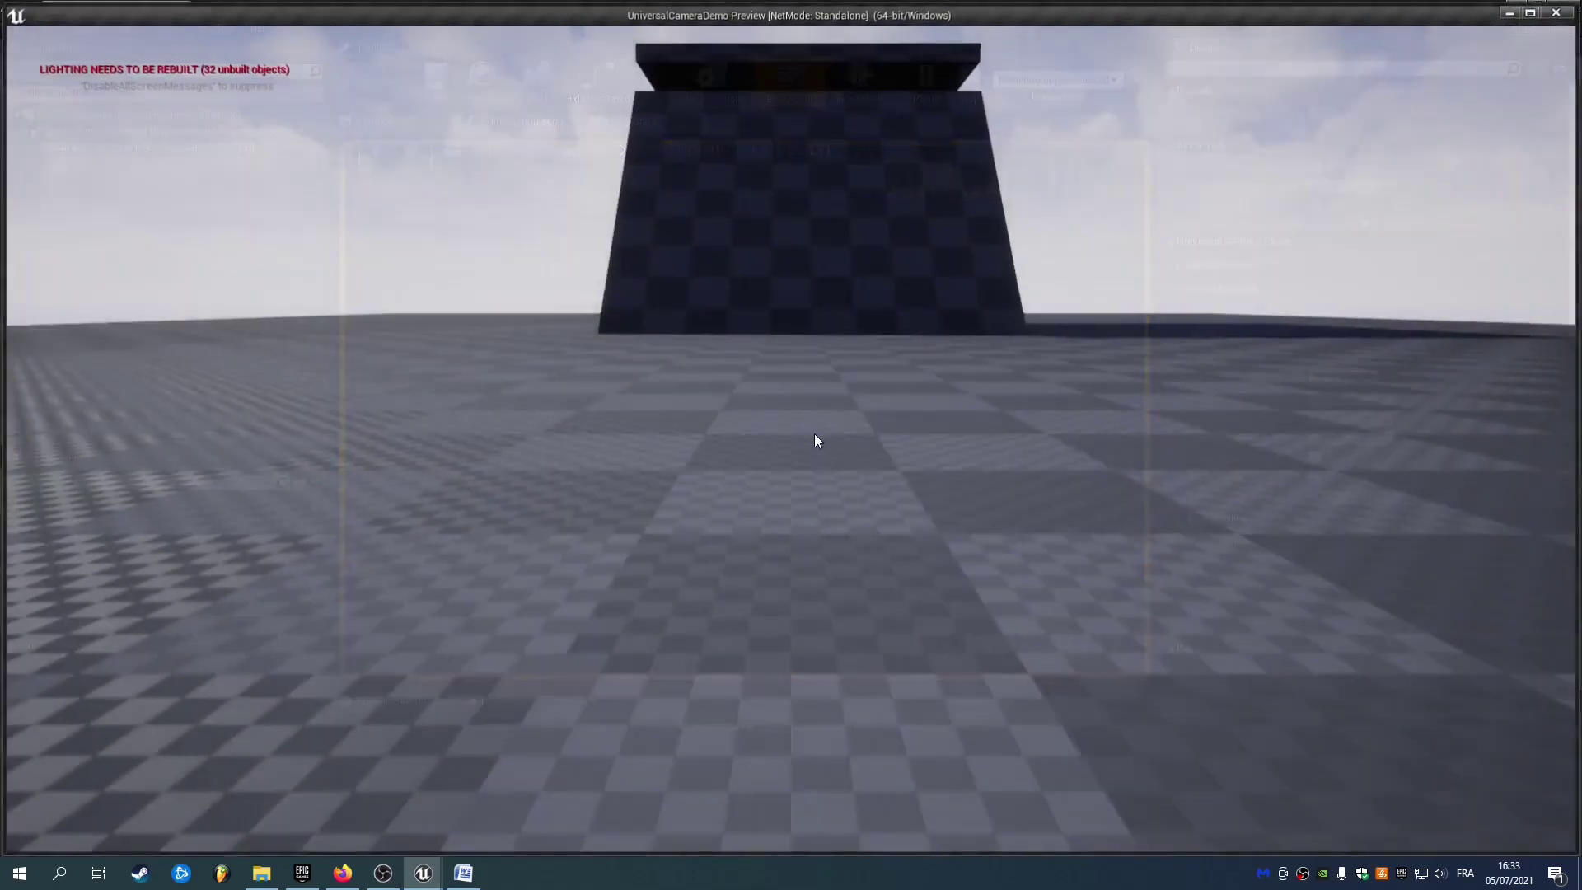
key("z")
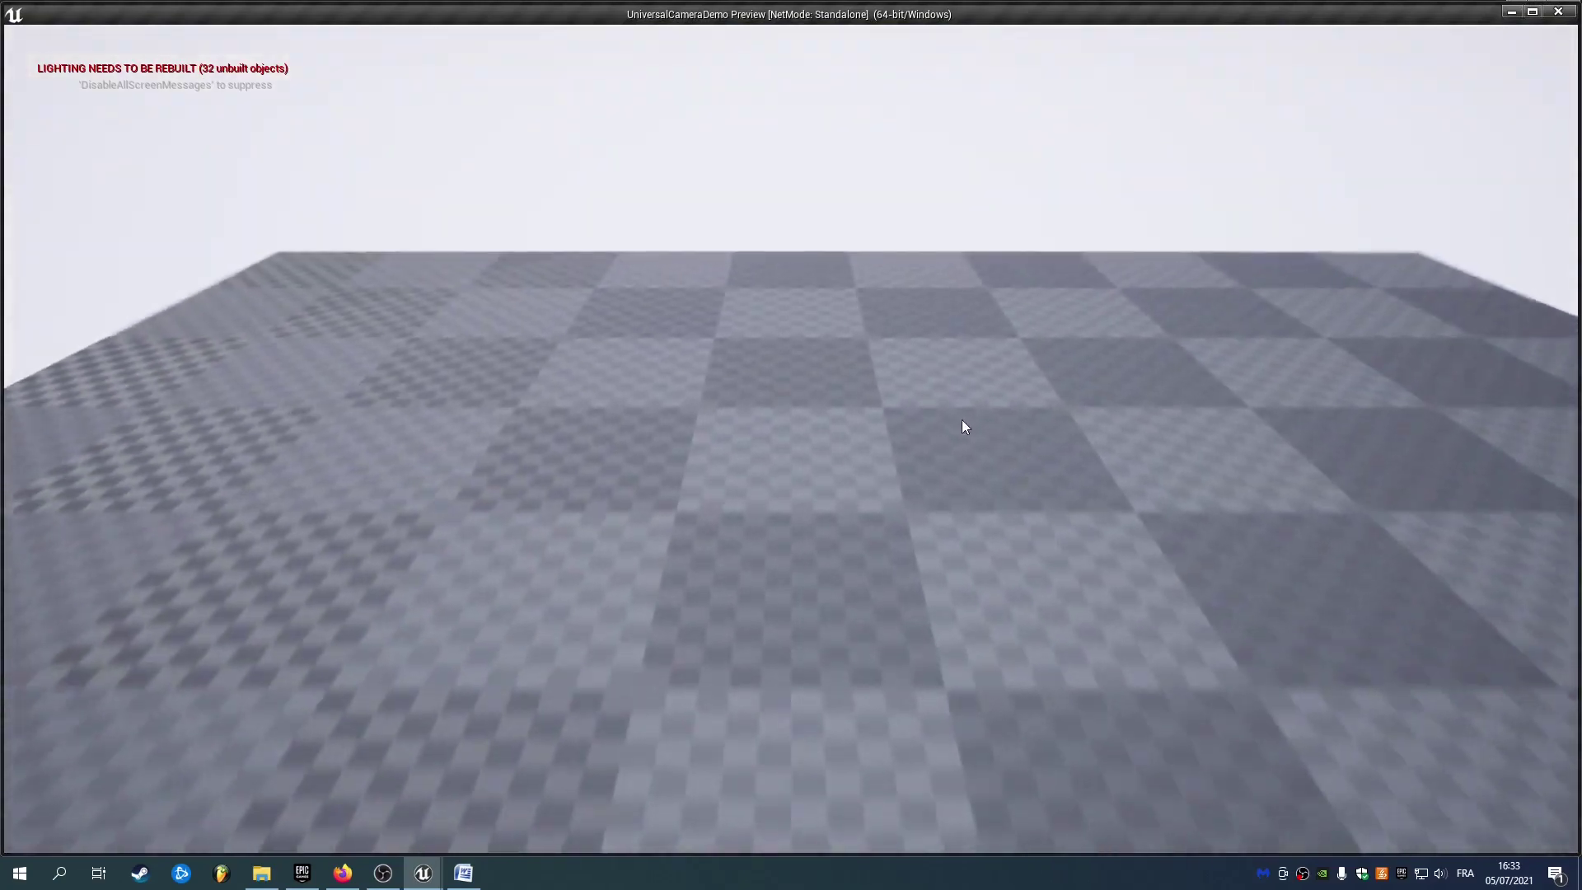
key("d")
key("s")
key("q")
key("d")
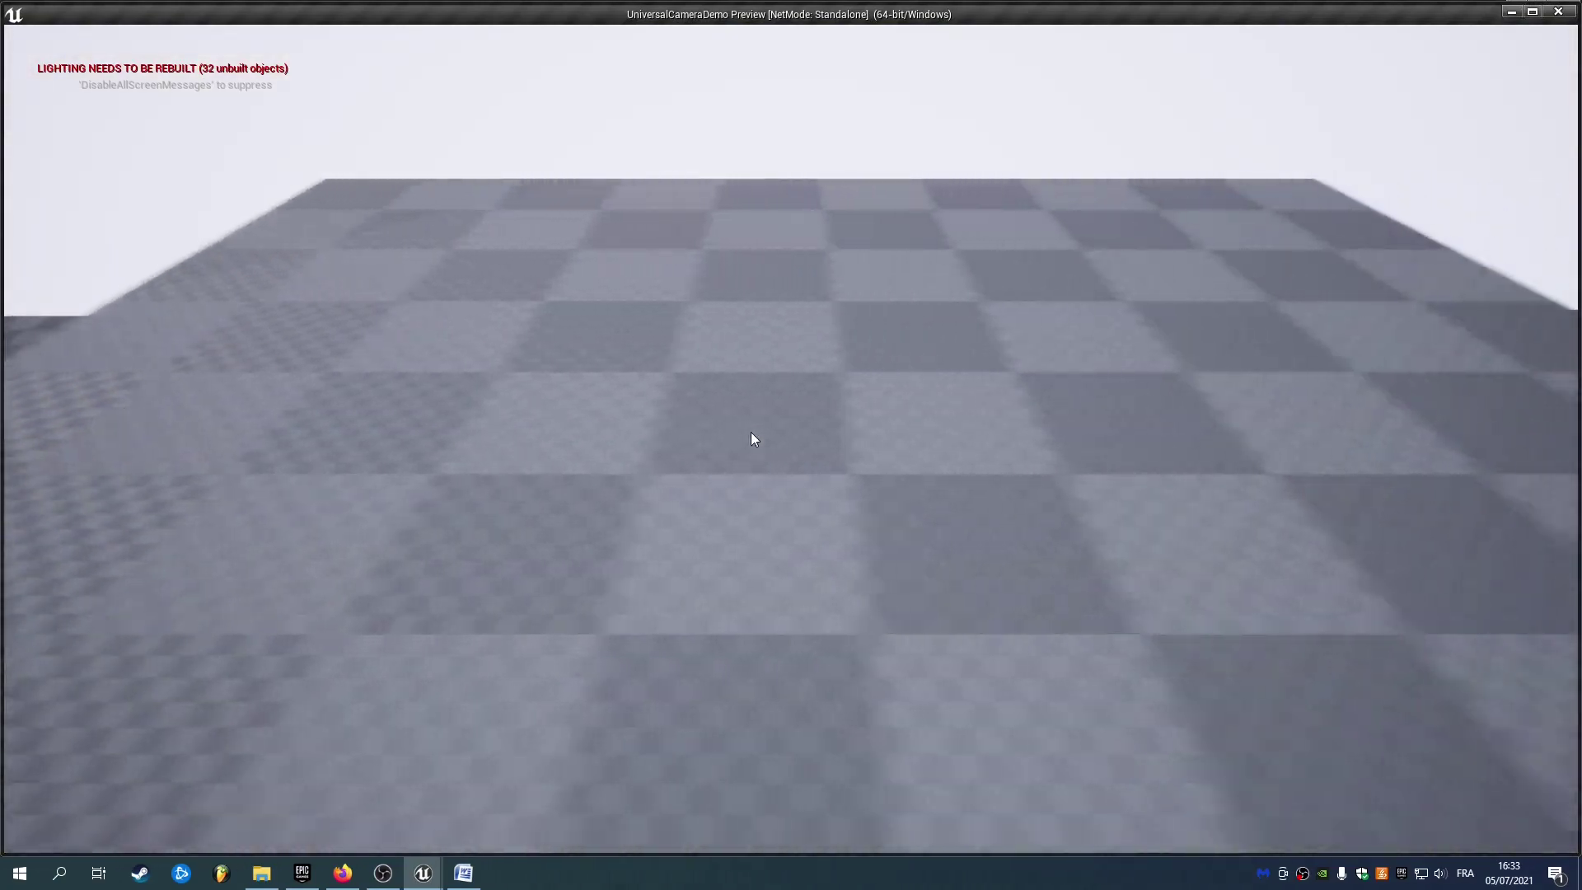
key("s")
key("d")
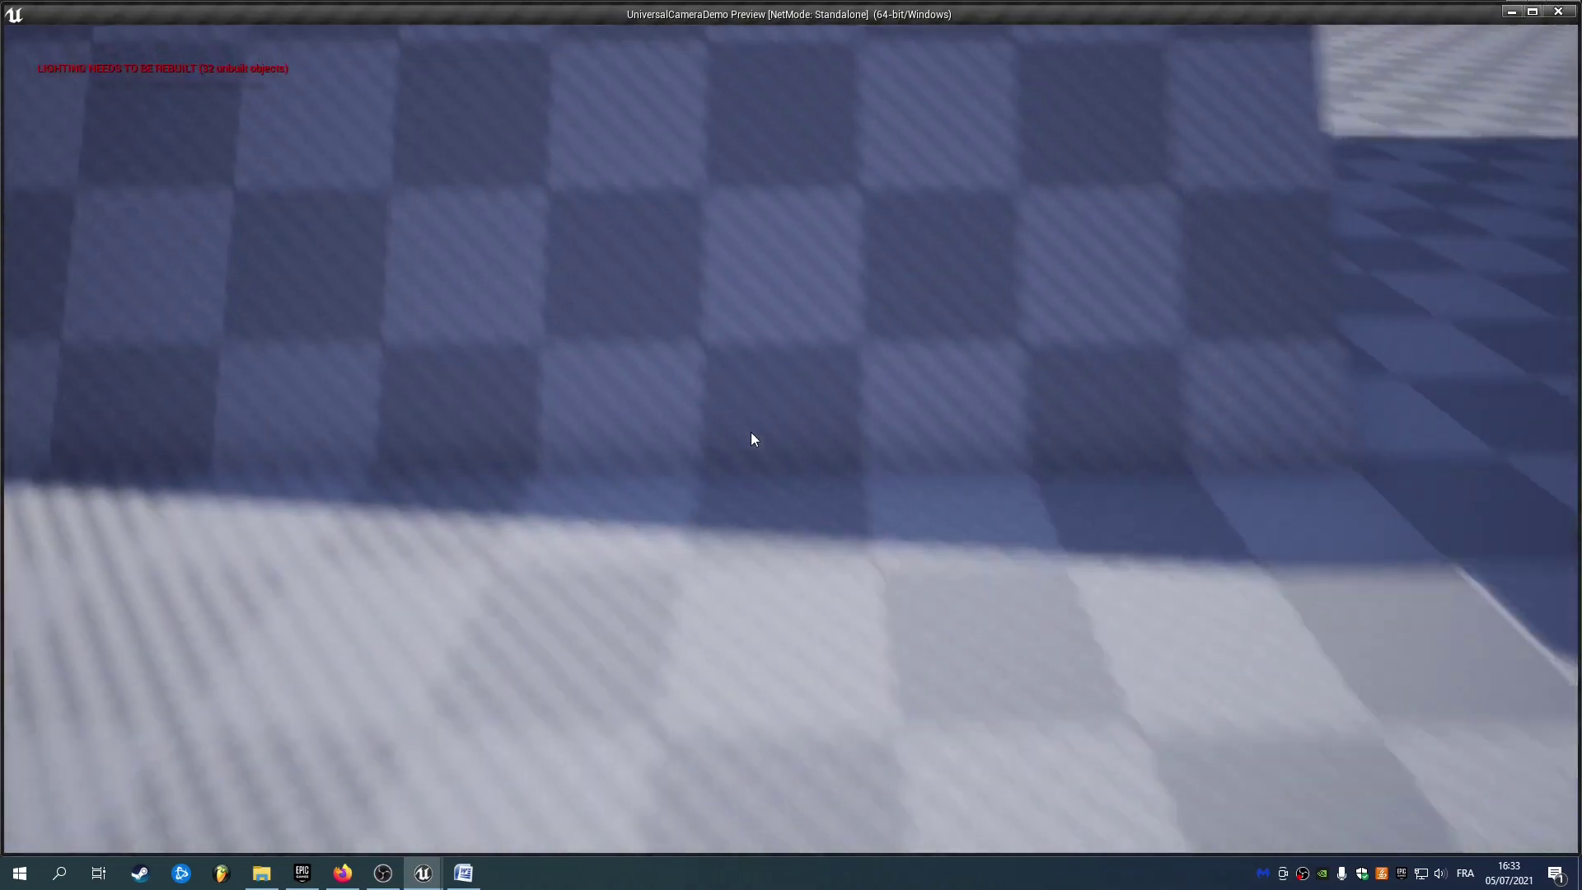
scroll(749, 432, "down", 10)
scroll(750, 431, "up", 4)
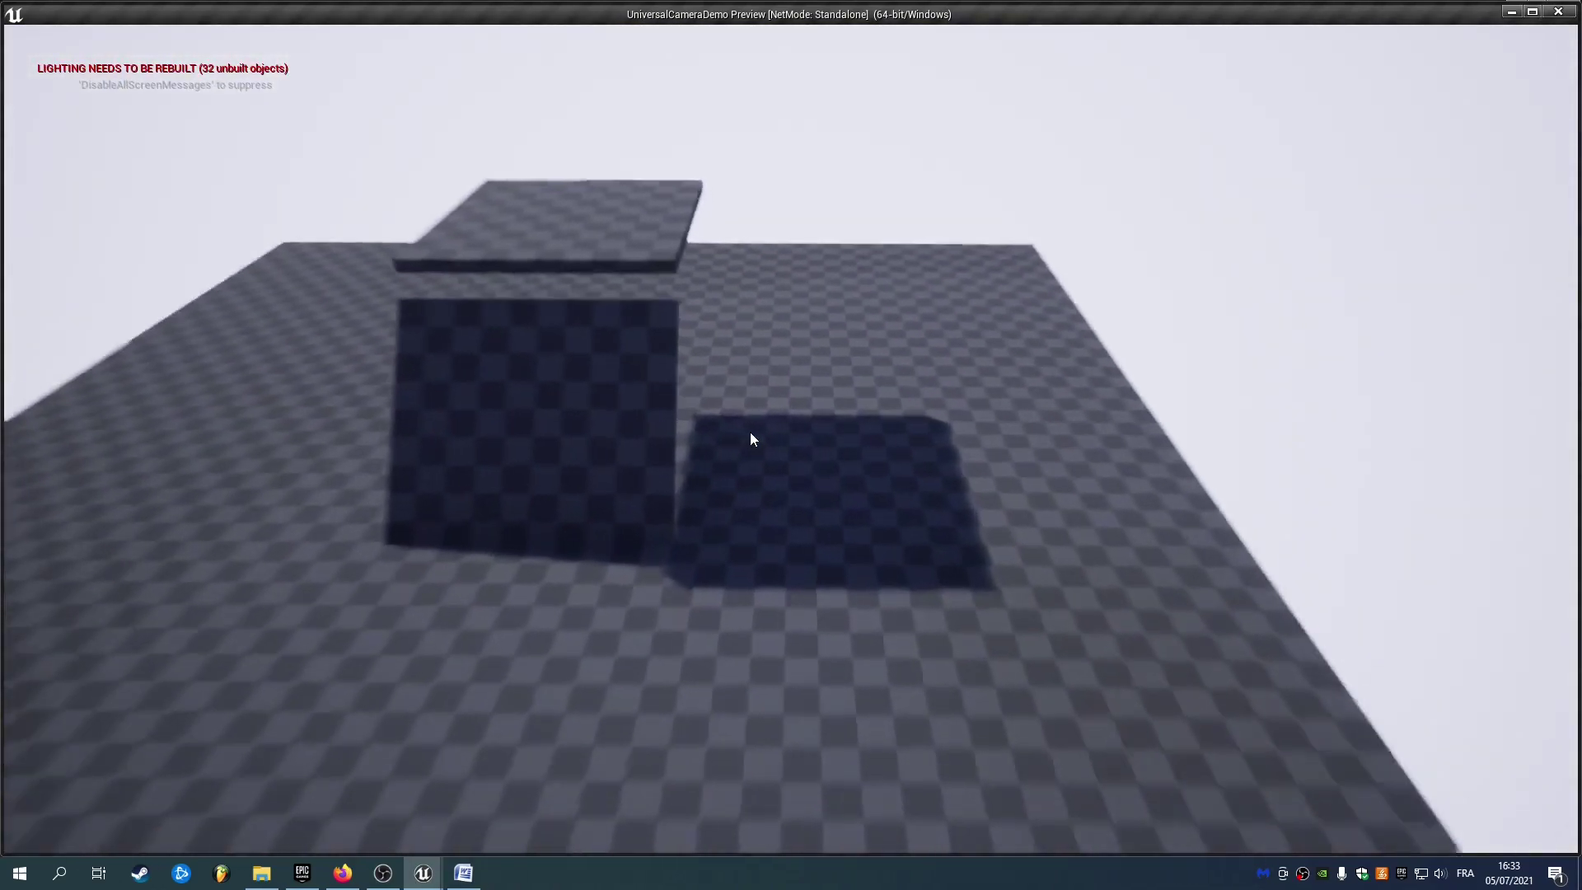
middle_click_drag(750, 431, 1042, 638)
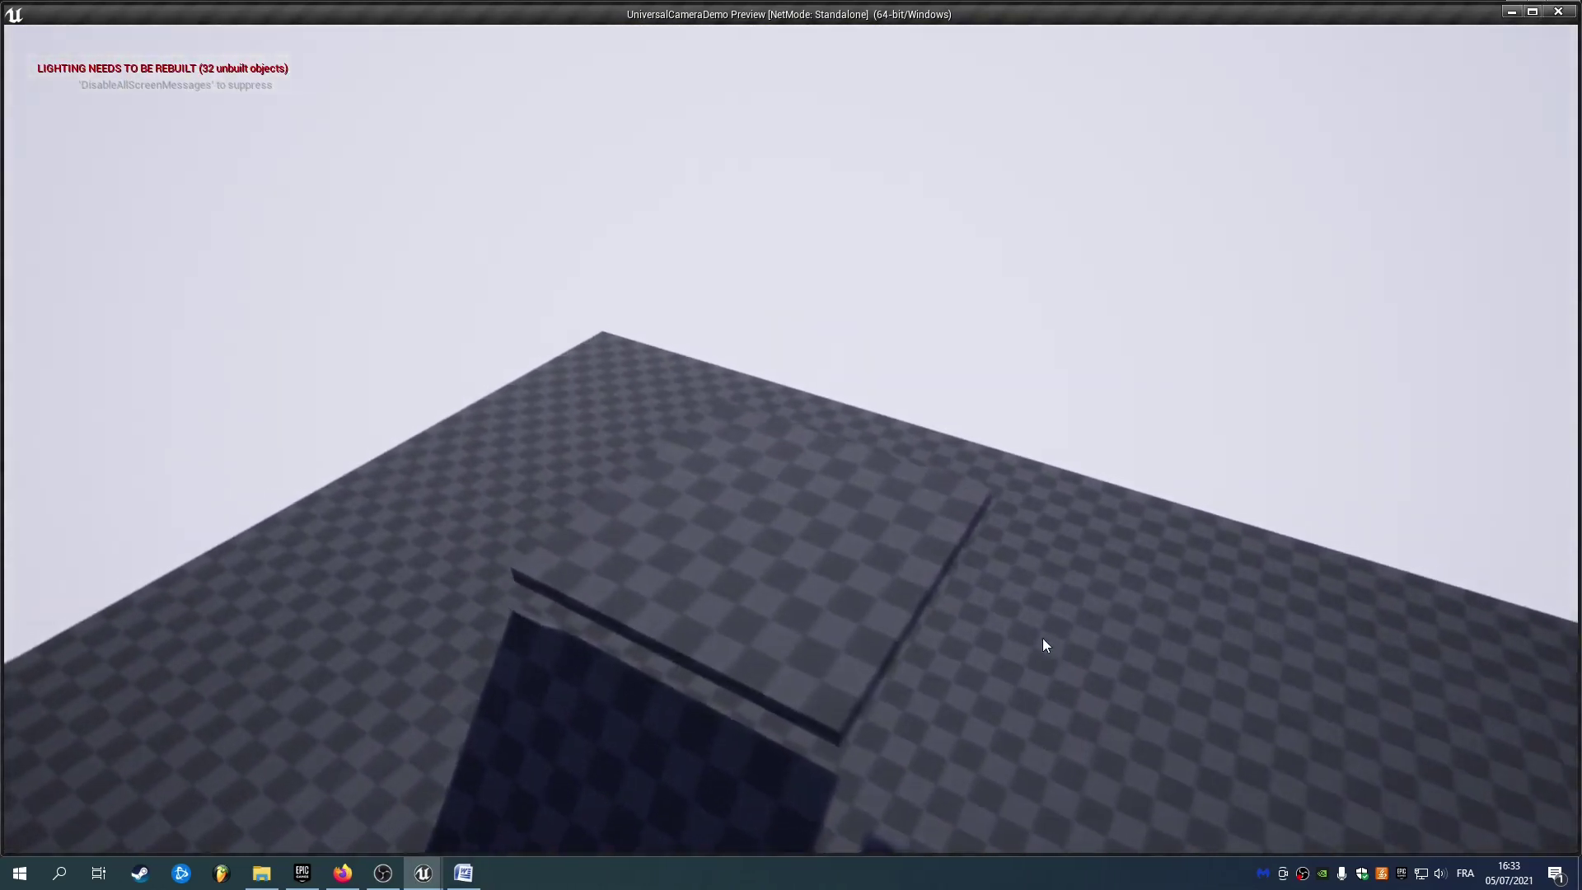
key("s")
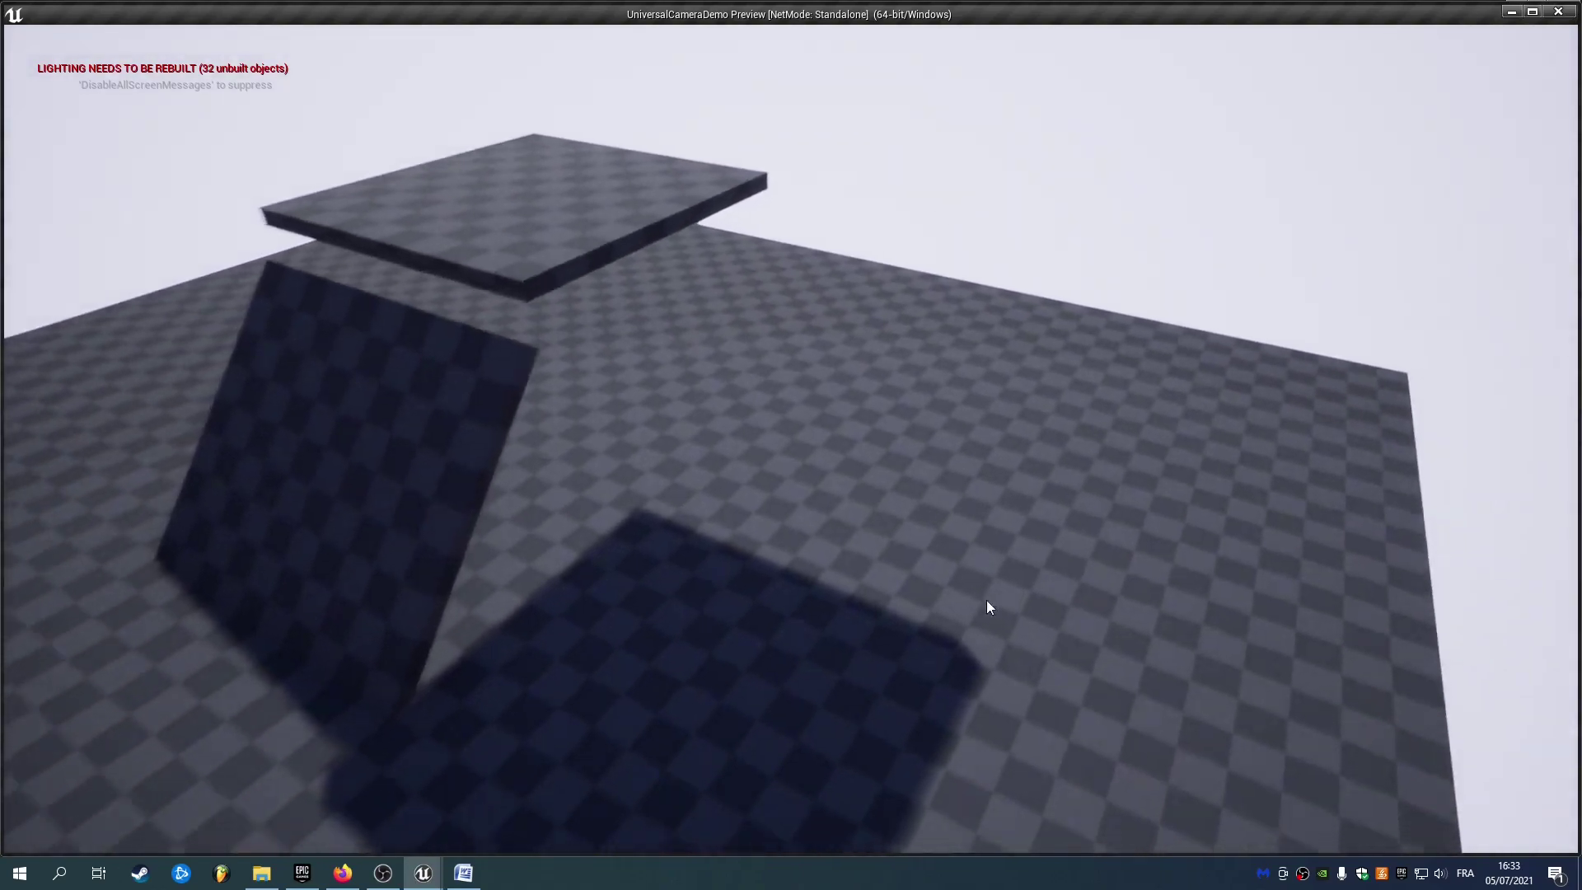
key("Escape")
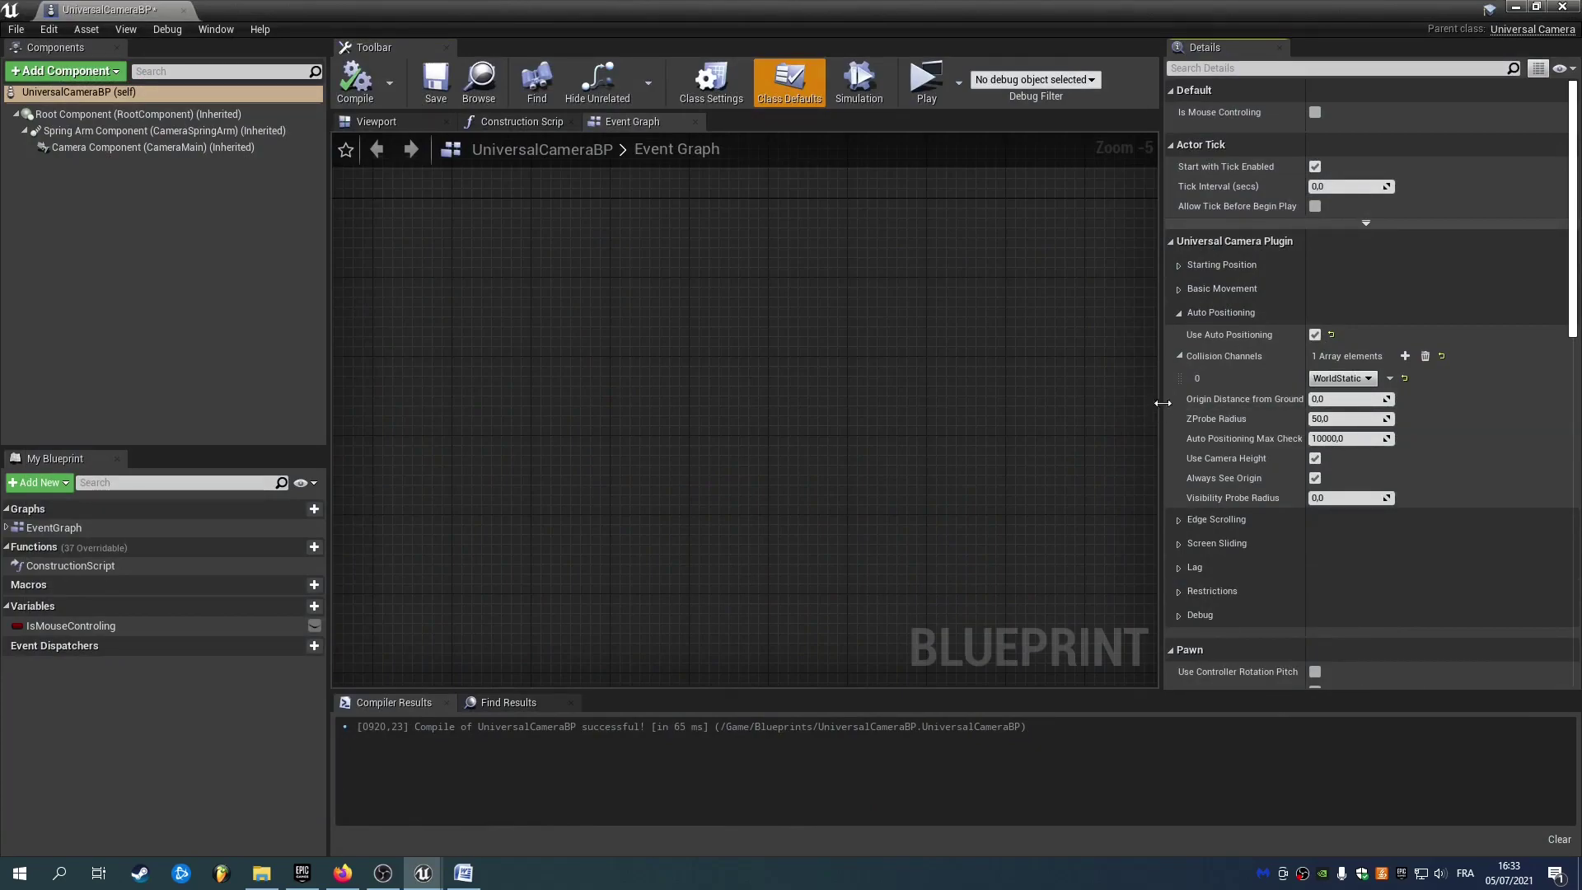
Widen the property area, collapse the Auto Positioning settings and enable Use Edge Scrolling for the camera.
left_click_drag(1161, 403, 1088, 406)
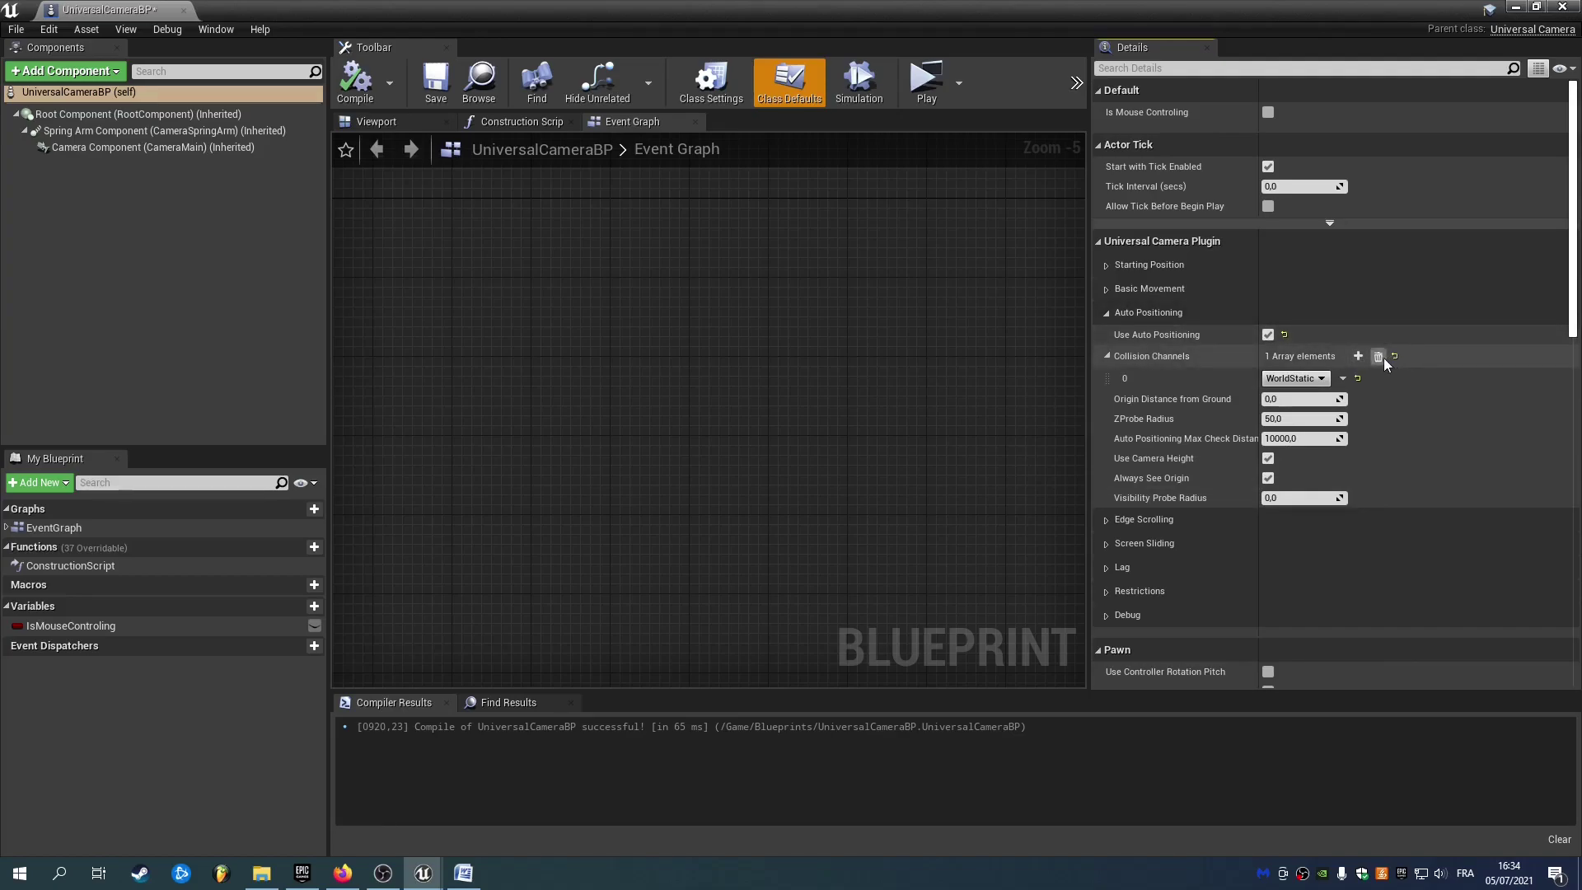
left_click(1189, 313)
left_click(1139, 337)
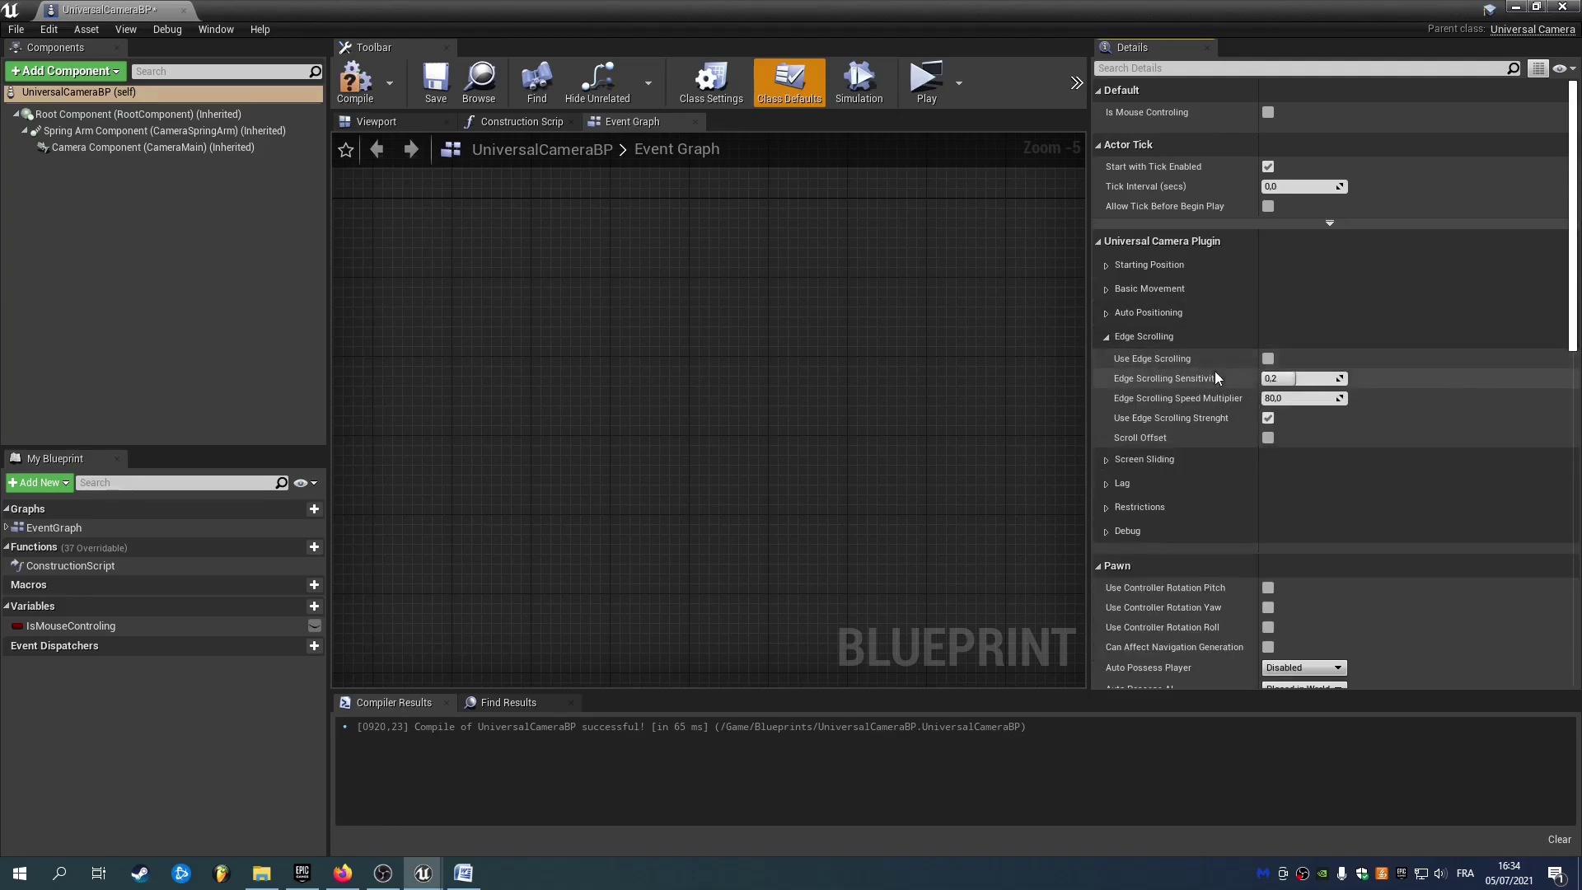
left_click(1268, 358)
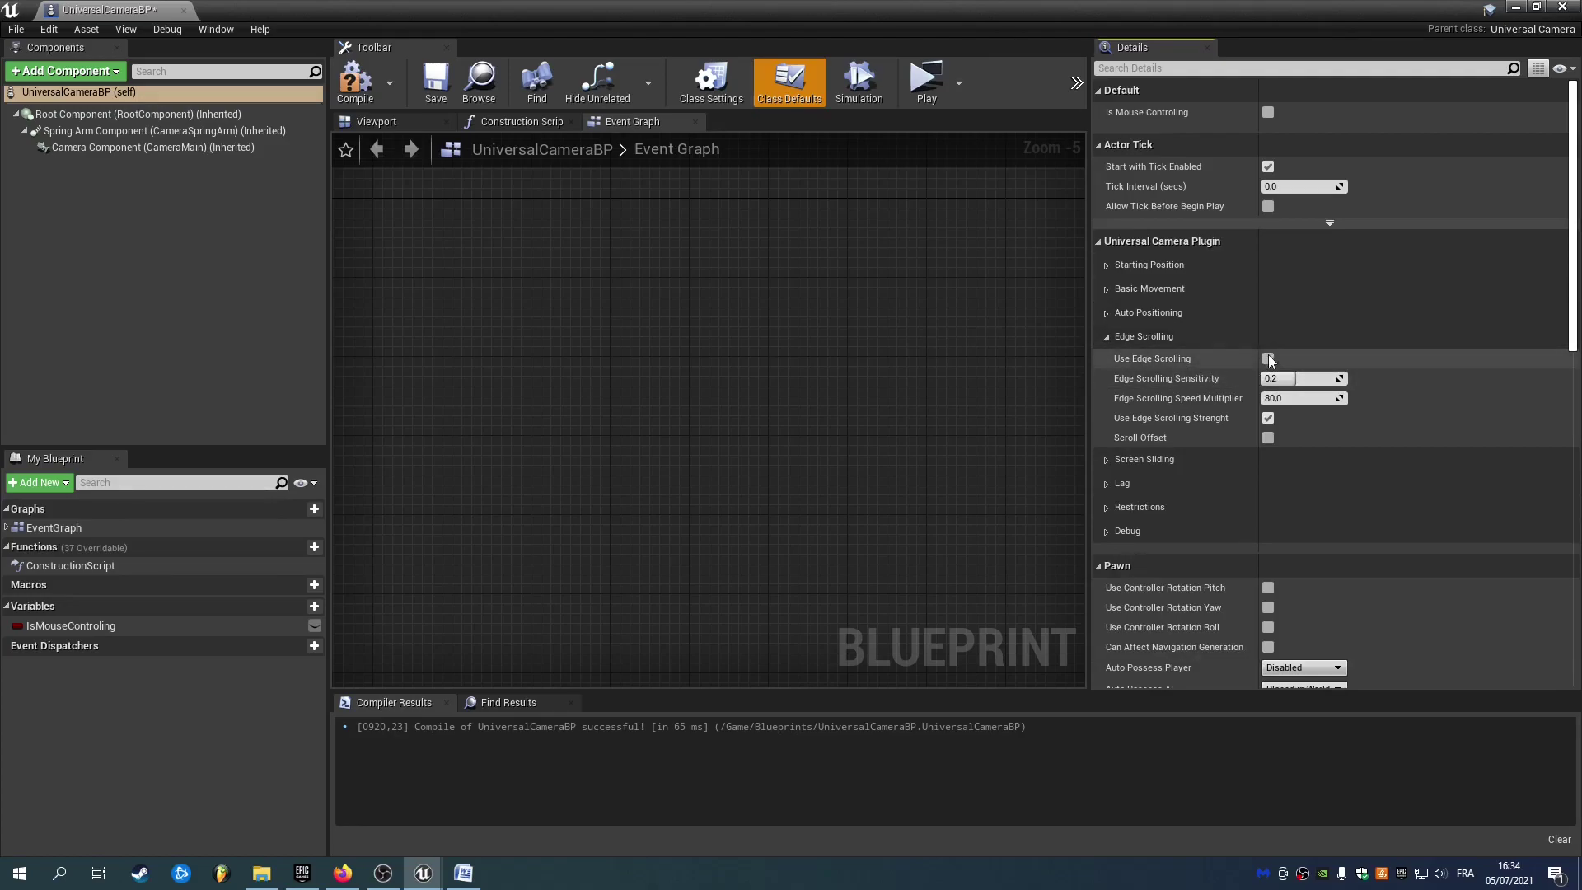
left_click(434, 83)
Play-test edge scrolling by bringing the pointer to the edges and corners of the preview, and end the preview.
left_click(926, 83)
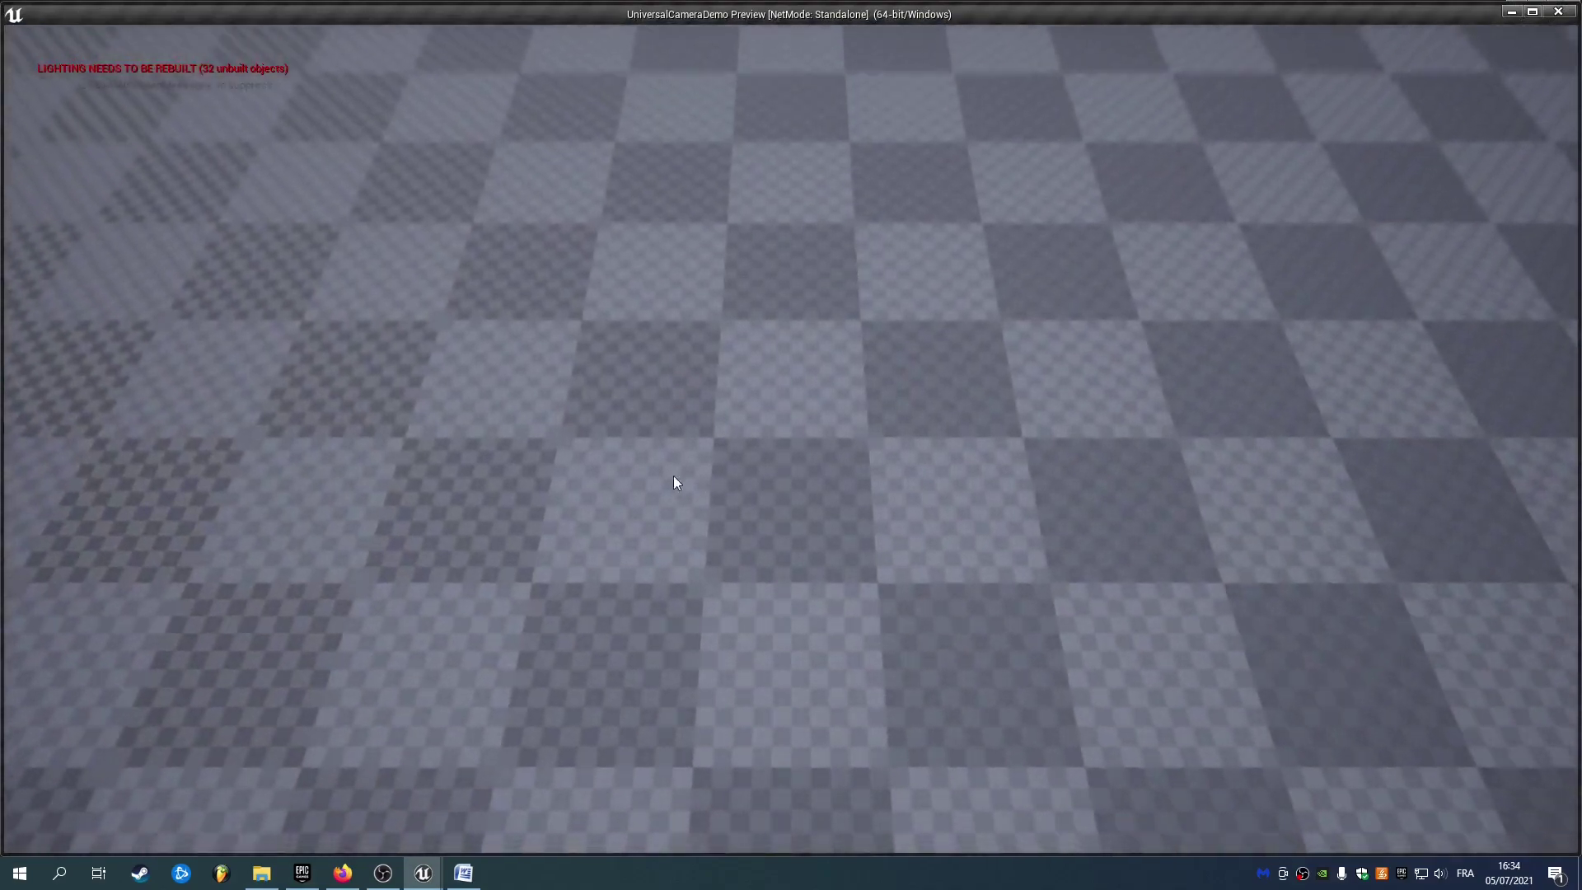
mouse_move(1516, 428)
mouse_move(120, 411)
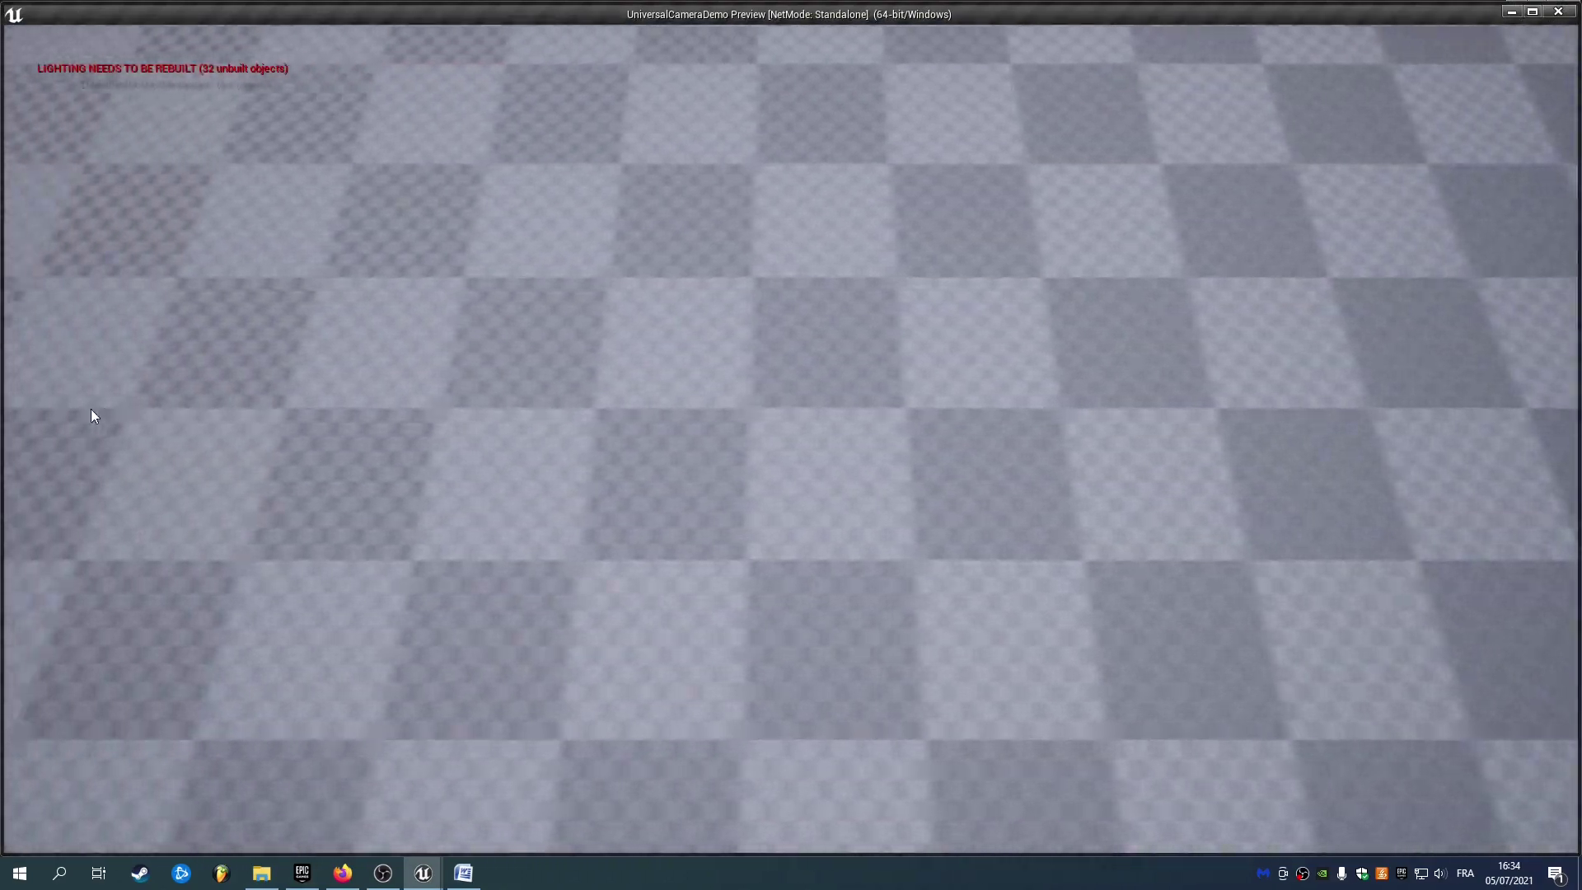
mouse_move(27, 407)
mouse_move(37, 23)
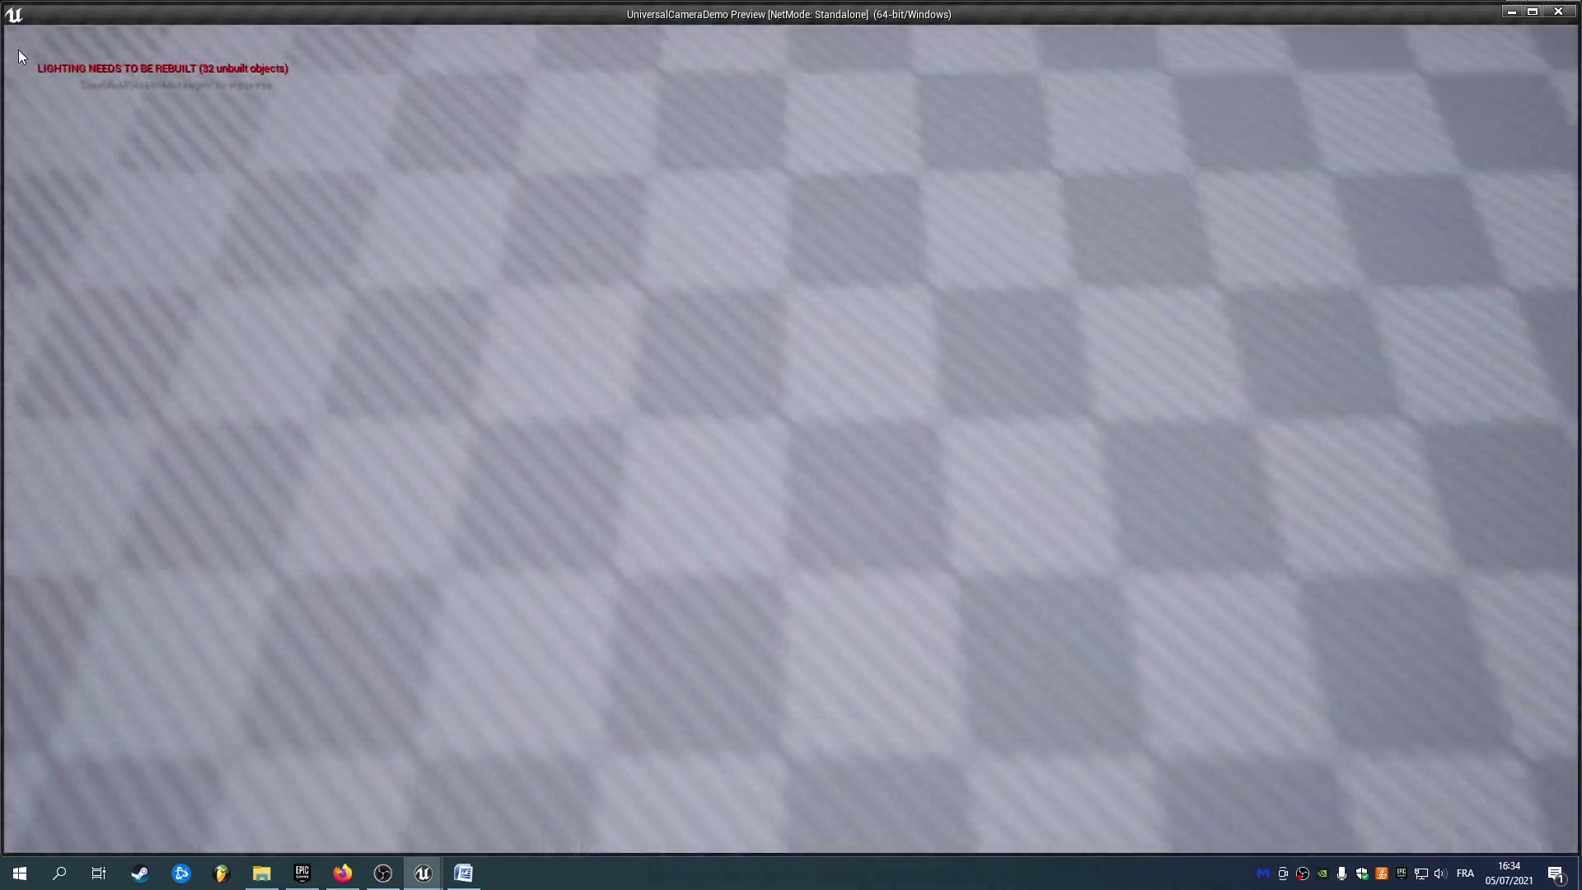
mouse_move(28, 780)
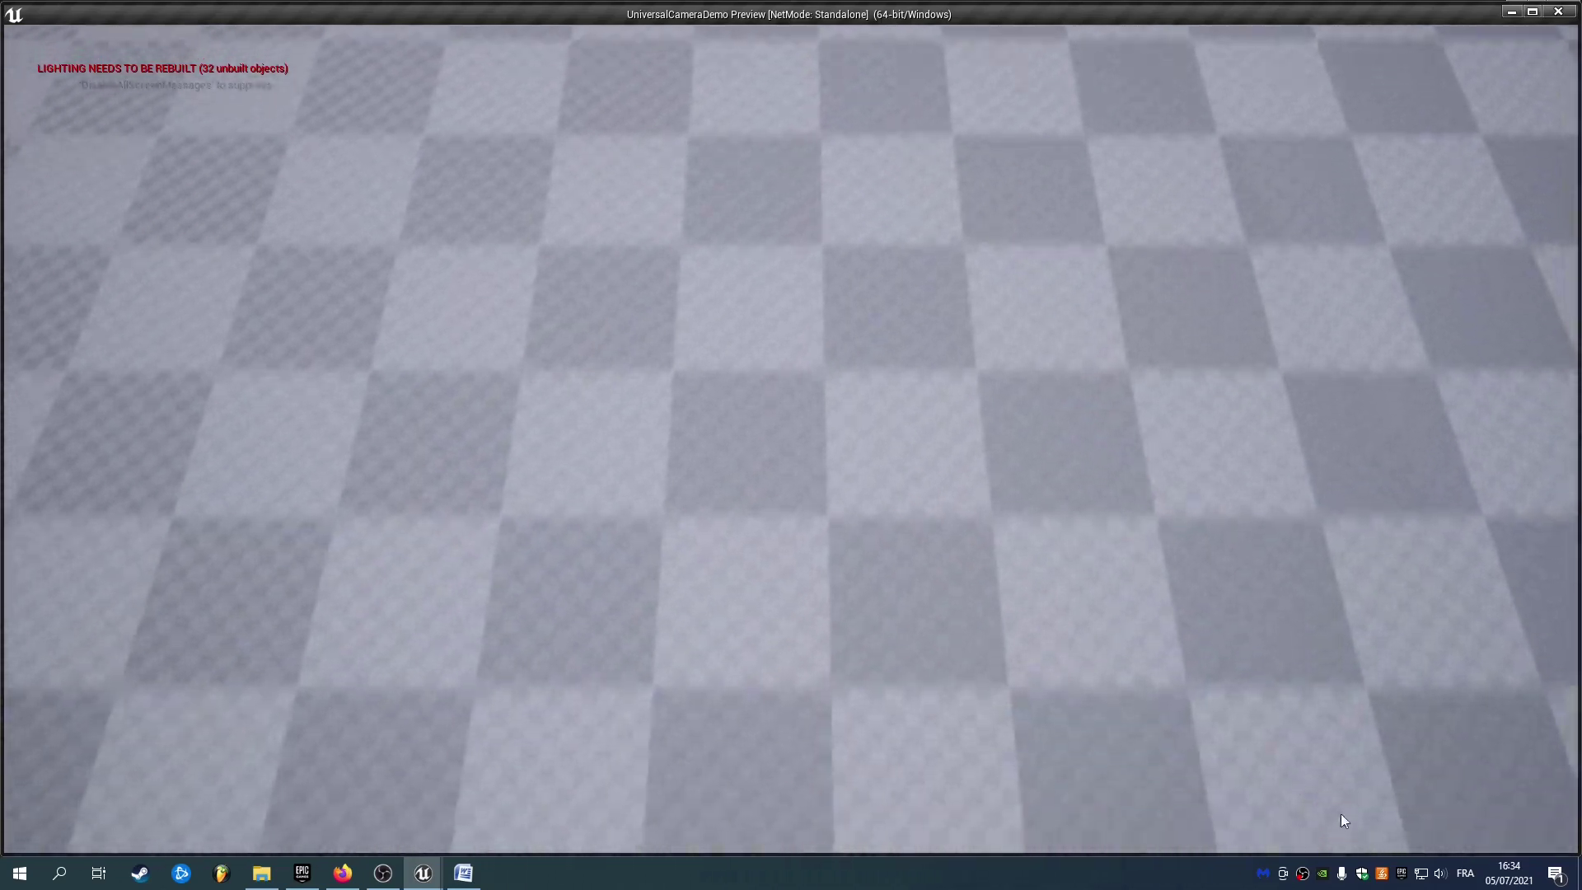
mouse_move(1552, 803)
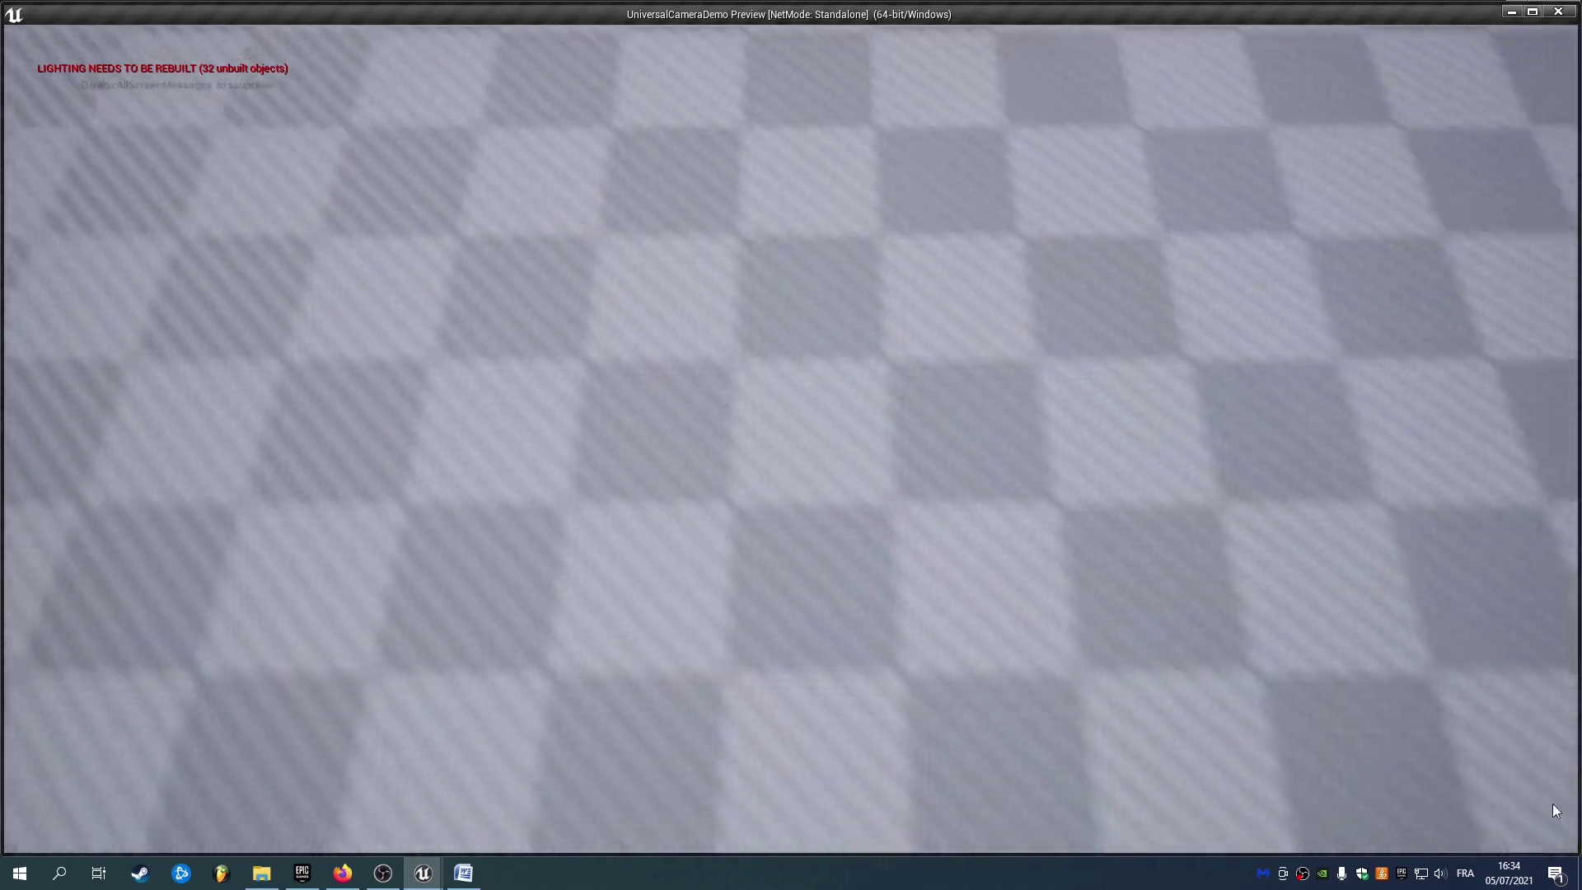
mouse_move(1545, 487)
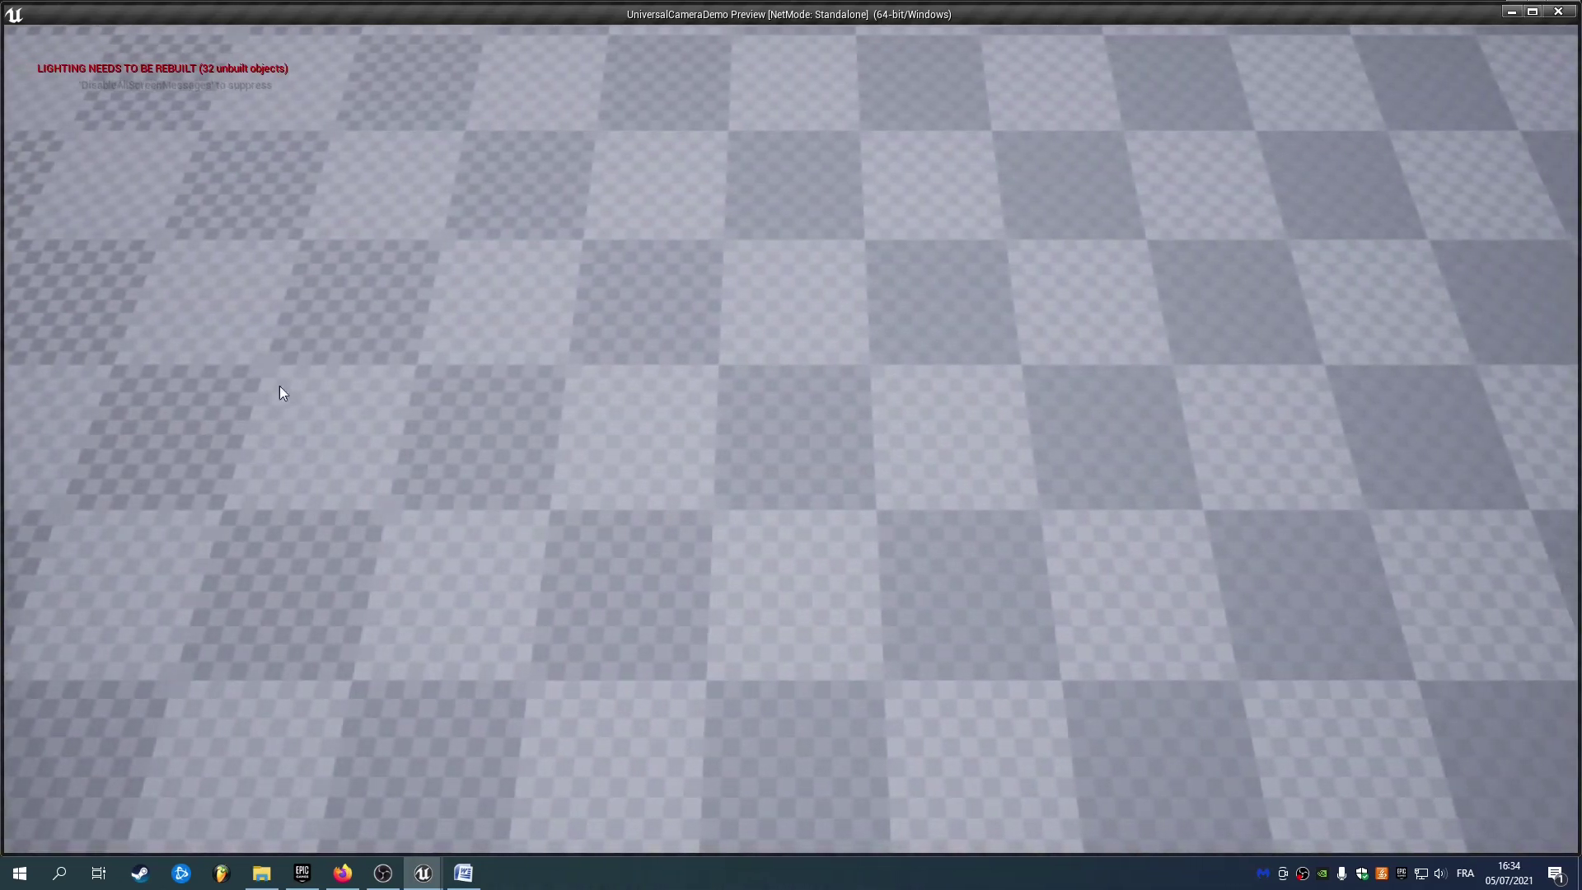
mouse_move(166, 451)
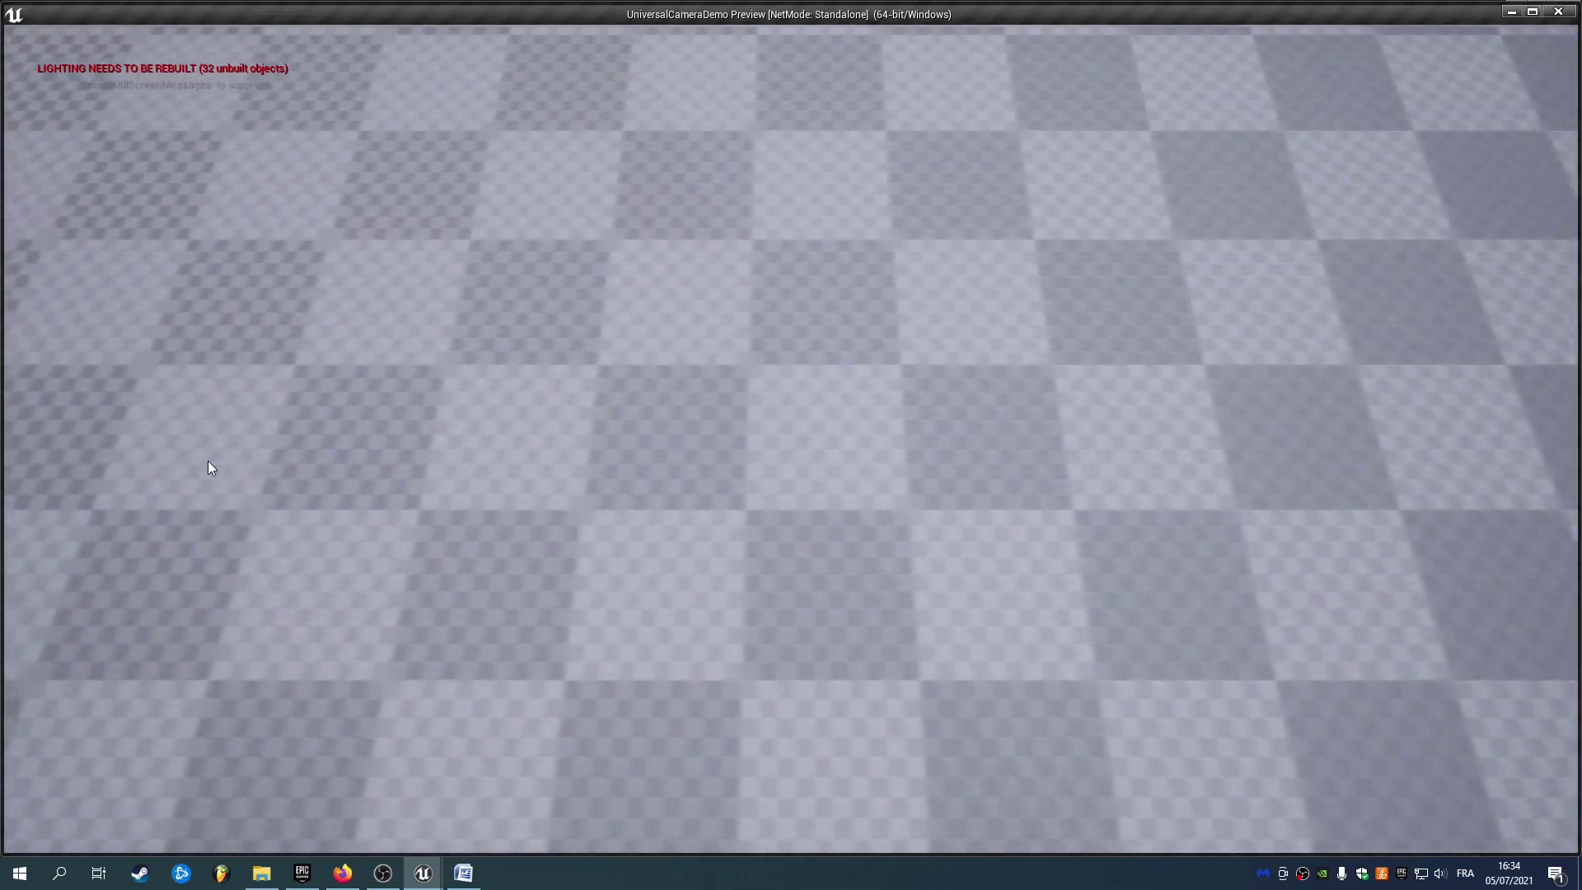
mouse_move(17, 470)
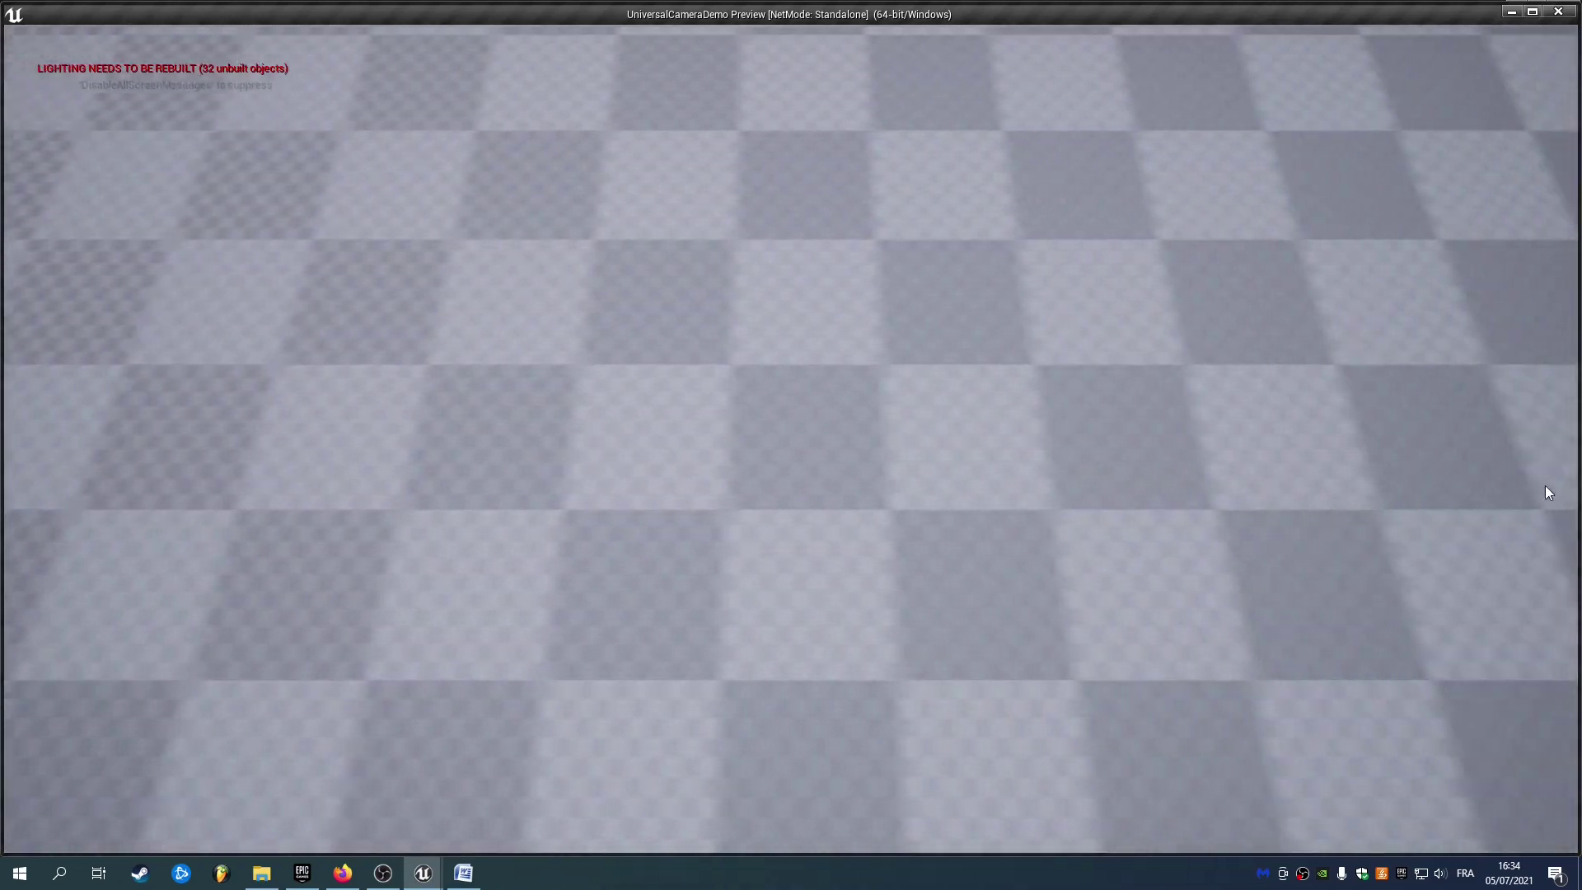
key("Escape")
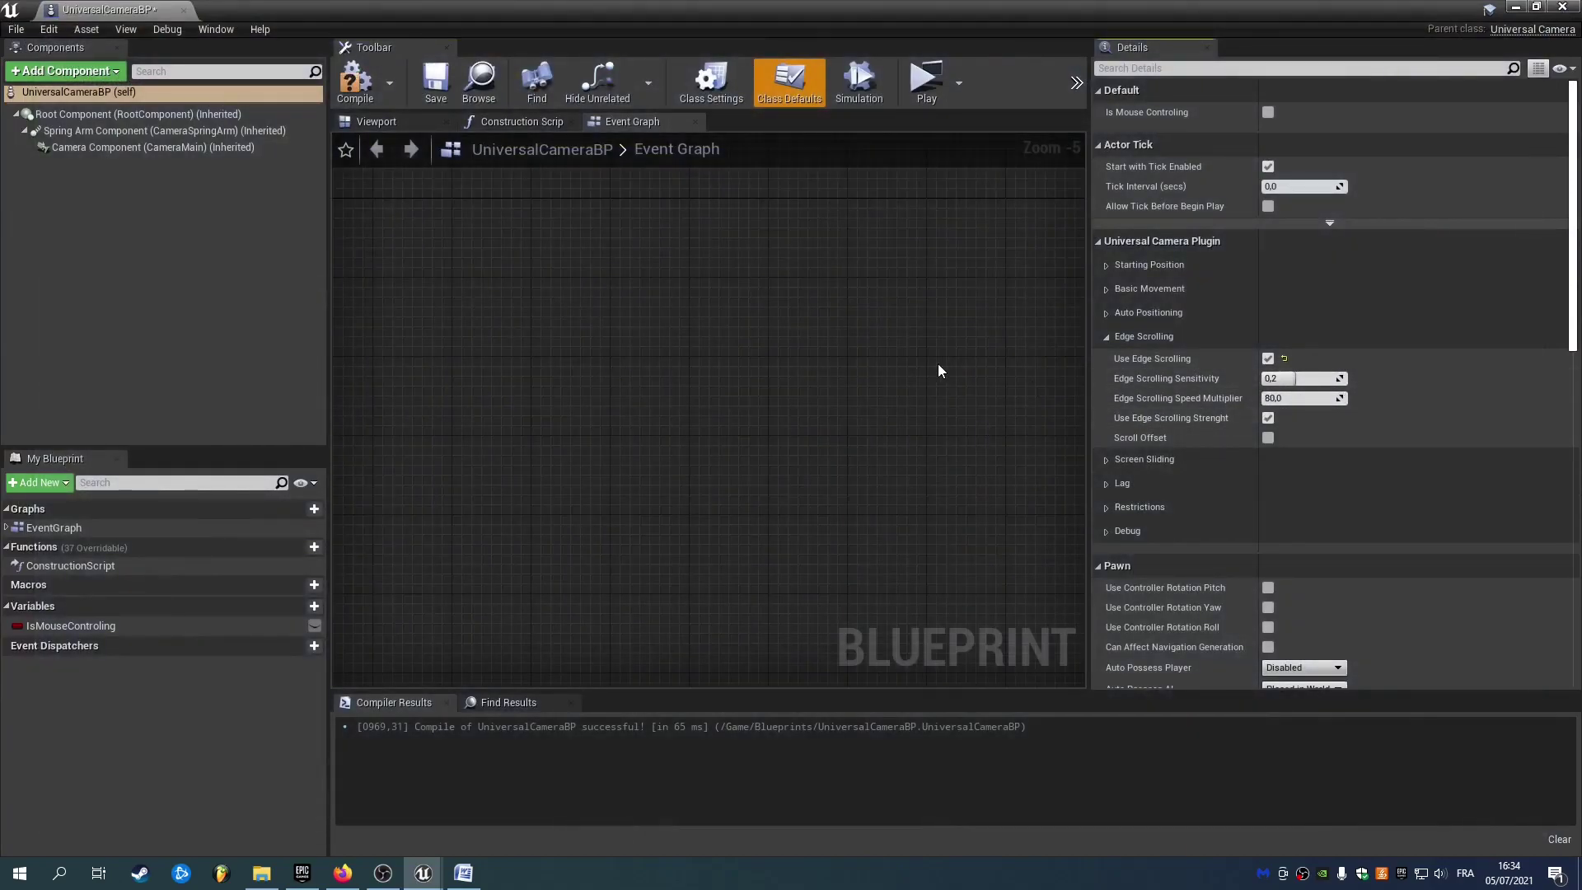
Set Edge Scrolling Sensitivity to 0,05 with Use Edge Scrolling Strenght disabled, and play-test edge scrolling in a preview.
left_click(1287, 379)
left_click(1268, 419)
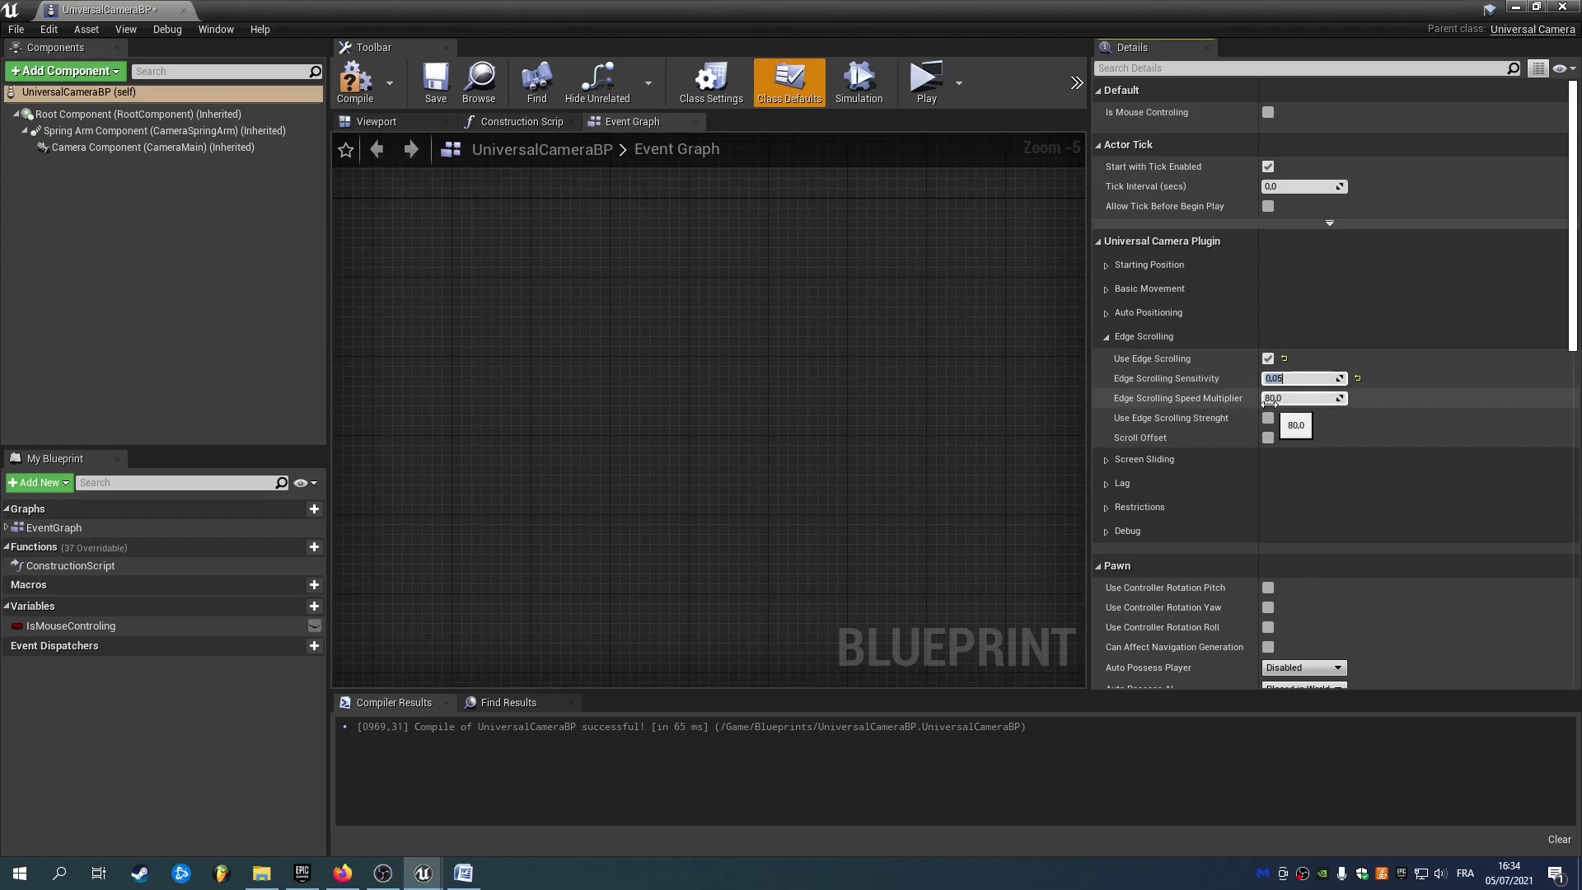
left_click(926, 83)
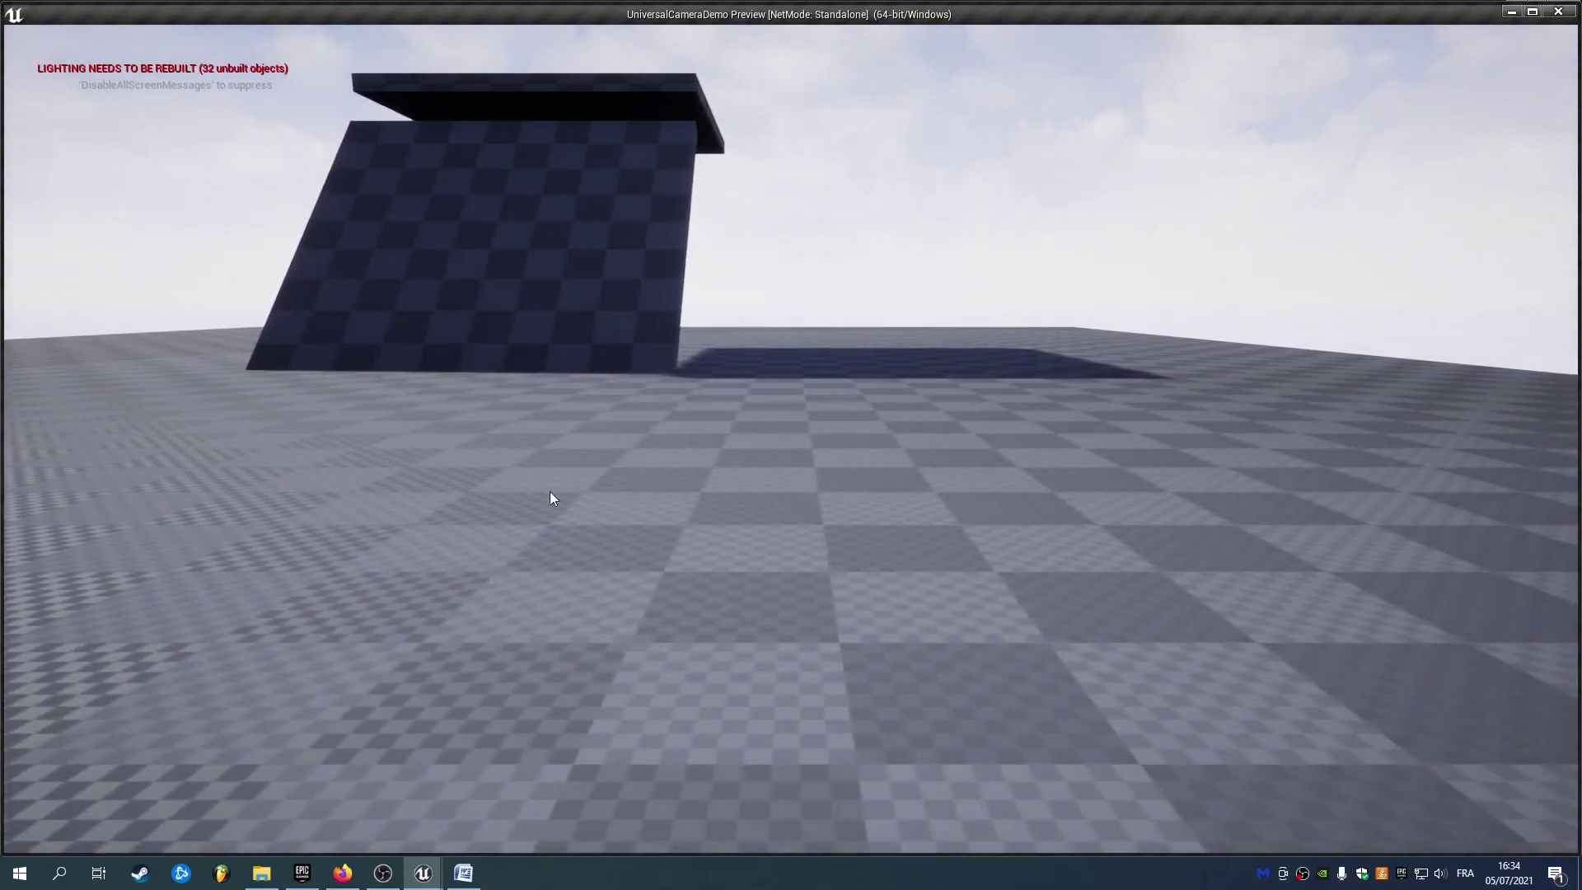
middle_click_drag(550, 491, 571, 519)
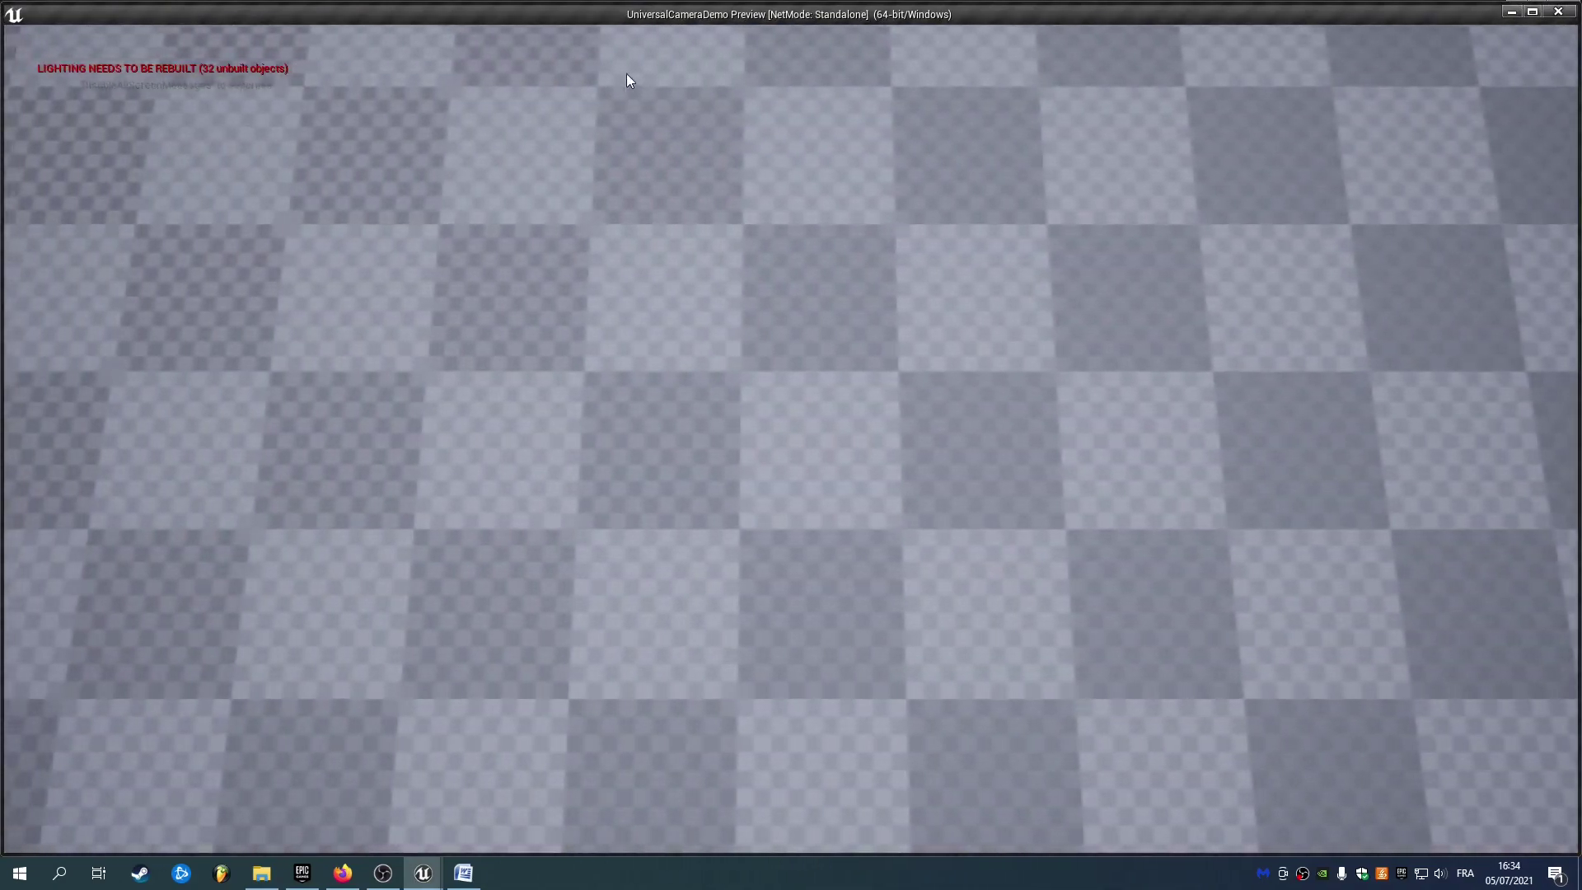
key("Escape")
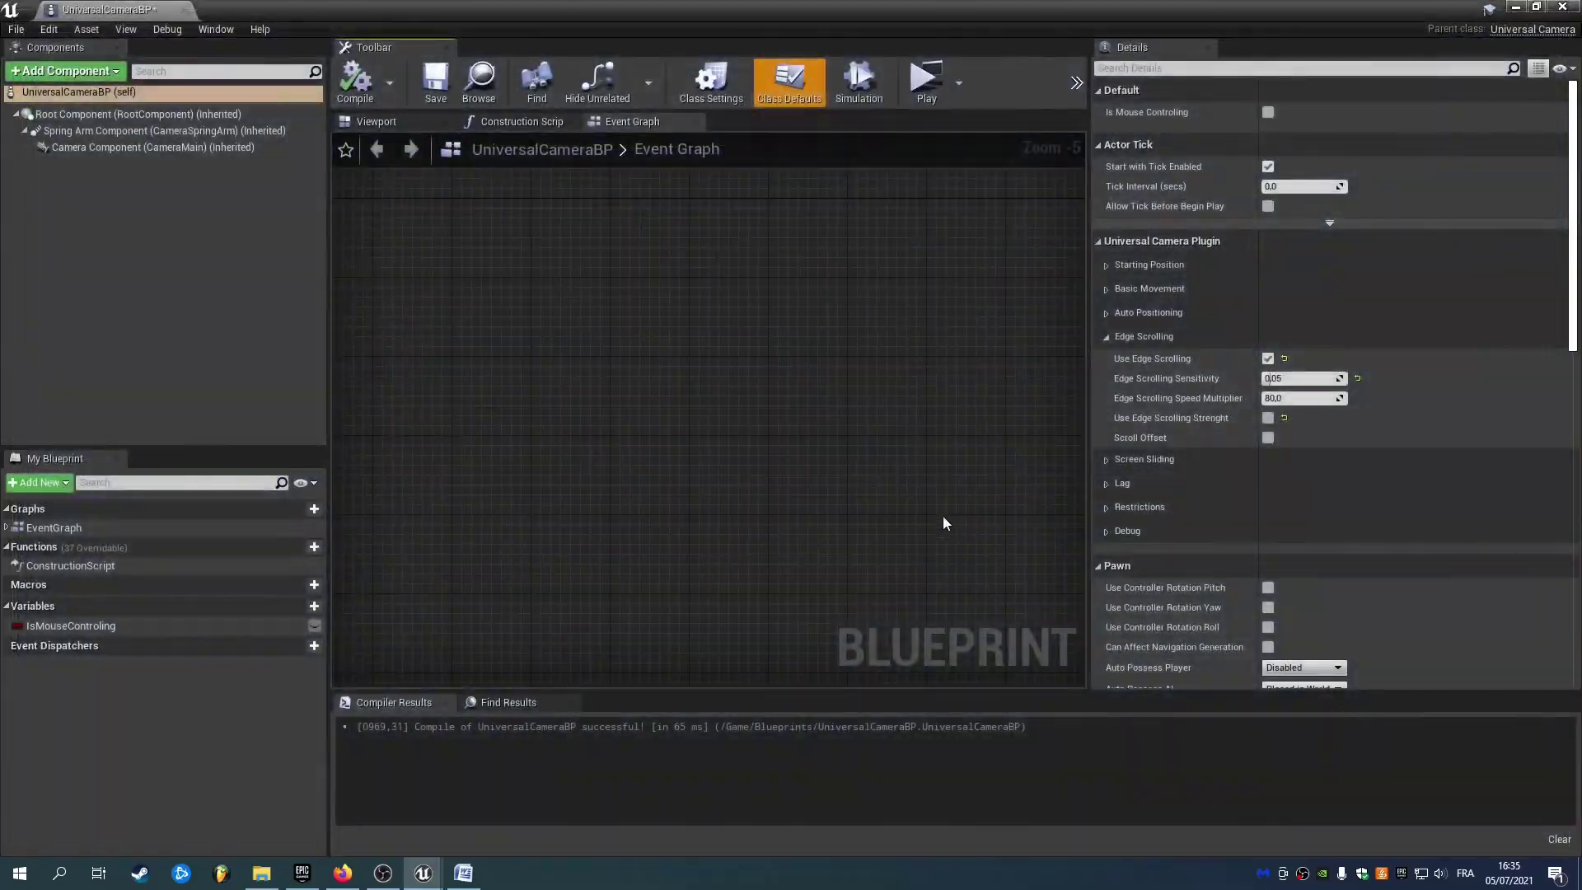
Disable Use Edge Scrolling, reset Edge Scrolling Sensitivity to its default and collapse the Edge Scrolling settings.
left_click(1267, 358)
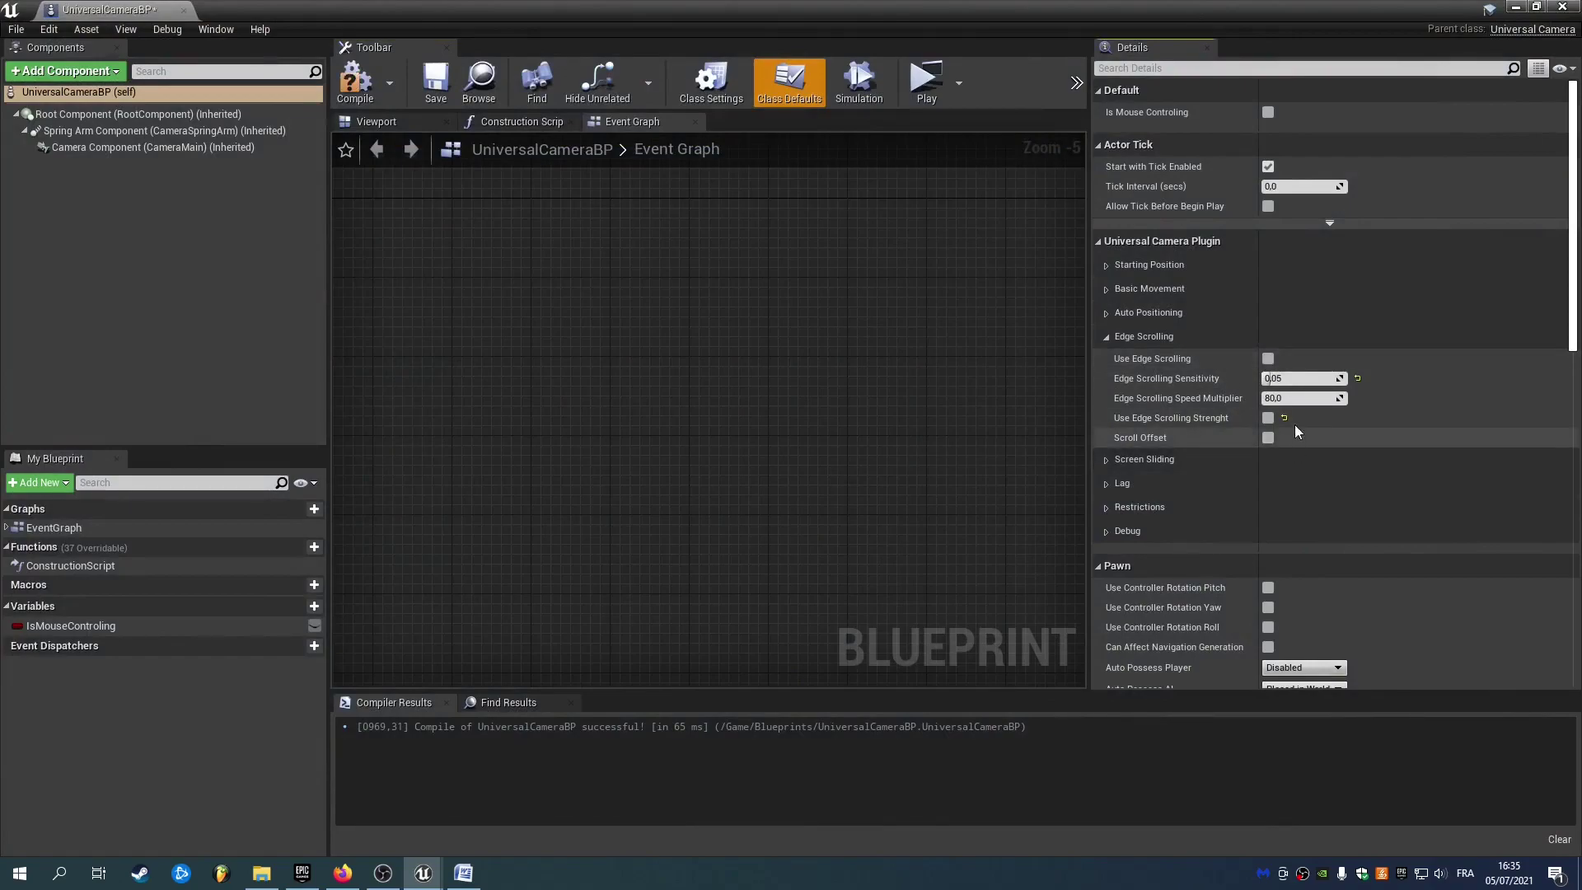
left_click(1357, 379)
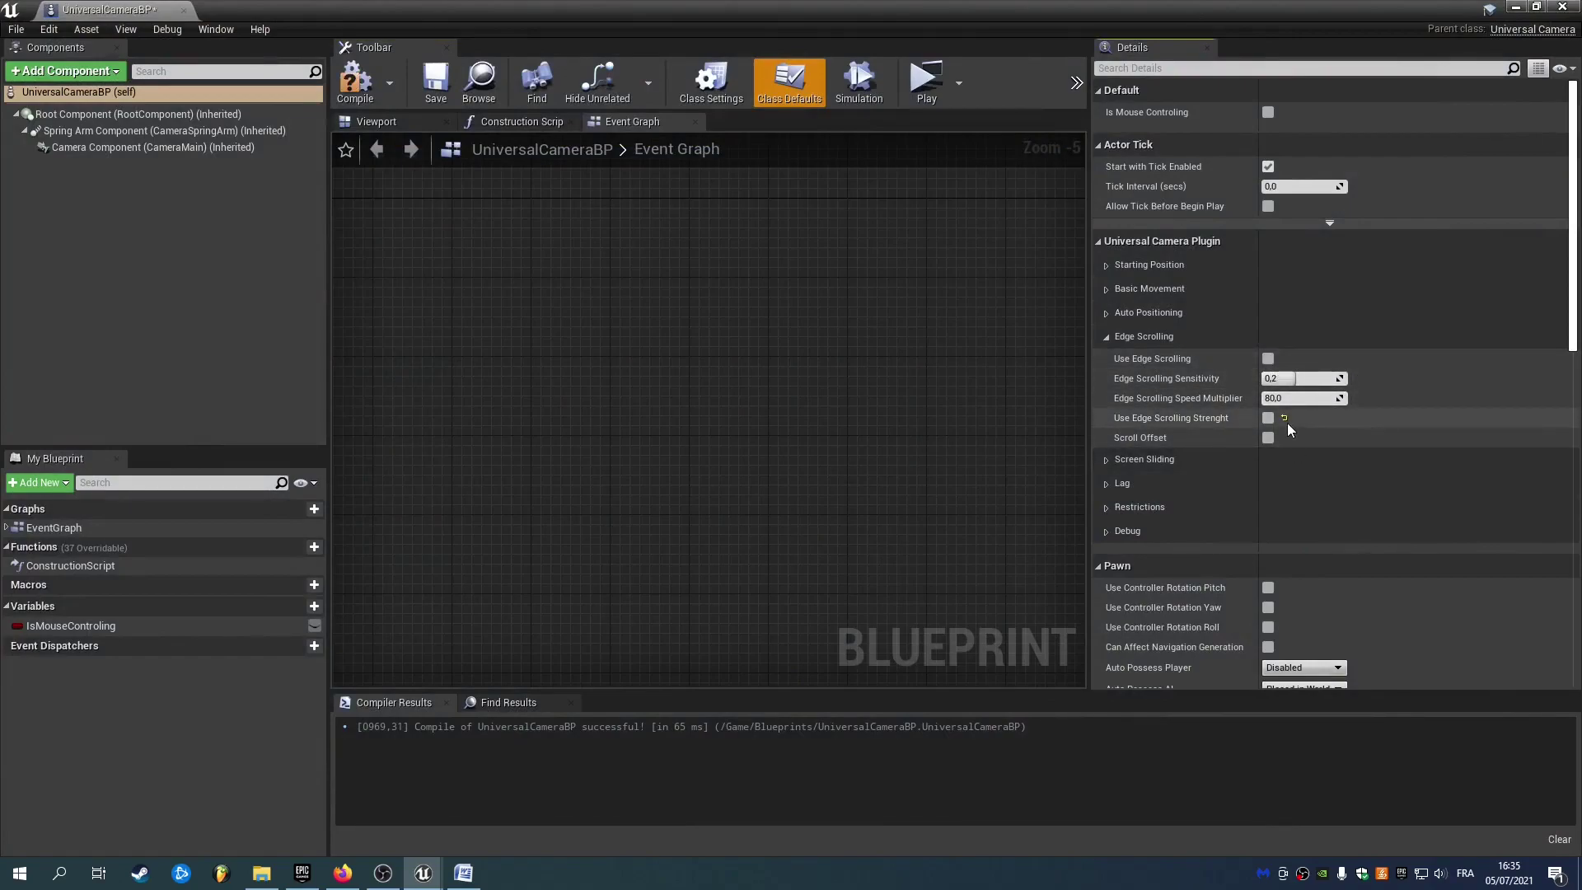
left_click(1190, 334)
Expand the Screen Sliding settings, set Sliding Origin Widget Class to DirectionalArrowWidget and compile the blueprint.
left_click(1155, 362)
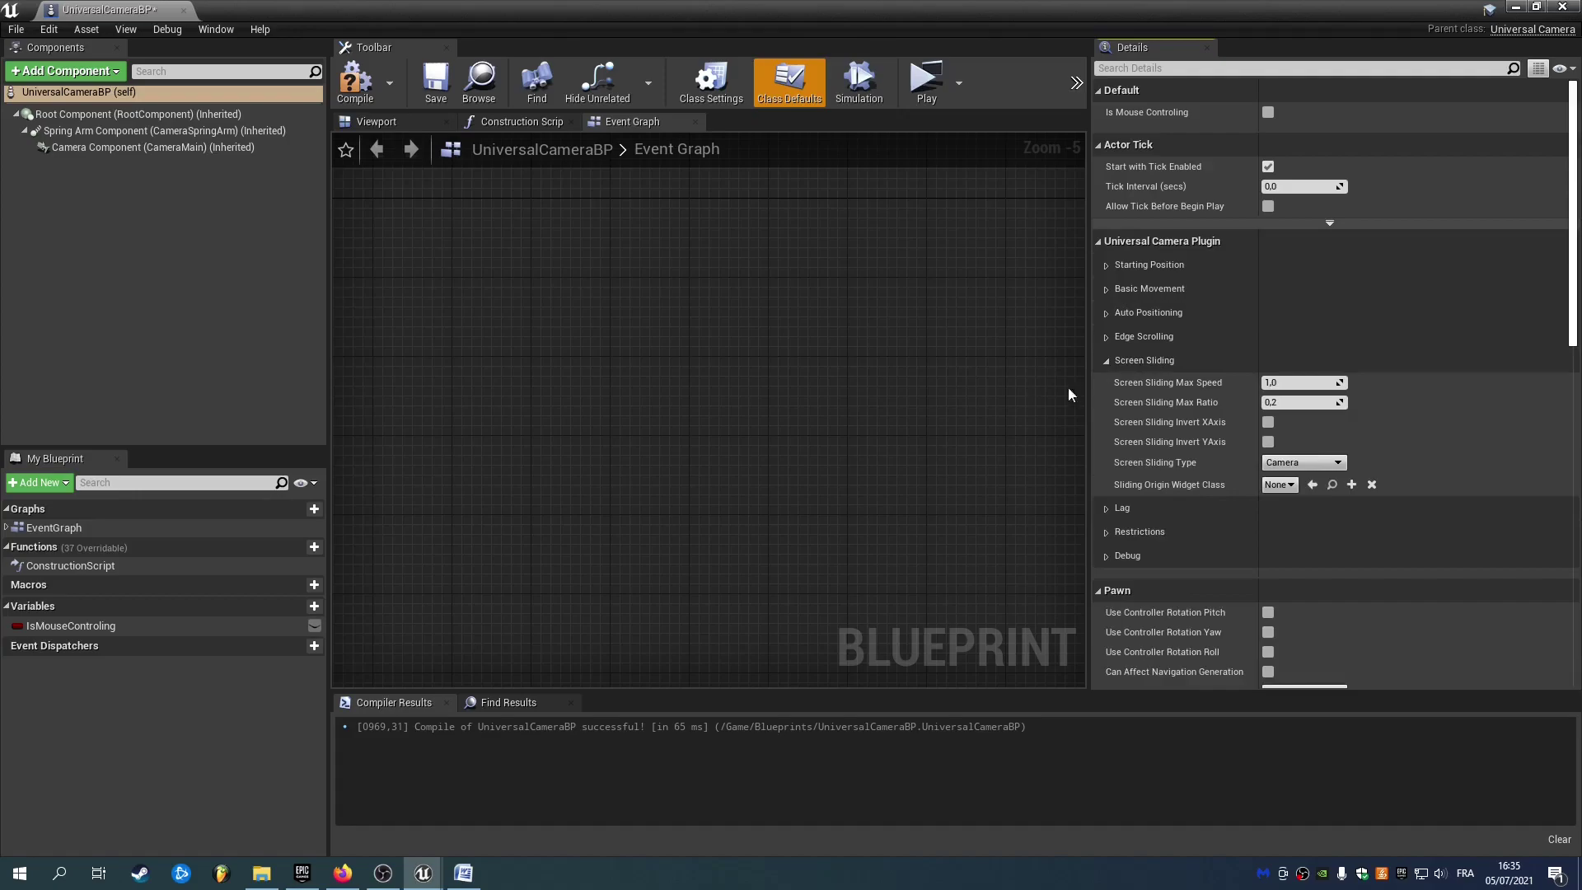
left_click(354, 82)
left_click(1279, 484)
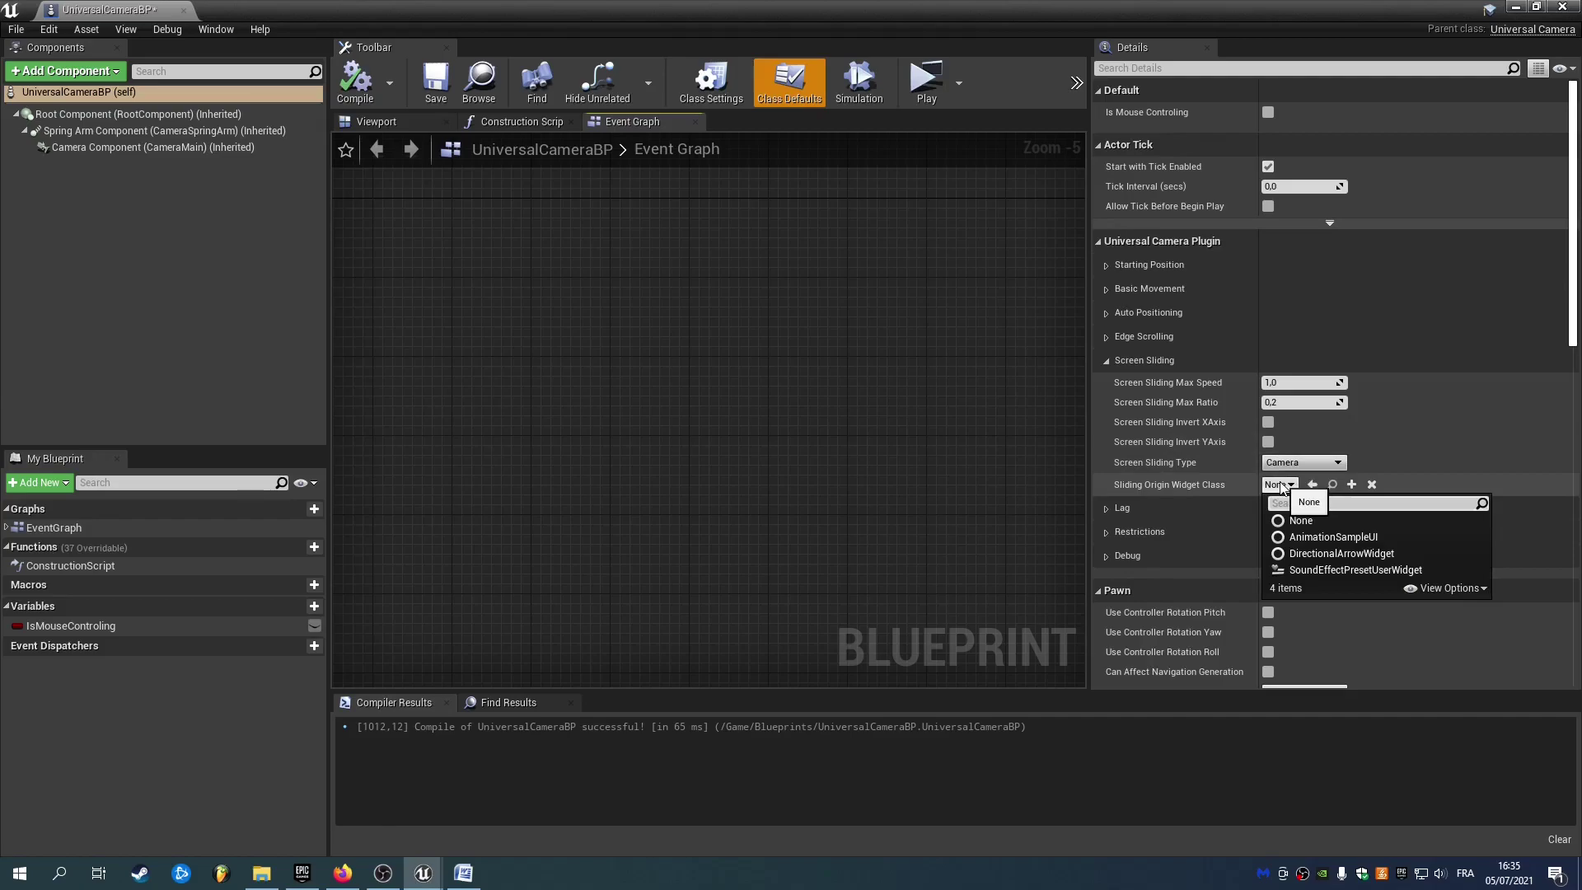
left_click(1351, 553)
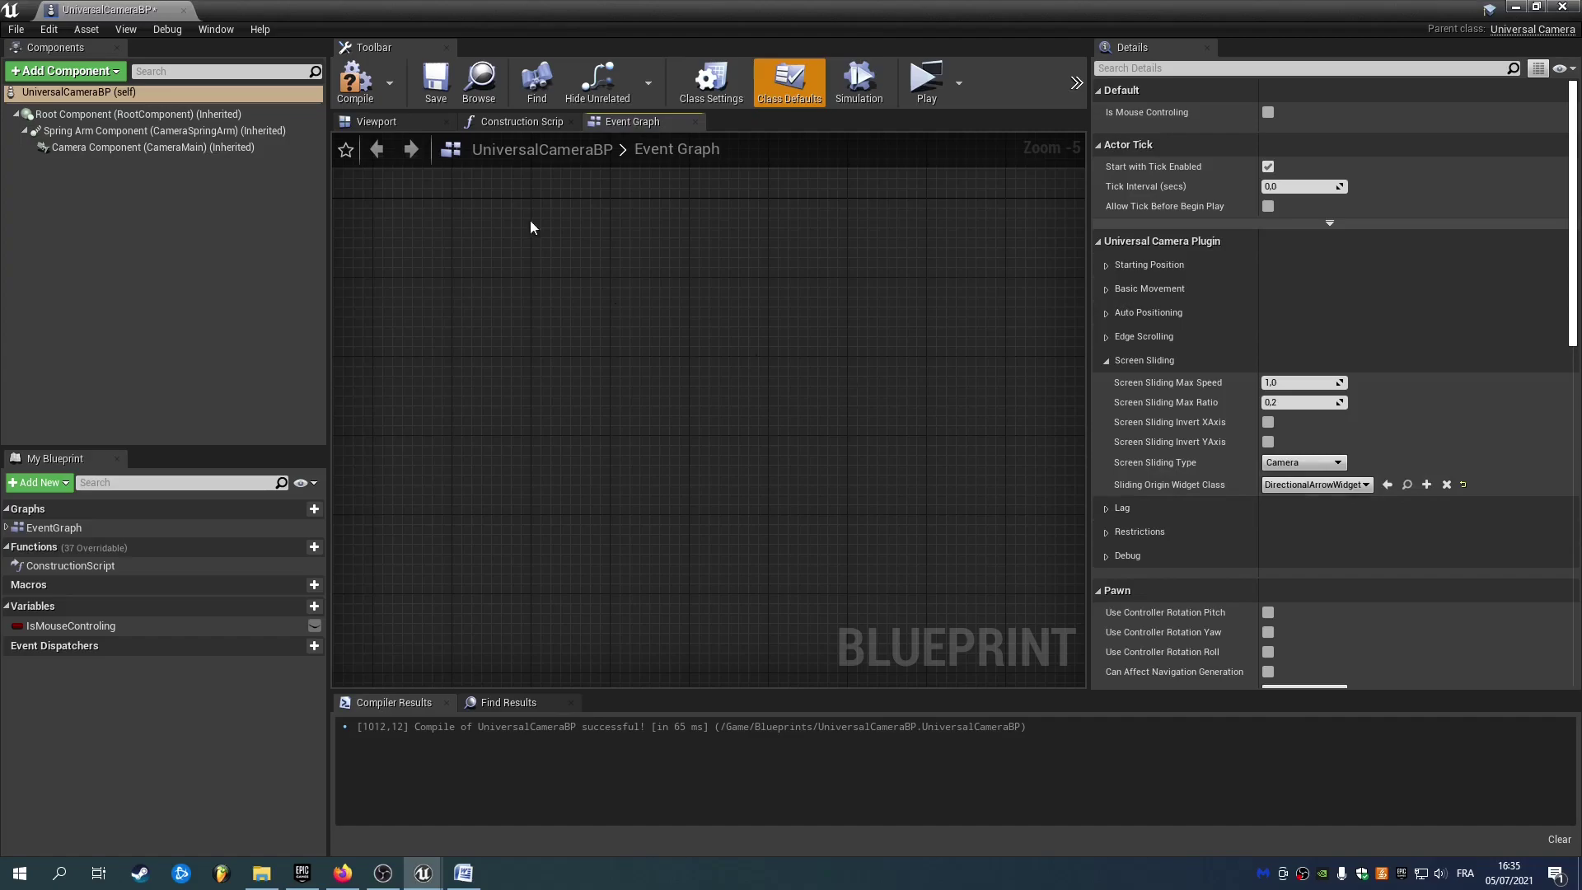
key("F7")
left_click(789, 82)
right_click_drag(879, 463, 620, 402)
right_click_drag(709, 424, 708, 459)
Play-test screen sliding of the camera from two different origin points, and end the preview.
left_click(926, 82)
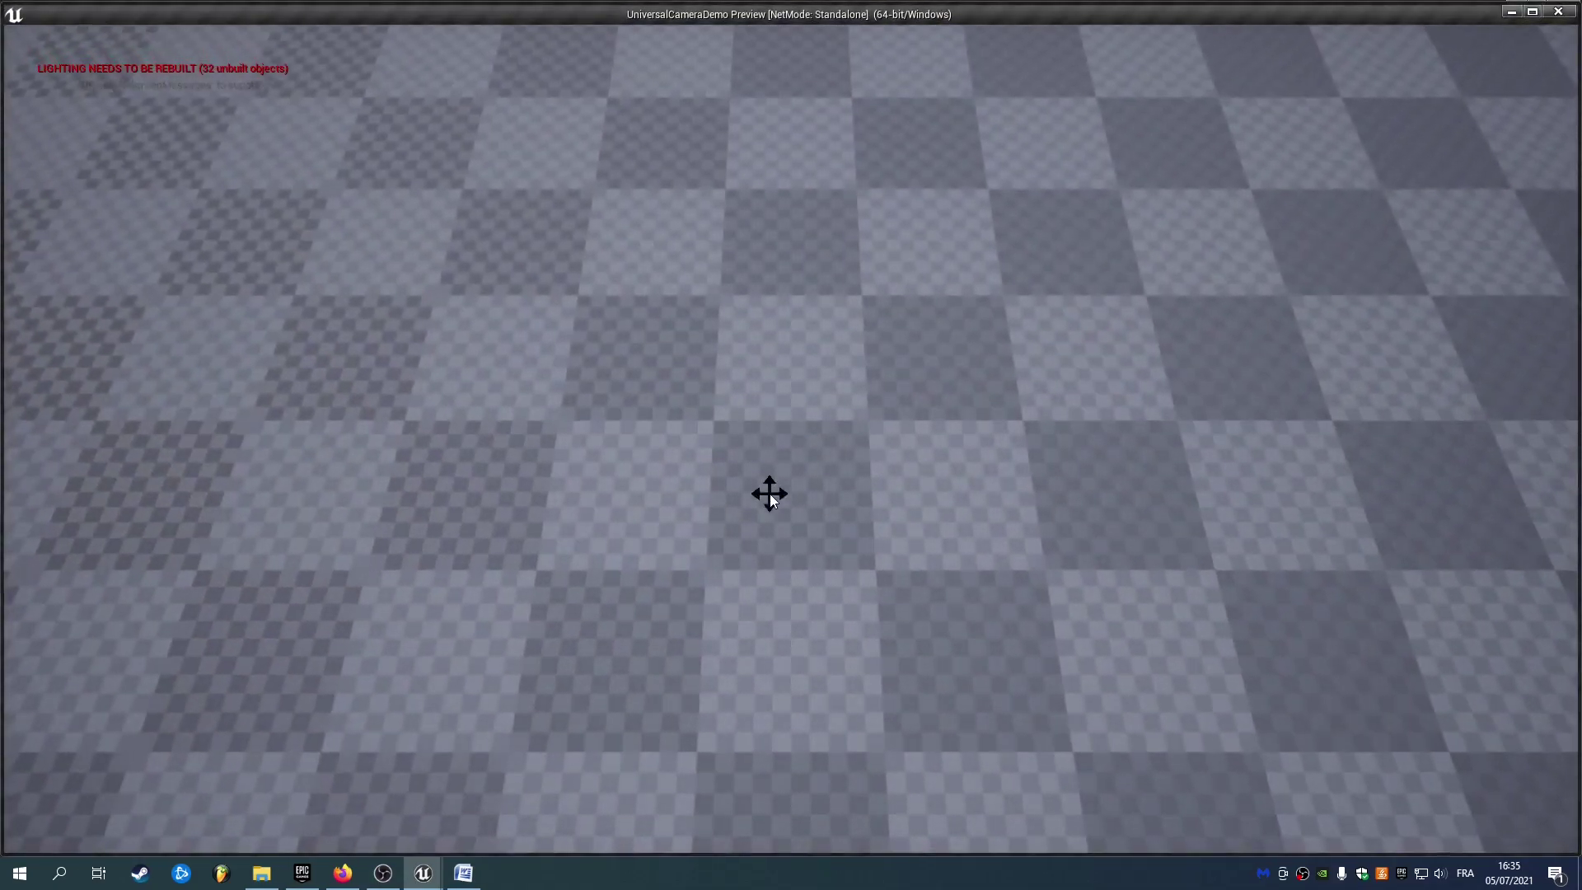
middle_click_drag(769, 494, 770, 245)
middle_click_drag(795, 567, 943, 744)
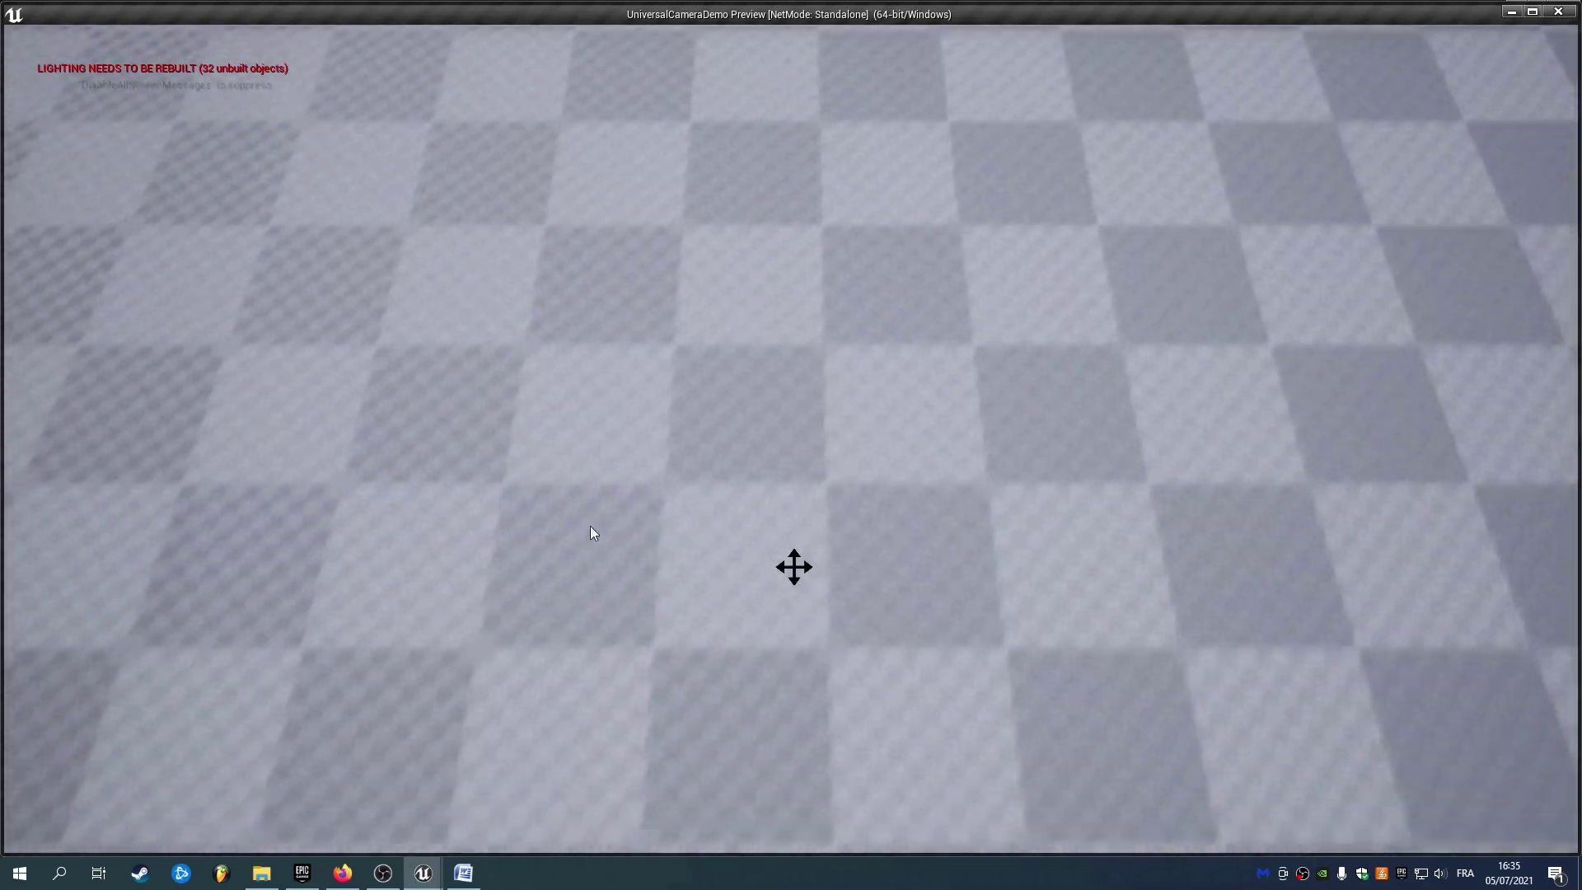
key("Escape")
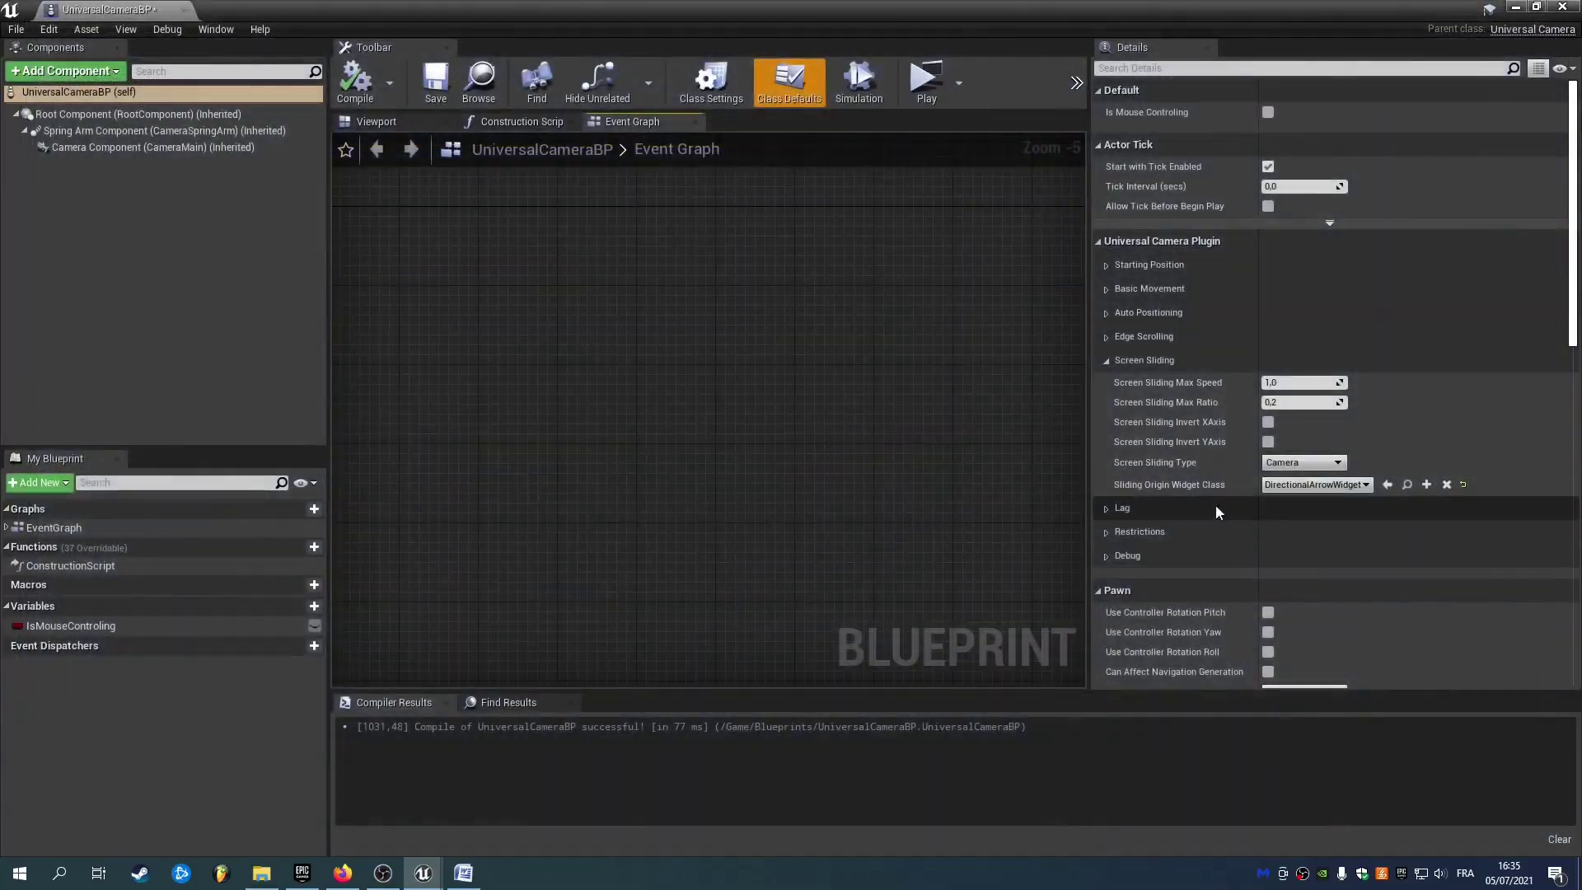
Set Screen Sliding Type to Yaw and Pitch, and play-test rotating the camera around the level by sliding in several directions.
left_click(1302, 462)
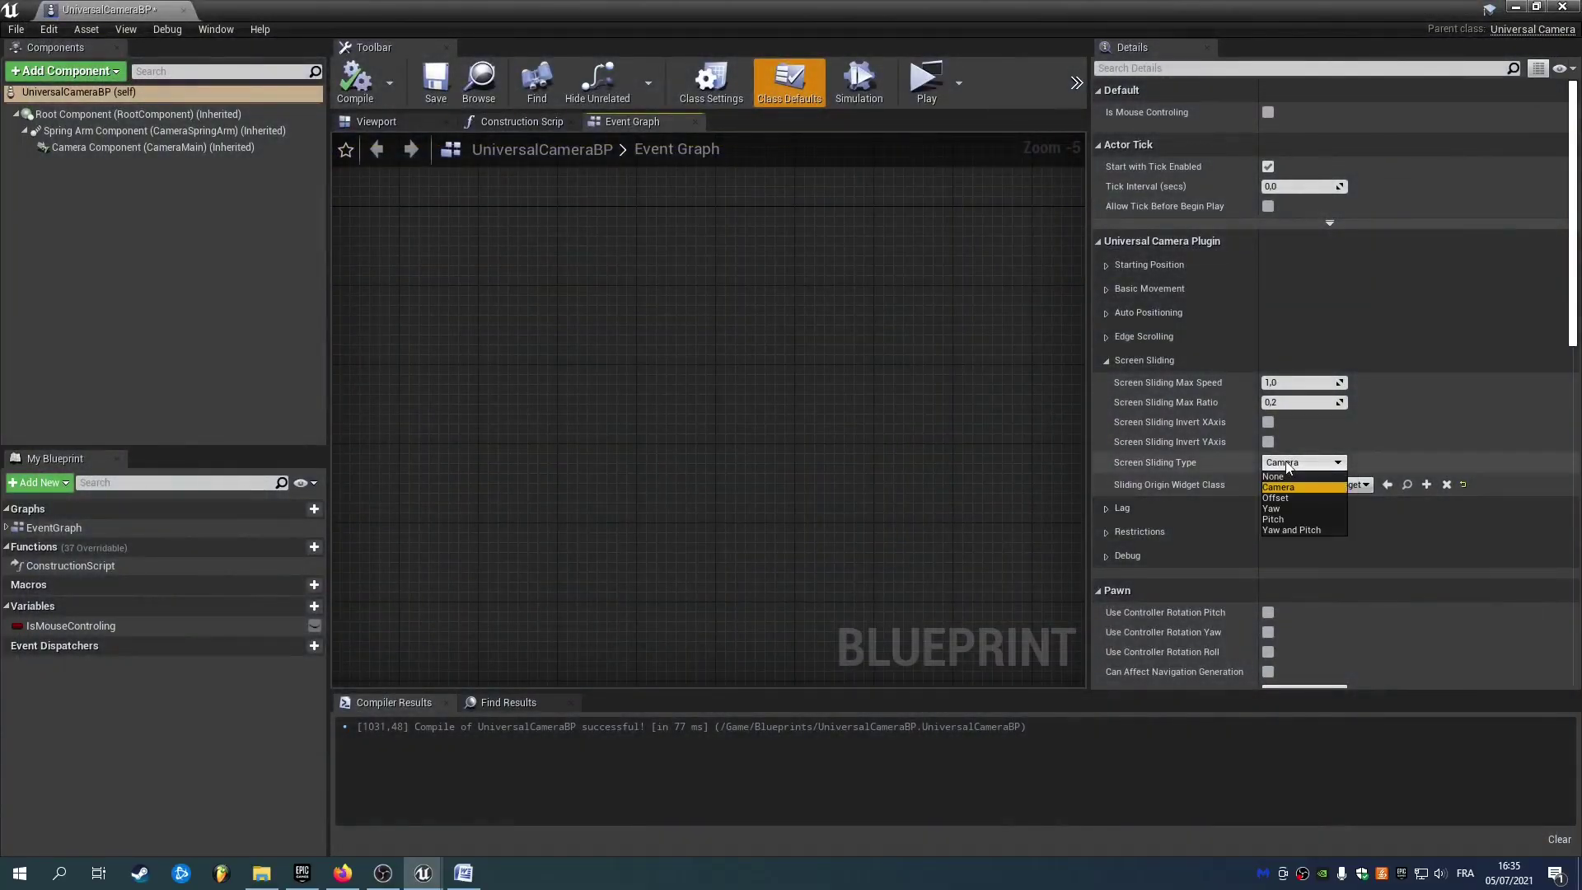
left_click(1288, 530)
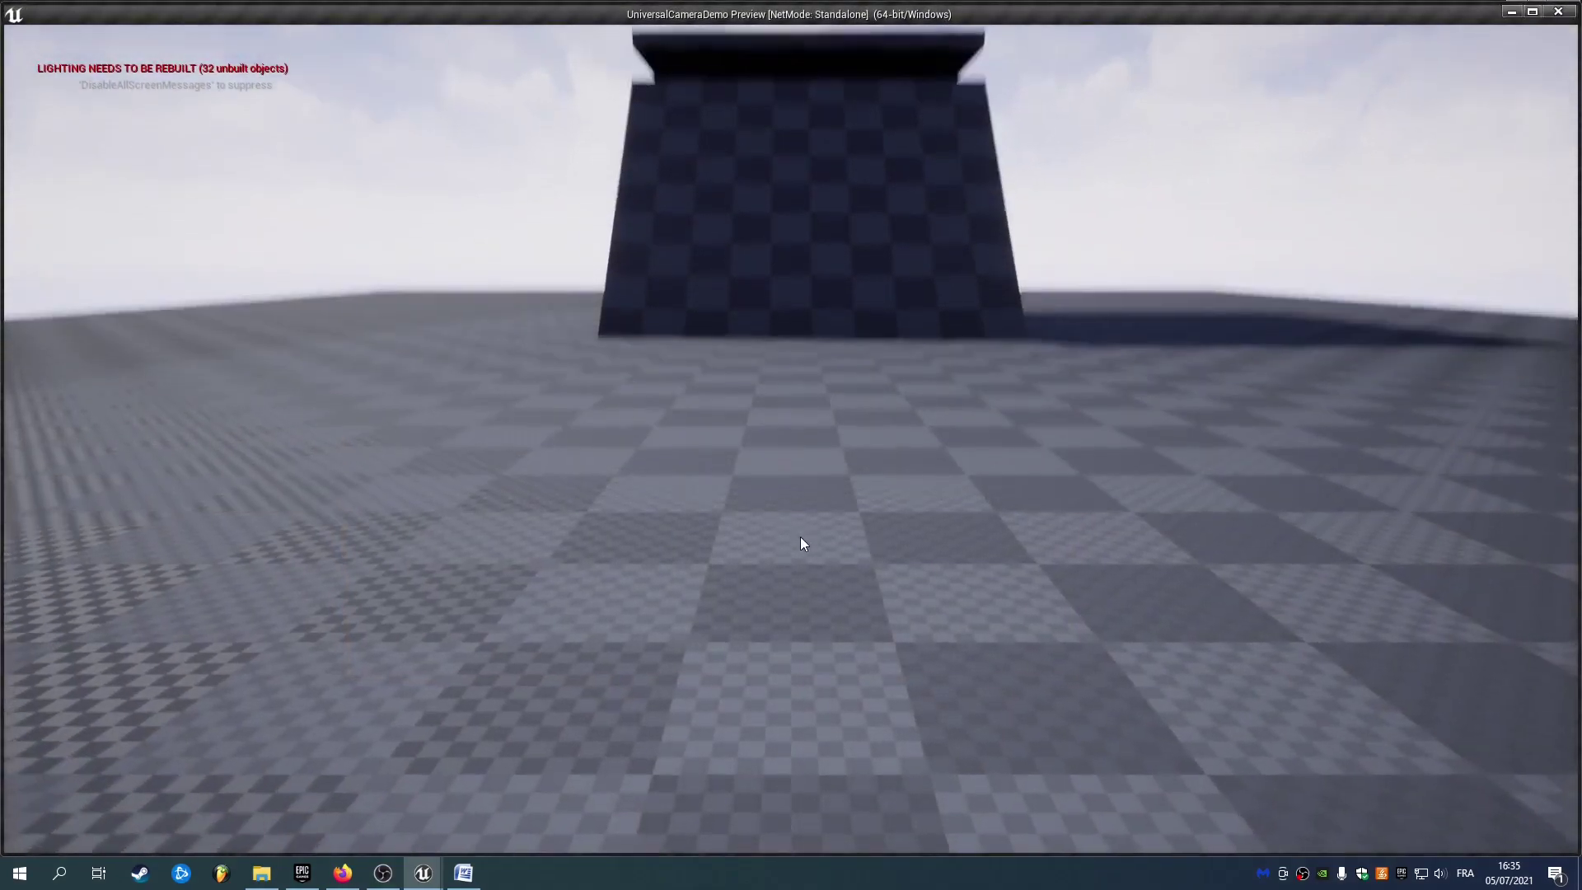
middle_click_drag(740, 488, 893, 351)
middle_click_drag(893, 350, 873, 482)
middle_click_drag(720, 406, 965, 338)
middle_click_drag(964, 326, 569, 426)
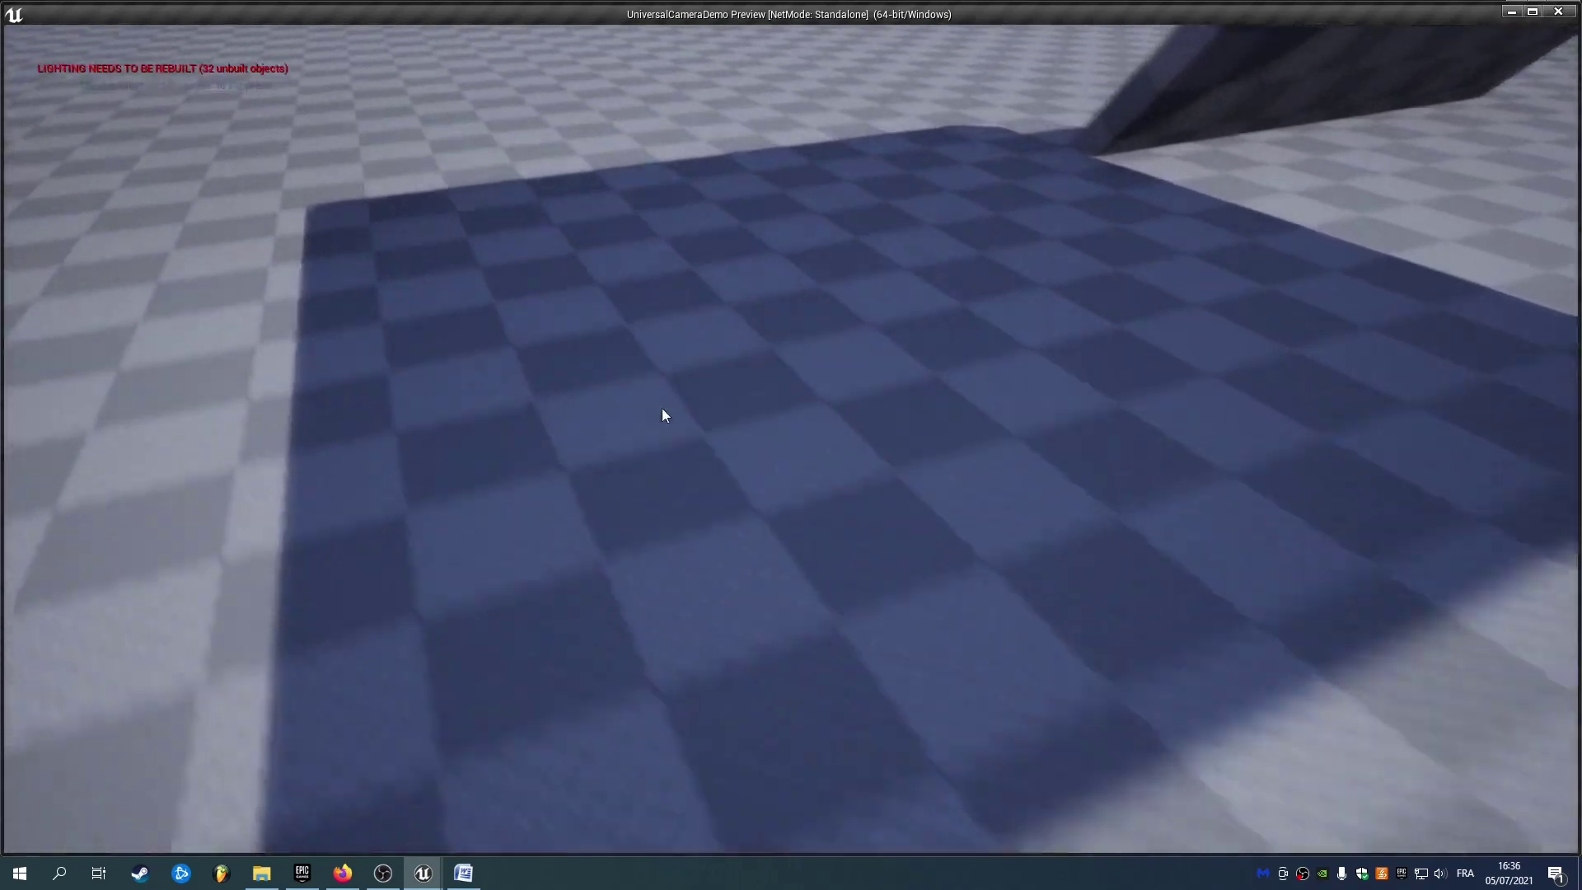
middle_click_drag(700, 410, 996, 468)
key("Escape")
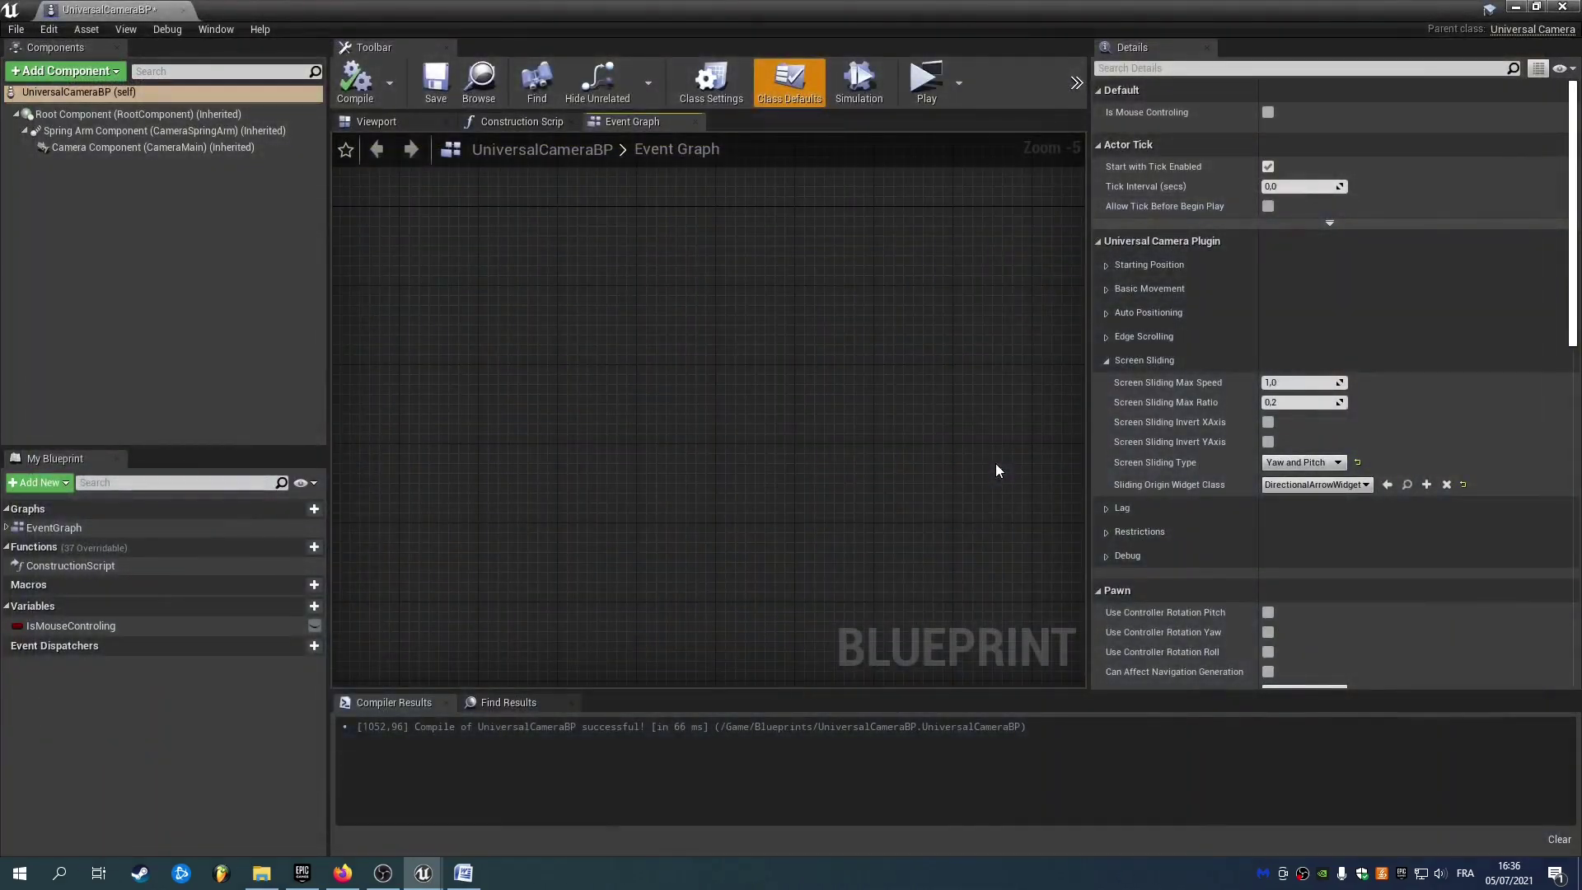
Collapse the Screen Sliding settings, expand the Lag settings and disable Use Movement Lag.
left_click(1148, 369)
left_click(1149, 385)
scroll(1144, 340, "down", 2)
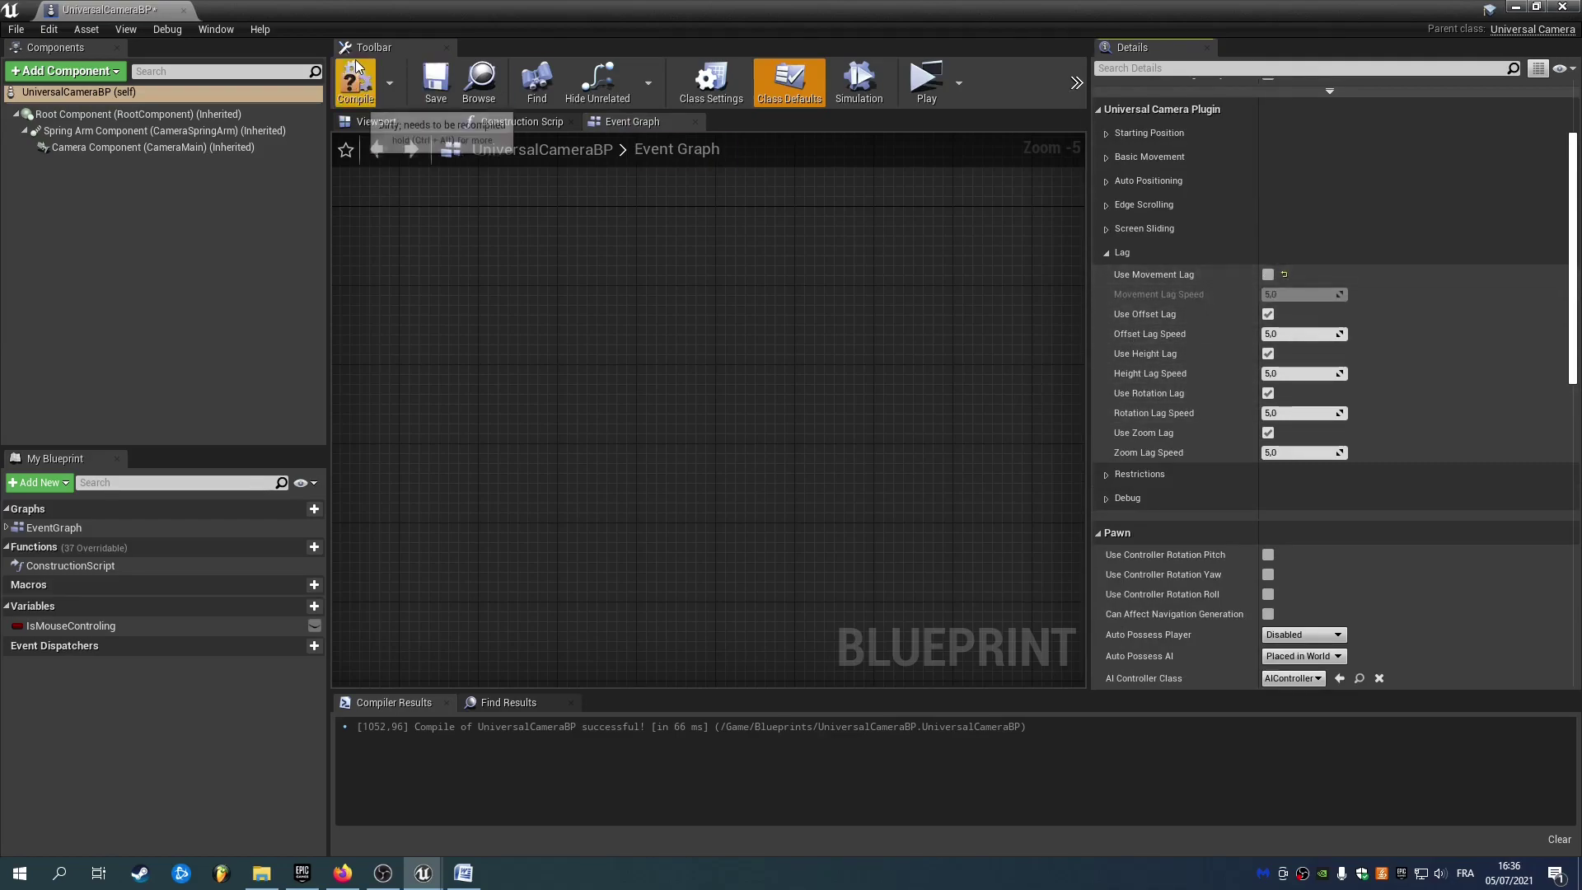
Play-test the camera without movement lag, and play-test it again with Use Movement Lag re-enabled.
left_click(924, 83)
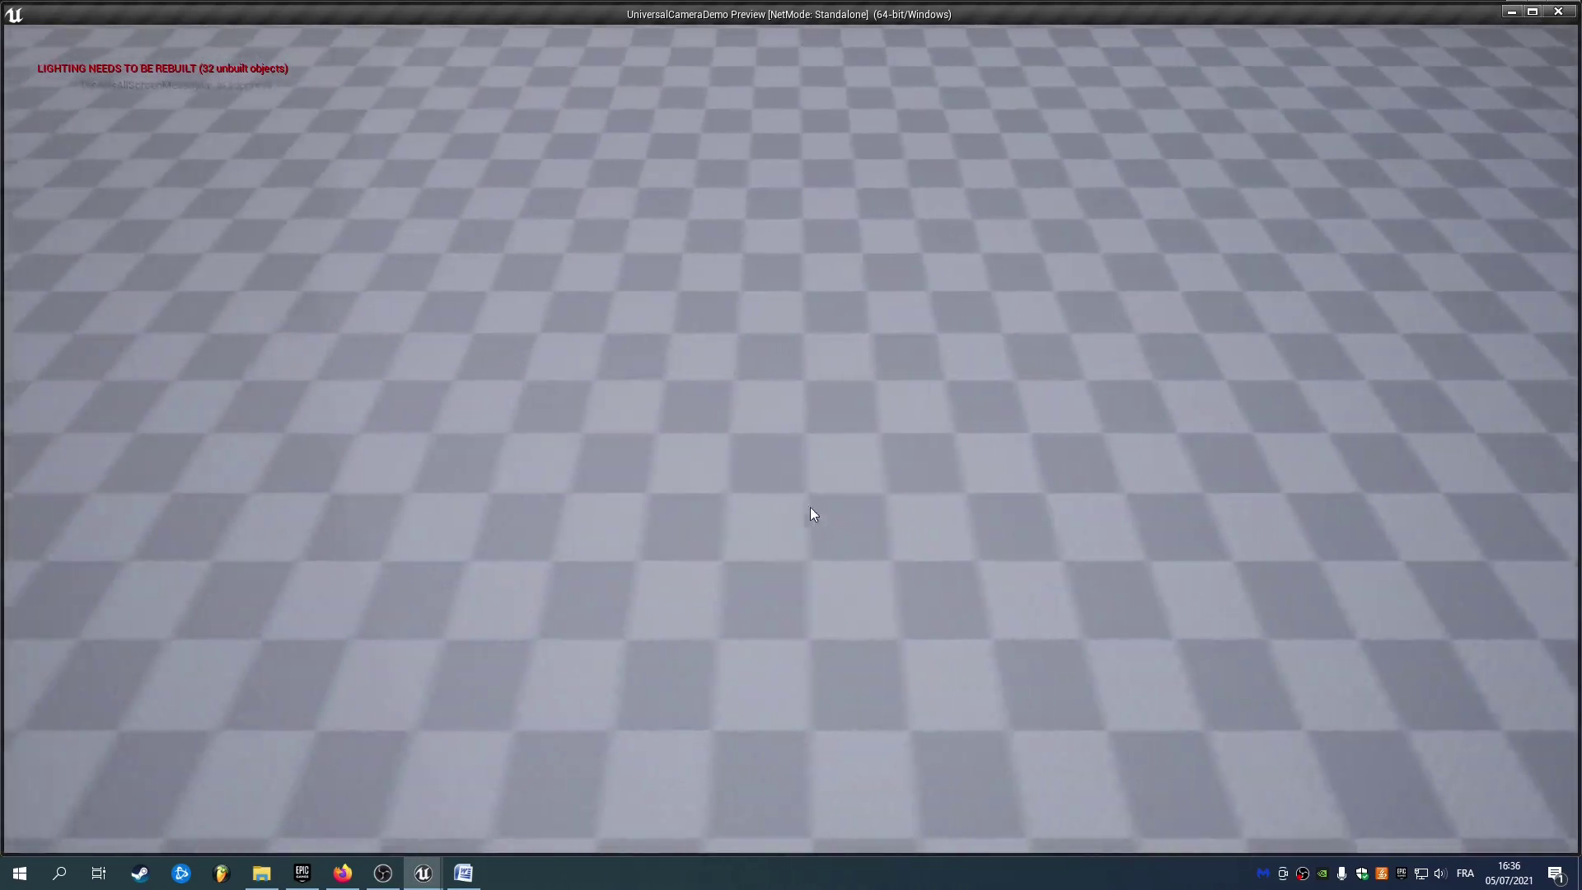
scroll(924, 505, "up", 3)
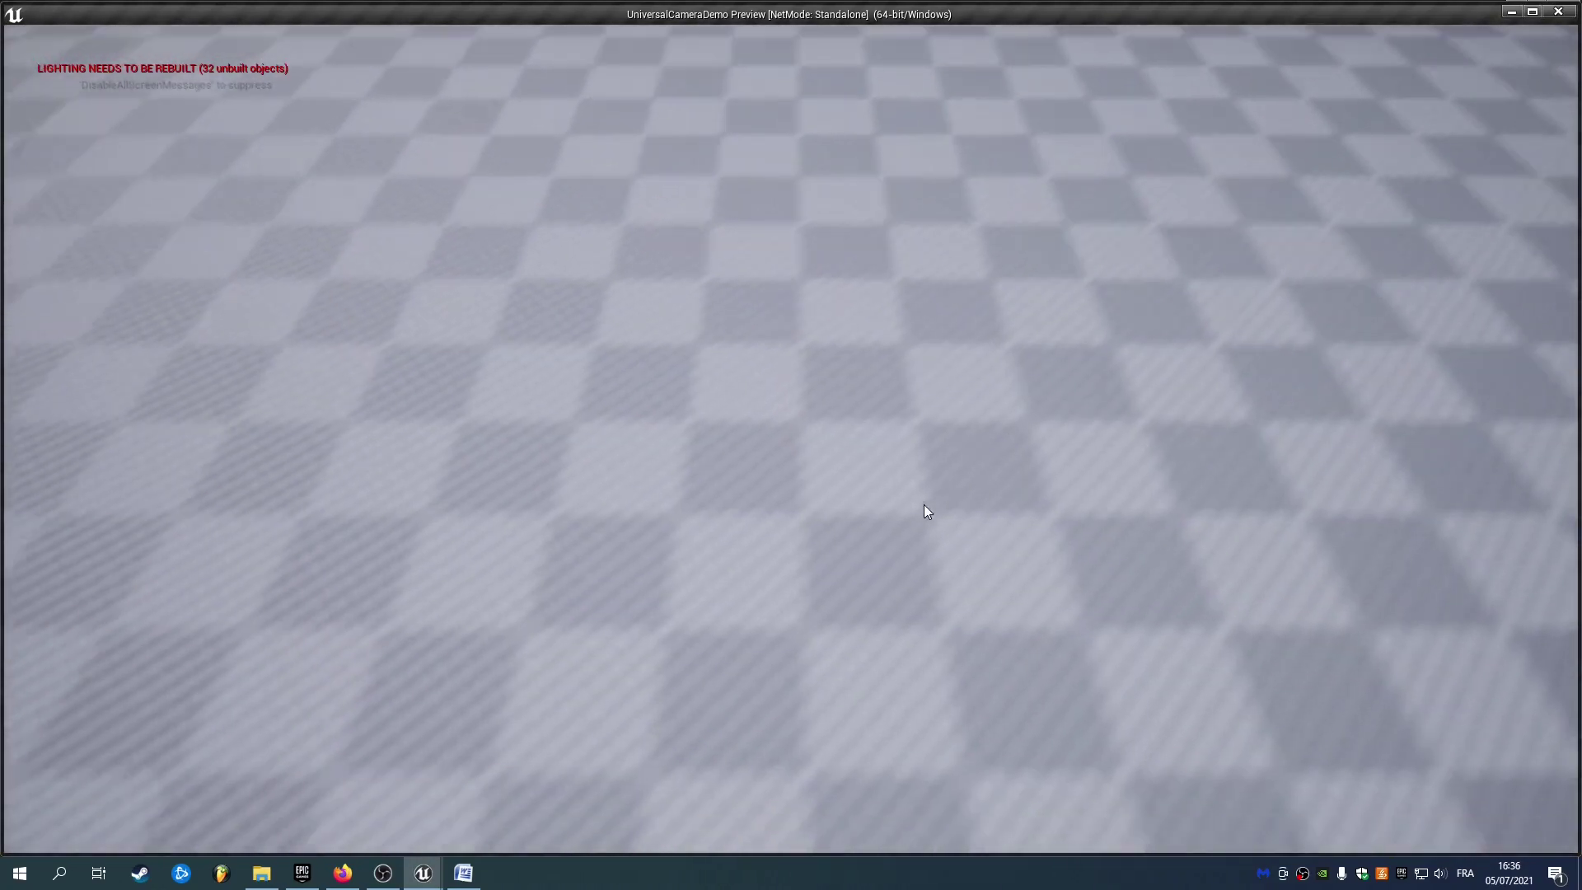
key("Escape")
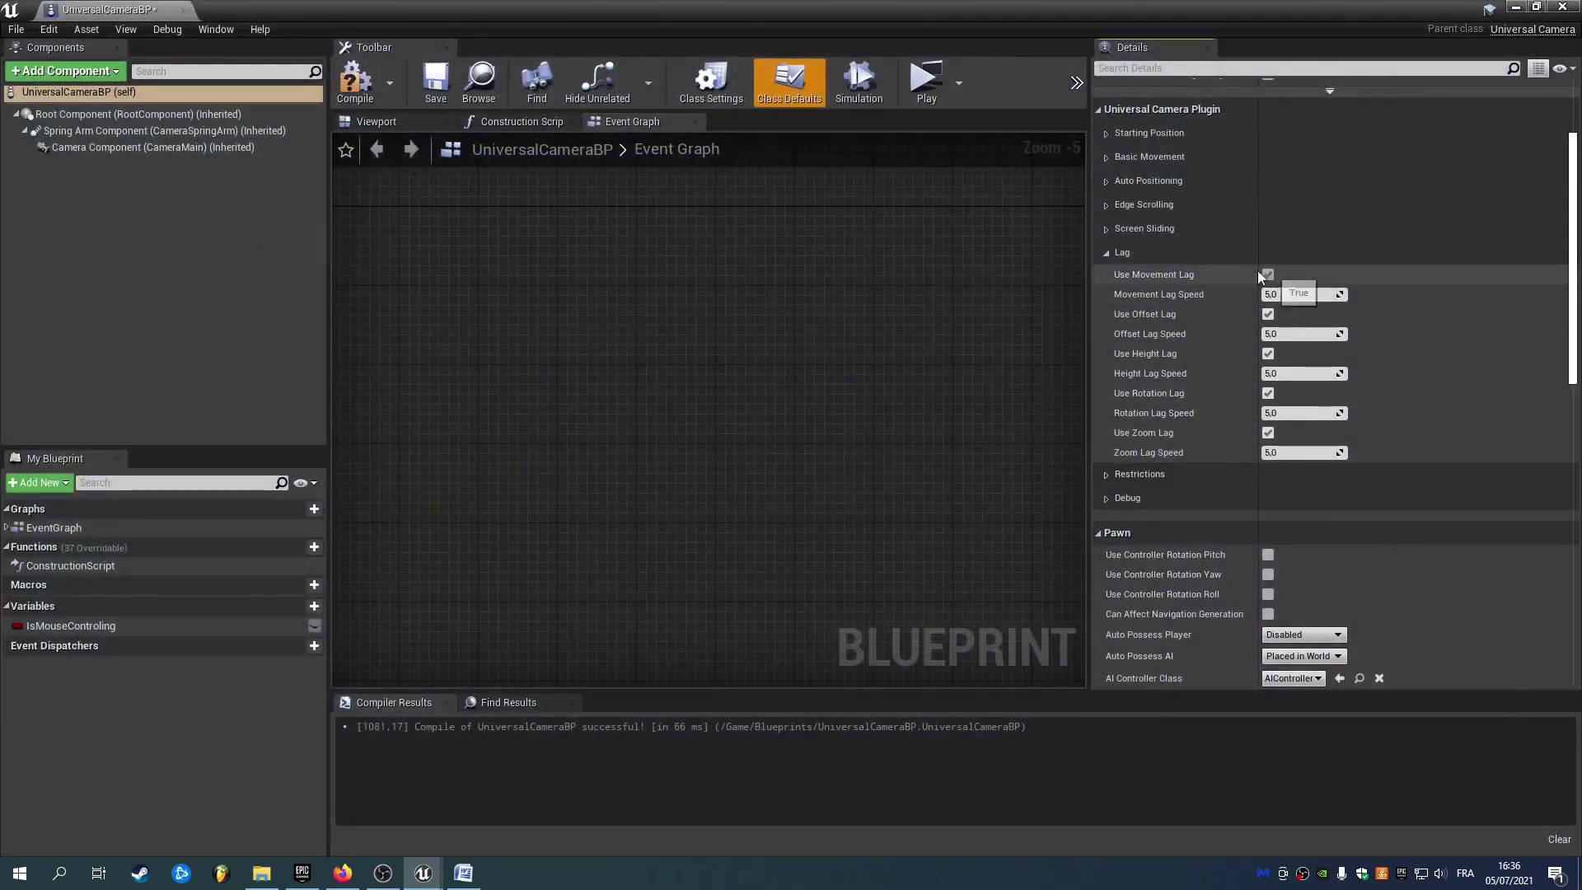
left_click(927, 95)
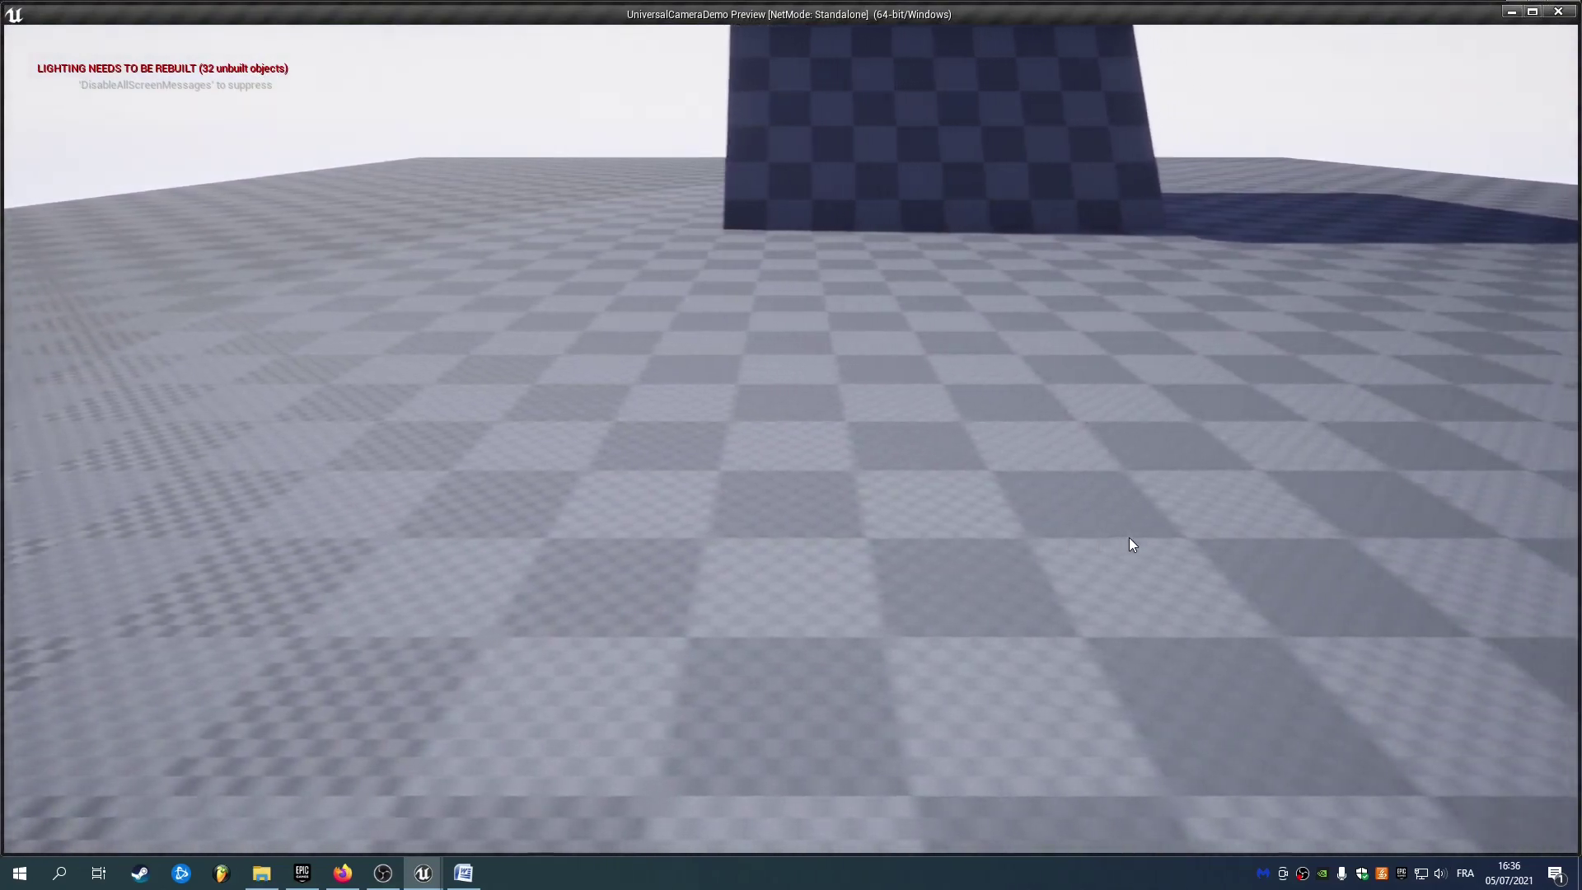
key("Escape")
Set the camera's Movement Lag Speed to 1,0.
left_click(1293, 296)
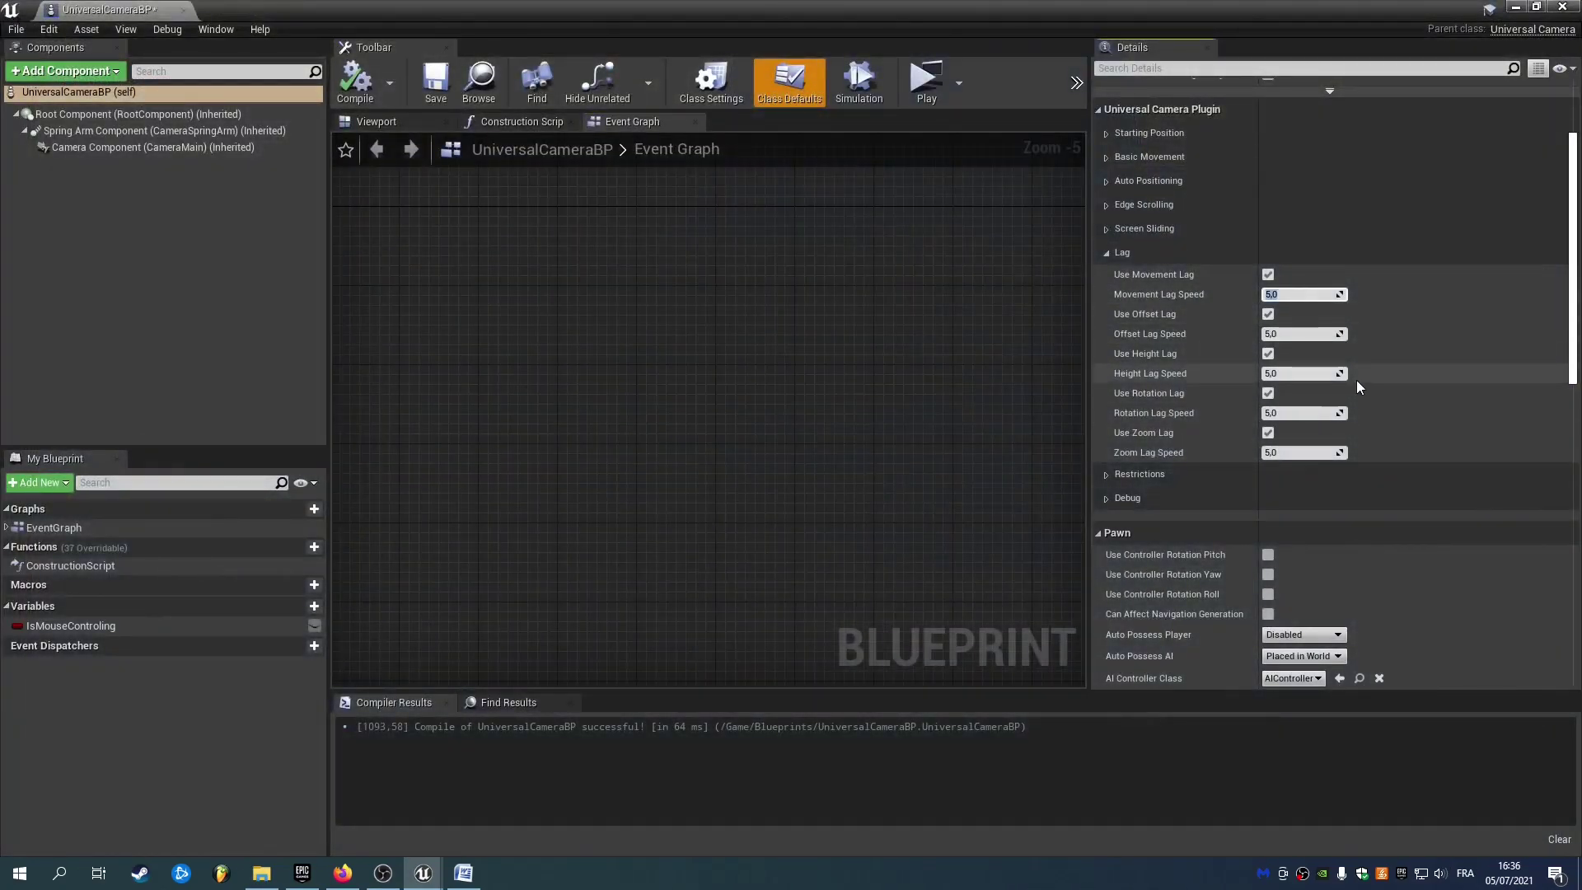
type("1")
key("Return")
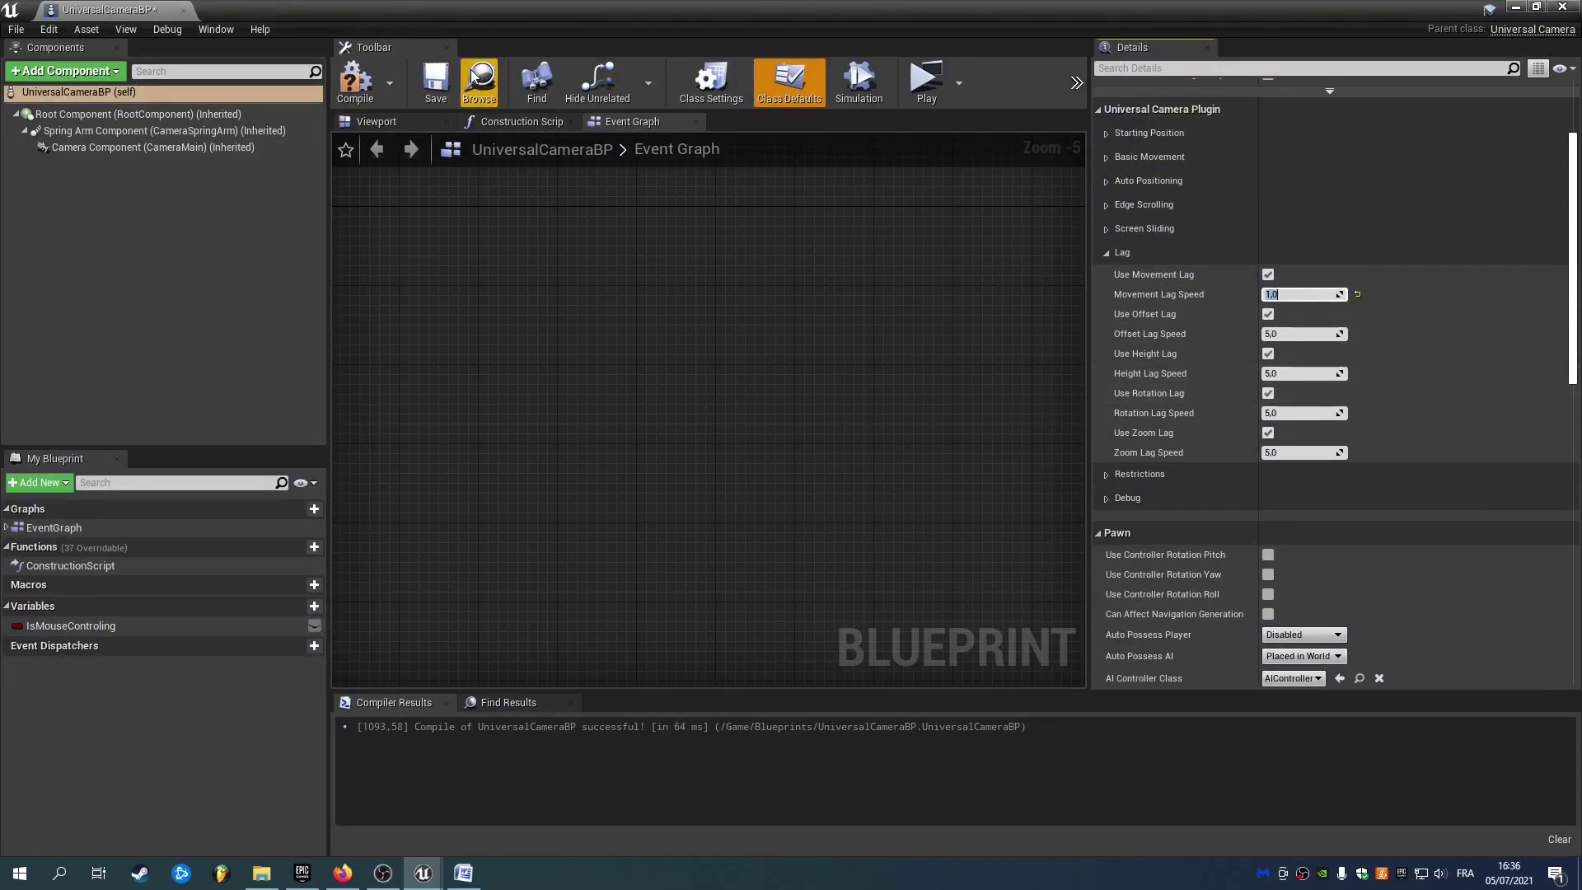
Play-test the slower movement lag by moving the camera sideways, and end the preview.
left_click(921, 87)
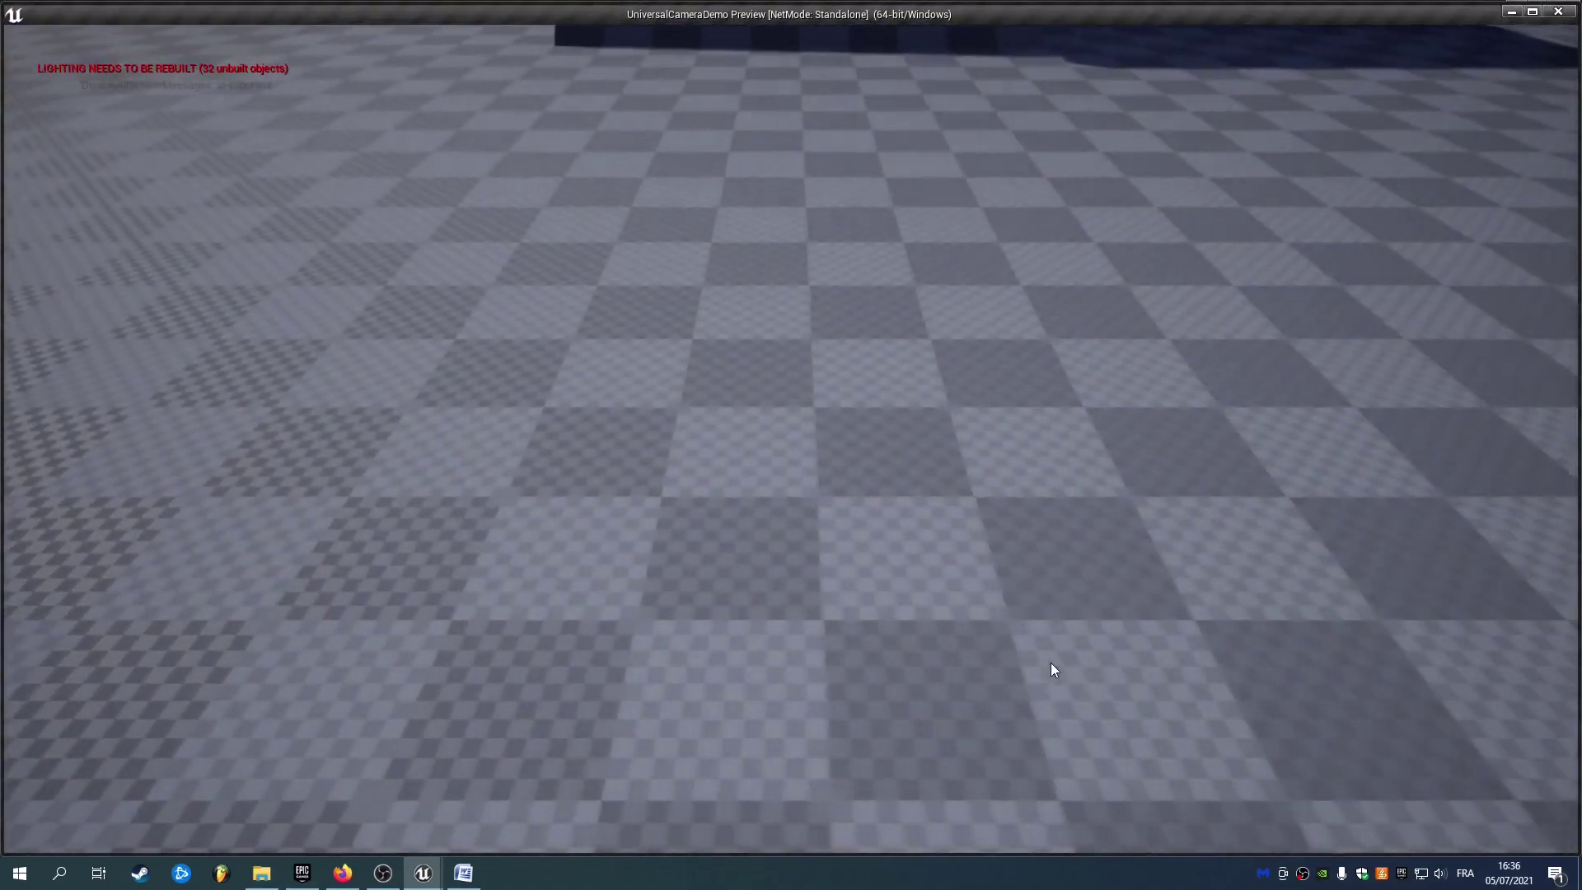
key("d")
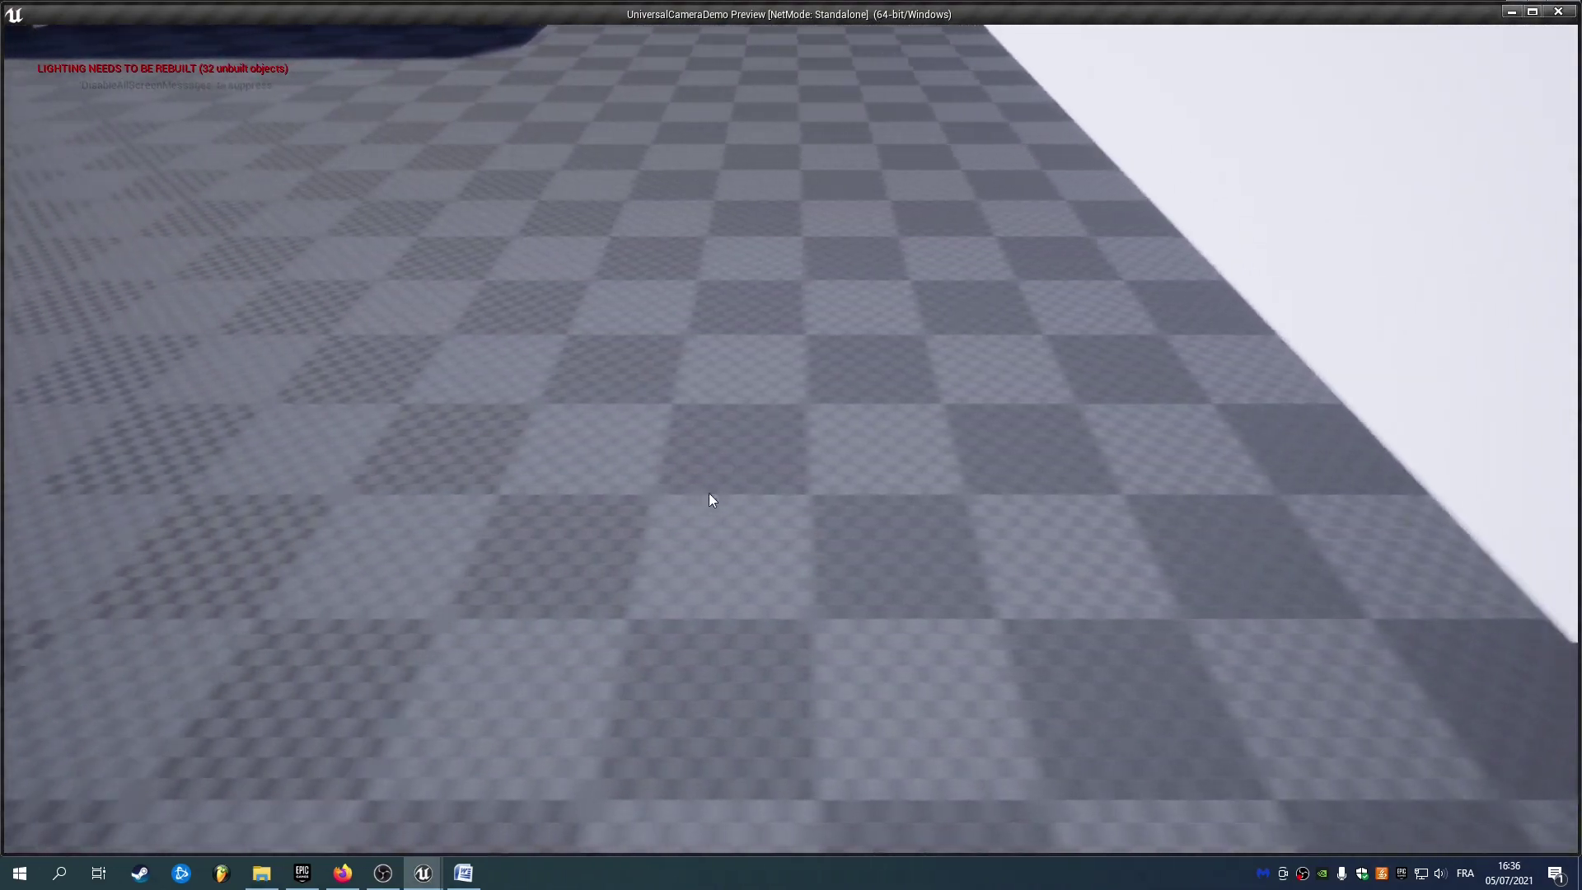
key("Escape")
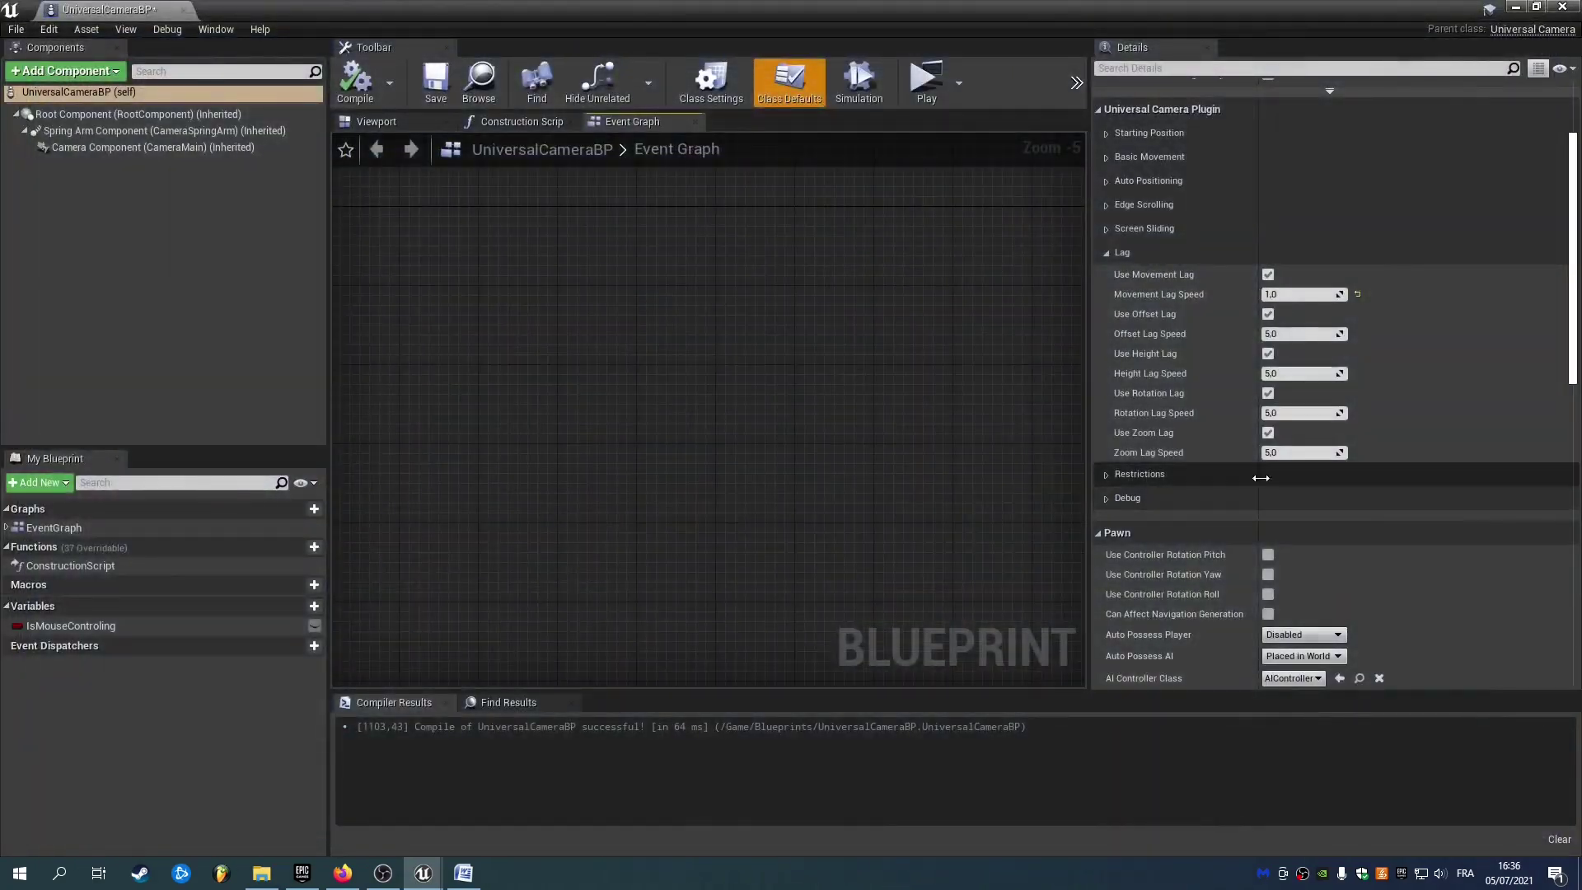
Enable Draw Debug Spheres in the Debug settings, and play-test the spheres while moving the camera sideways and zooming.
left_click(1112, 345)
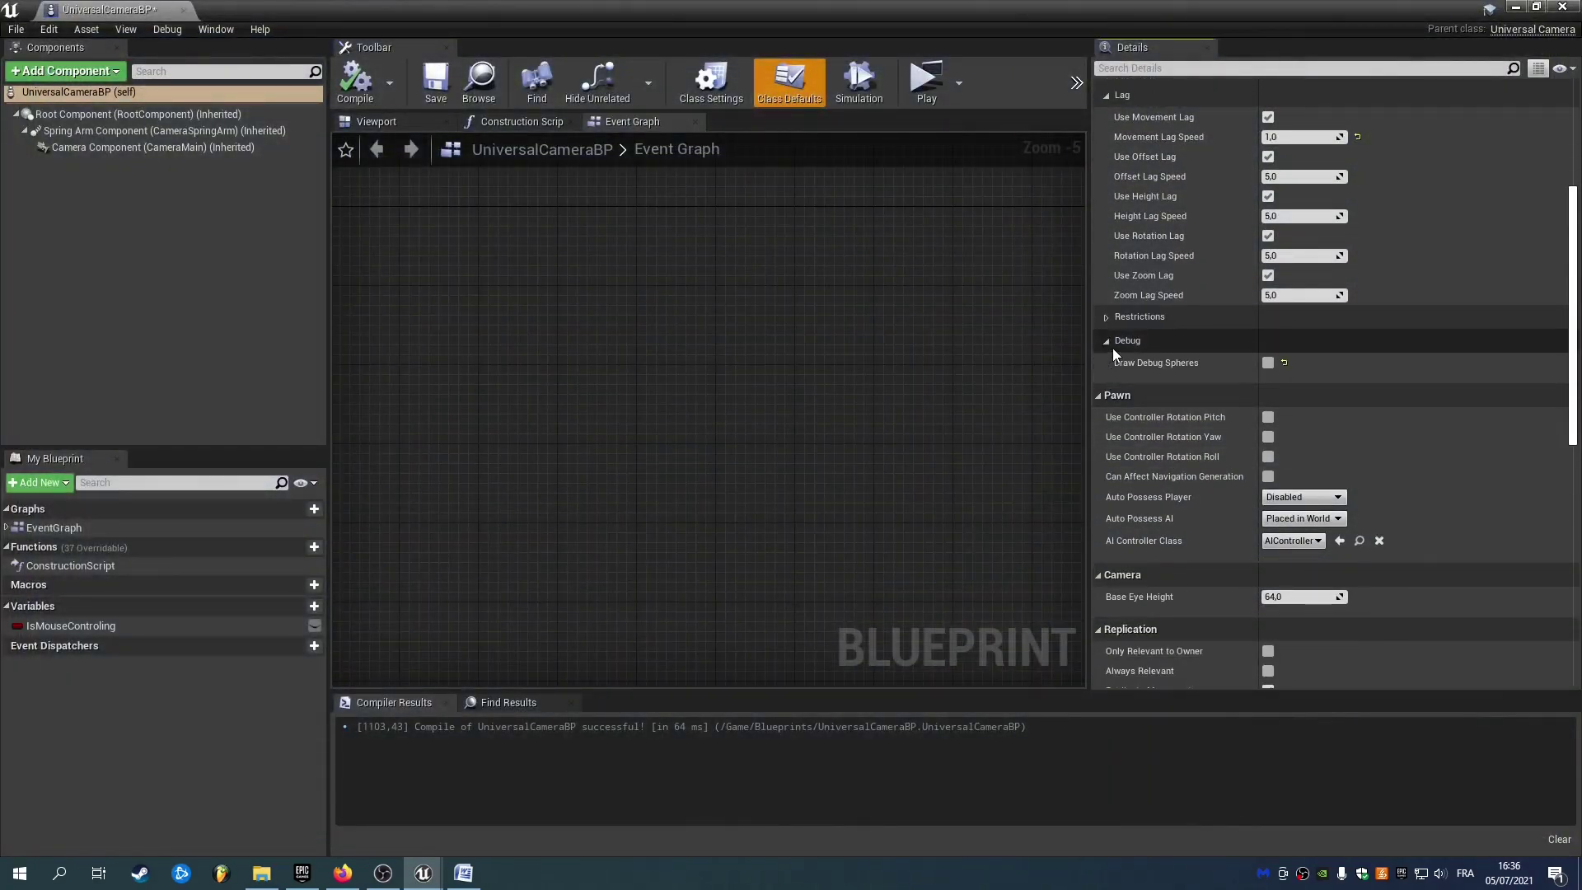
left_click(1268, 363)
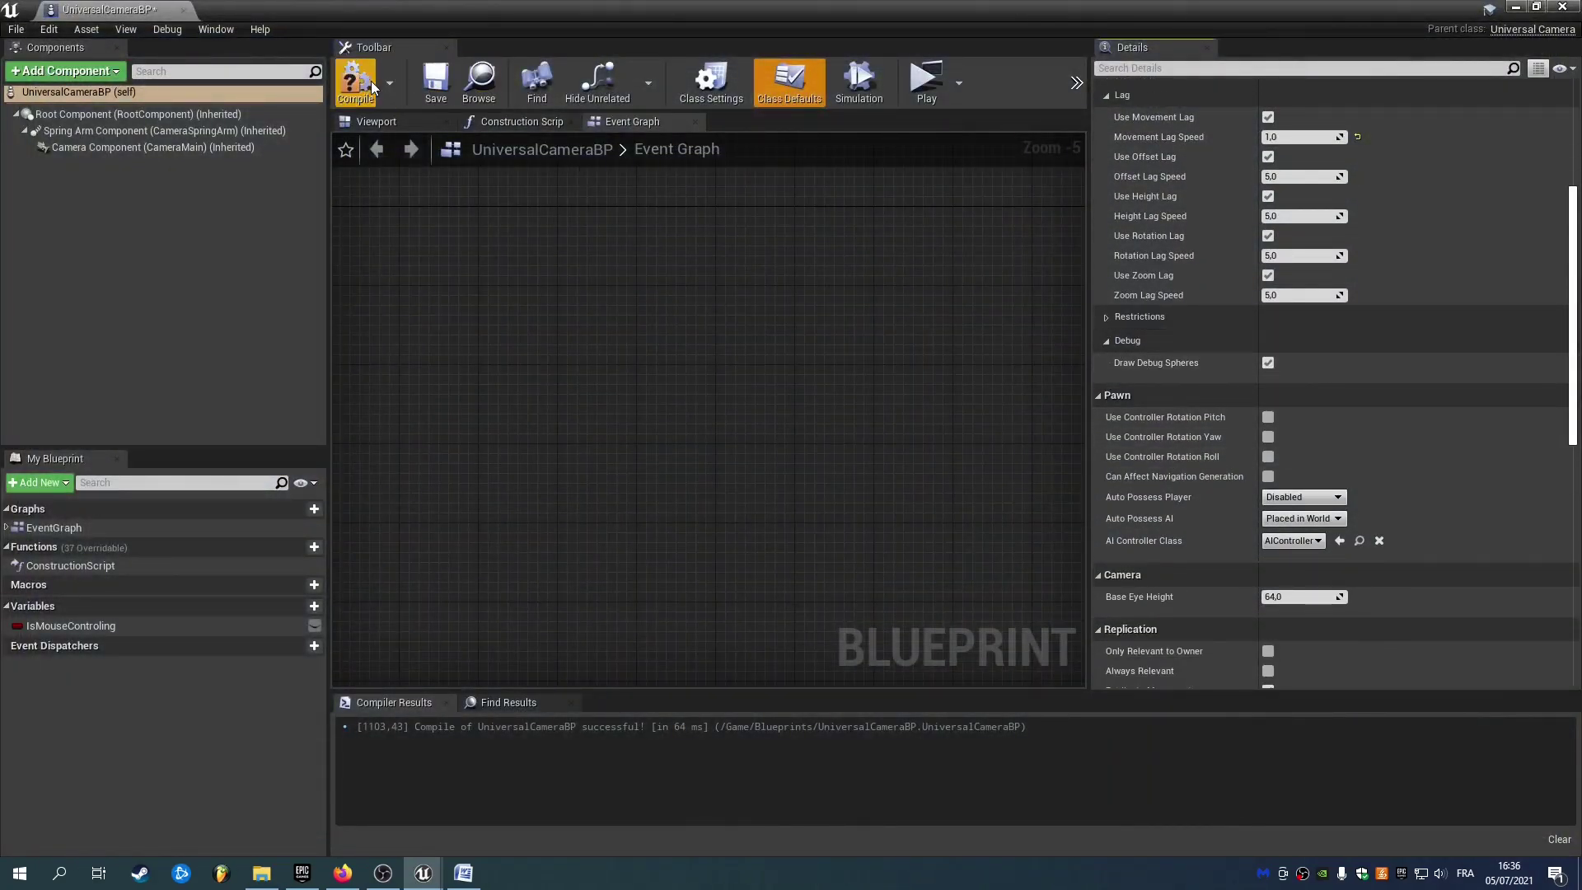
left_click(921, 87)
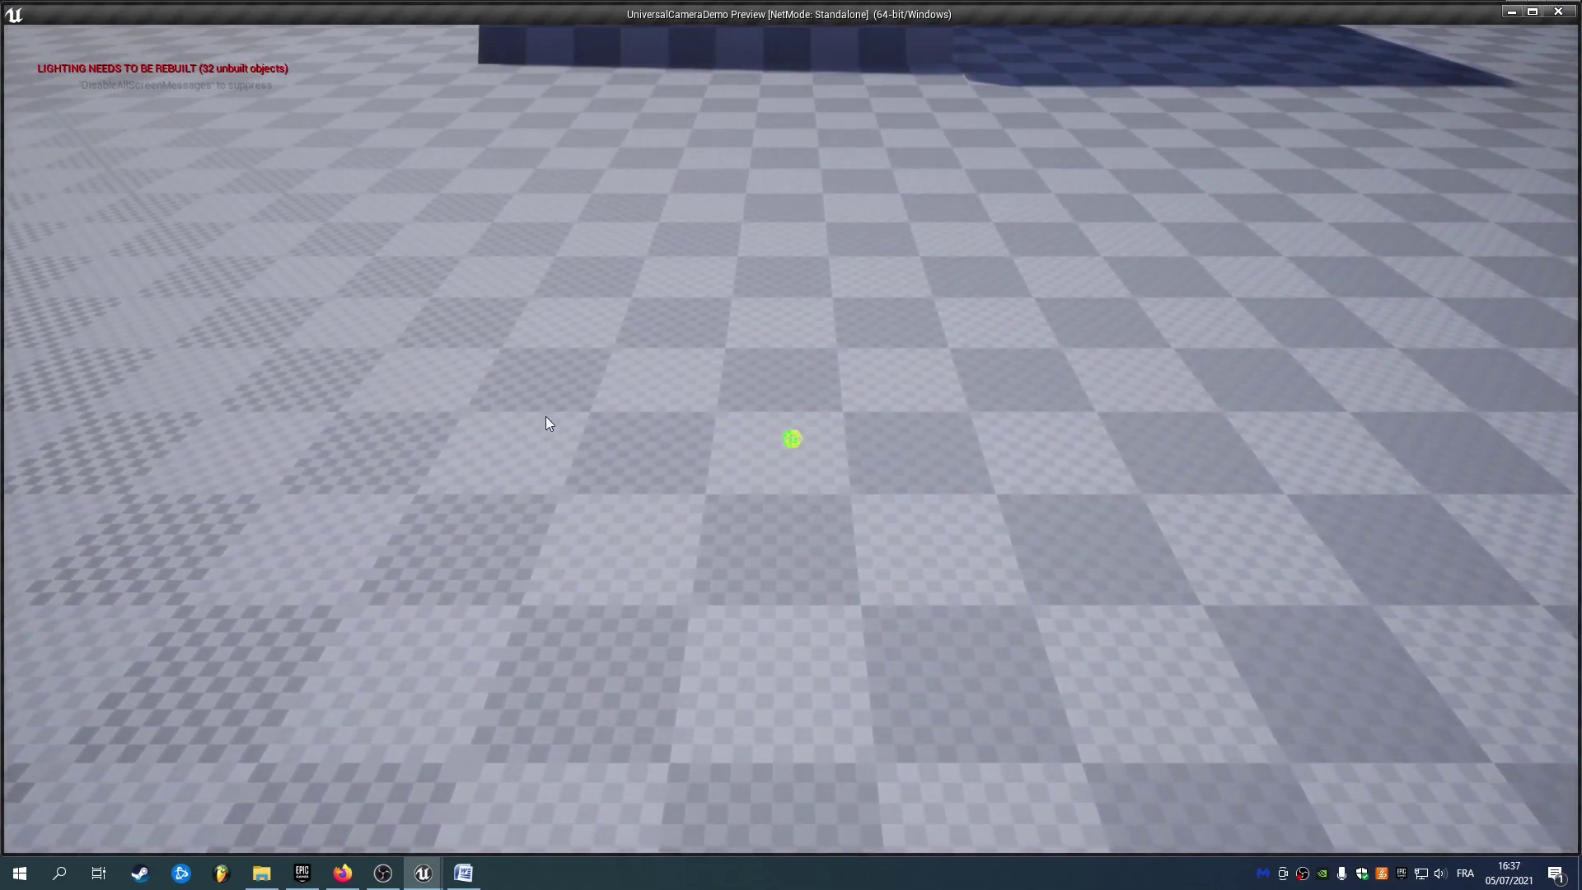
key("q")
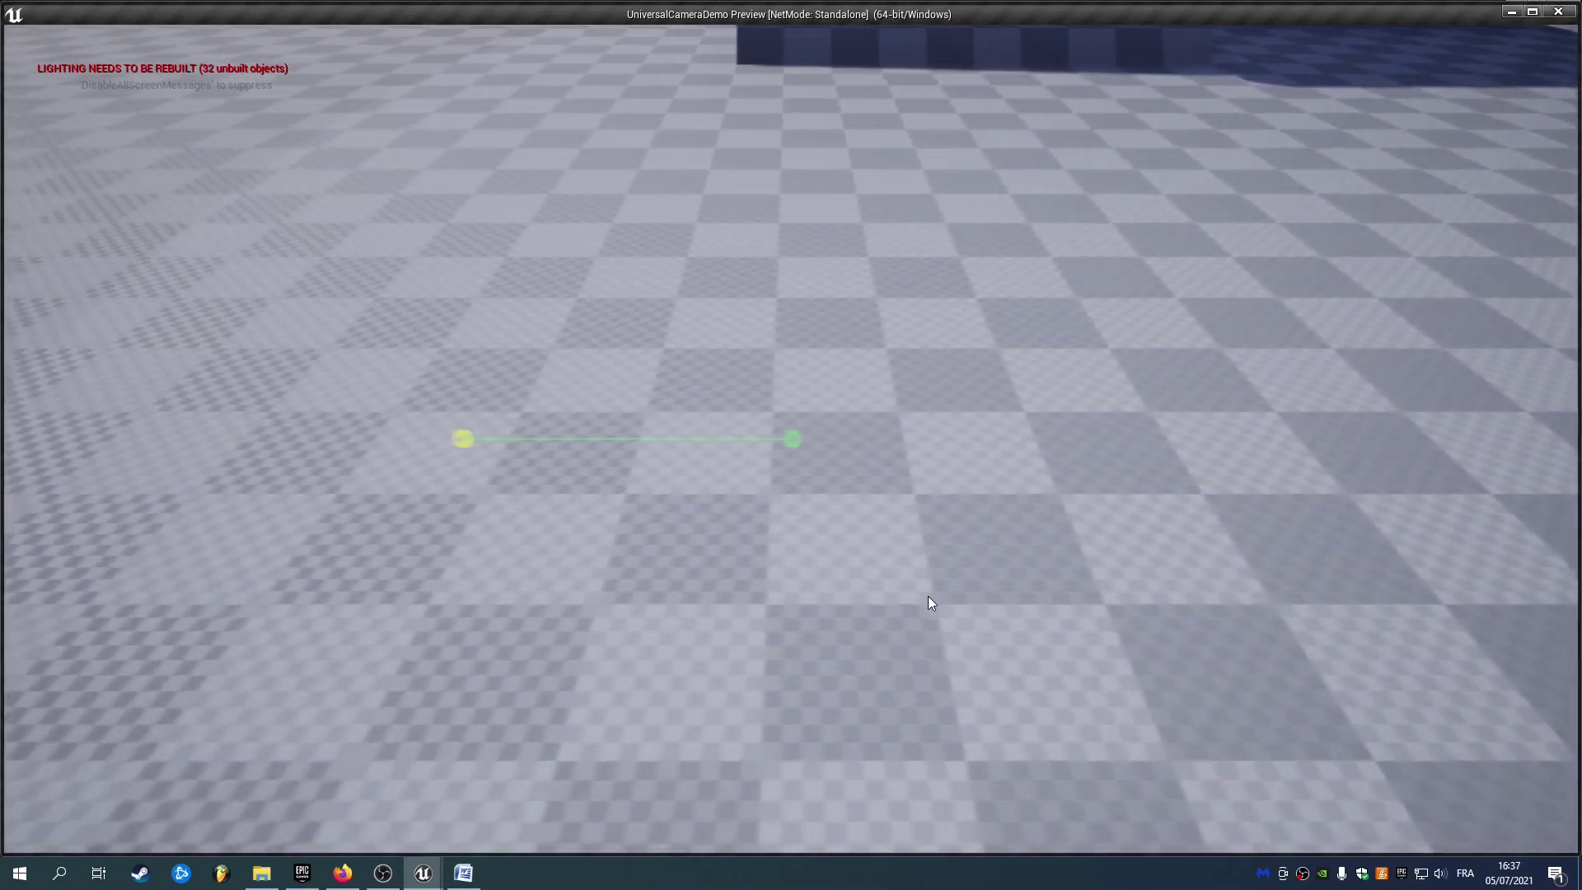
scroll(924, 596, "down", 3)
key("d")
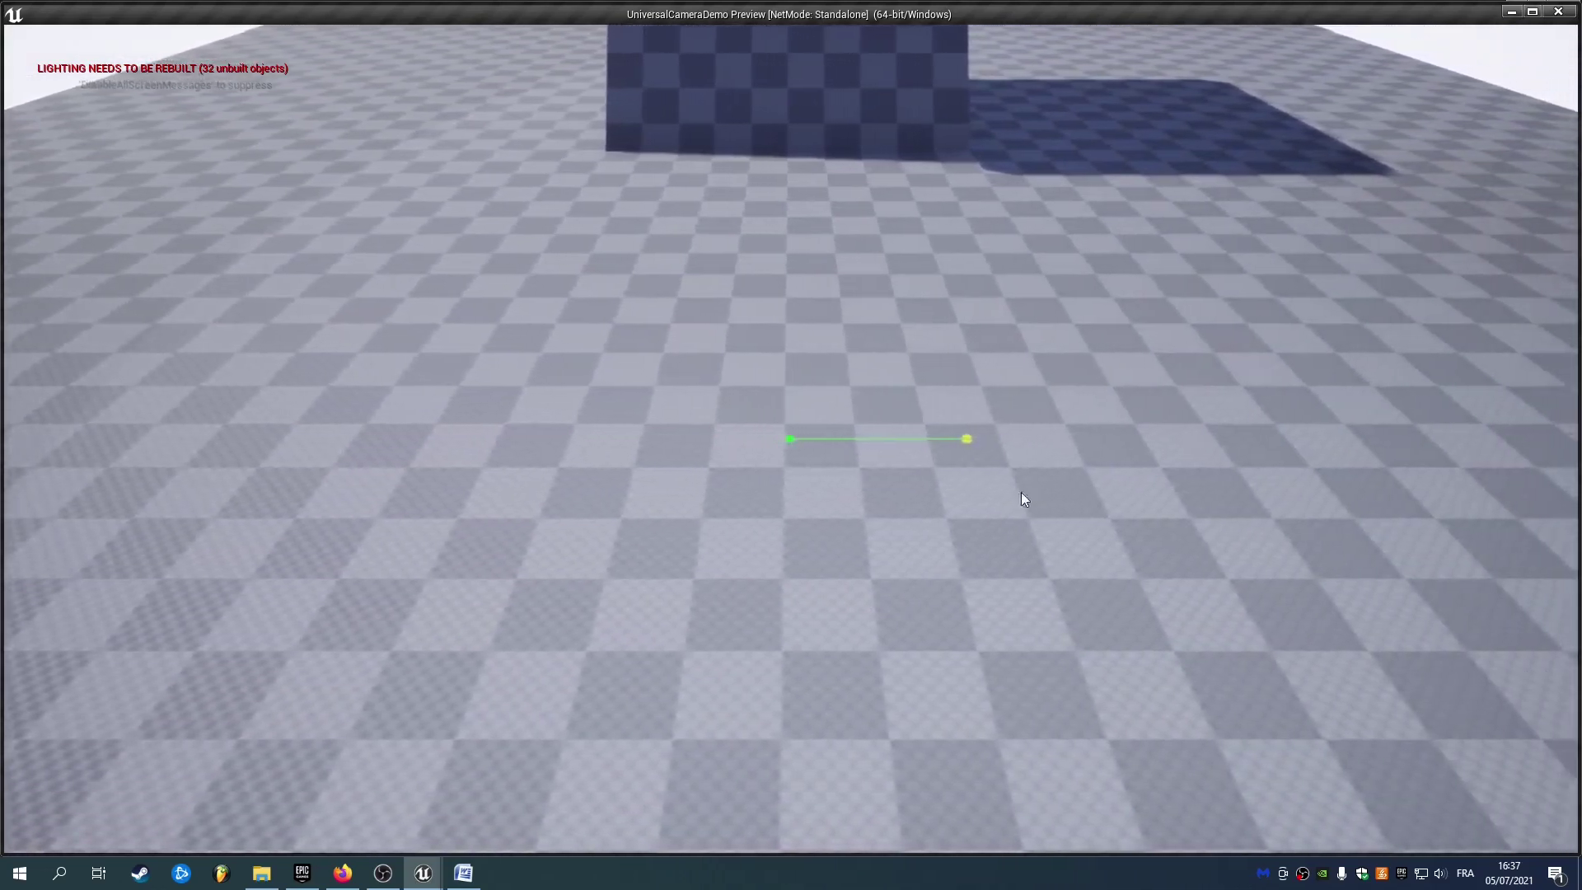
key("Escape")
Set the camera's Movement Lag Speed to 5,0.
left_click(1272, 134)
scroll(1289, 206, "up", 2)
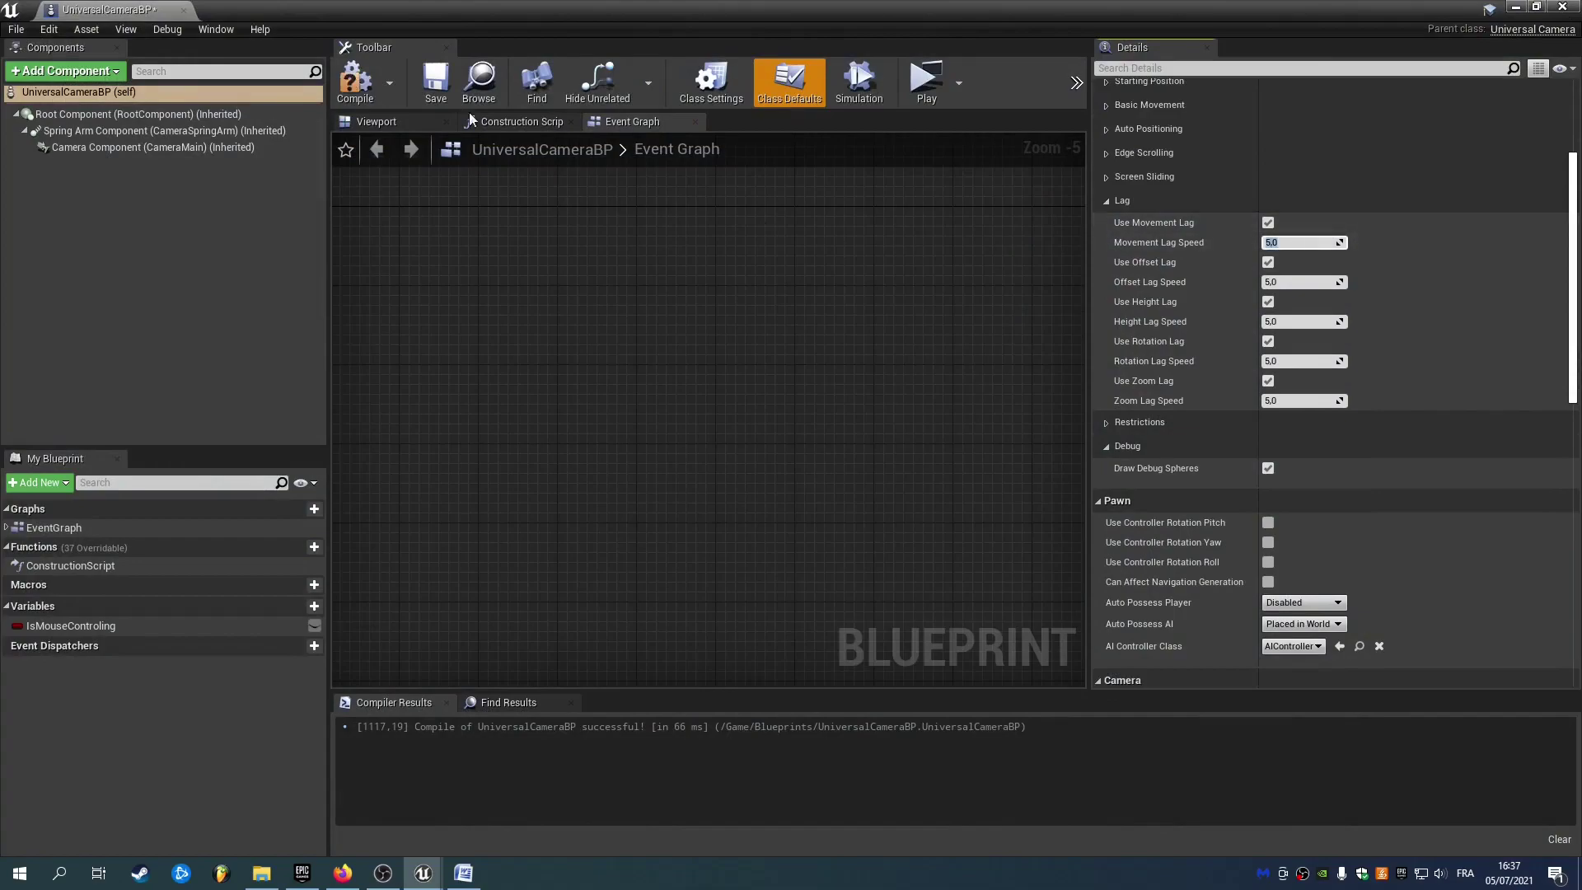
key("Return")
Play-test the 5,0 movement lag with debug spheres by moving the camera sideways in both directions, and end the preview.
left_click(923, 96)
key("d")
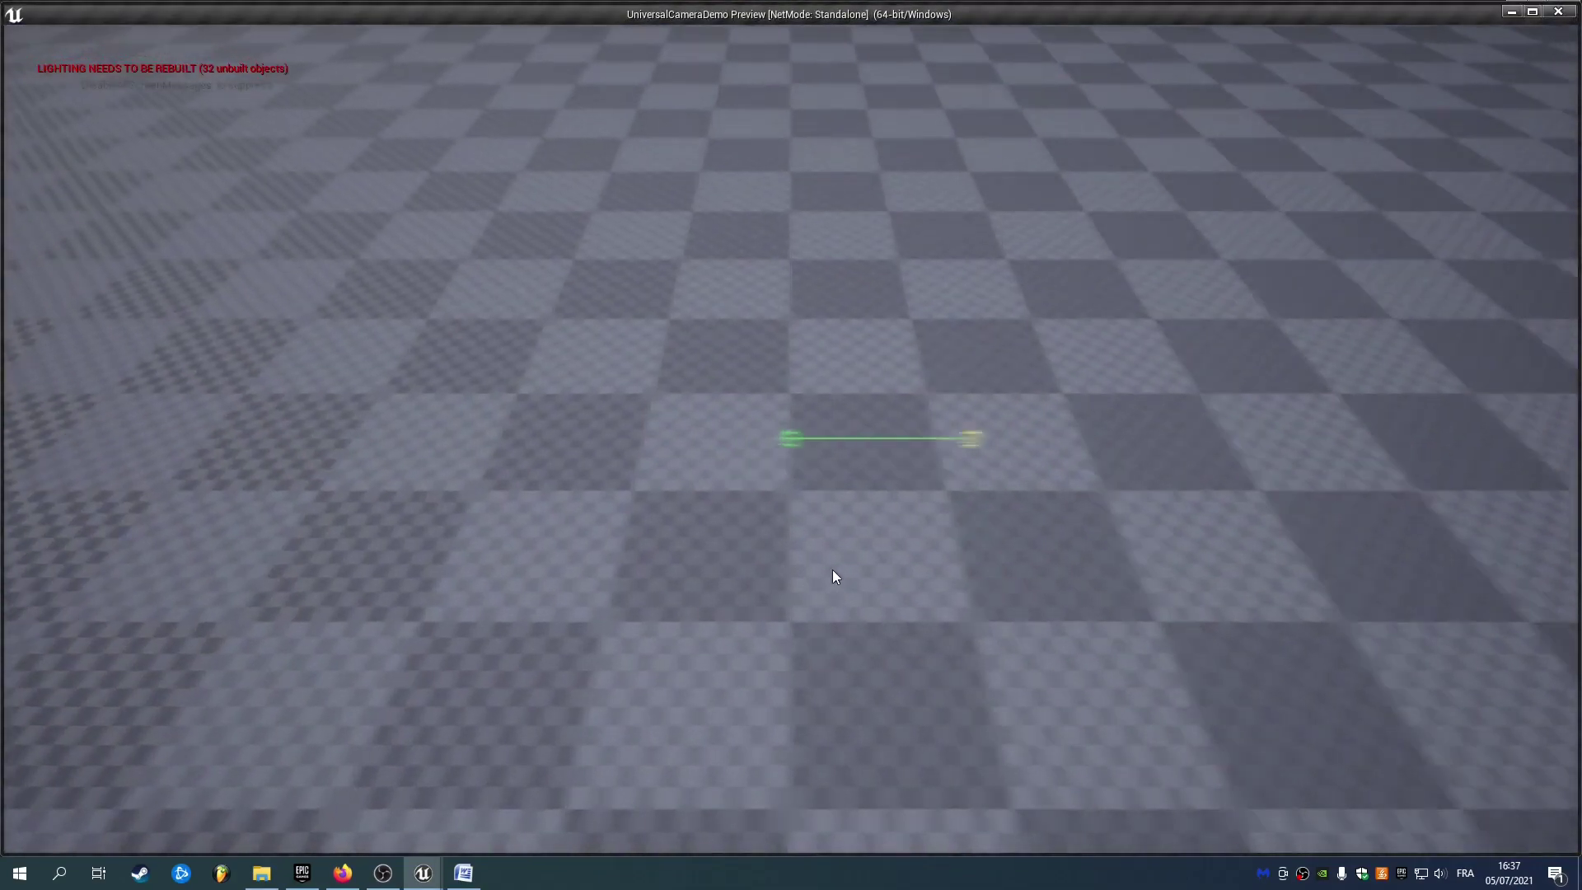
key("q")
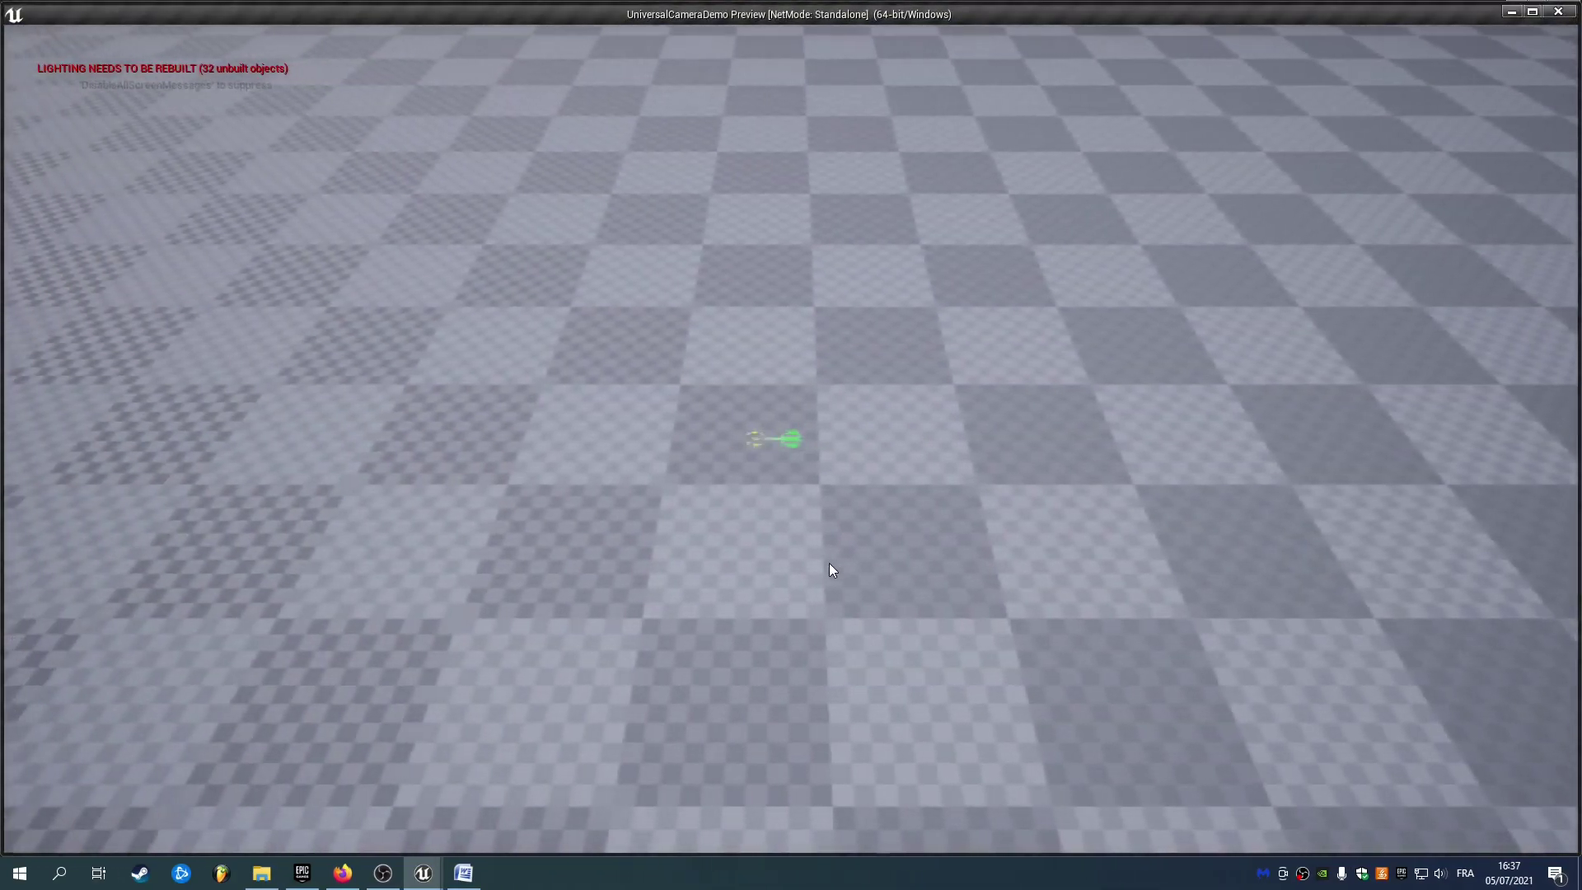
key("q")
key("q")
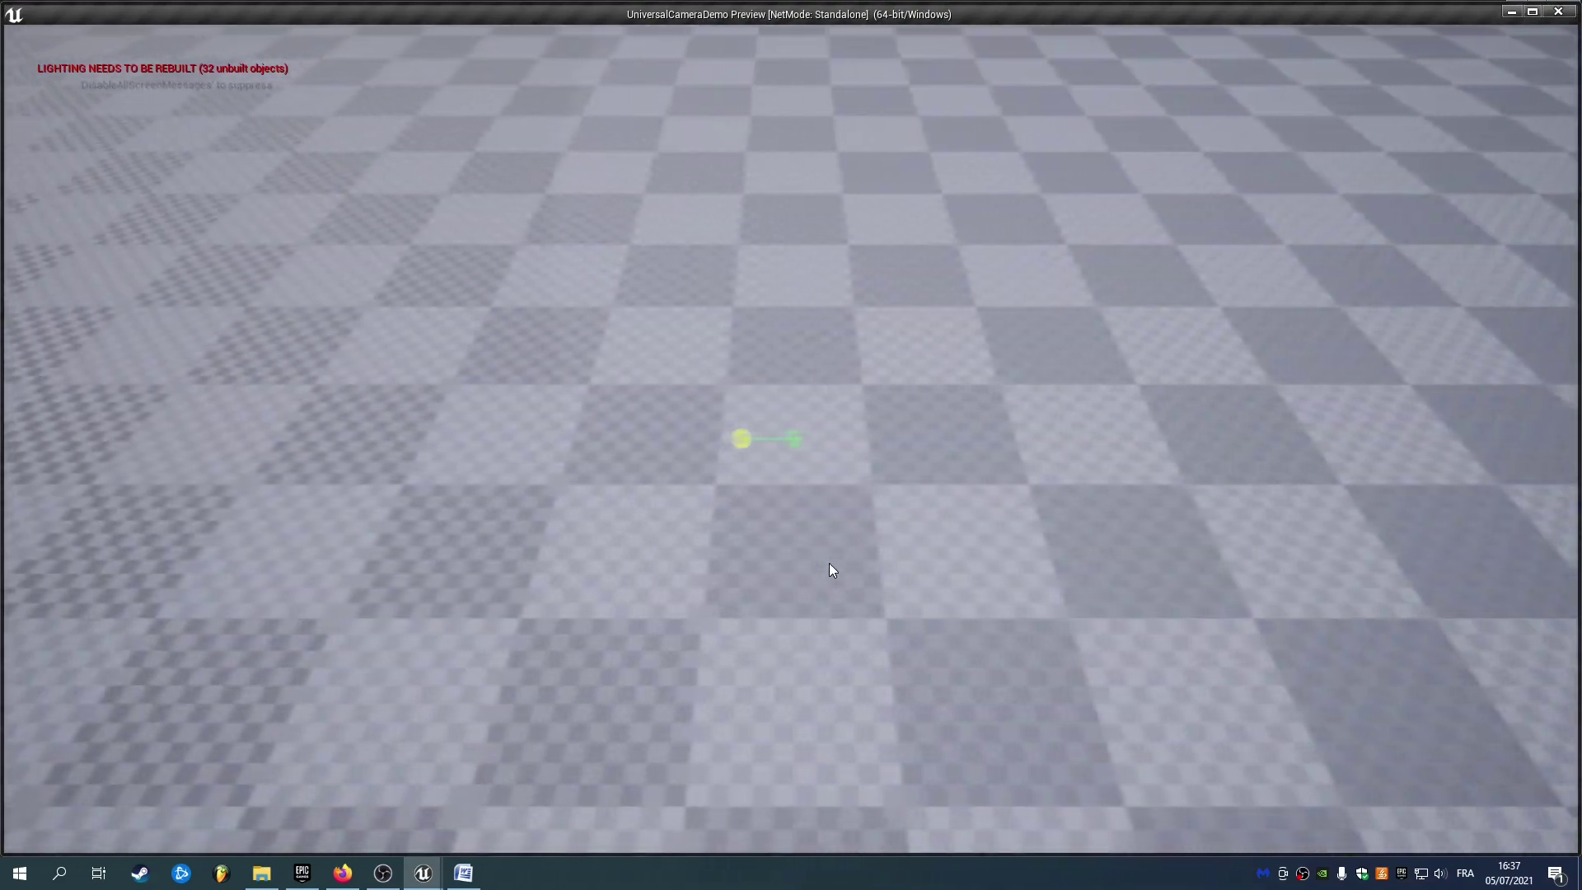
key("Escape")
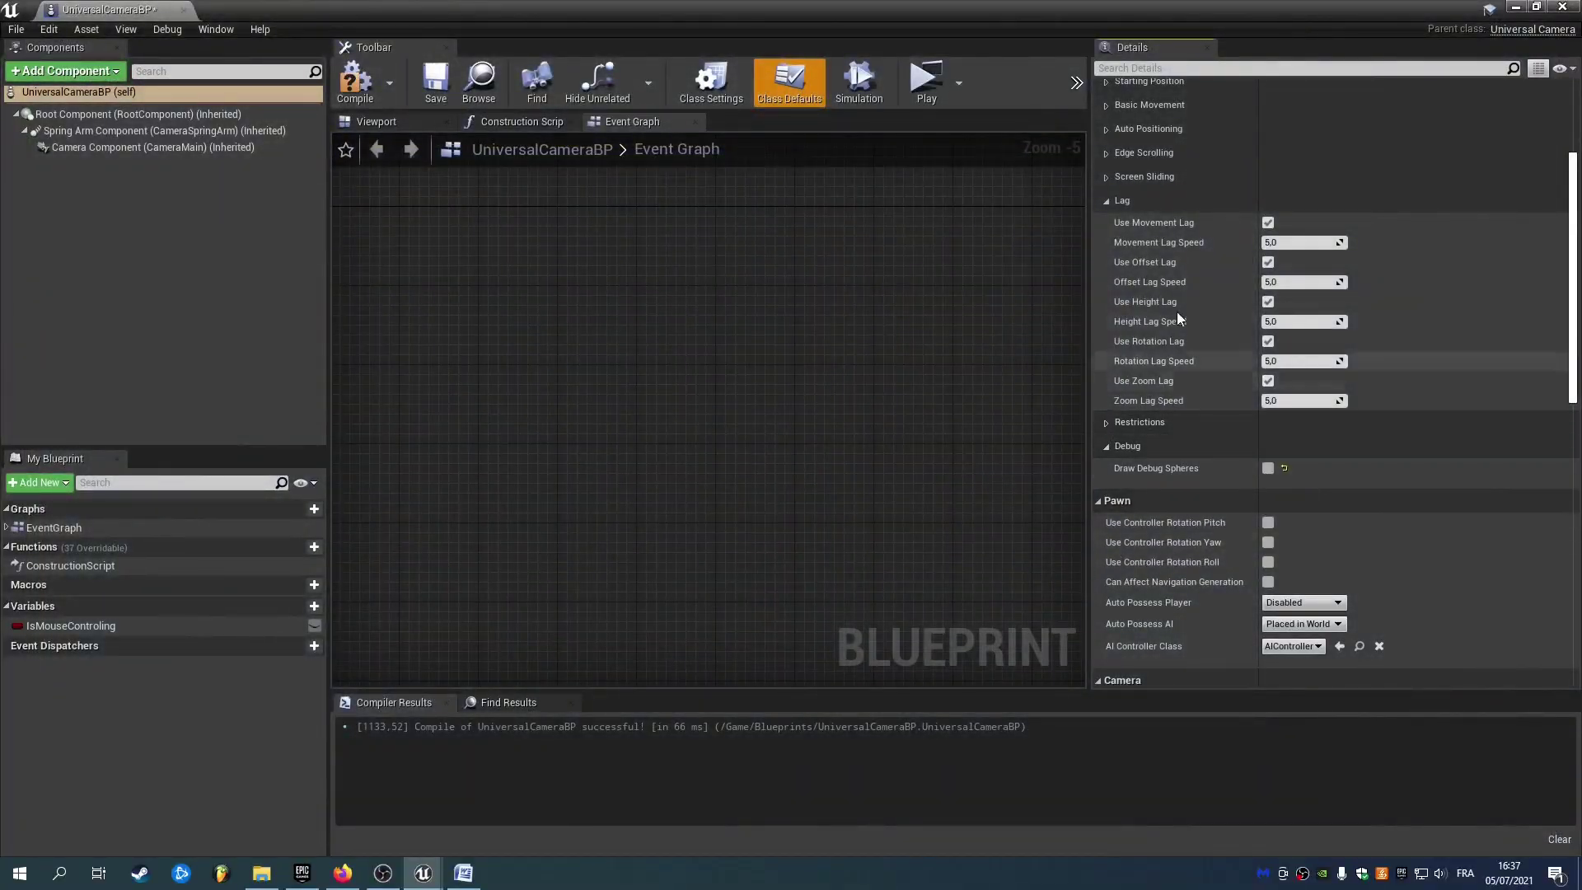
Expand the Restrictions settings, compile the blueprint, and examine the Raw location limits.
left_click(1107, 422)
scroll(1168, 354, "down", 2)
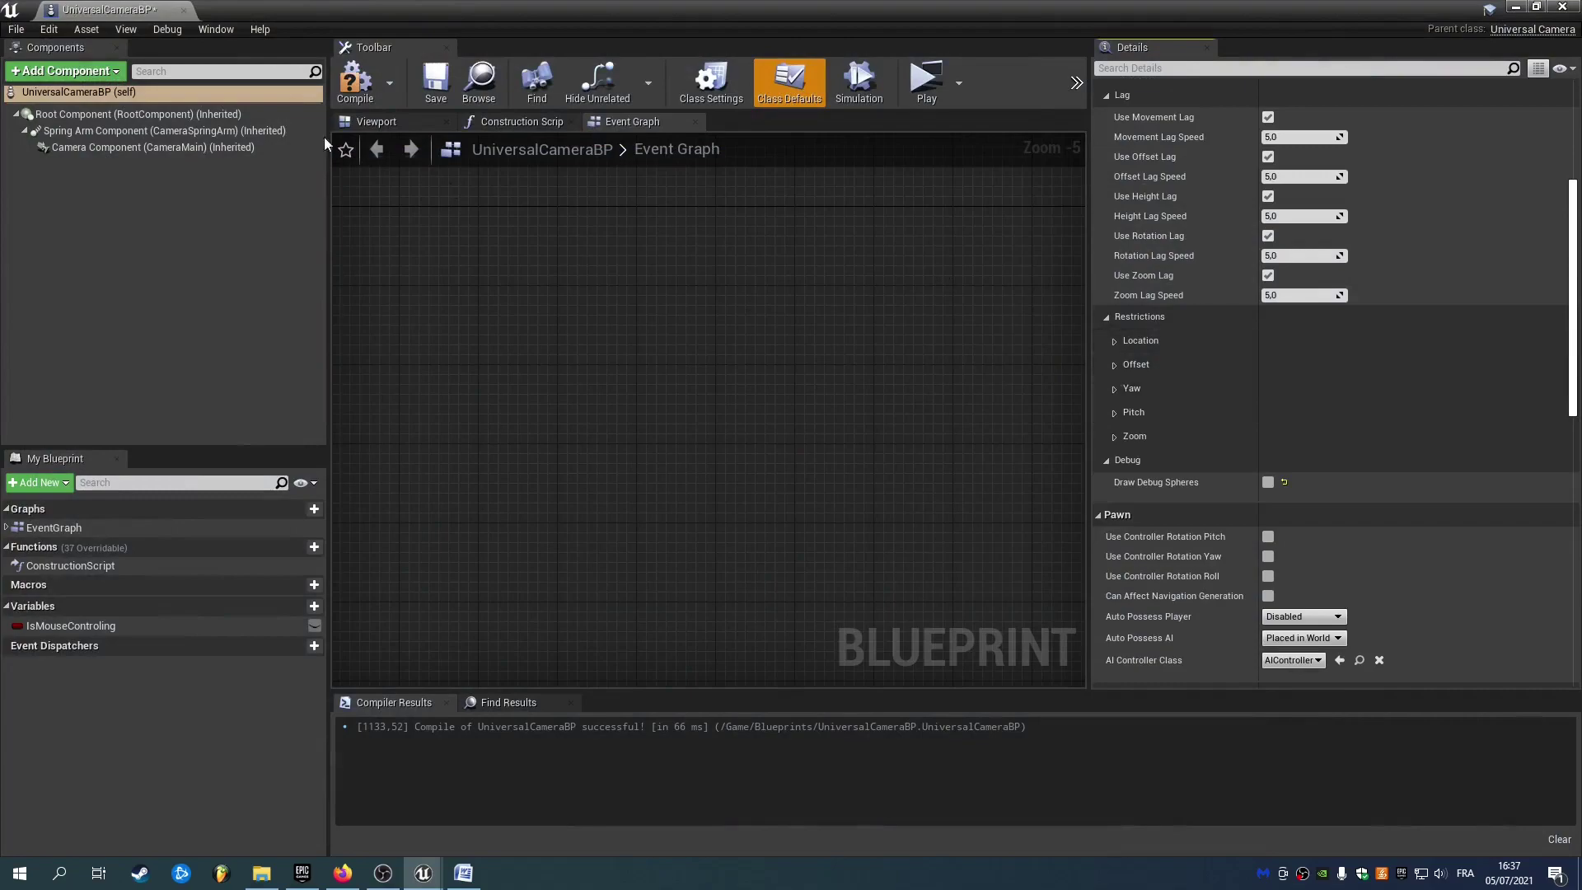
left_click(355, 81)
left_click(1116, 341)
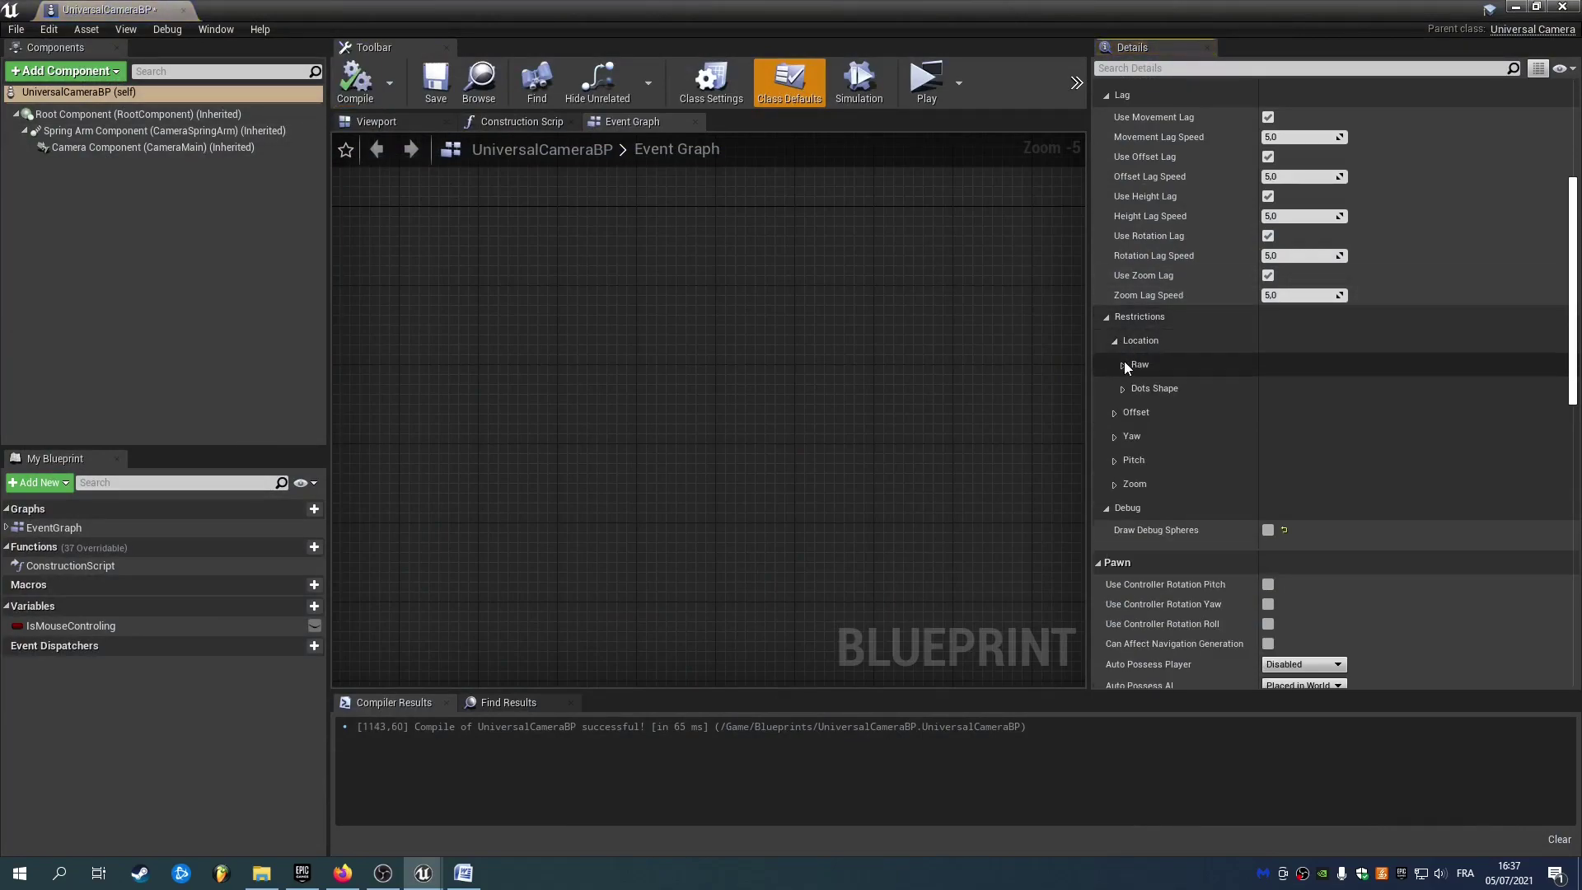
left_click(1141, 364)
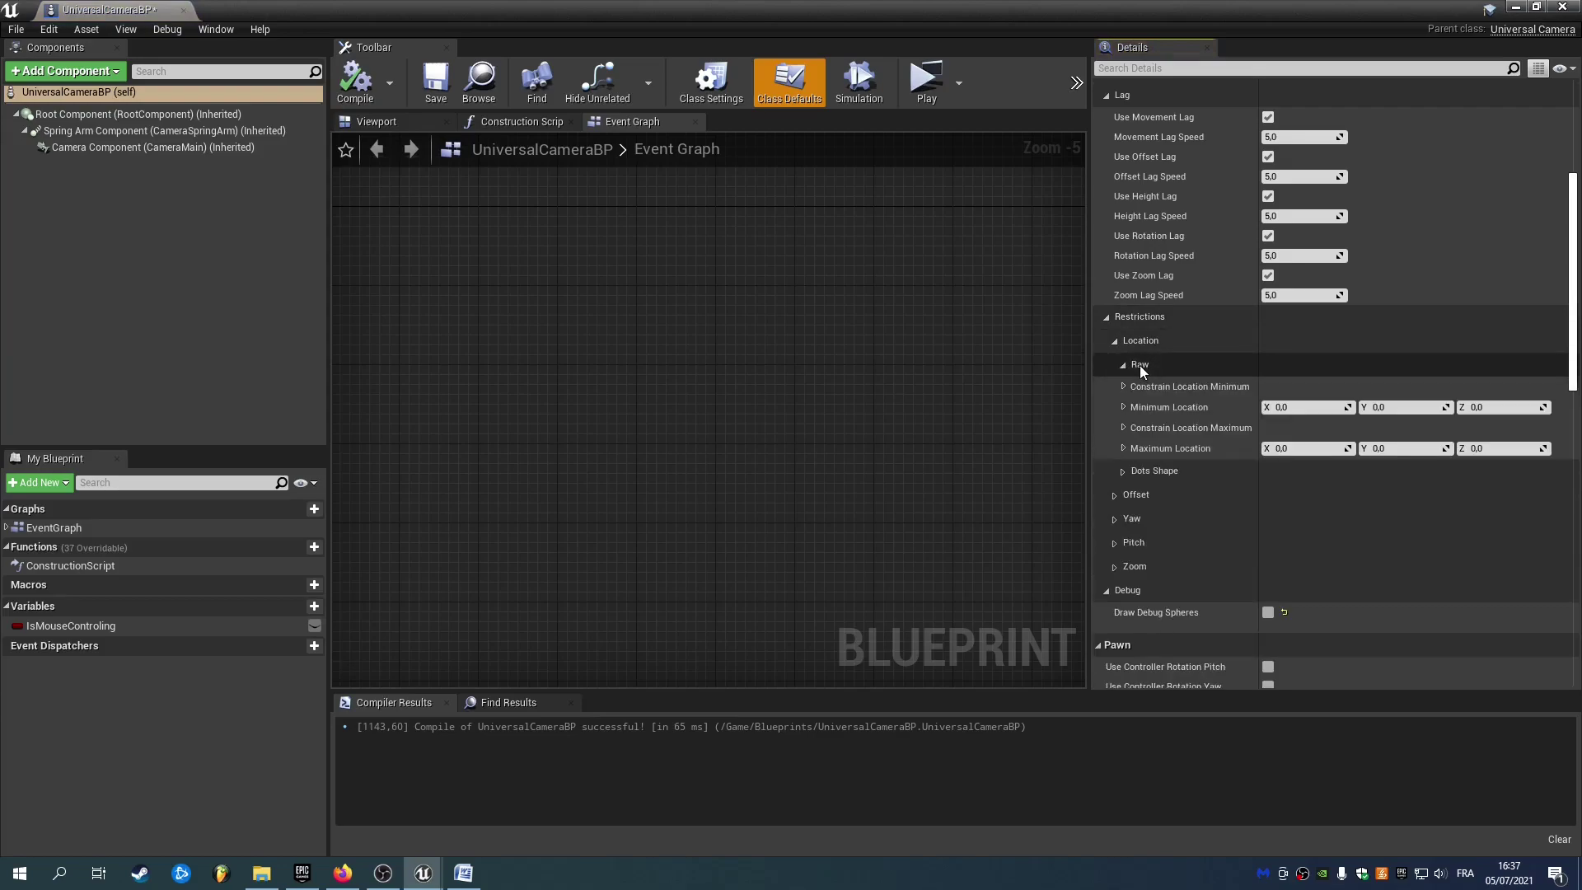
left_click(1139, 364)
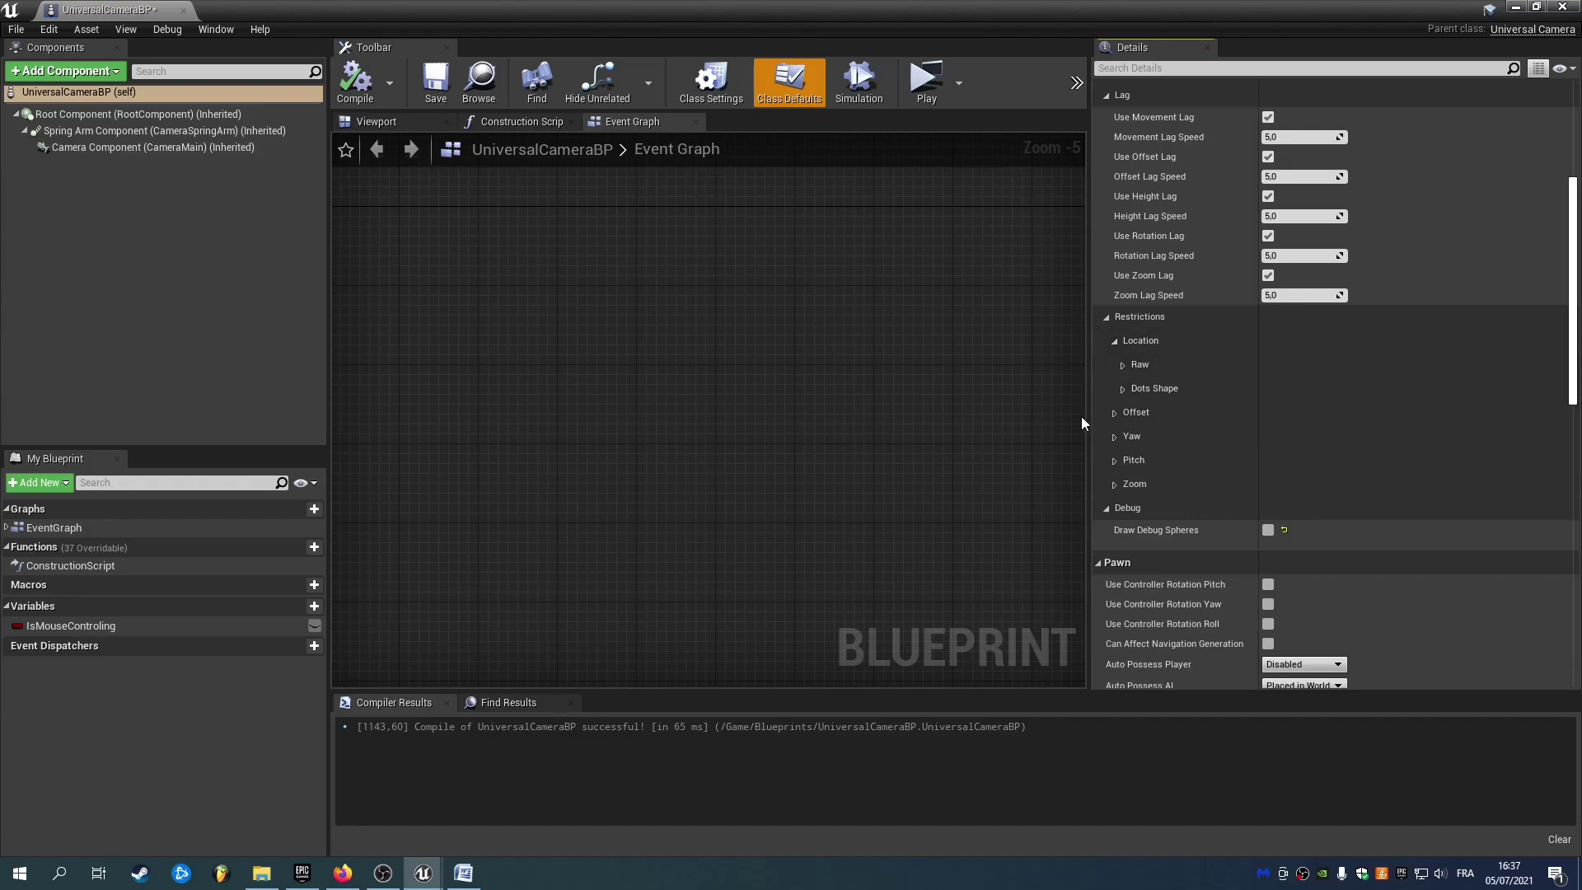
Examine the Pitch restriction settings and play-test the pitch limits by tilting the camera, ending the preview.
left_click(1133, 461)
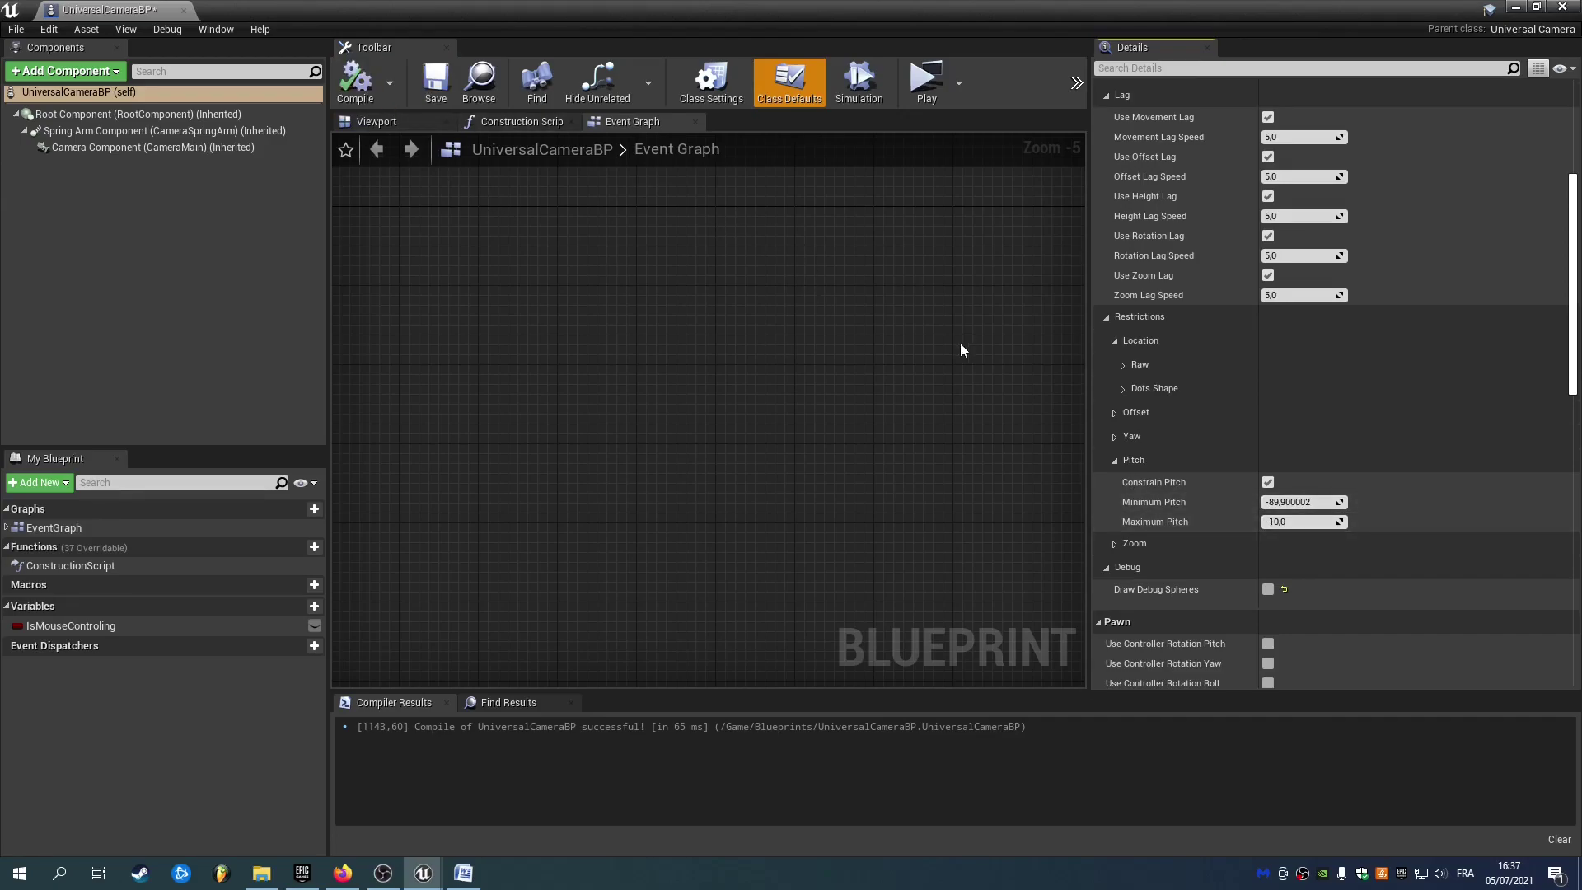
left_click(941, 81)
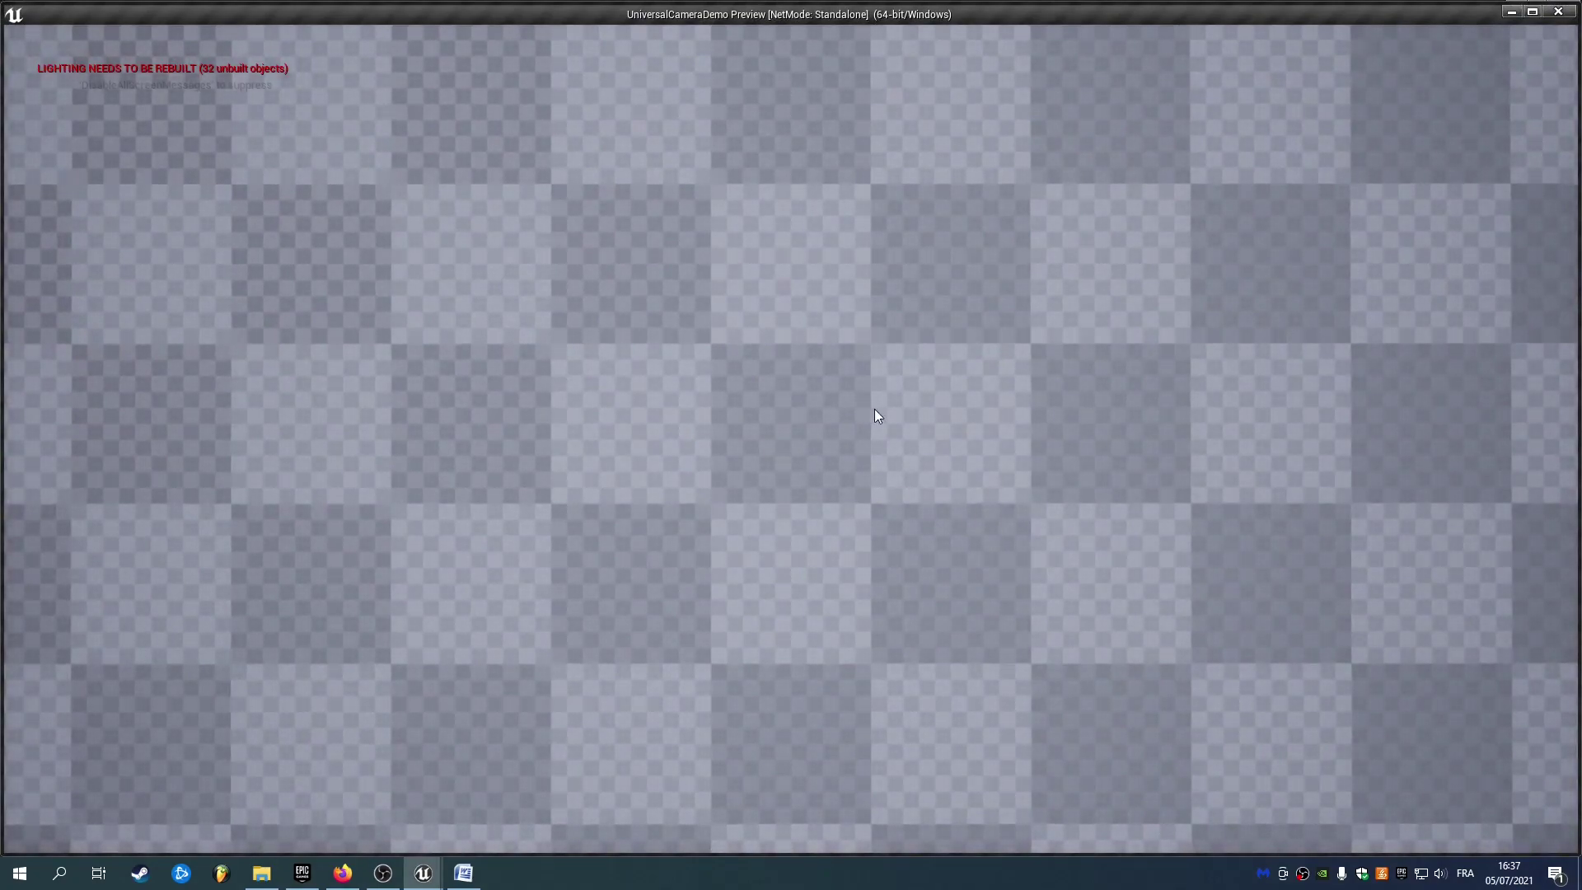
key("Up")
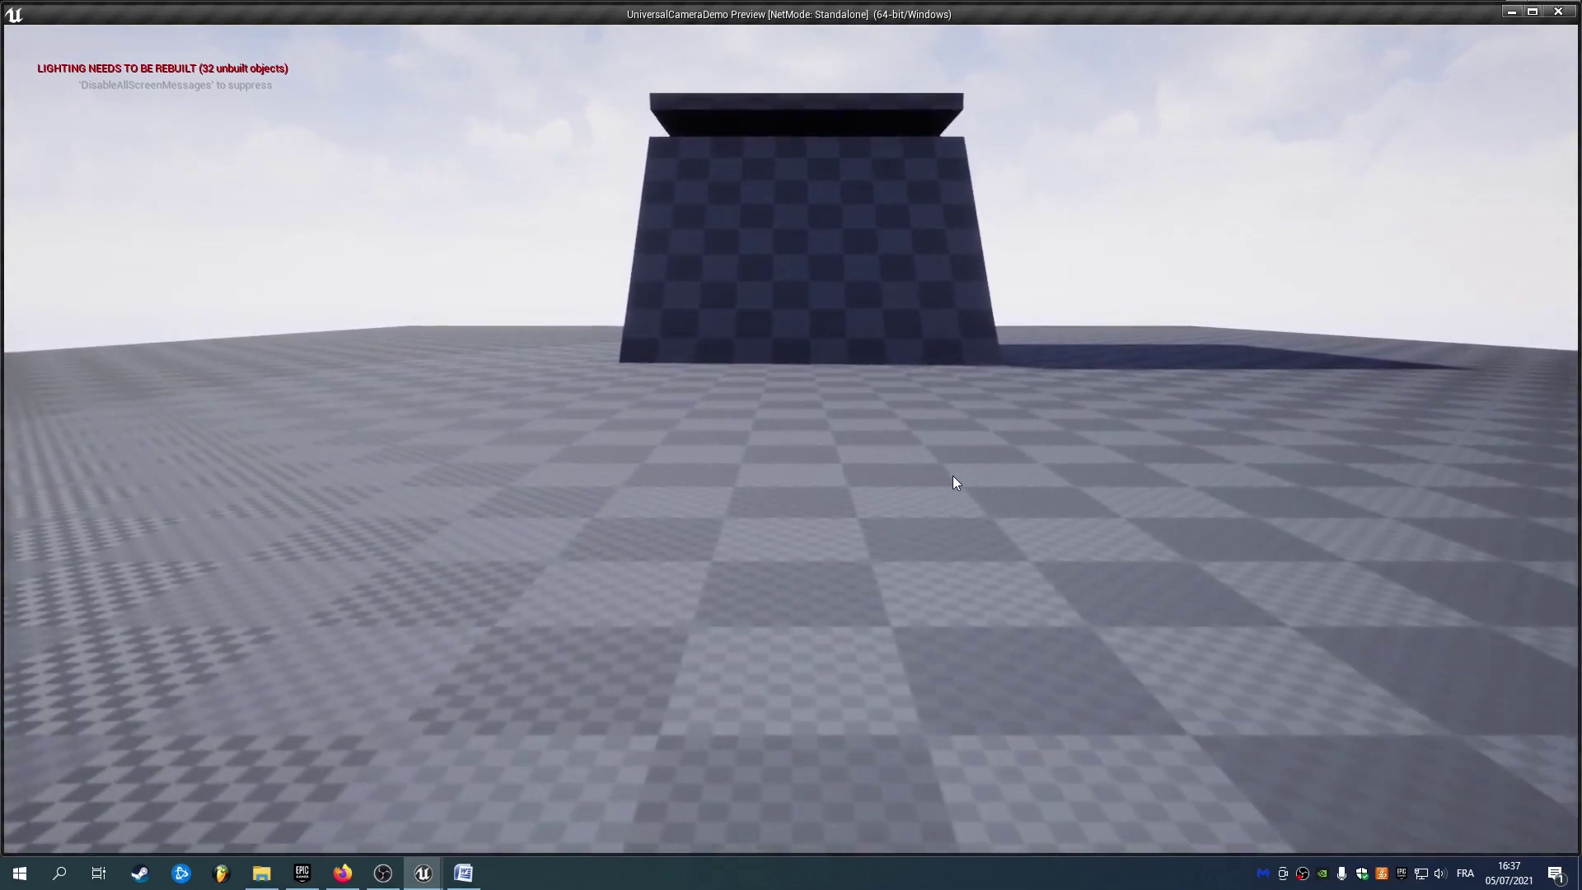
key("Escape")
left_click(1141, 463)
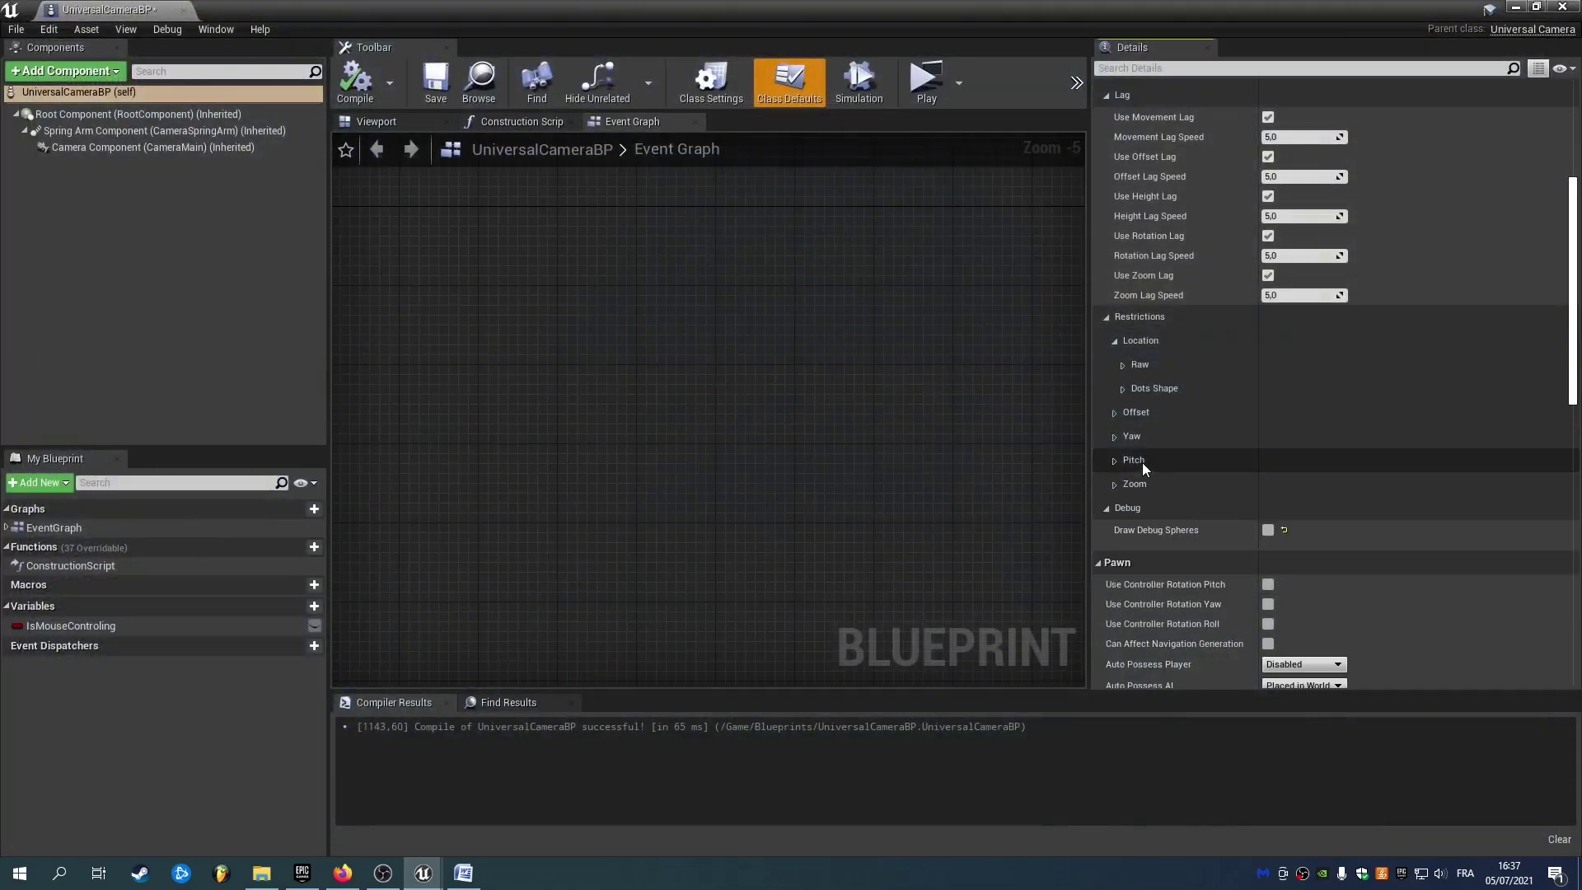
Examine the Zoom, Pitch, Yaw and Offset restriction settings one after another, collapsing each group again.
left_click(1135, 484)
left_click(1148, 483)
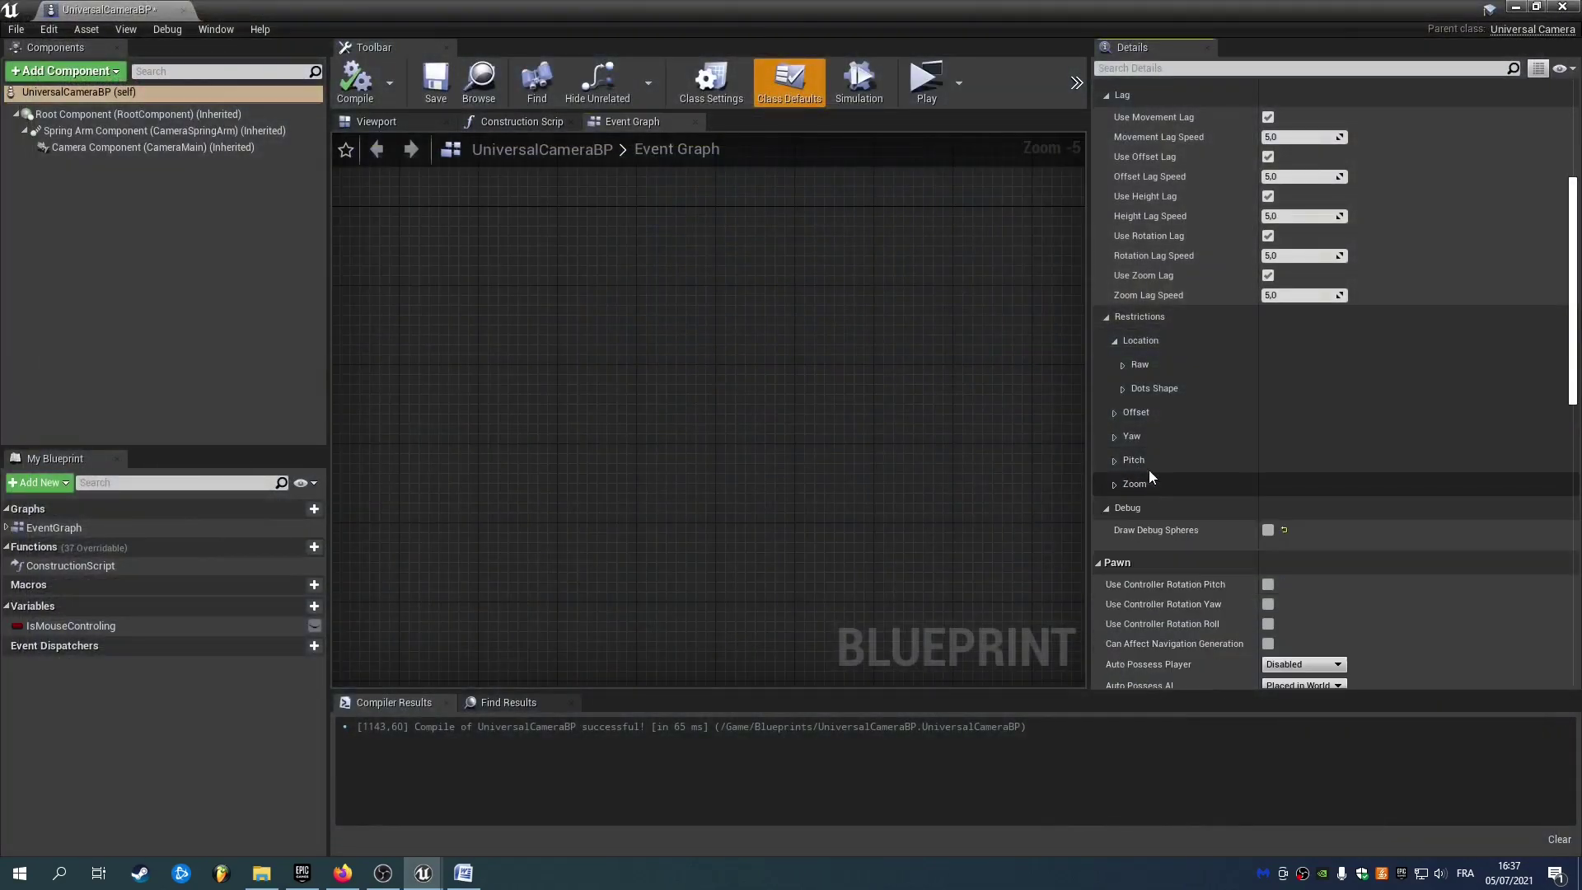
left_click(1145, 462)
left_click(1143, 459)
left_click(1132, 437)
left_click(1129, 436)
left_click(1137, 413)
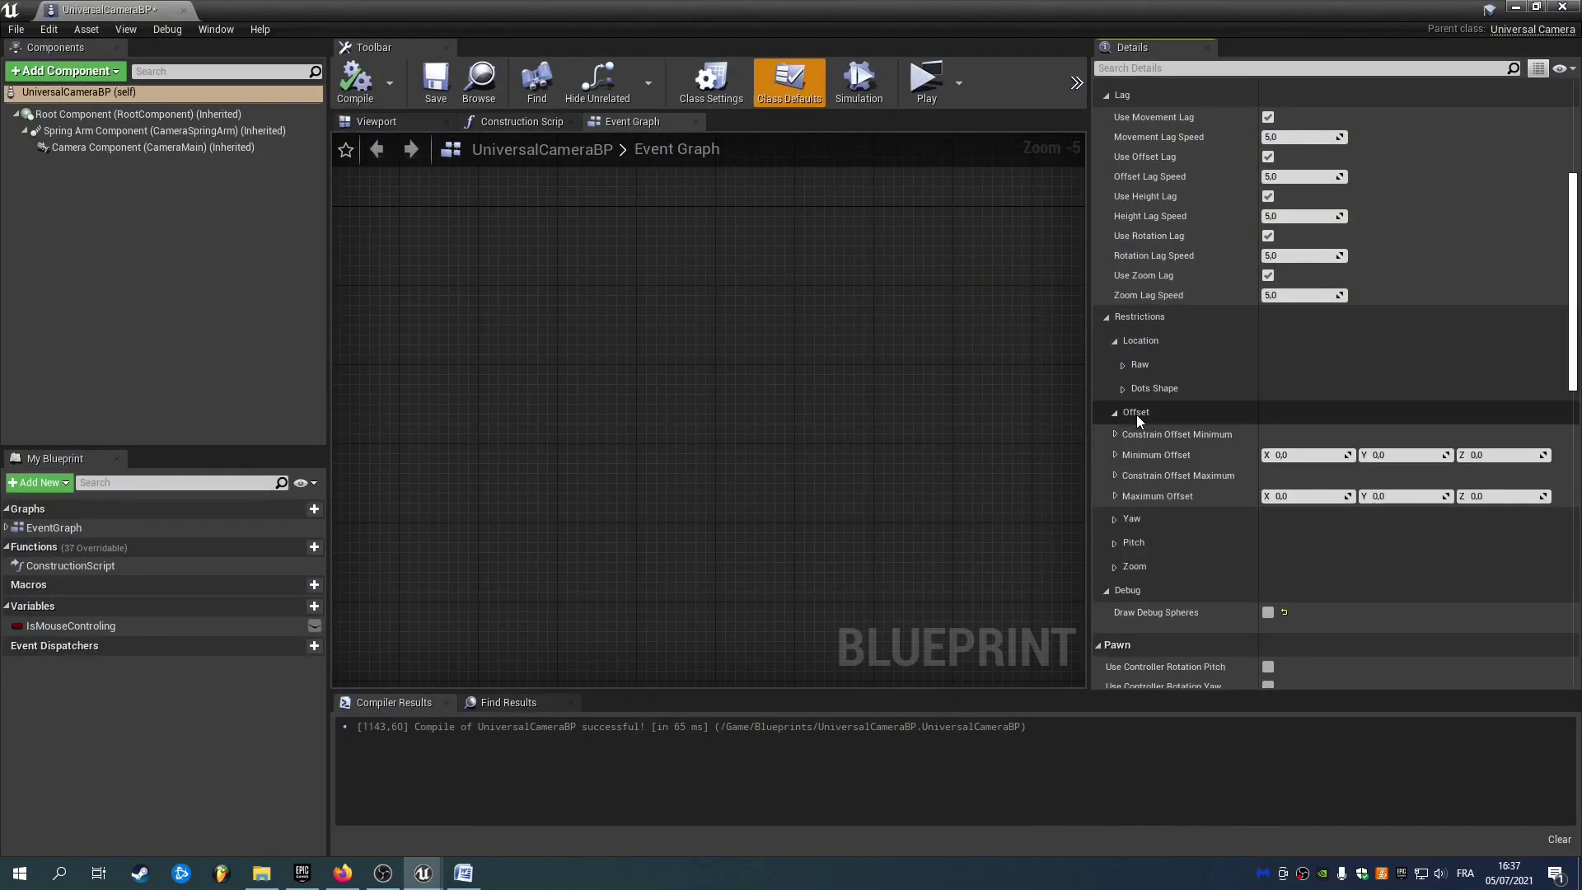
left_click(1137, 413)
Examine the Raw location restrictions, including the per-axis options of Constrain Location Minimum, and collapse the group.
left_click(1140, 366)
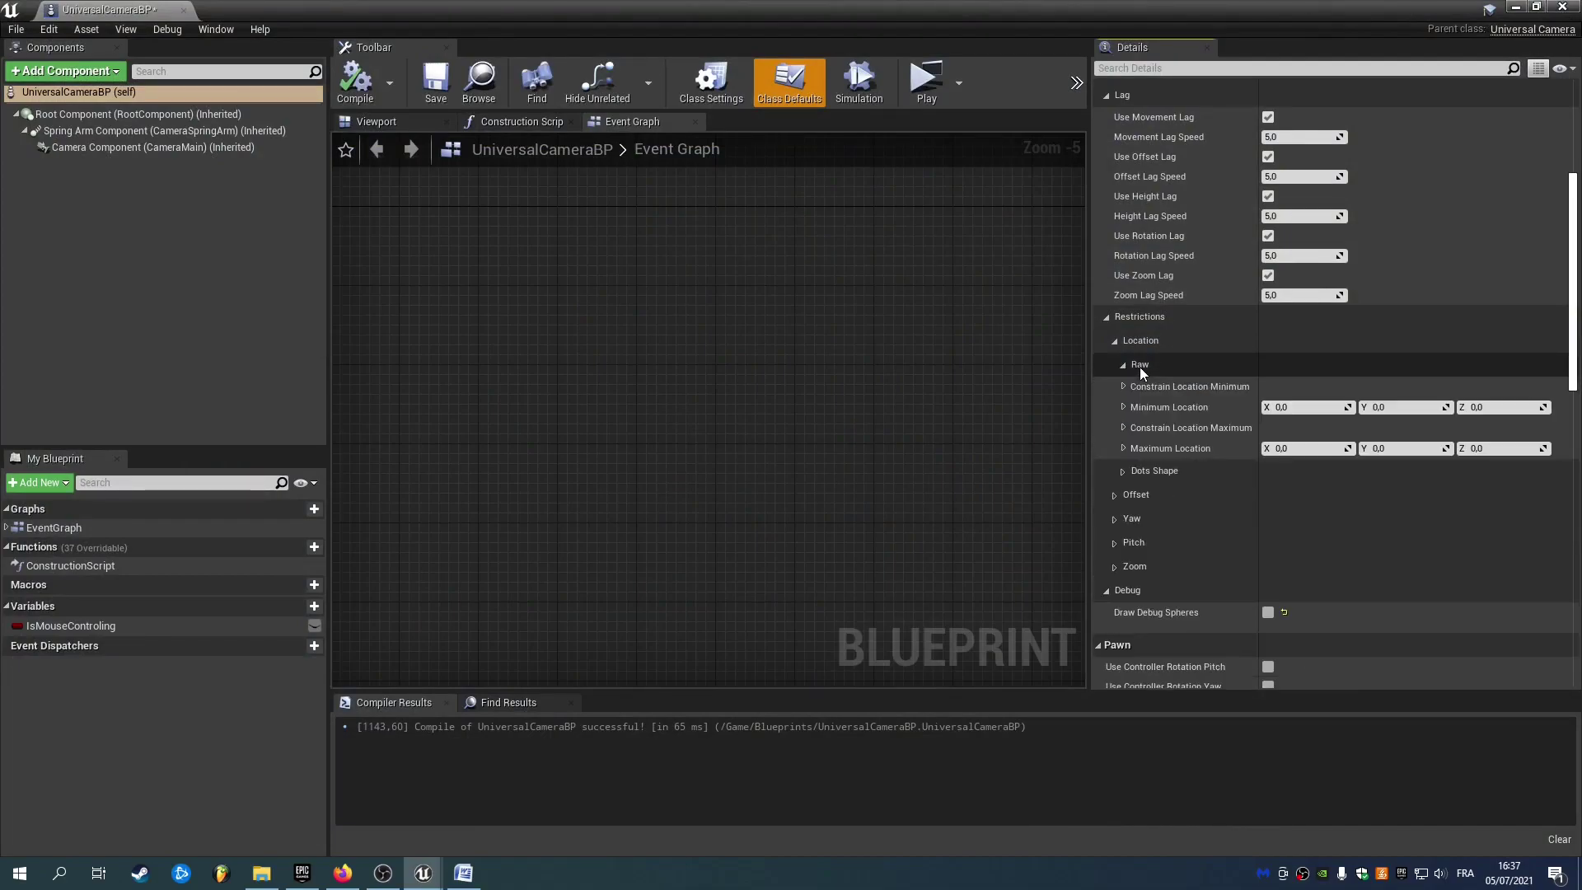
left_click(1124, 387)
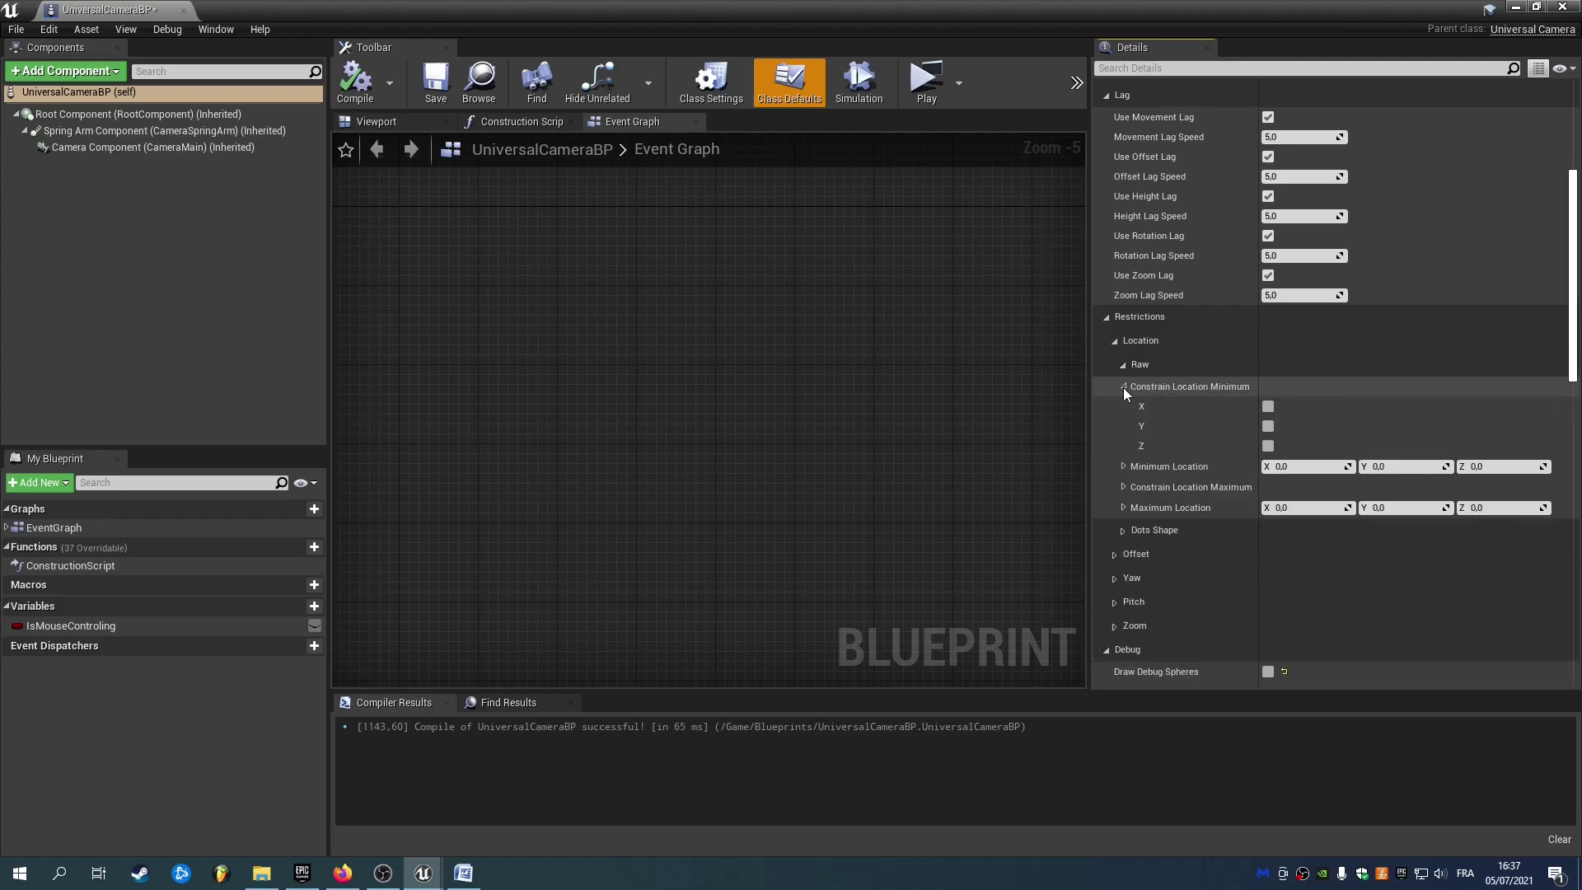
left_click(1124, 387)
left_click(1124, 387)
left_click(1123, 387)
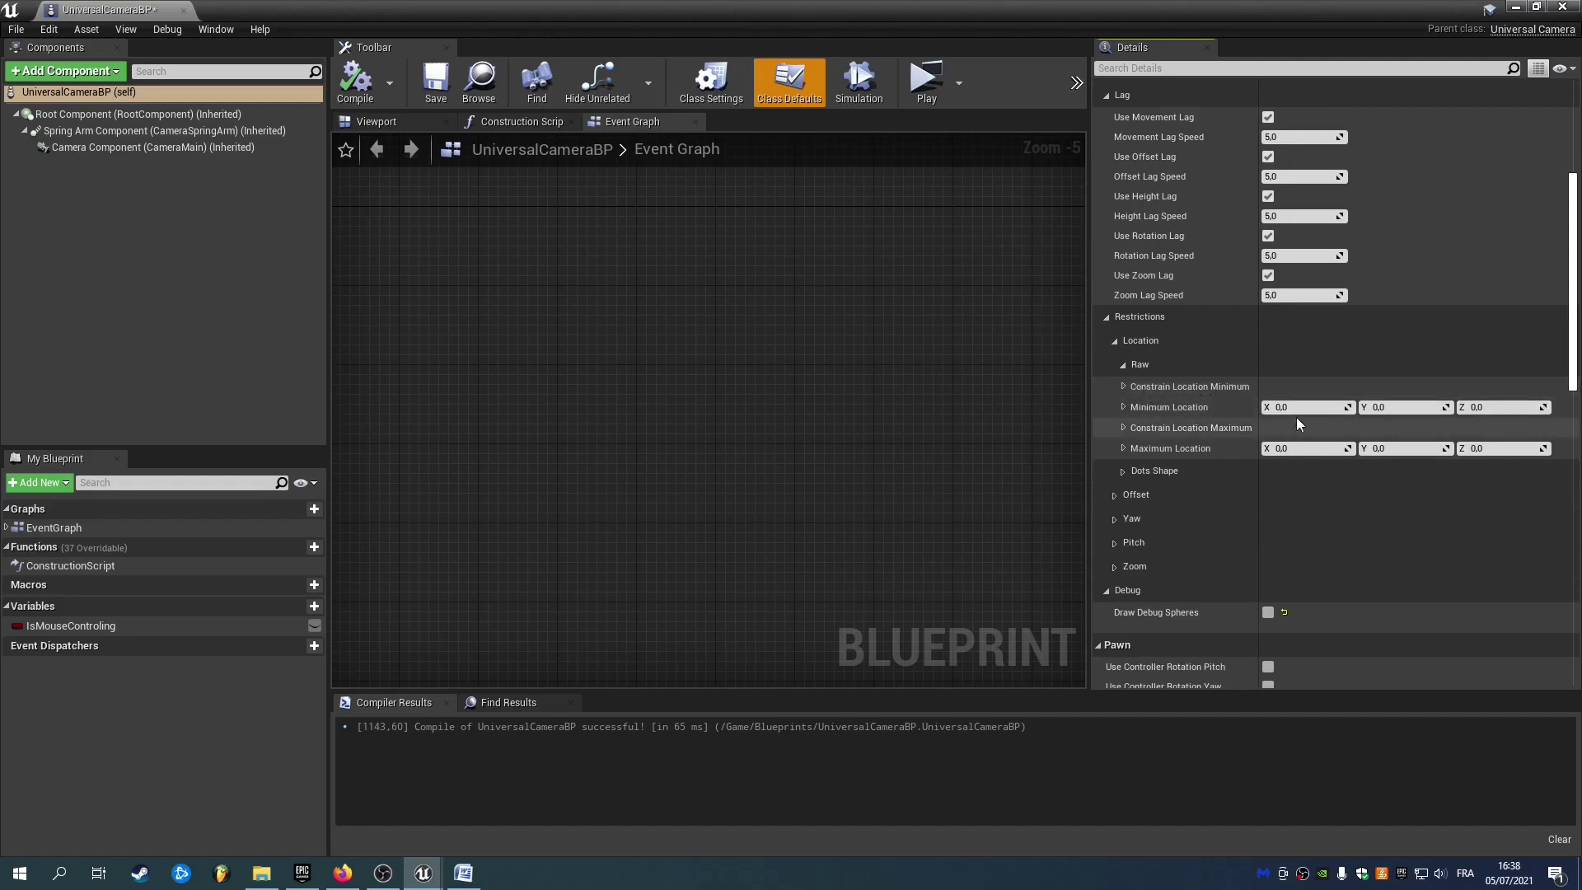
left_click(1177, 365)
In the Dots Shape location restrictions, add a Constrain Dots element and enable Constrain Location to Shape.
left_click(1165, 388)
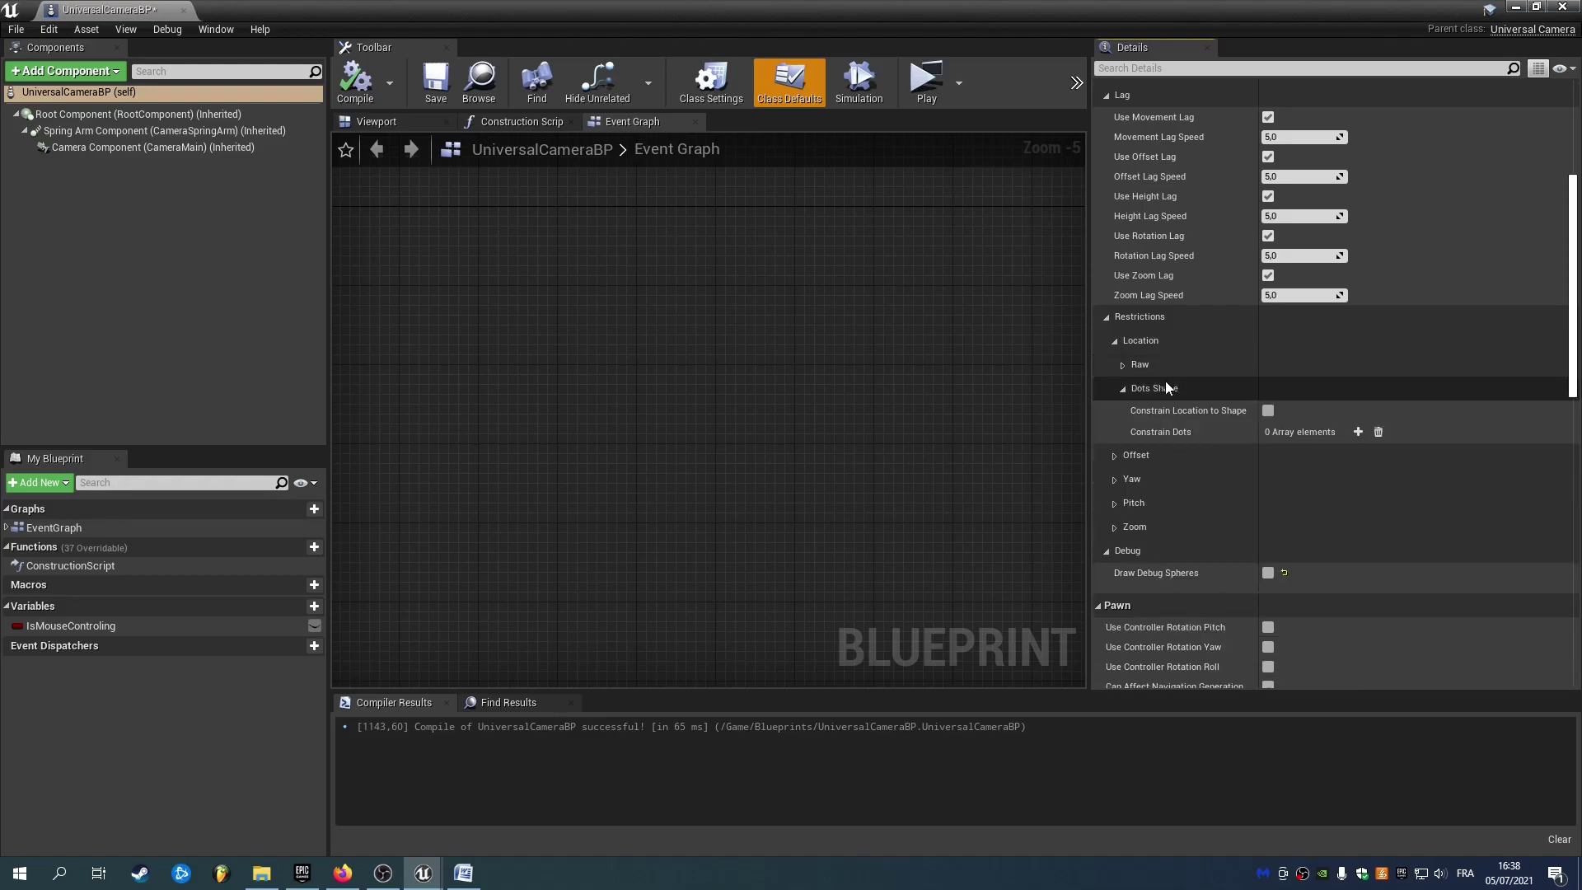
left_click(814, 359)
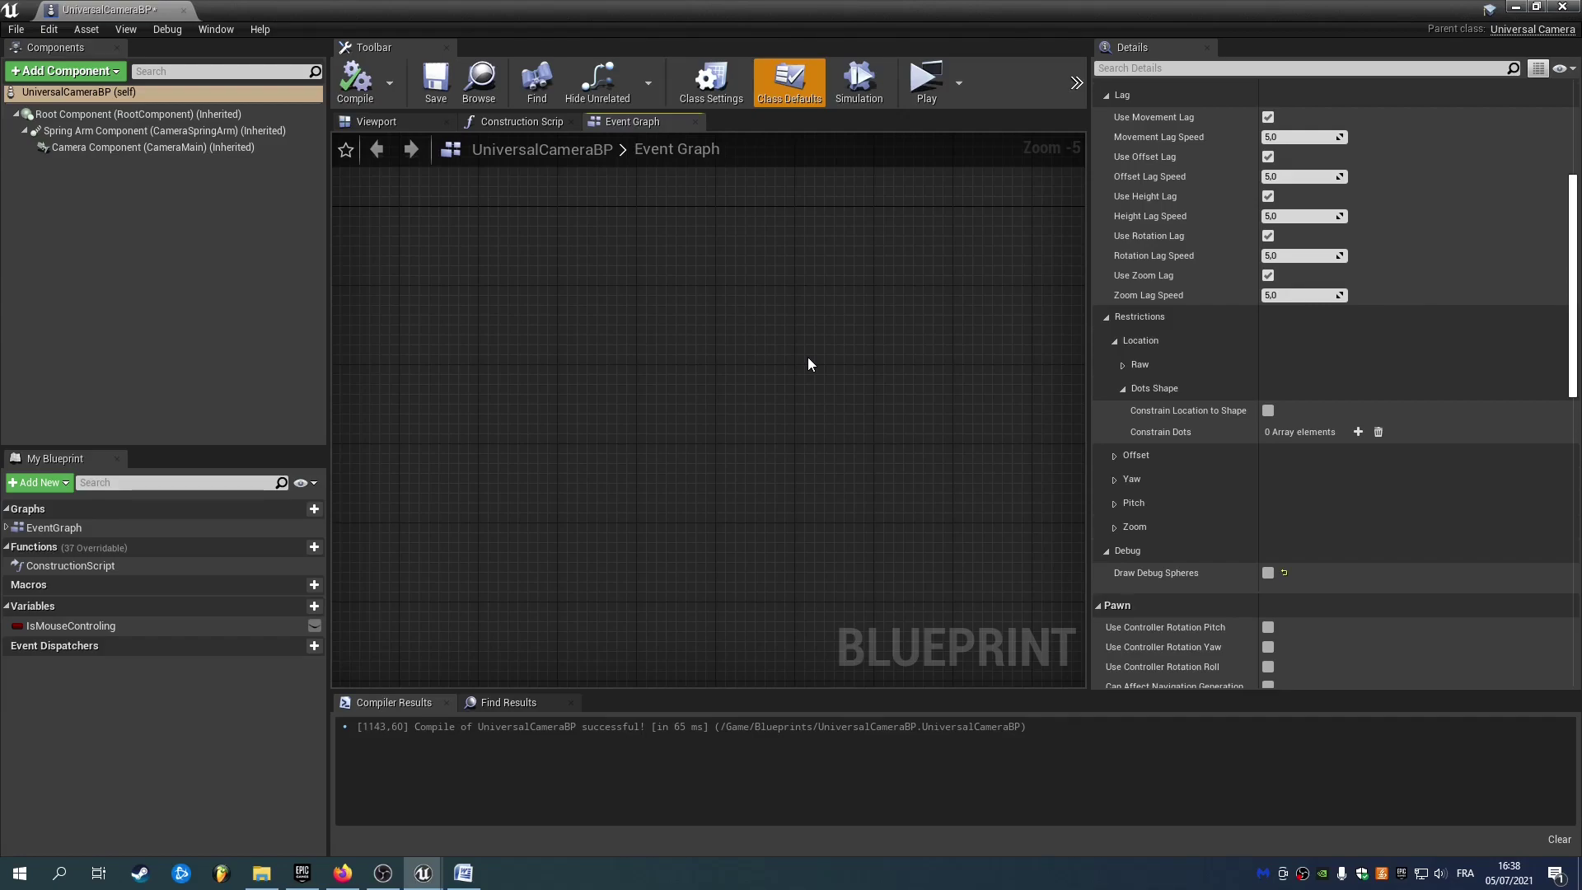
left_click(356, 78)
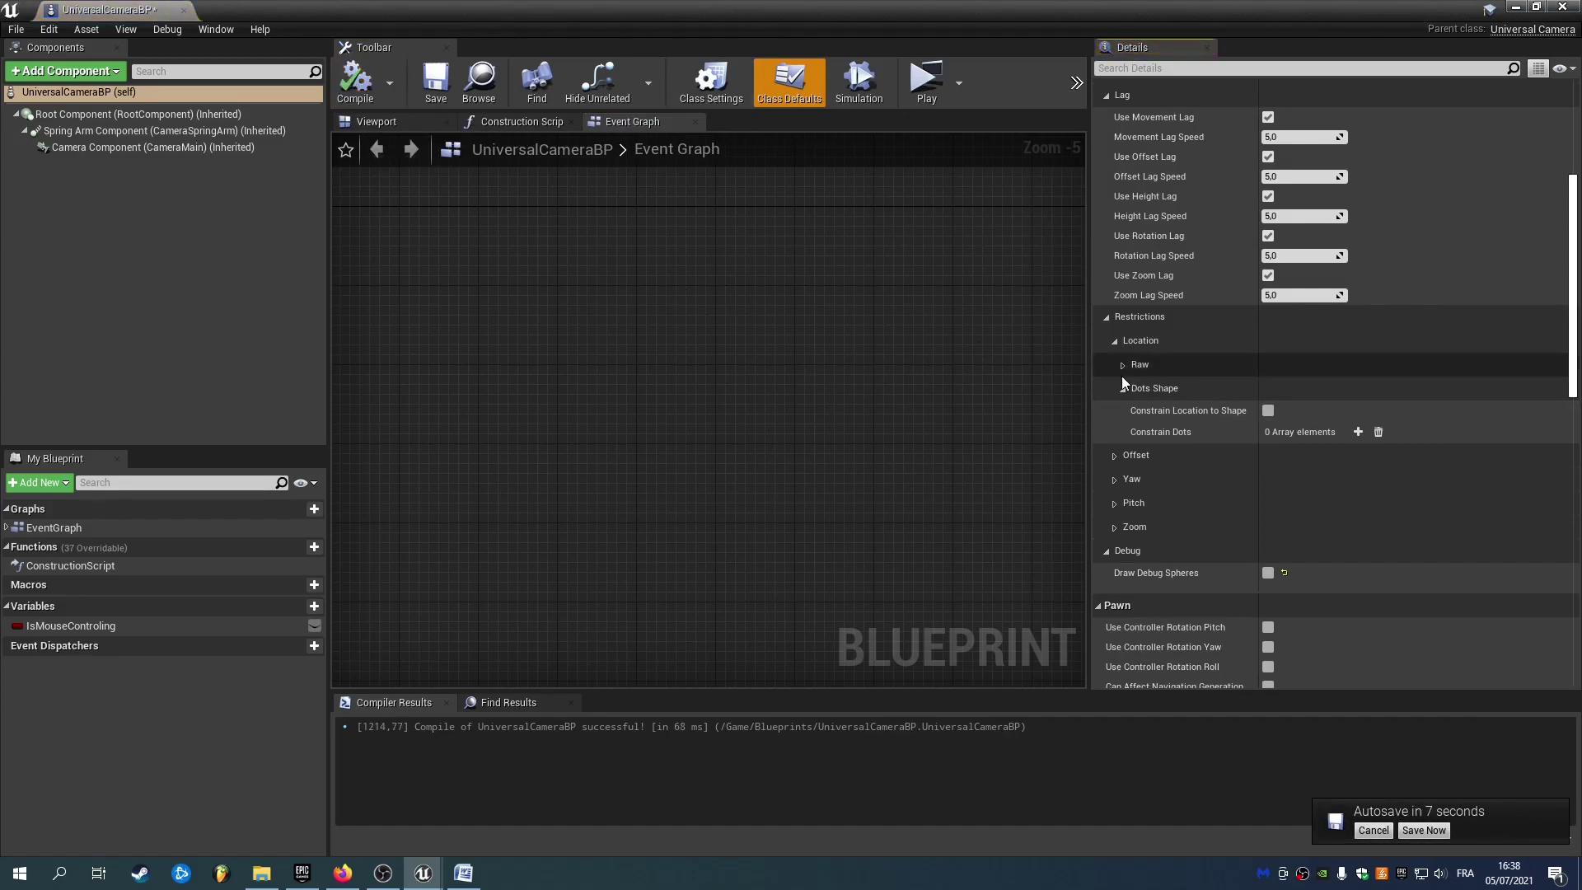
left_click(1358, 432)
left_click(1267, 412)
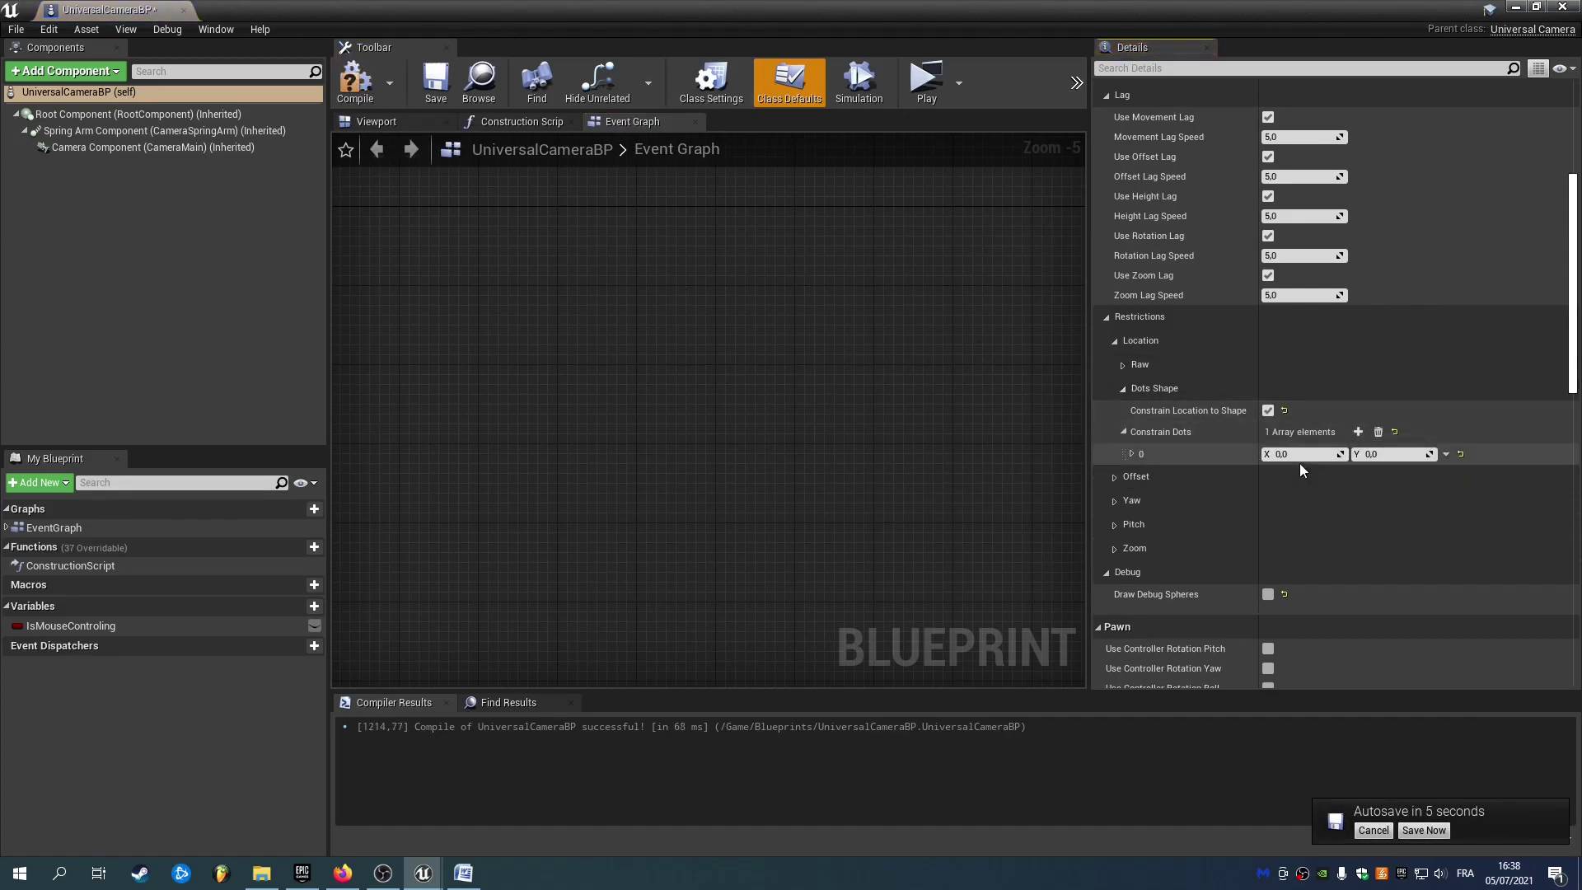
Try another Constrain Dots element, empty the array, and compile and close the UniversalCameraBP blueprint.
left_click(1358, 431)
left_click(1378, 432)
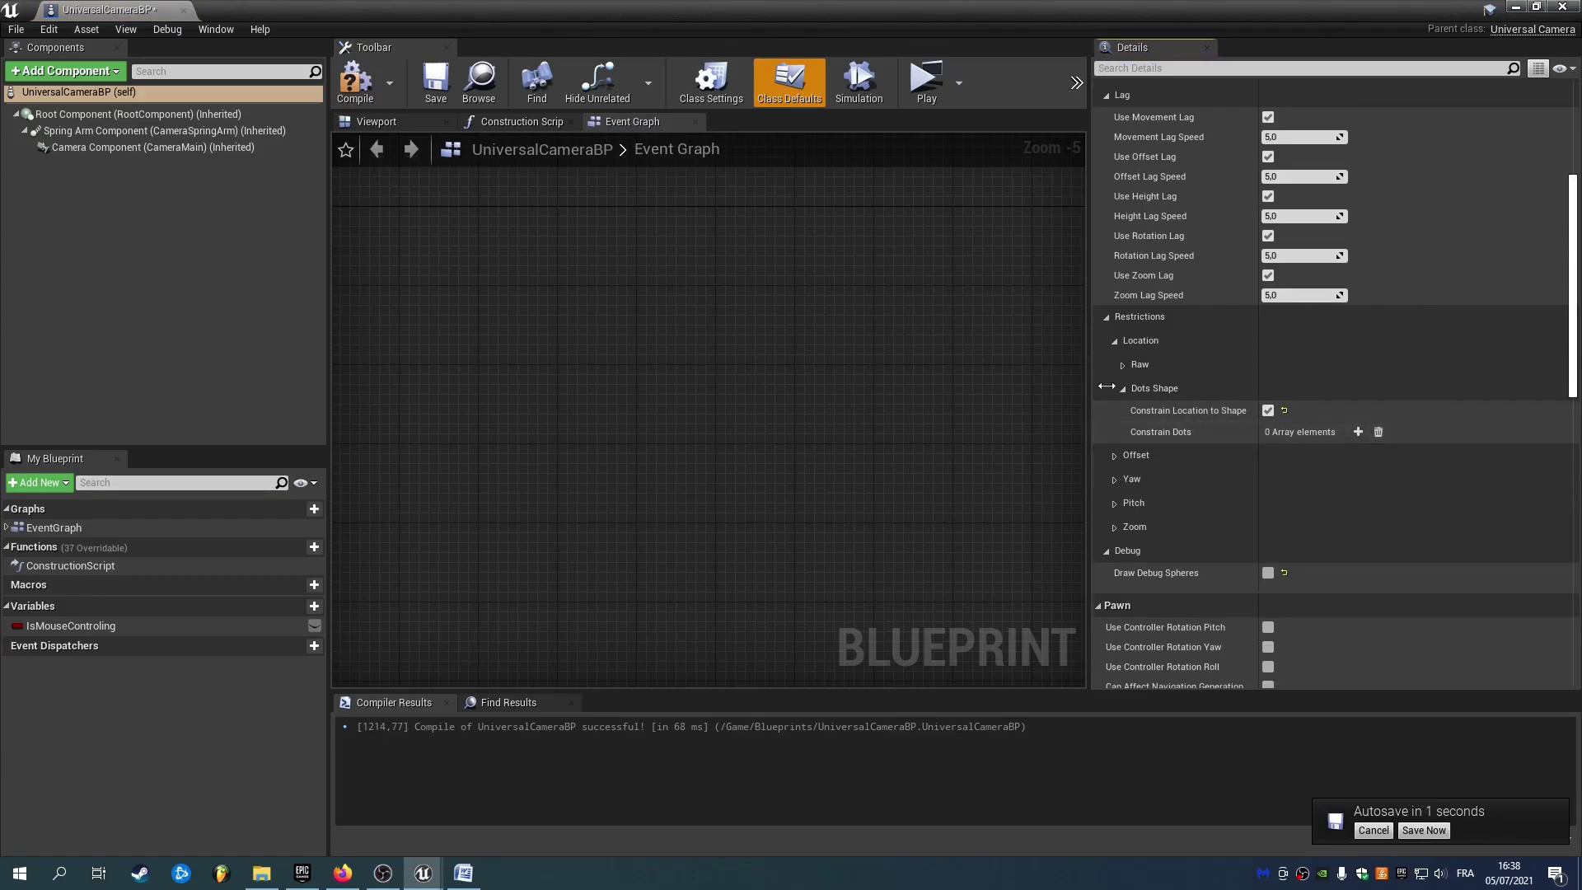
left_click(360, 91)
left_click(1562, 7)
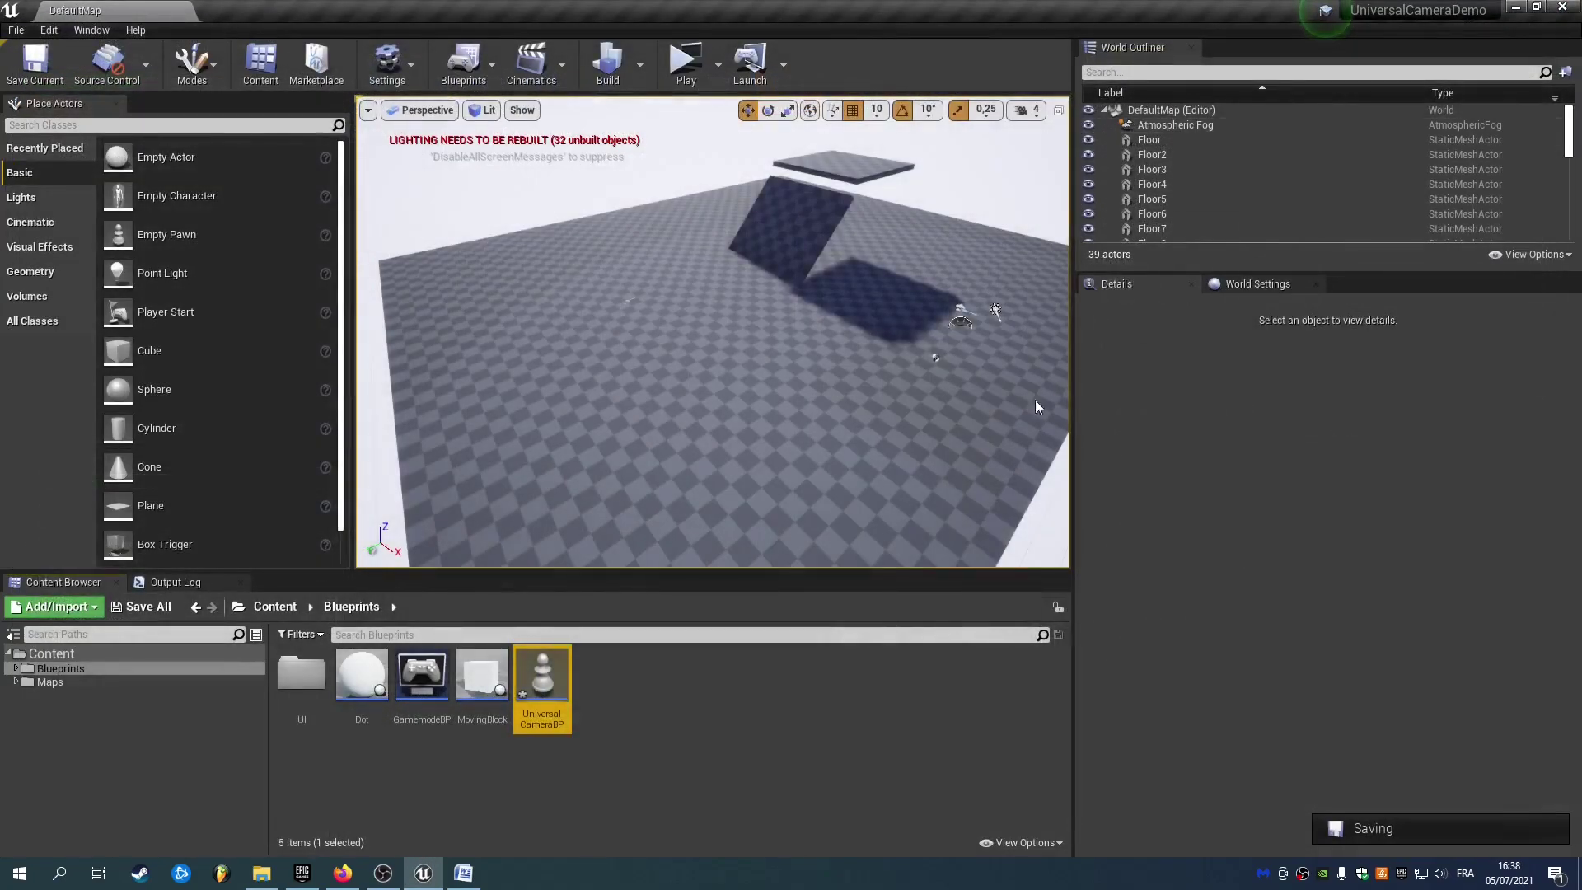
Open the Dot blueprint, examine its Sphere component in the 3D preview, and close the blueprint.
left_click(657, 738)
right_click_drag(678, 478, 769, 441)
left_click(348, 655)
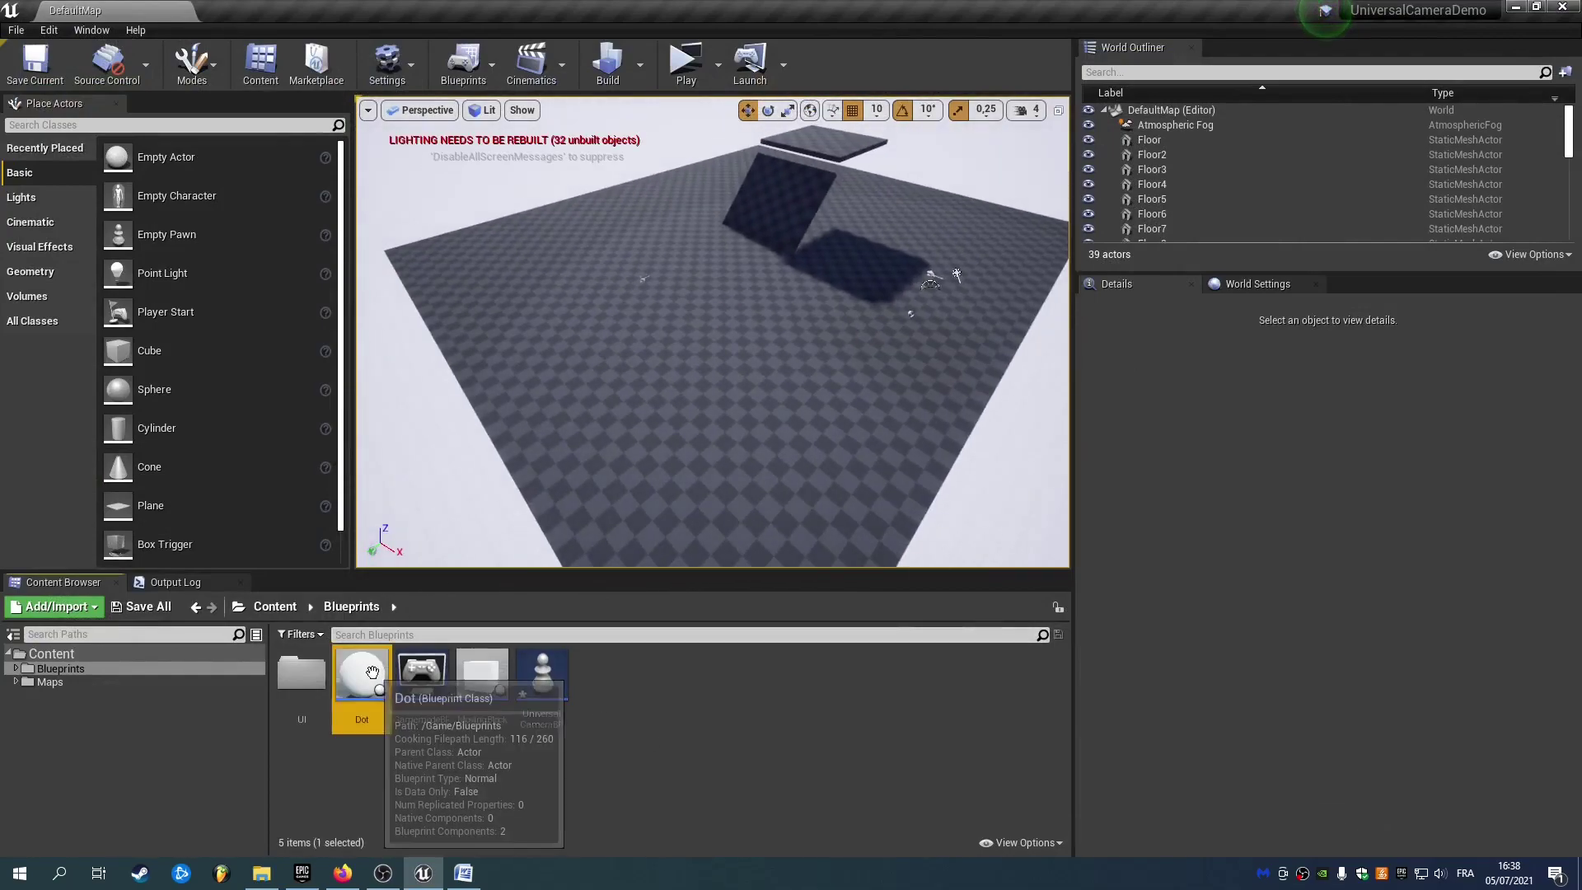
double_click(349, 654)
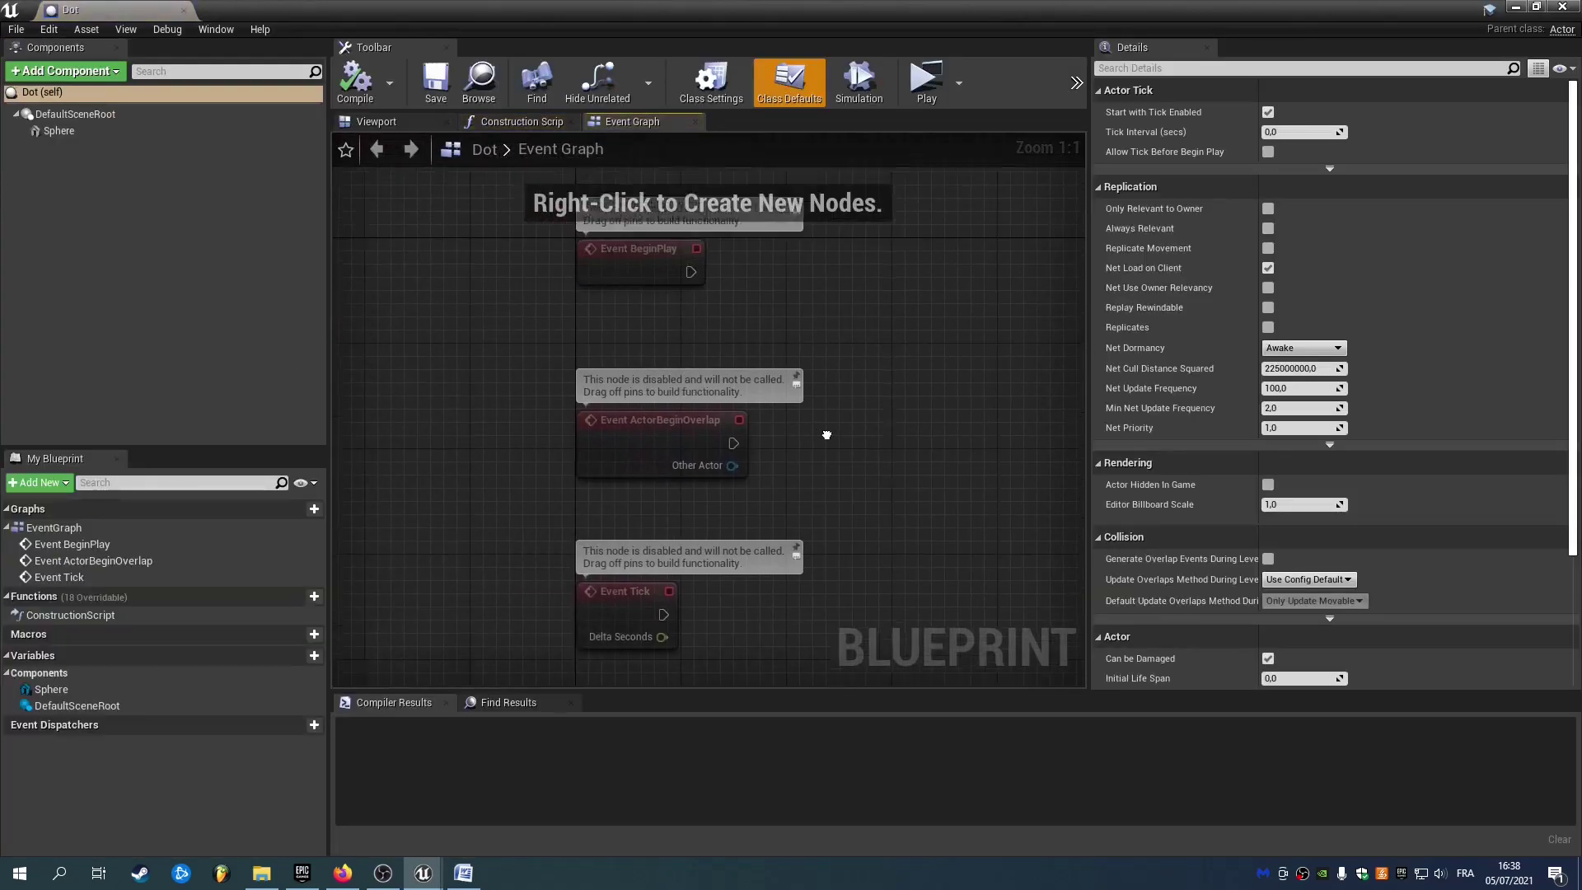
left_click(373, 121)
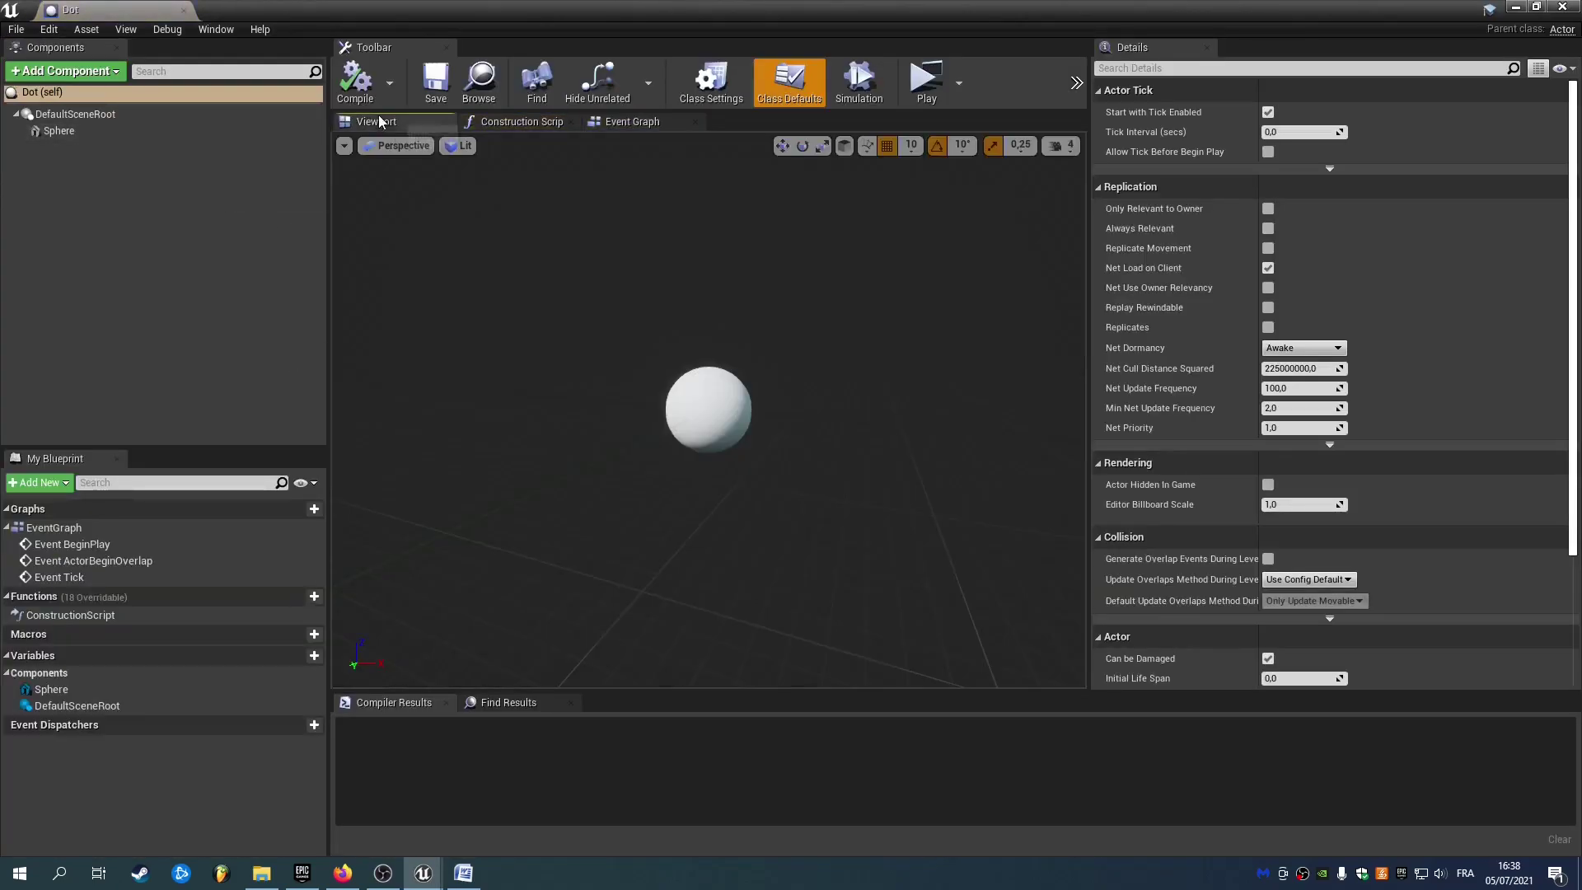
left_click(58, 130)
right_click_drag(657, 334, 499, 353)
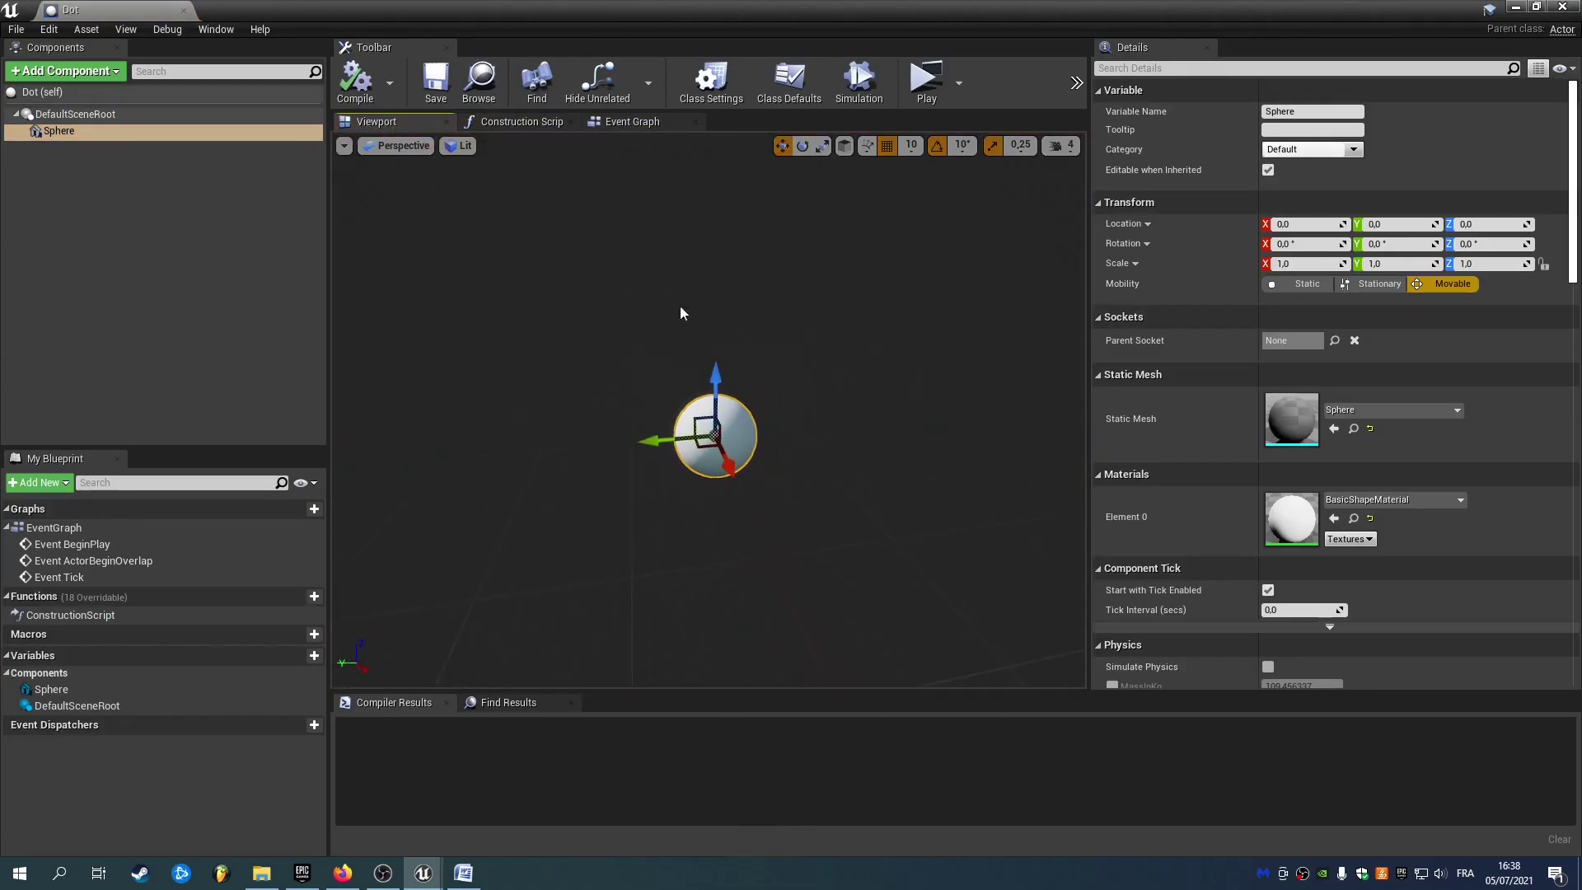
left_click(1562, 7)
Place a Dot actor on the level's checkered floor, near its far corner.
right_click_drag(890, 289, 774, 309)
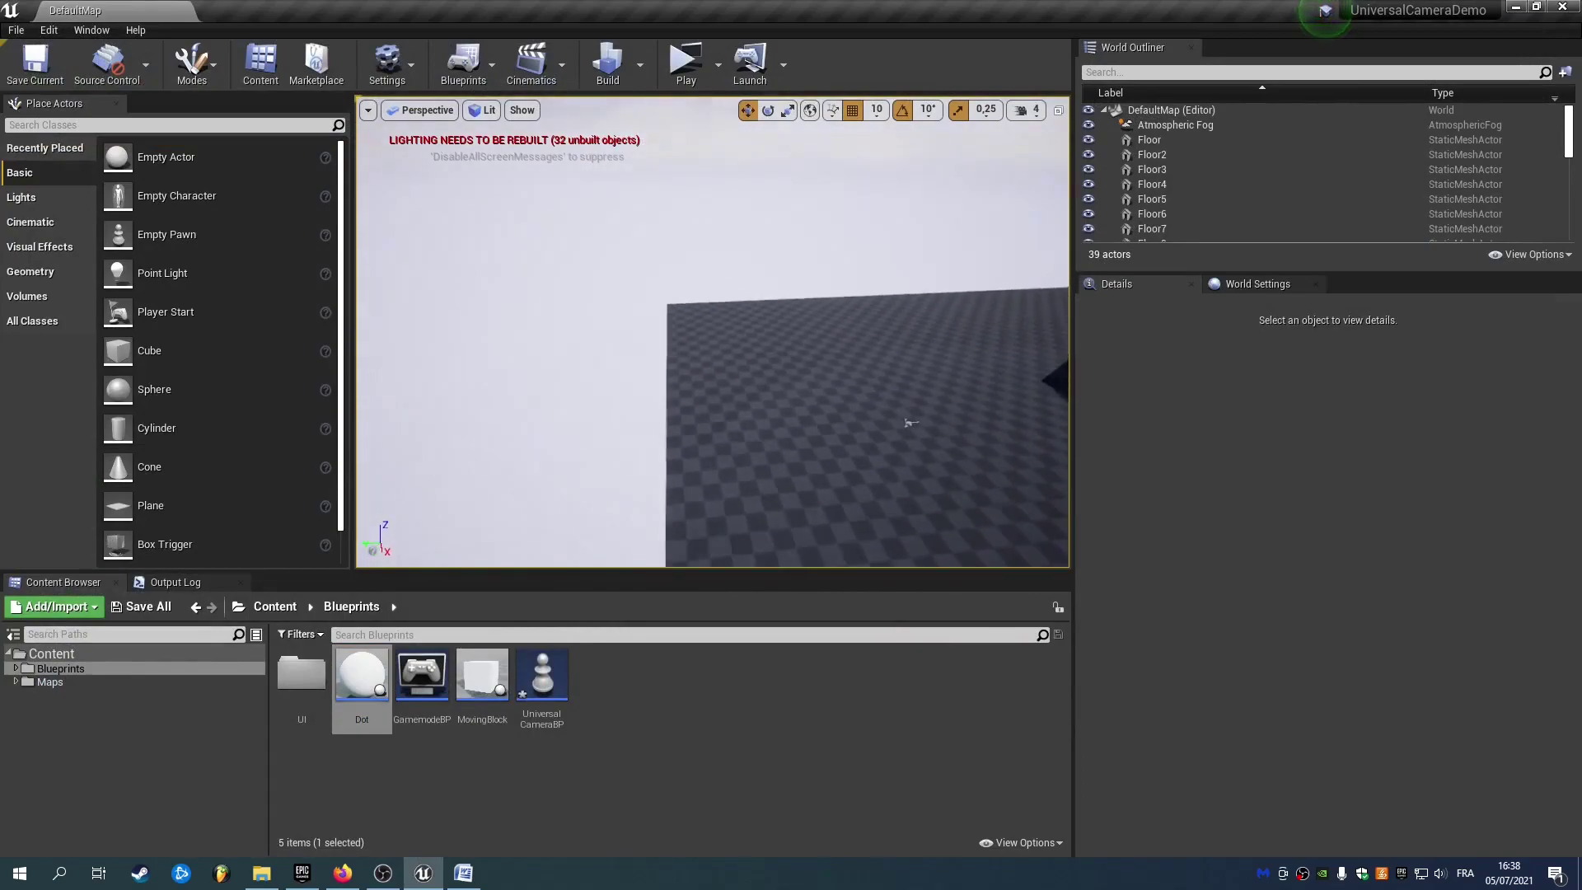
right_click_drag(650, 324, 741, 330)
left_click_drag(360, 679, 458, 291)
Delete the tilted block and the raised slab from the level's floor.
right_click_drag(461, 291, 540, 288)
left_click(726, 235)
key("Delete")
left_click(773, 150)
key("Delete")
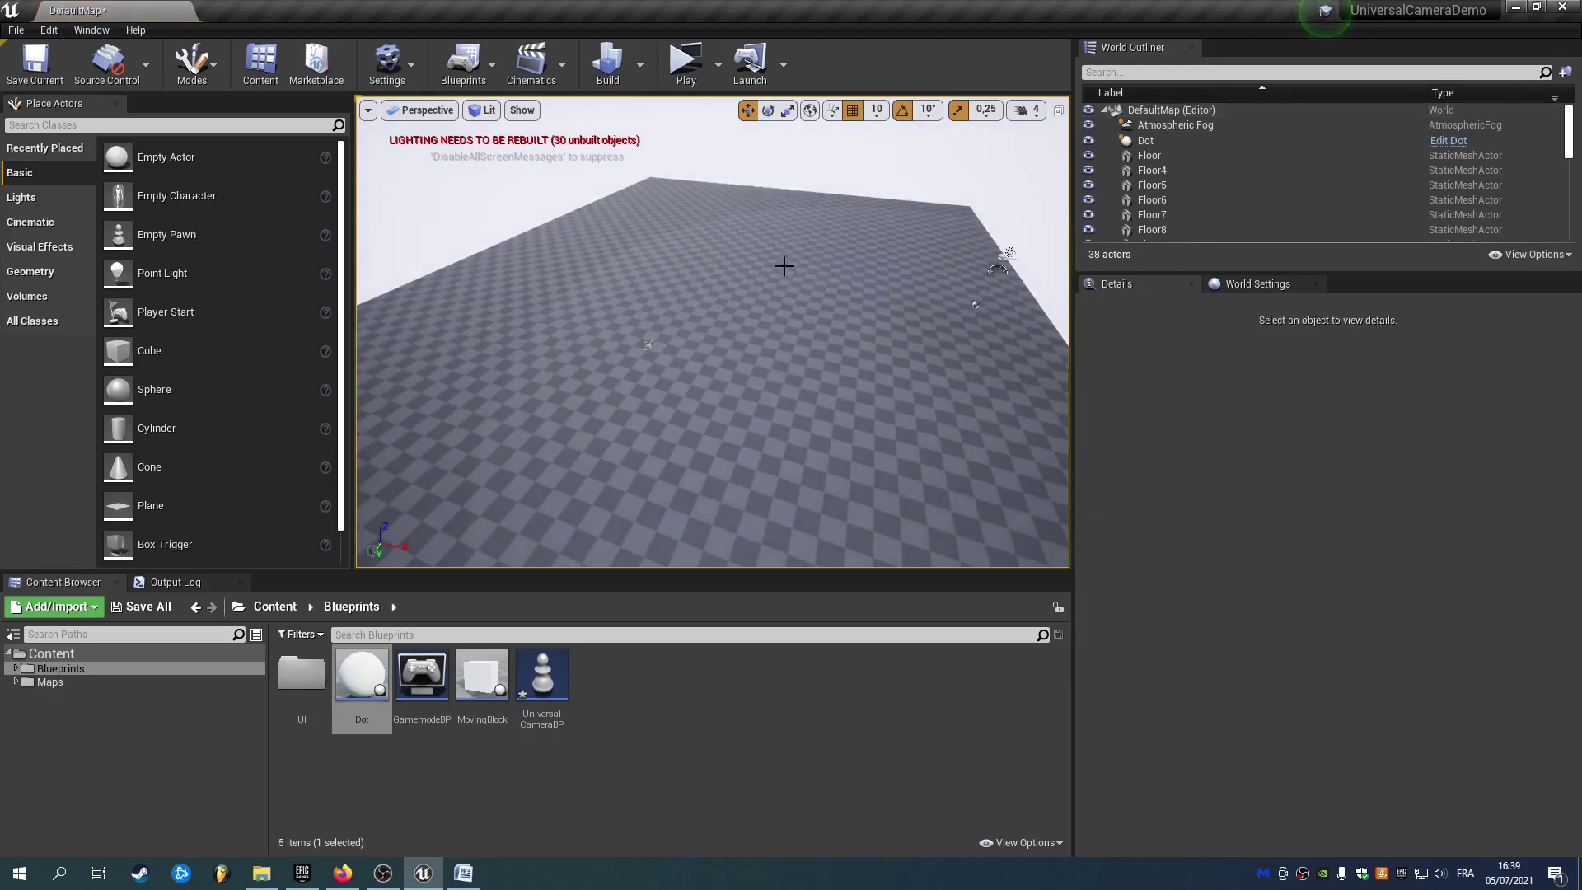
Place two more Dot actors on the floor at about X -3890, Y 390 and X -2490, Y -1650.
right_click_drag(783, 264, 664, 276)
left_click(578, 292)
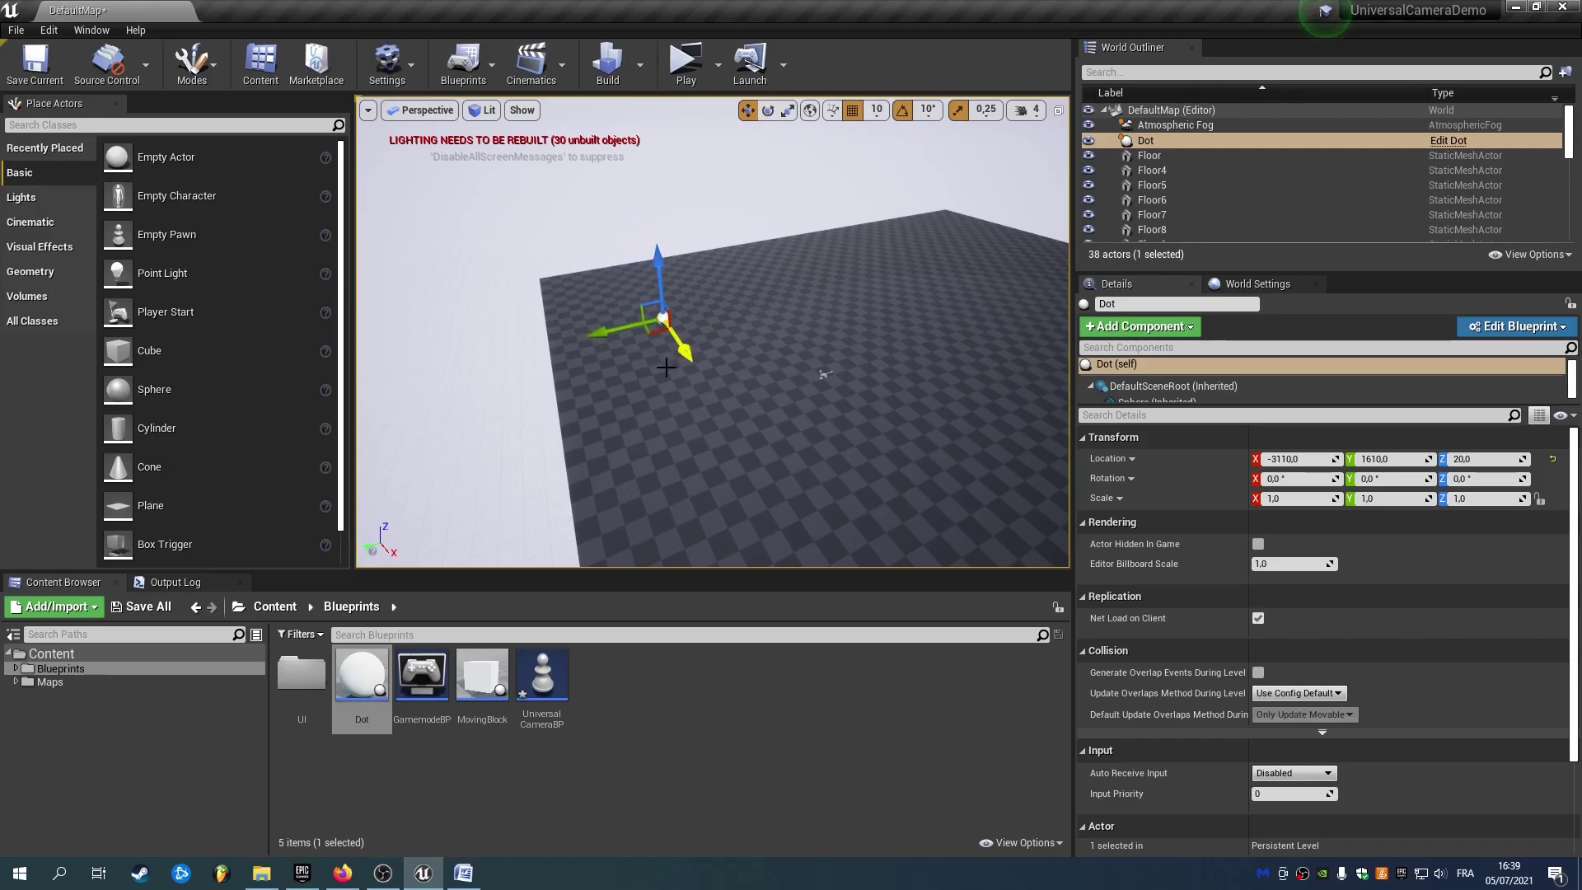
left_click_drag(363, 683, 746, 288)
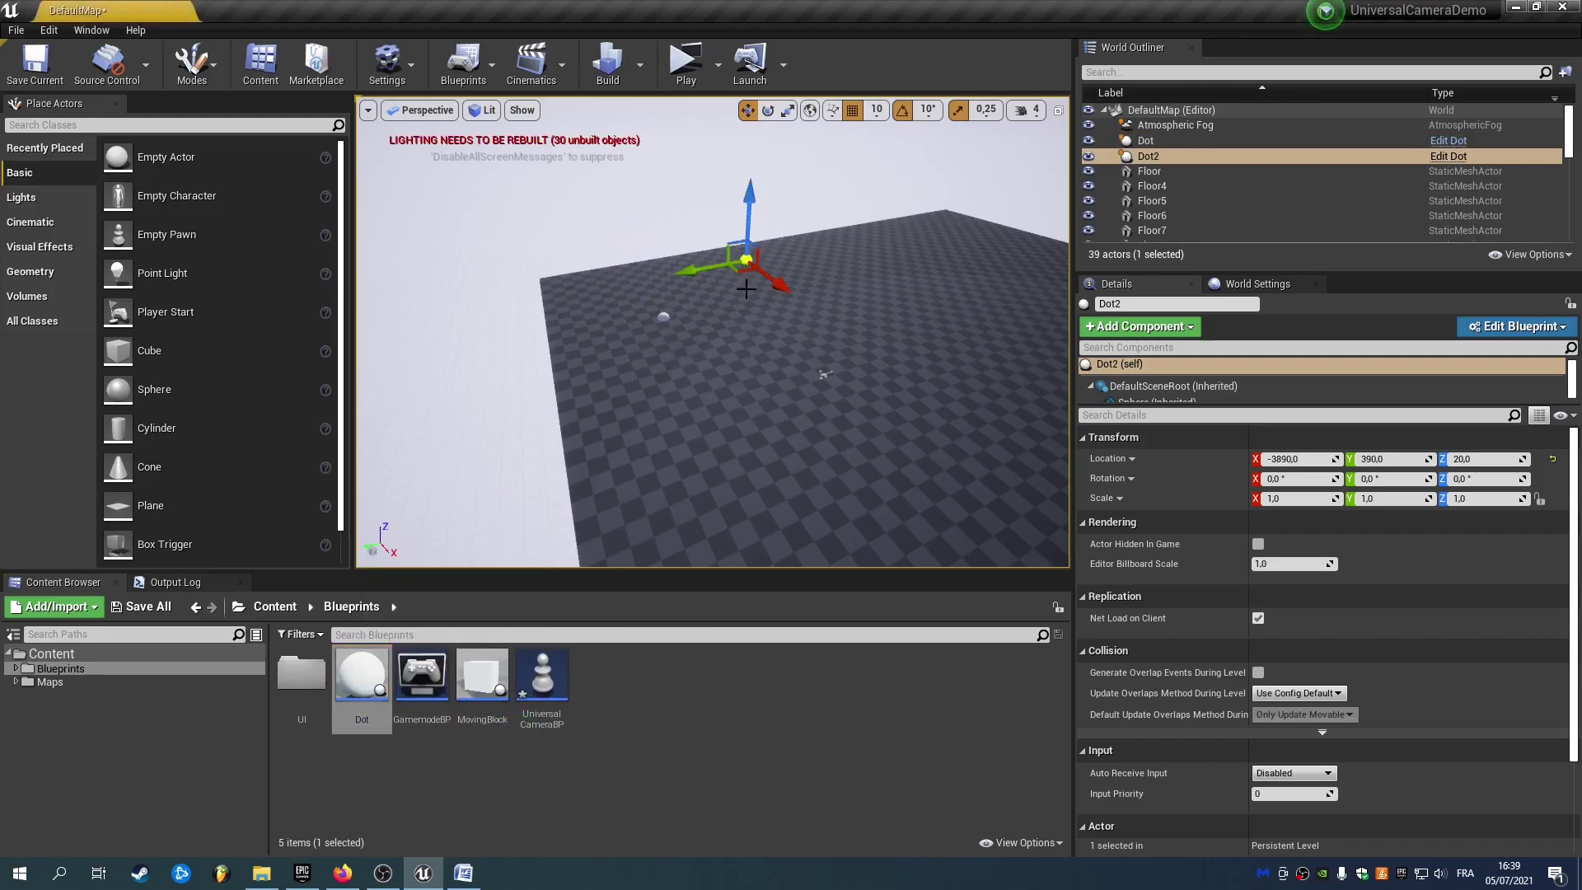
left_click(339, 668)
left_click_drag(990, 275, 991, 275)
right_click_drag(991, 275, 1100, 288)
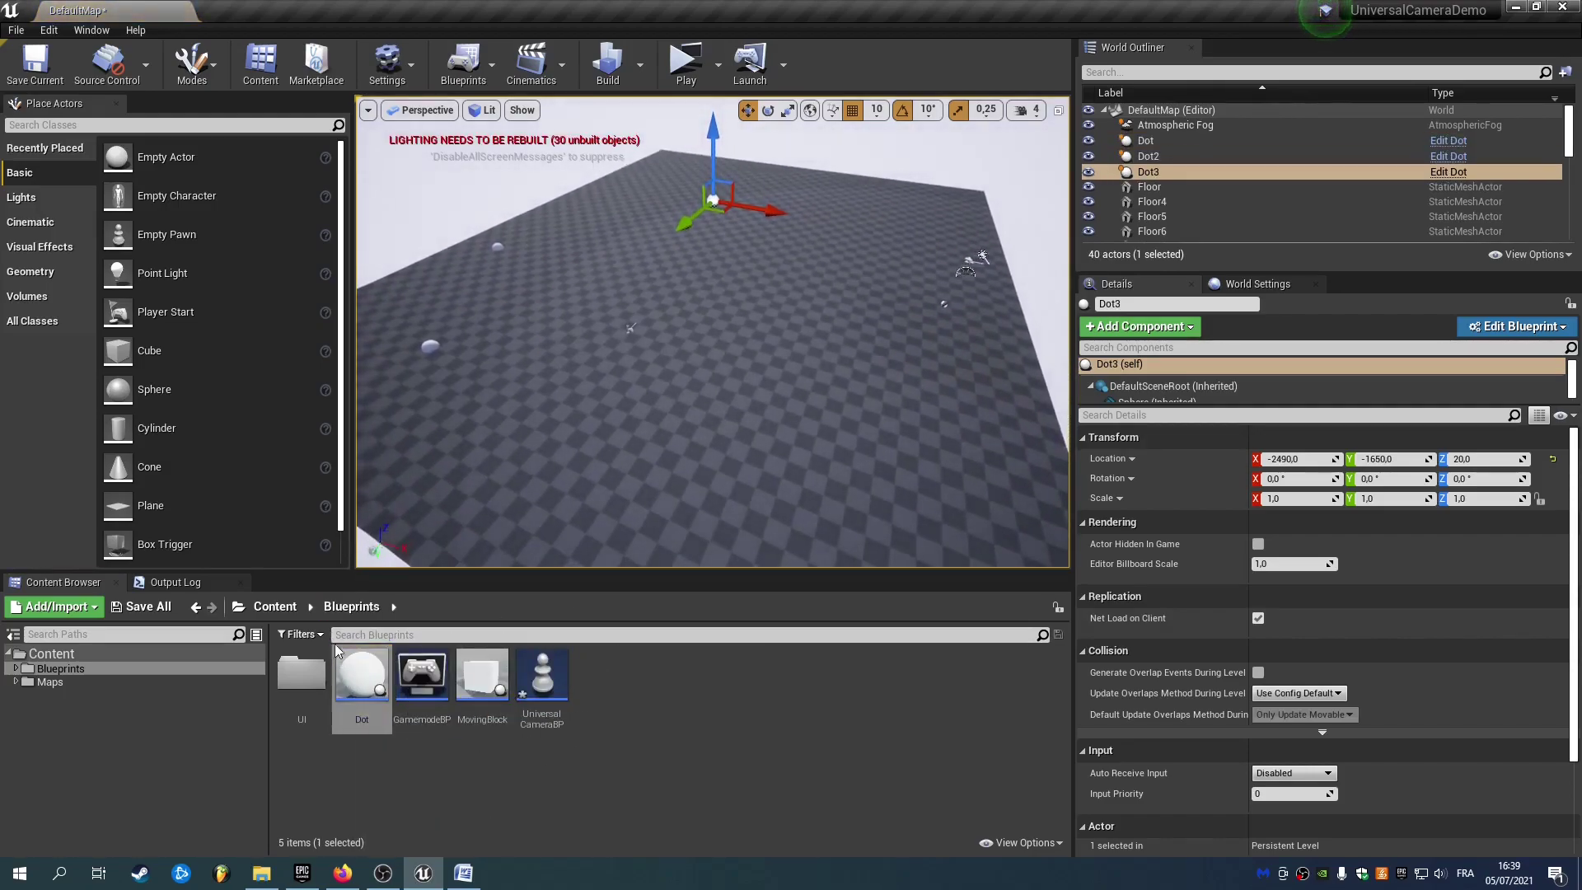
Place three more Dot actors to close a ring of six on the floor, the last at about X -1700, Y 1700.
left_click_drag(362, 677, 907, 256)
left_click_drag(360, 666, 585, 432)
mouse_move(882, 267)
right_mouse_down()
mouse_move(832, 251)
mouse_move(881, 267)
right_mouse_up()
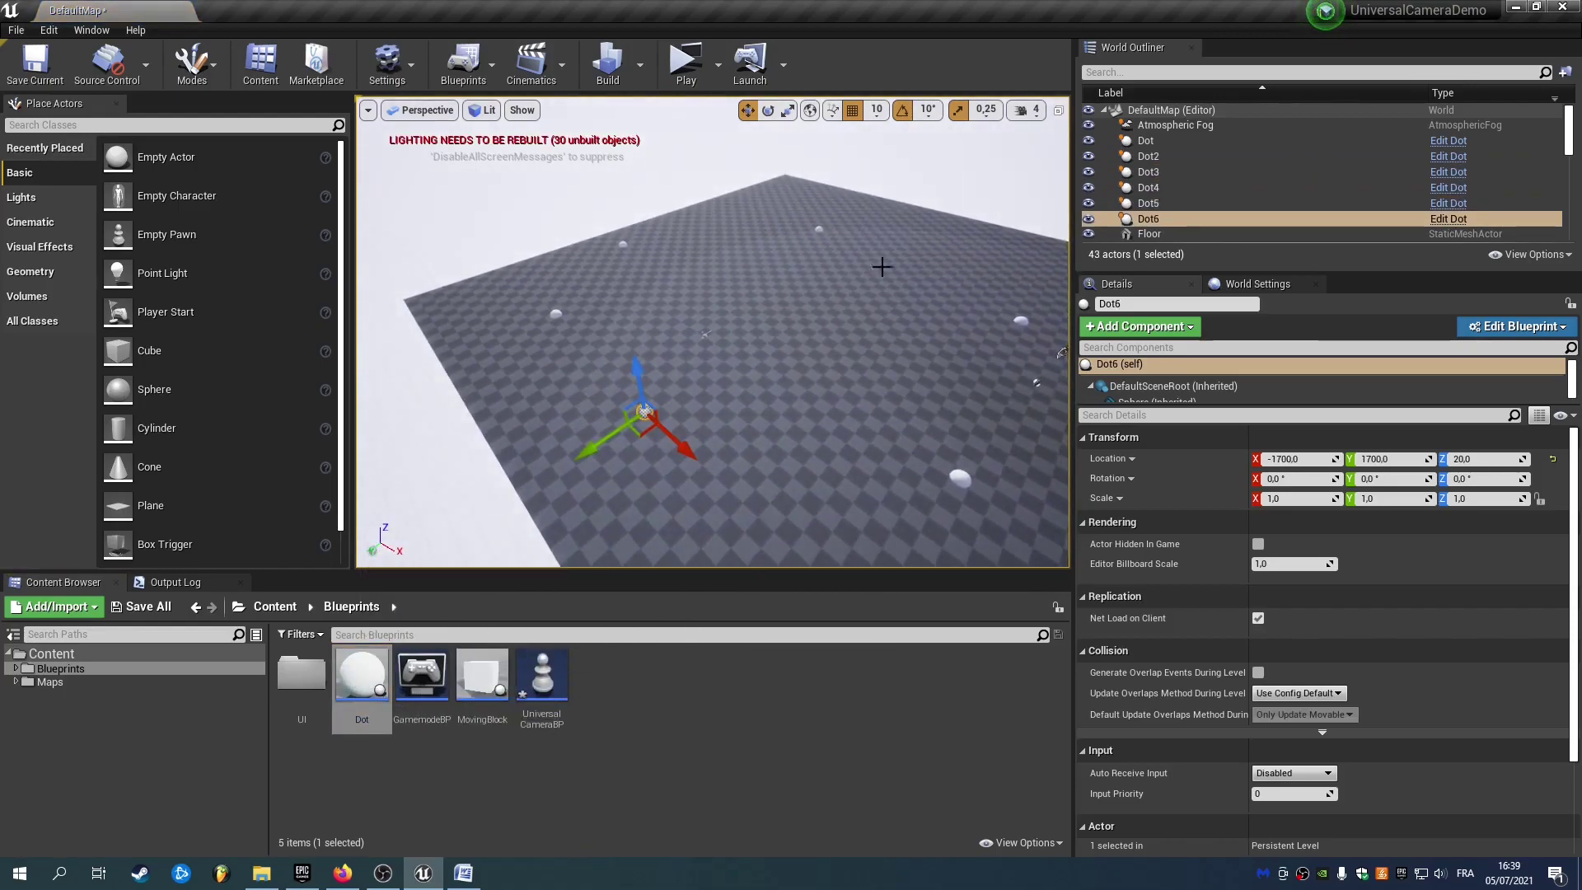
Open the Level Blueprint and add an Event BeginPlay node to its Event Graph.
left_click(476, 82)
left_click(502, 183)
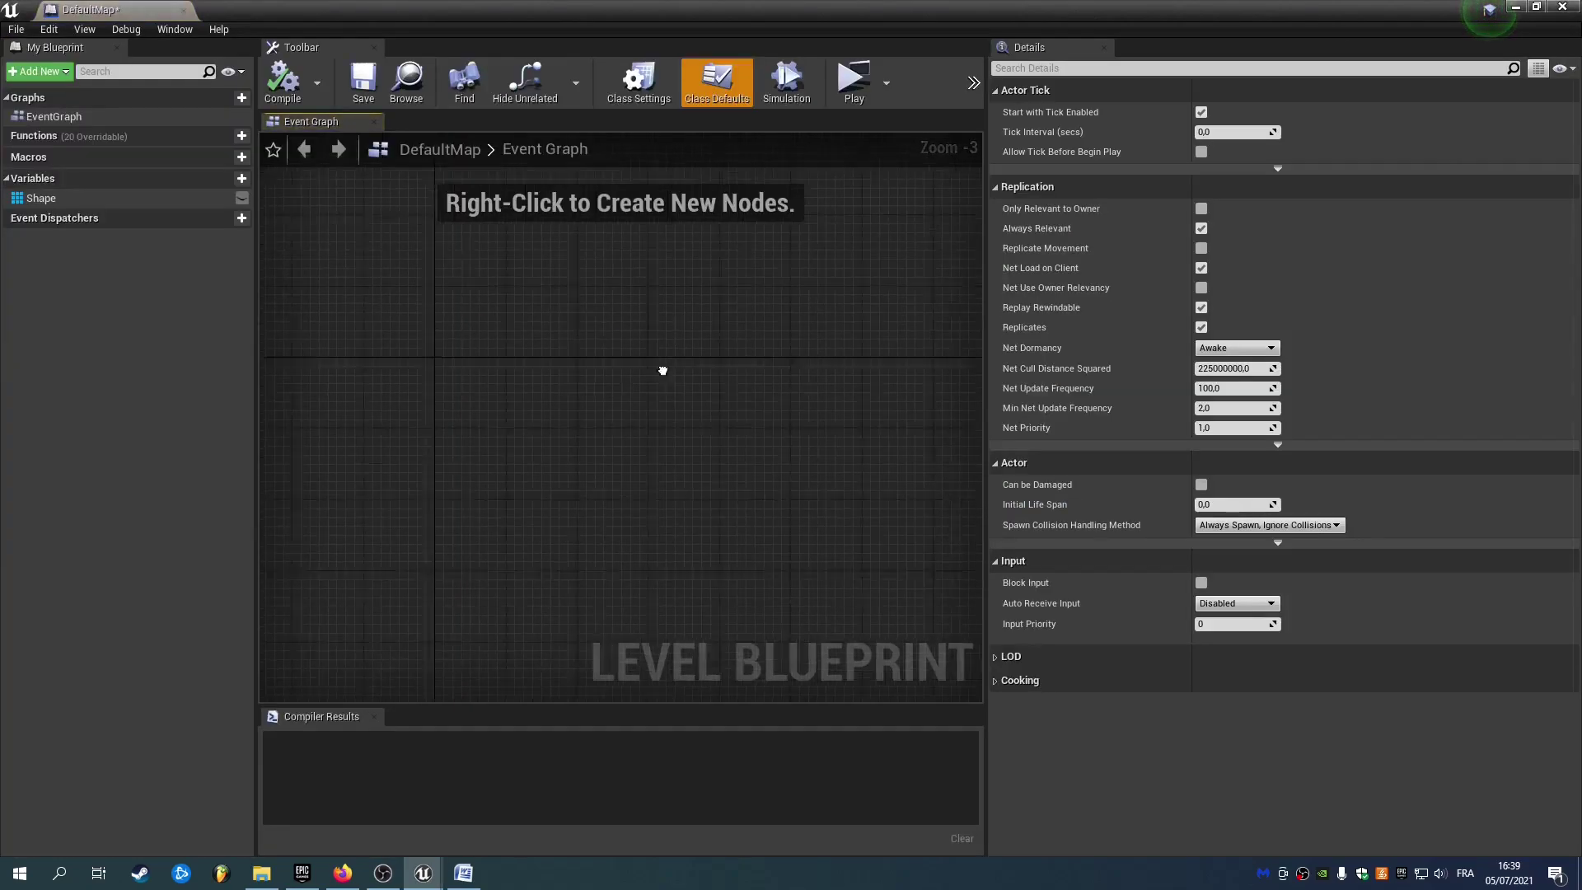
scroll(663, 369, "down", 6)
right_click(526, 325)
type("begin")
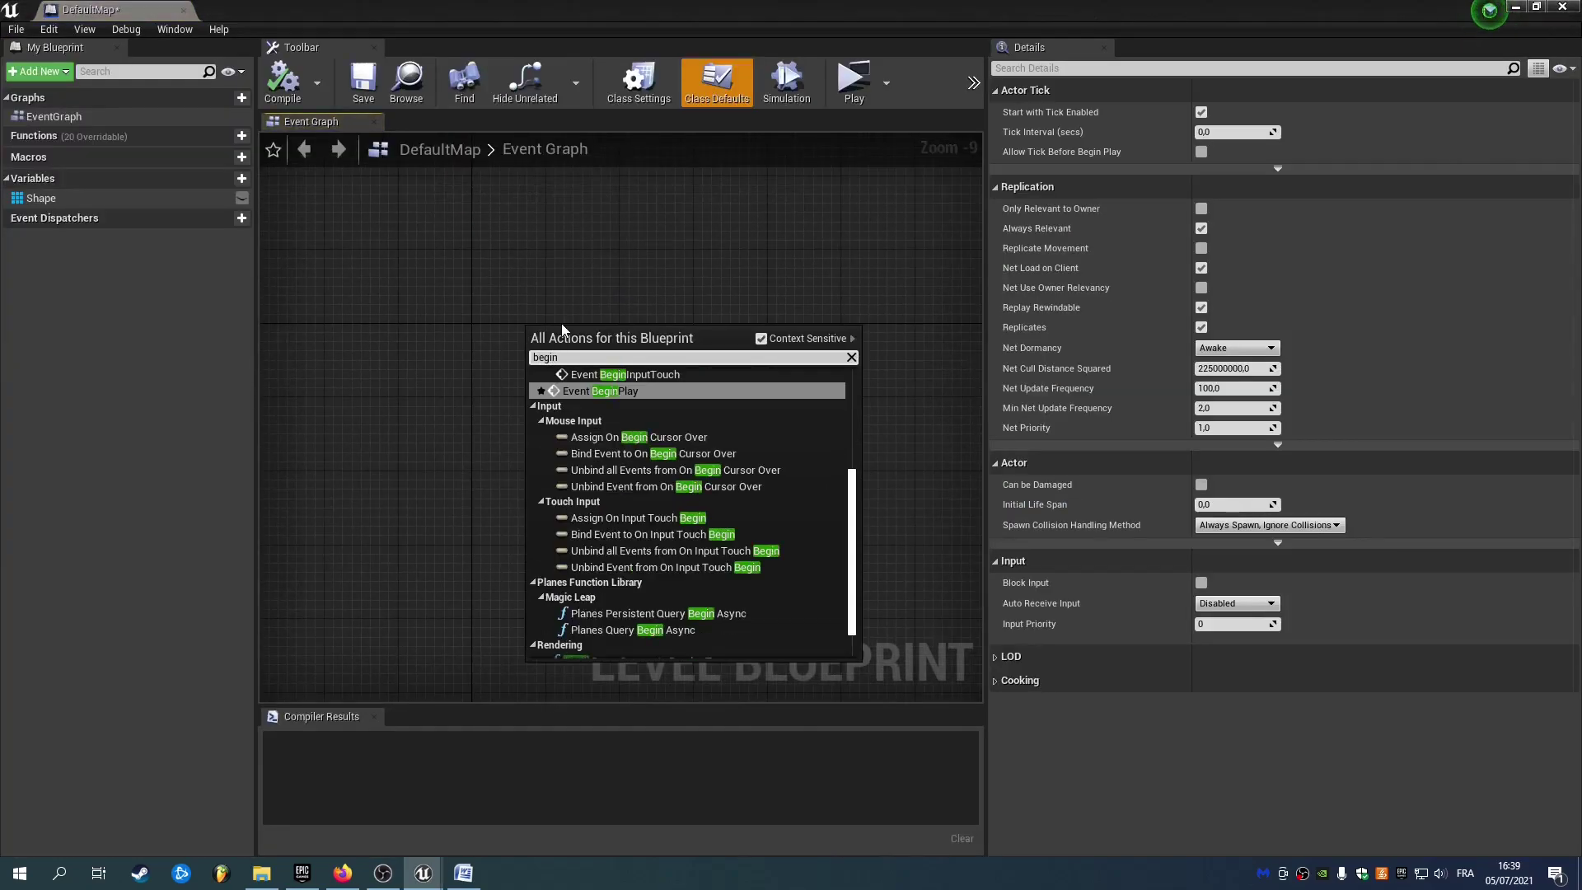
key("Return")
scroll(540, 327, "up", 9)
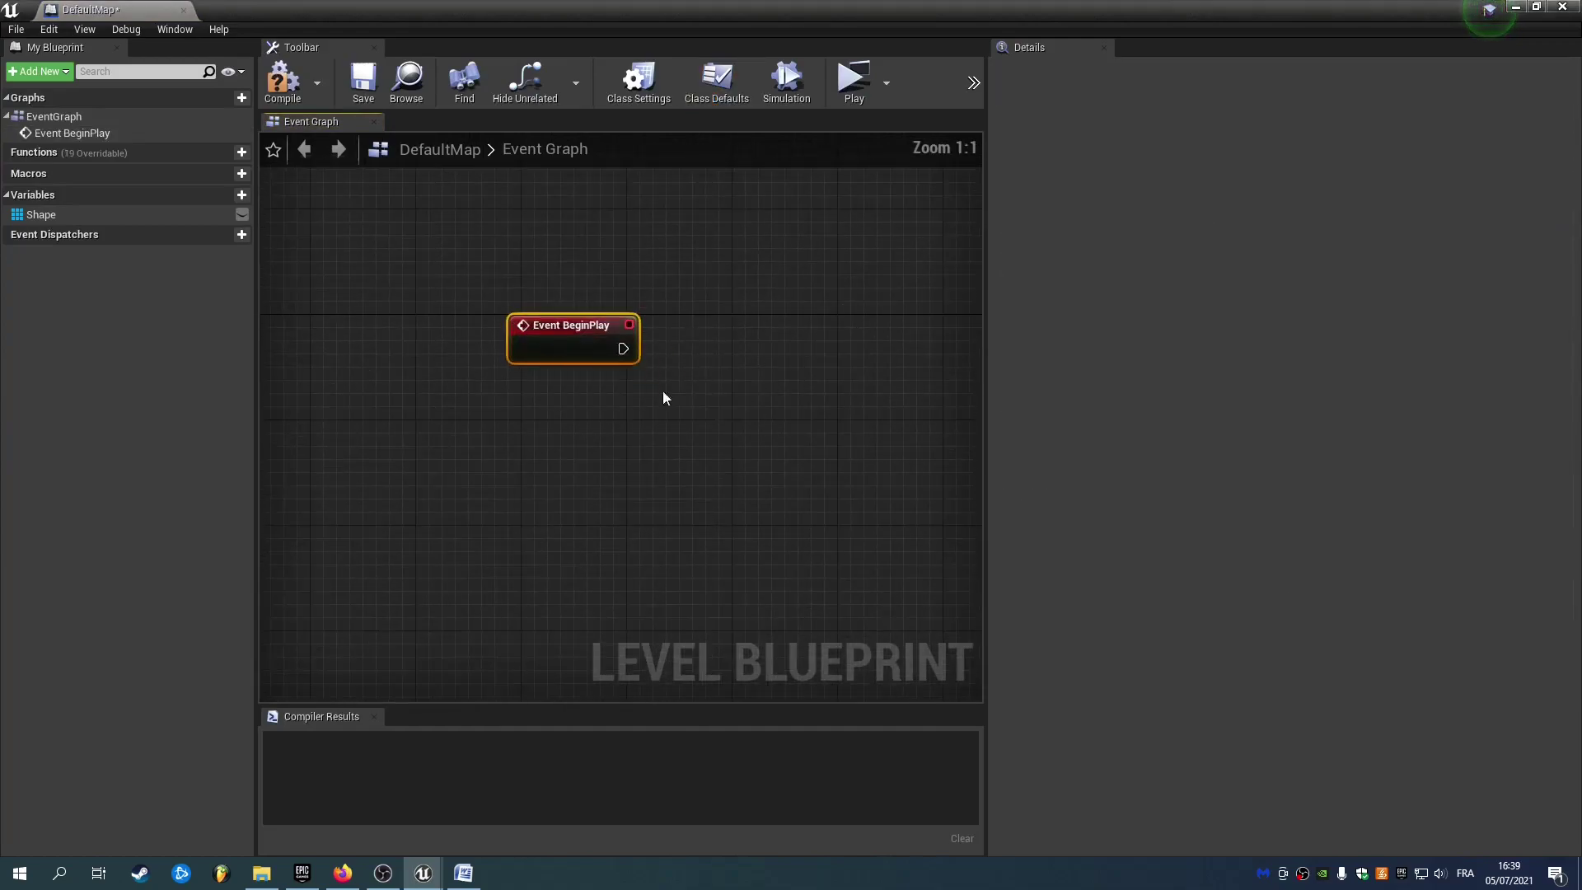
Add a Get Player Pawn node and place it just below Event BeginPlay.
right_click_drag(669, 393, 472, 367)
right_click(368, 380)
type("ge")
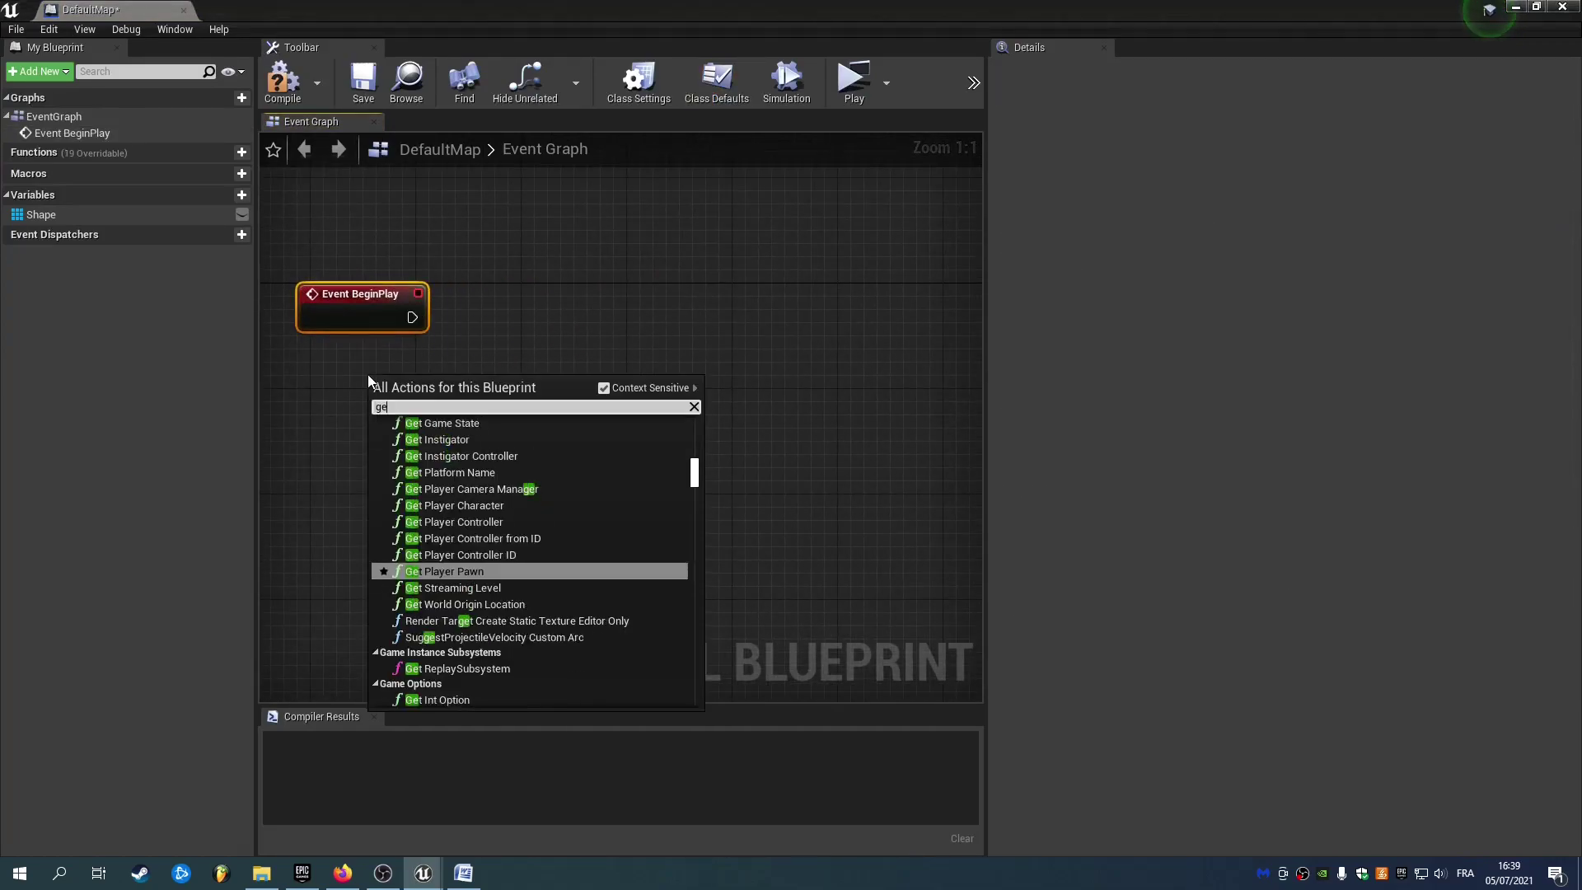
type("t player pawn")
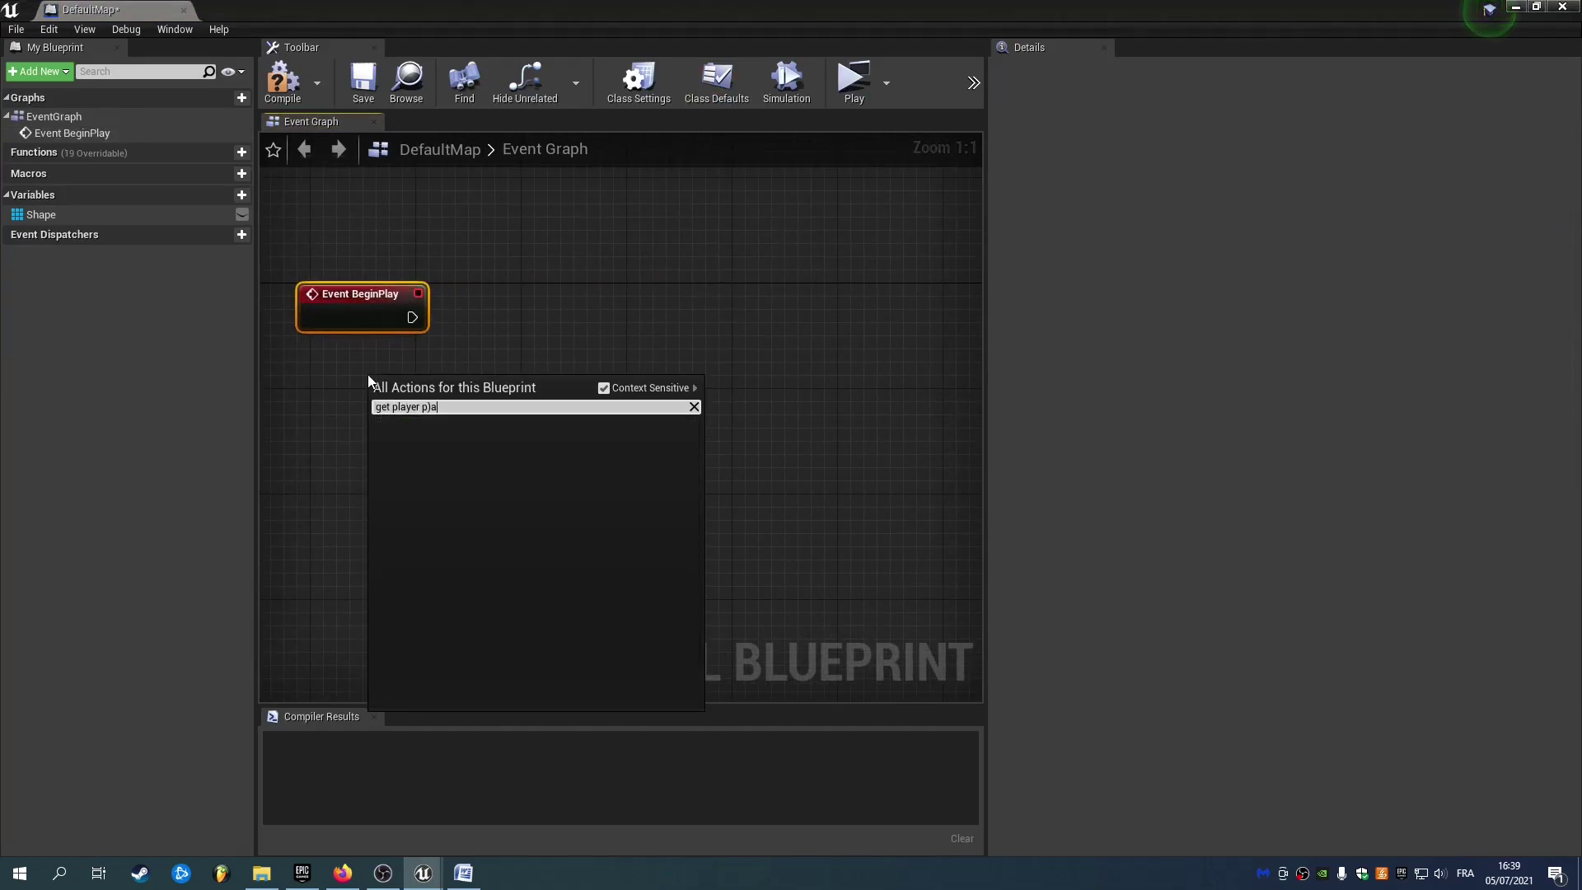
key("Return")
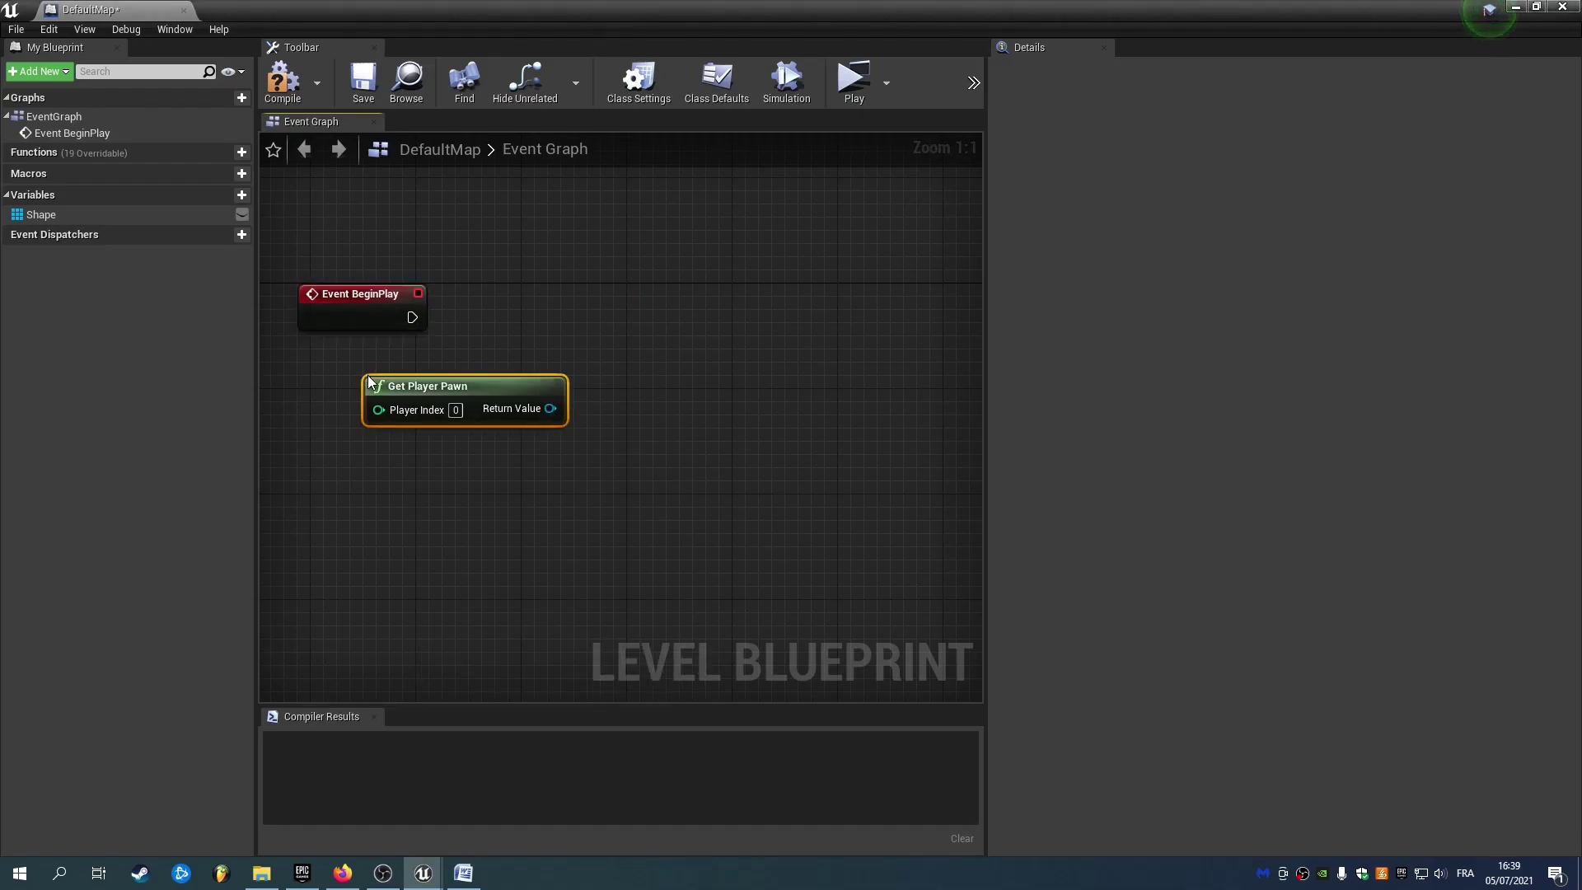
left_click_drag(506, 396, 367, 370)
right_click_drag(385, 381, 479, 395)
Cast the player pawn to UniversalCameraBP and run the cast from Event BeginPlay.
left_click_drag(492, 404, 580, 325)
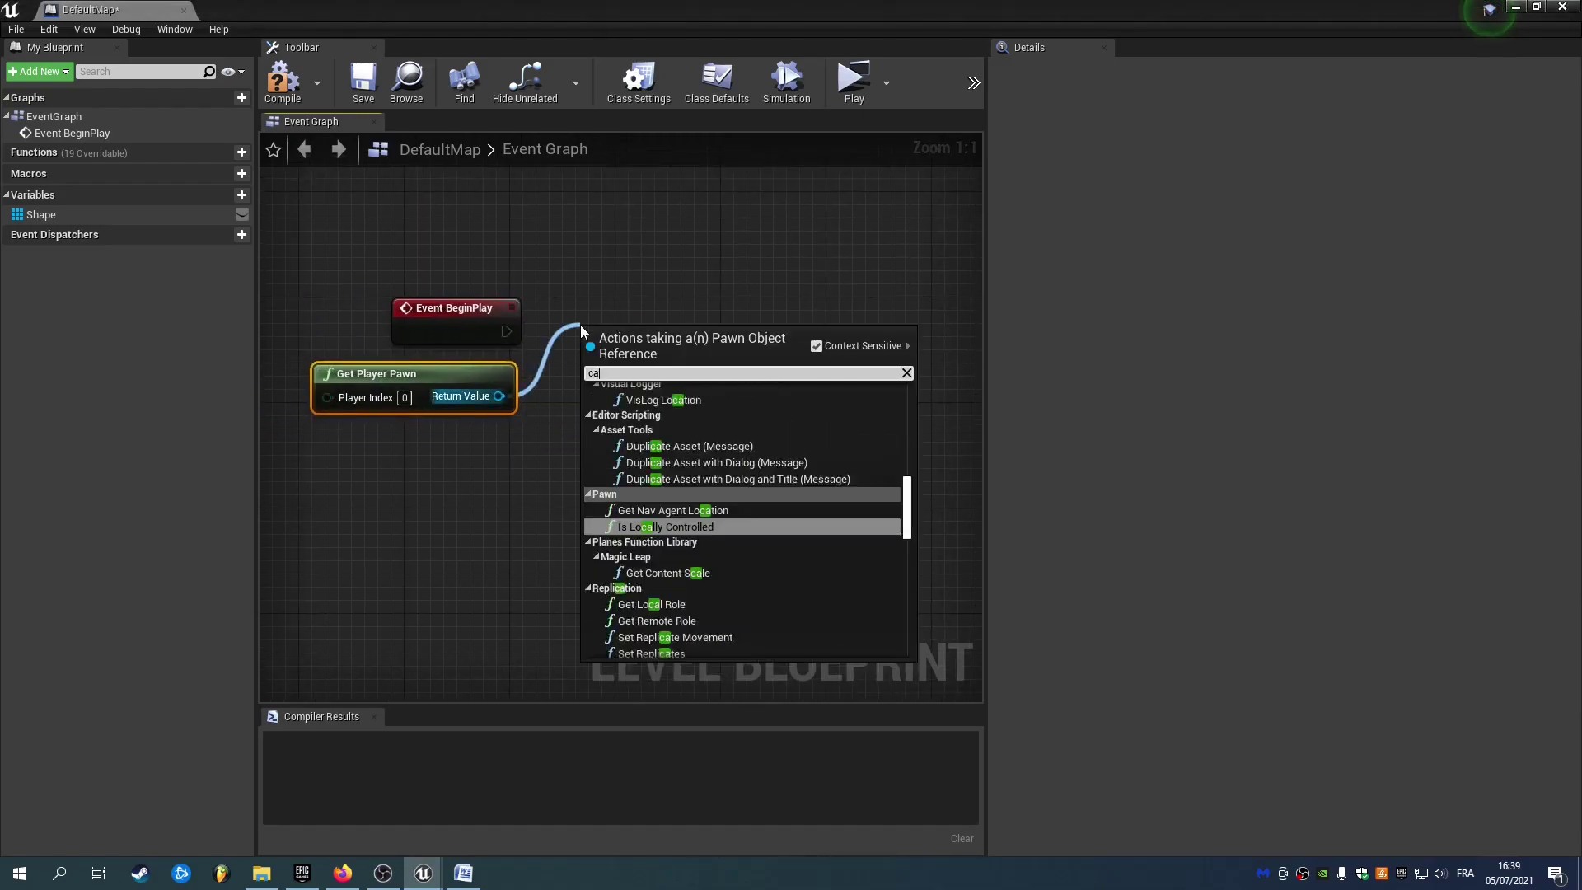
type("cast to univer")
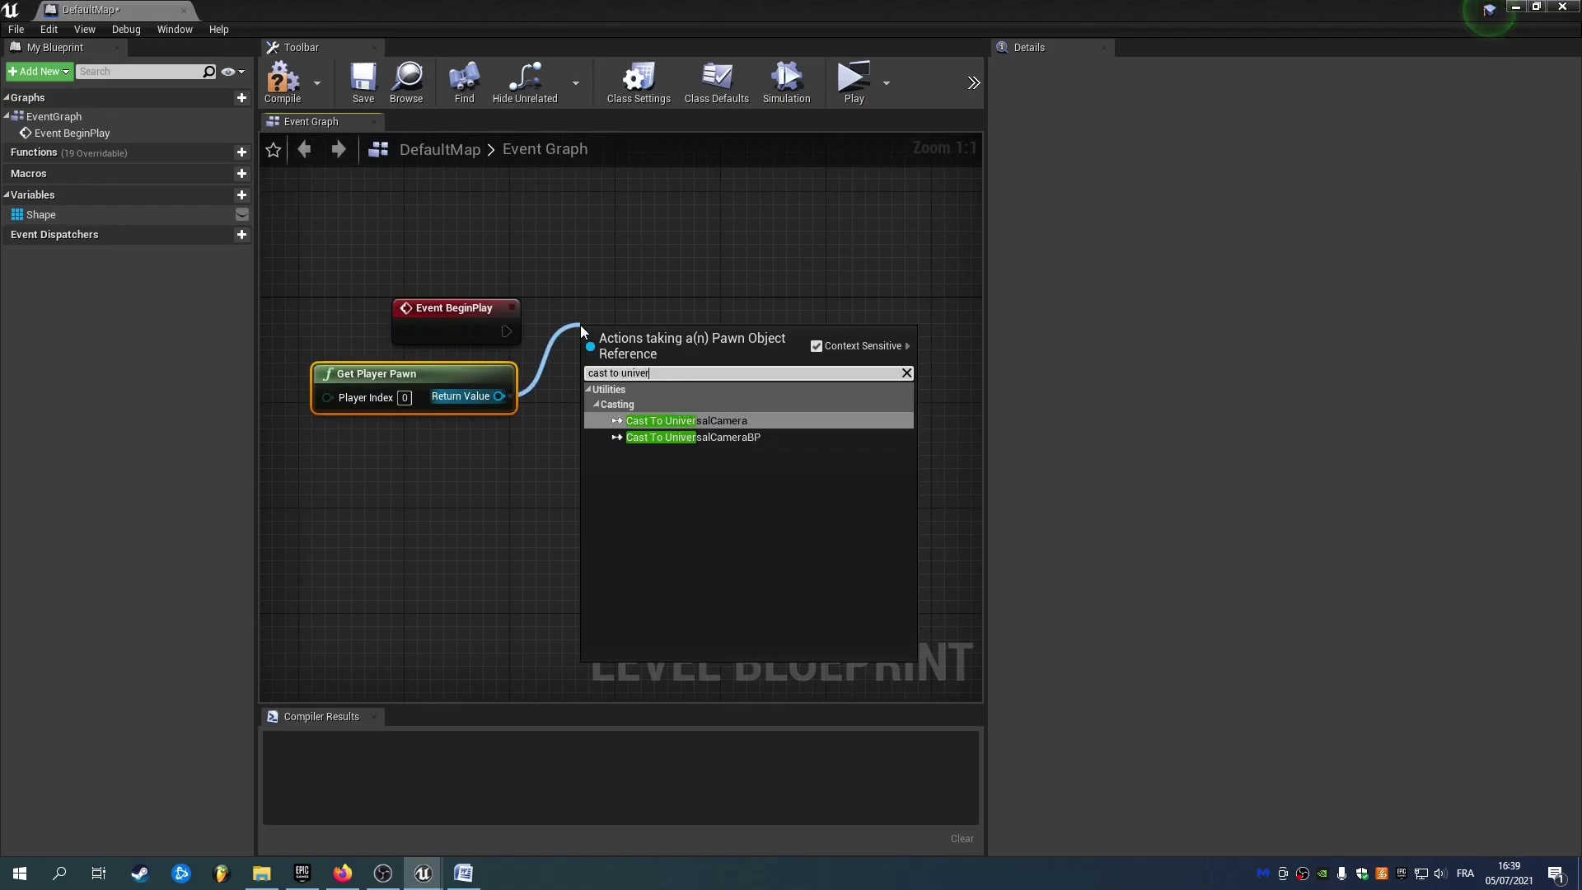
key("Down")
key("Return")
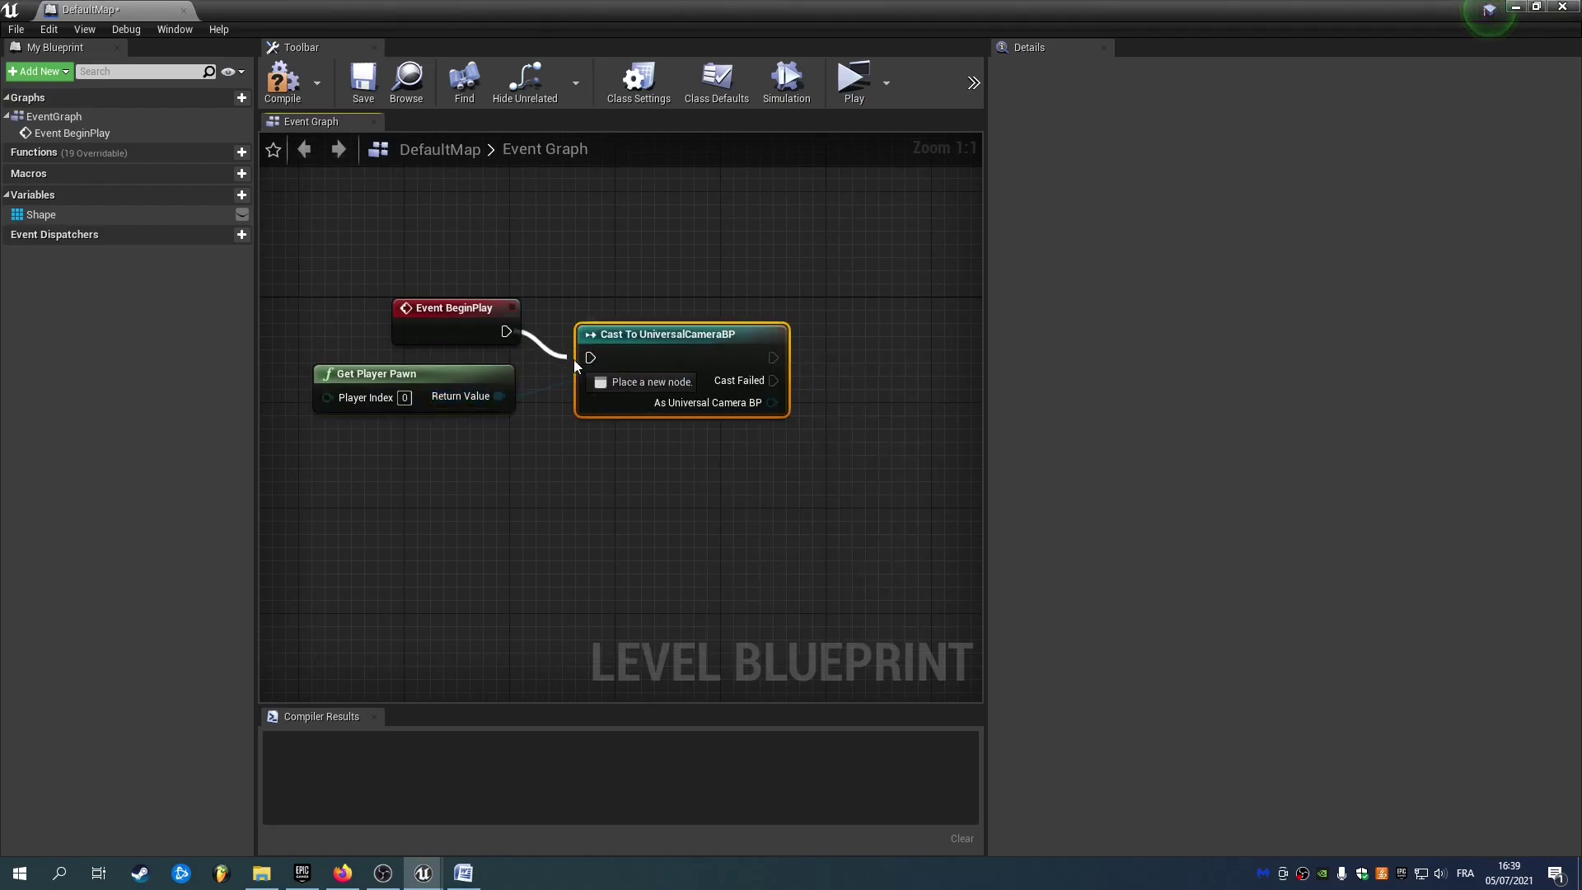
left_click_drag(669, 368, 633, 336)
Add a Set Constrain Dots node targeting the cast's As Universal Camera BP output, aligned after the cast.
left_click_drag(806, 345, 842, 302)
type("s")
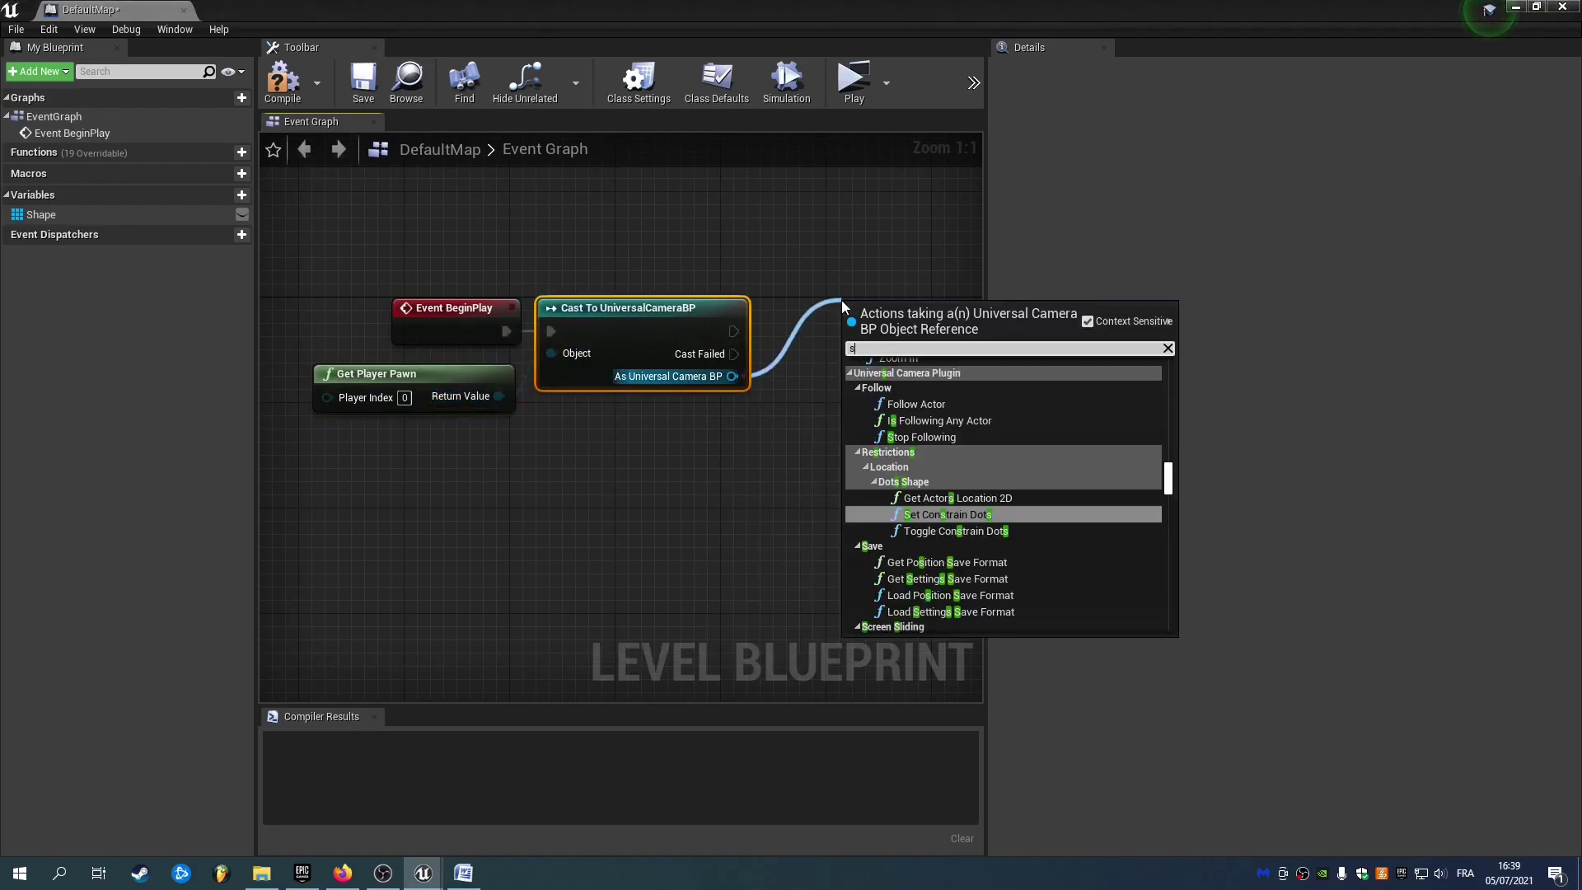
type("et constrain dots")
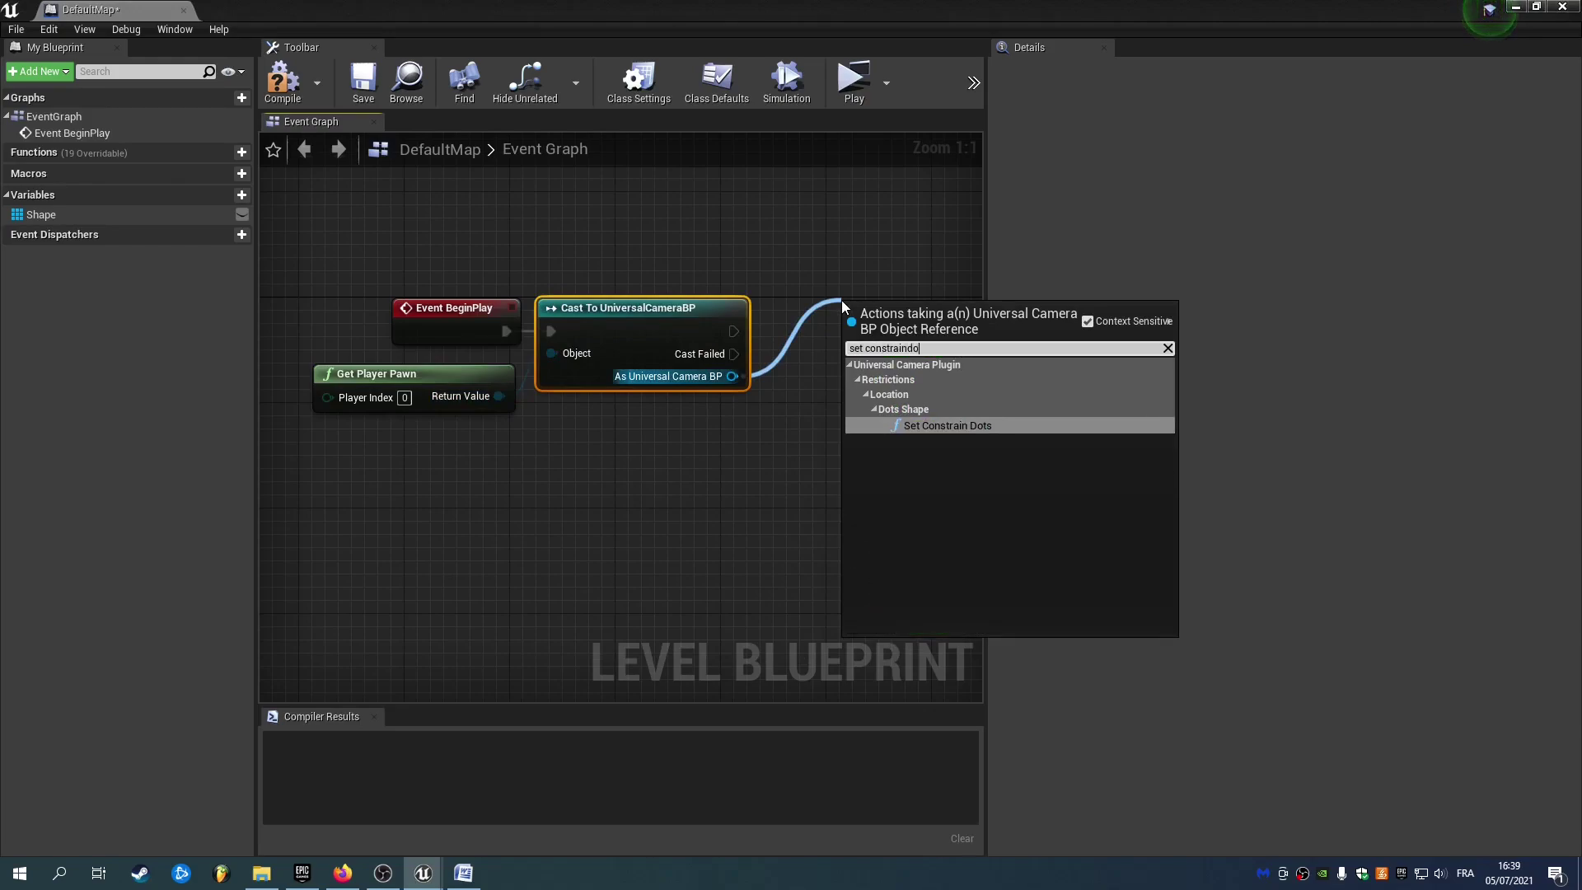
key("Return")
right_click_drag(837, 346, 689, 323)
left_click_drag(774, 304, 735, 291)
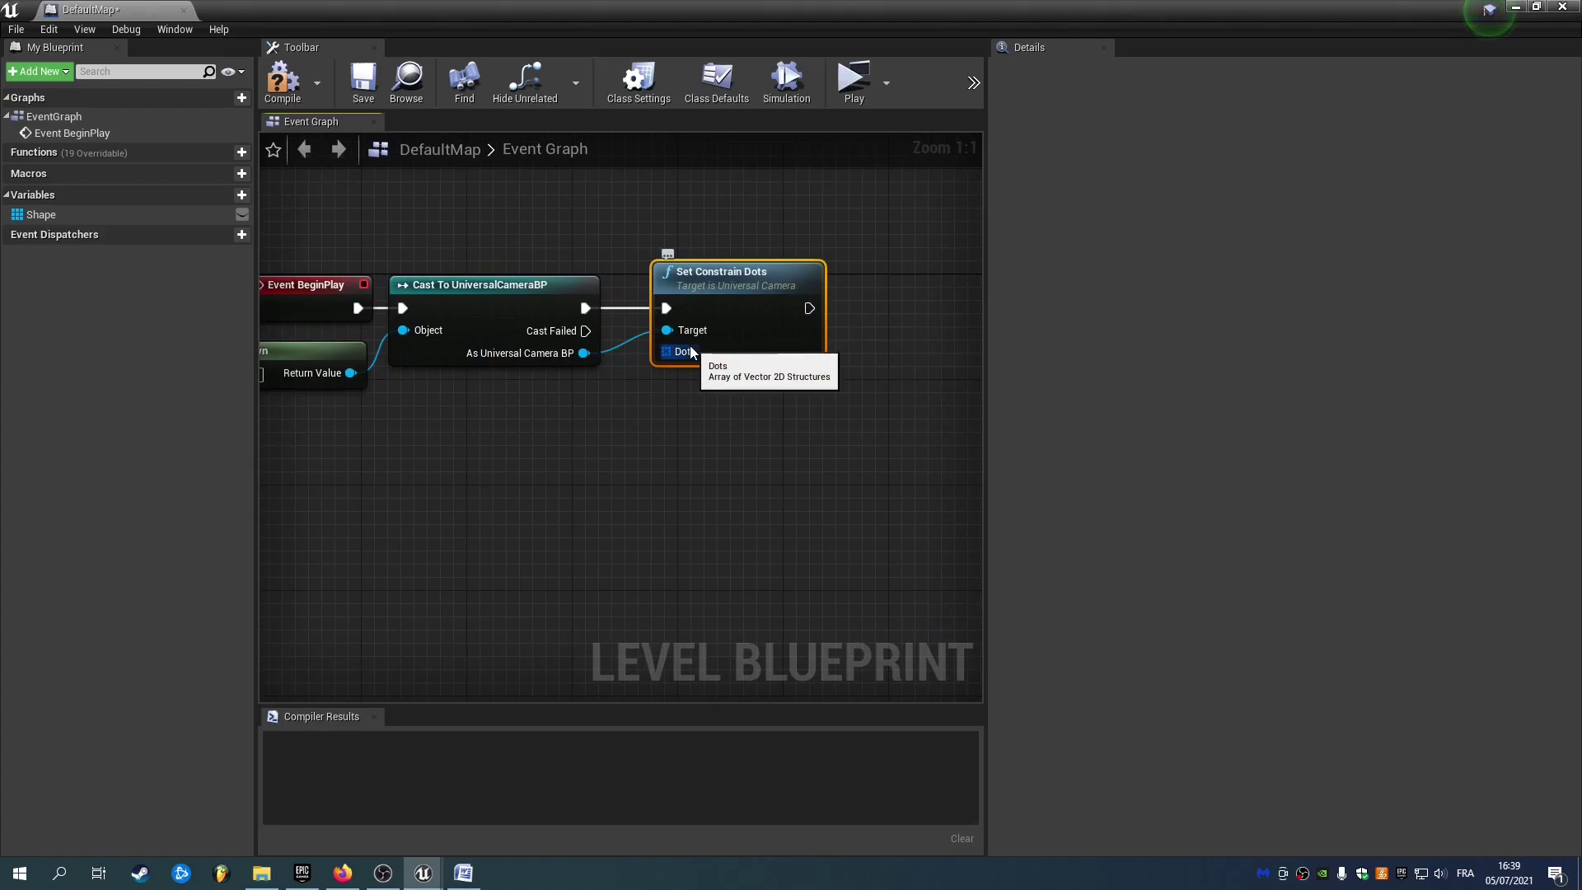
right_click_drag(758, 352, 1005, 328)
Empty the Shape variable's default array and refill its first two elements with Dot and Dot2.
left_click(66, 215)
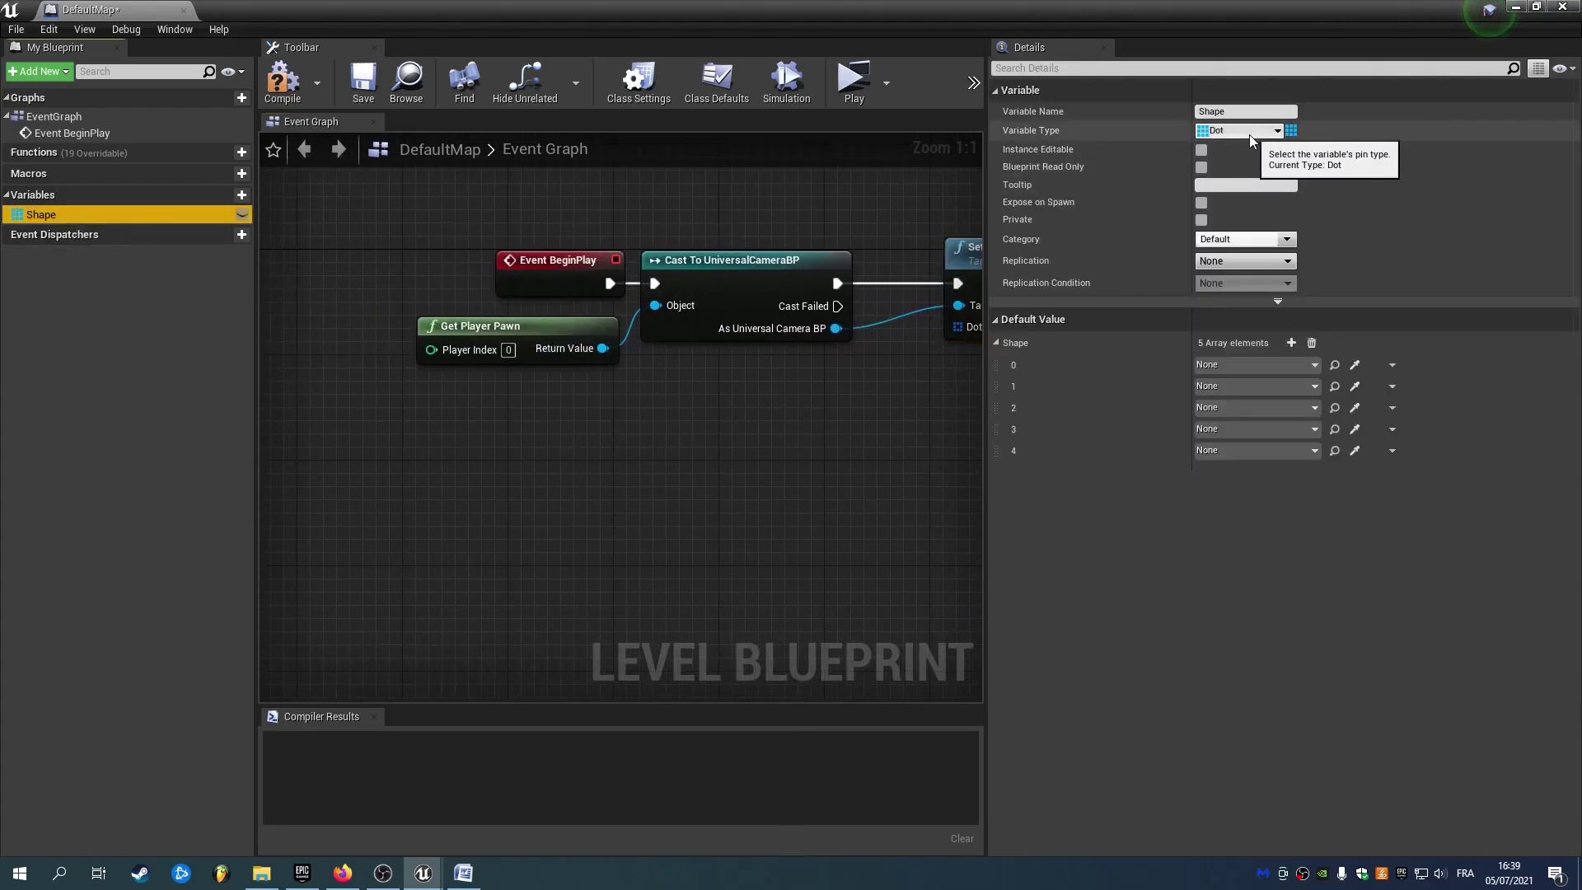
left_click(1312, 344)
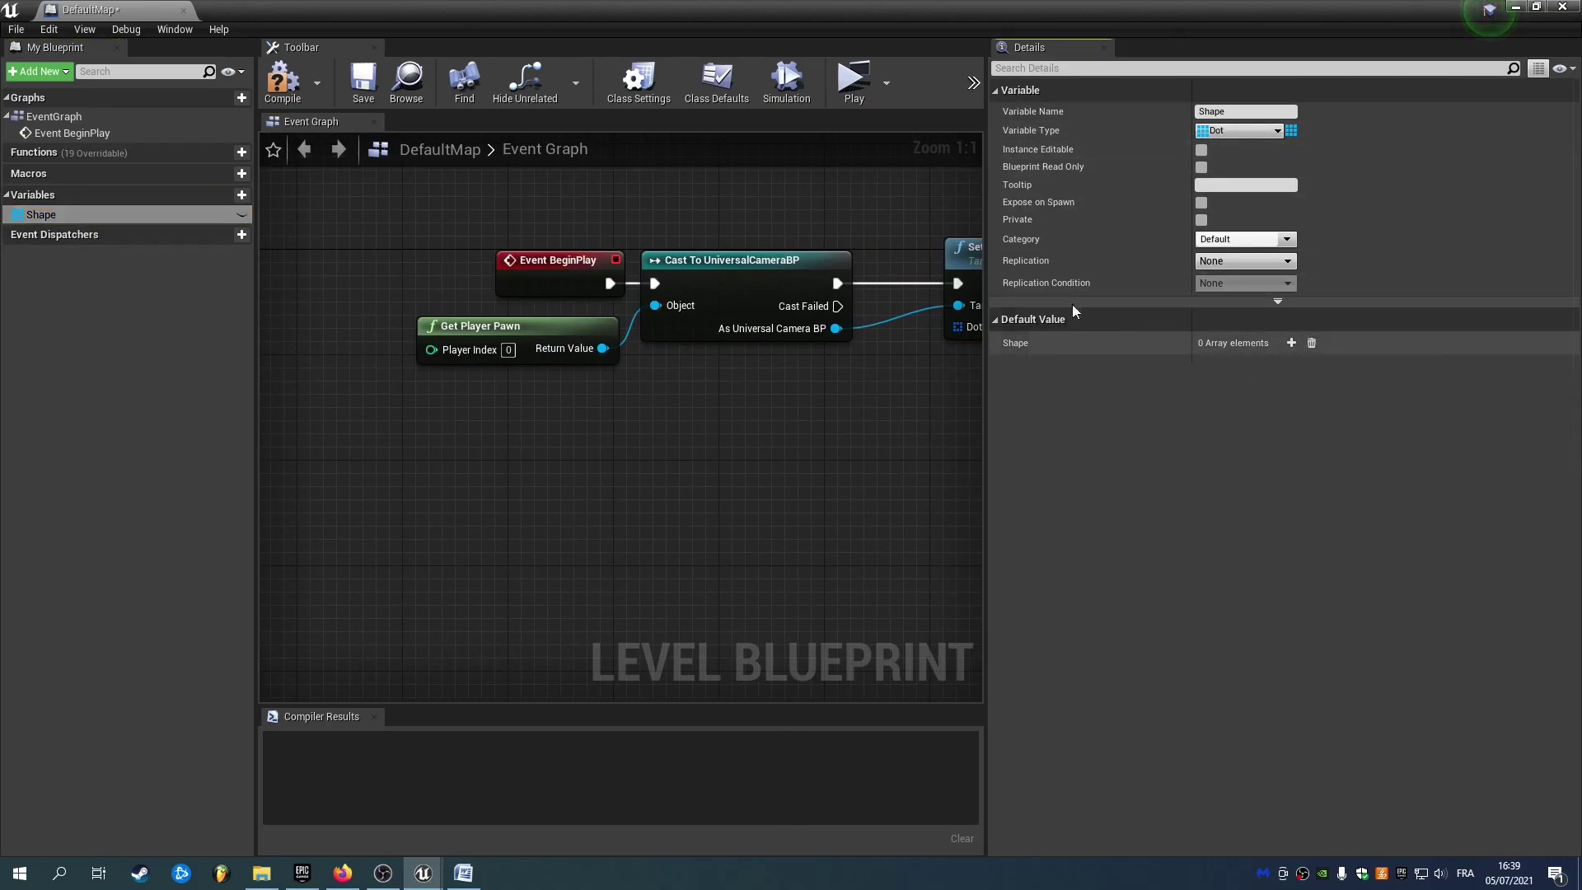
left_click(525, 83)
left_click(1221, 368)
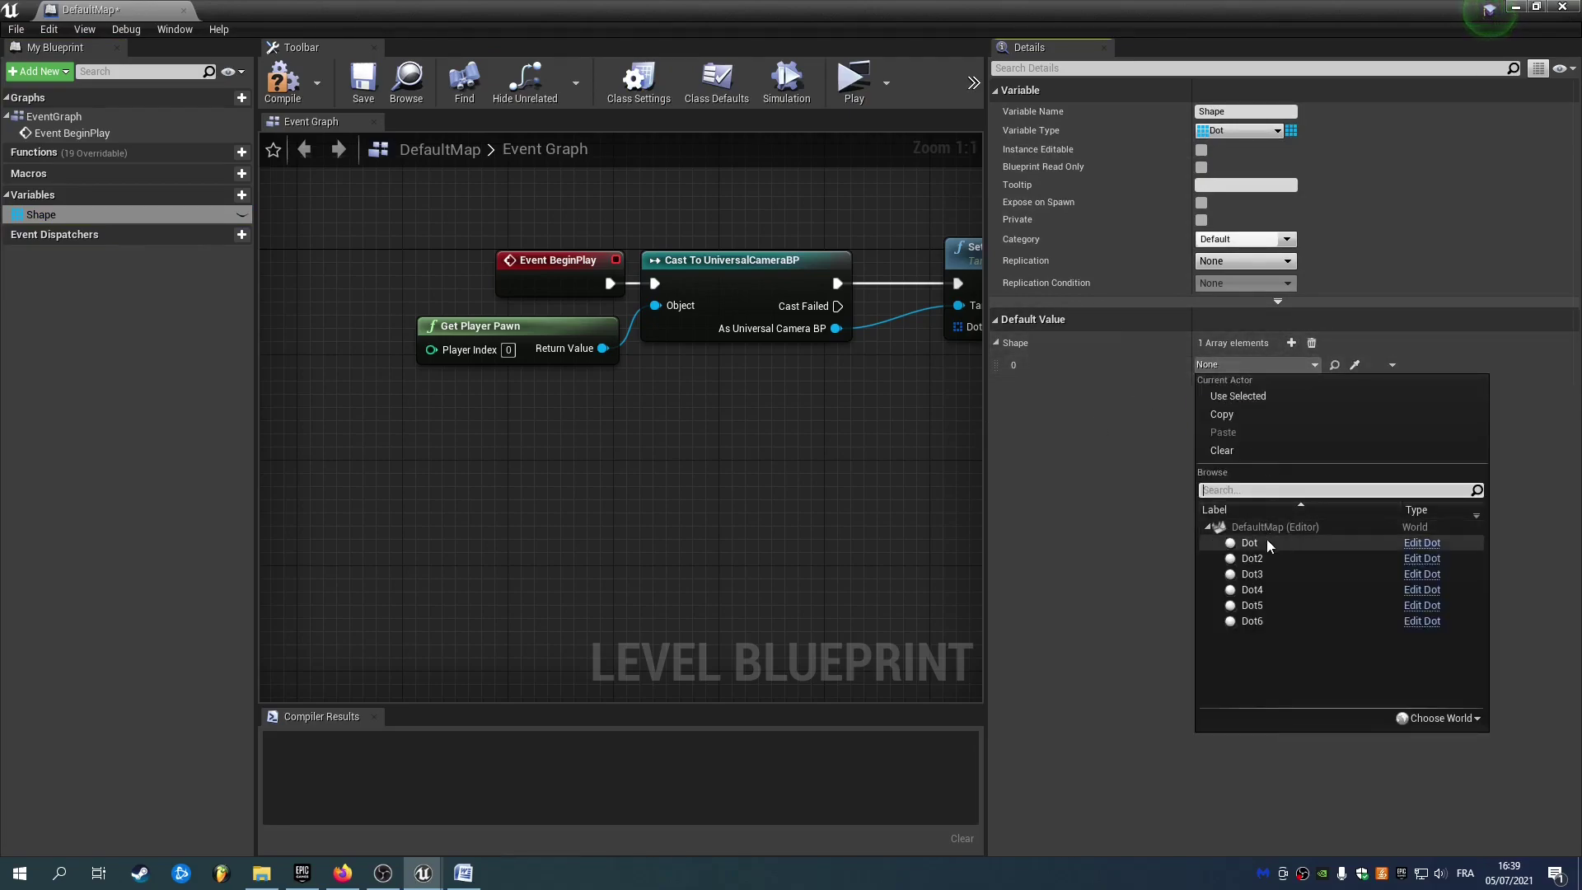
left_click(1267, 539)
left_click(1290, 343)
left_click(1258, 394)
left_click(1258, 565)
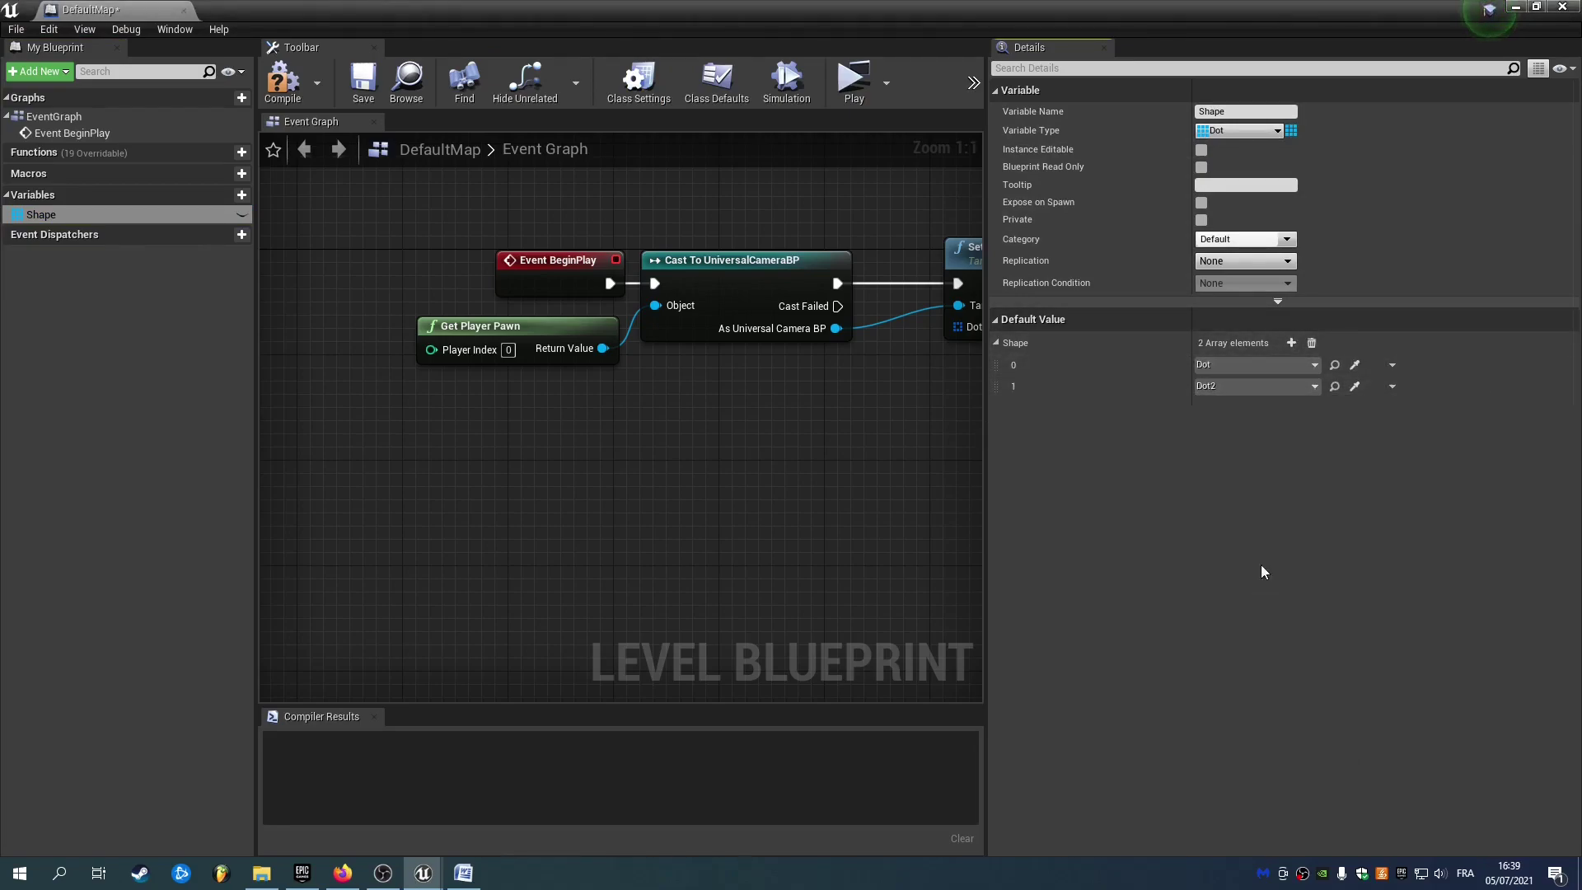
Add Dot3, Dot4, Dot5 and Dot6 as further elements of the Shape array and compile the Level Blueprint.
left_click(1243, 410)
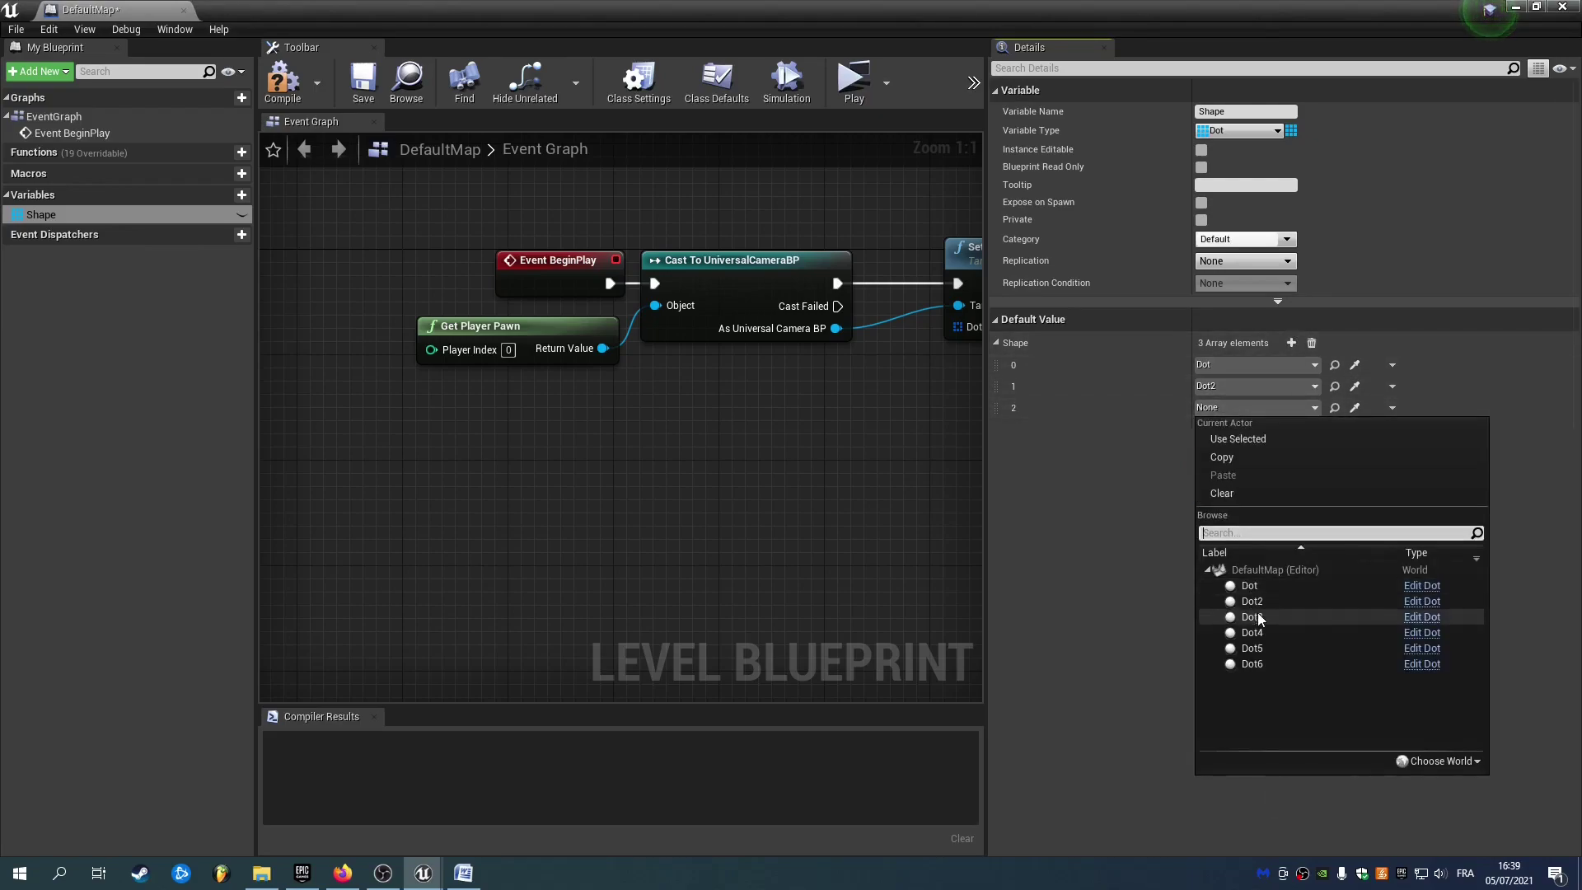
left_click(1254, 616)
left_click(1290, 343)
left_click(1247, 429)
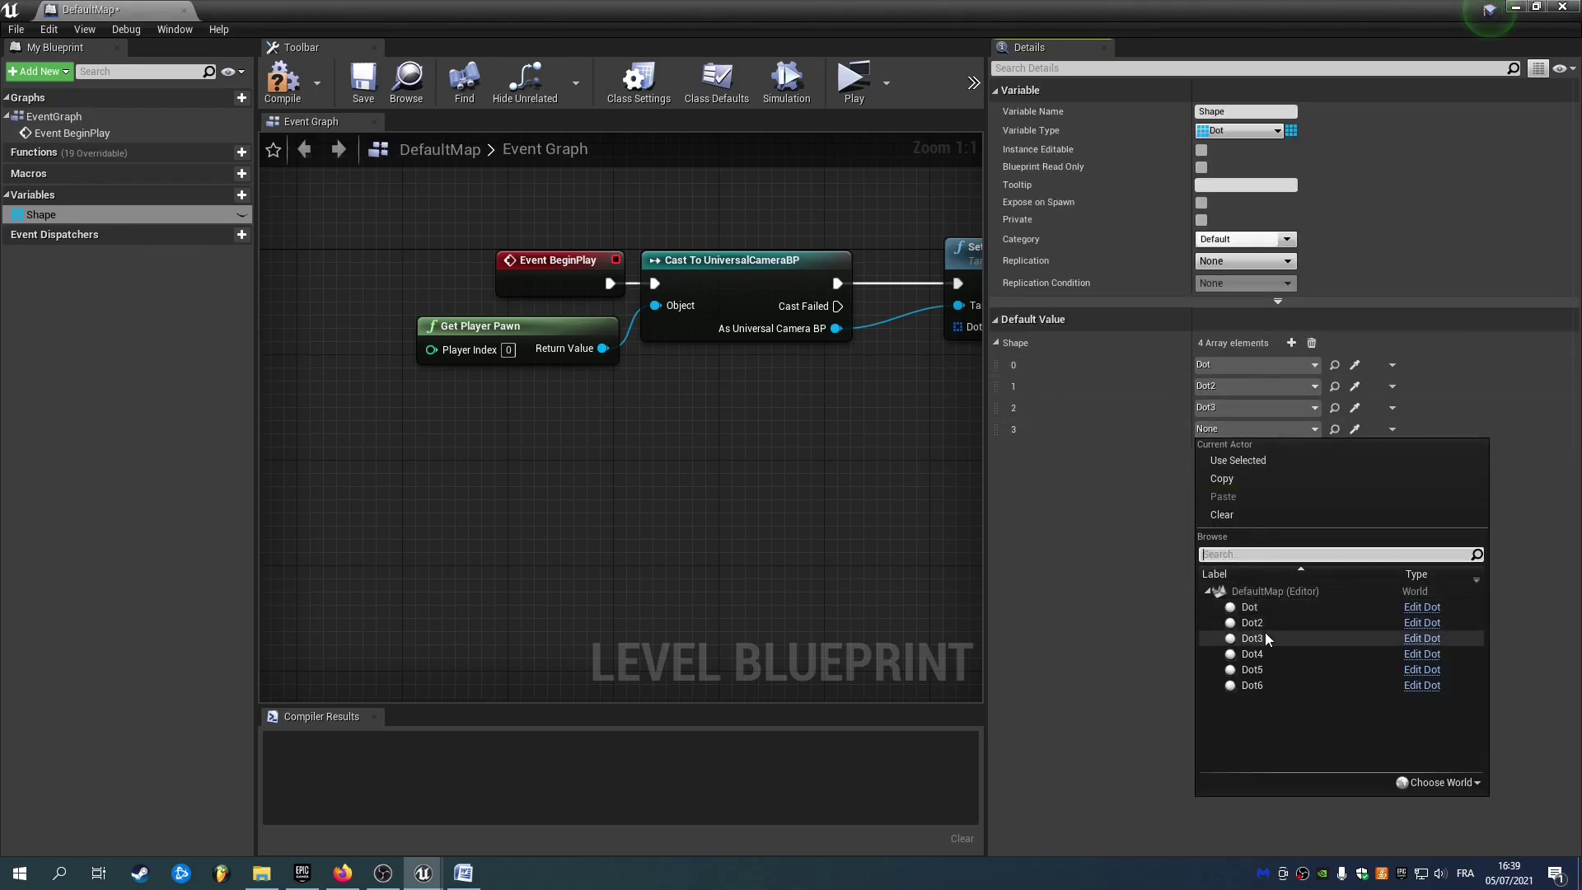
left_click(1253, 653)
left_click(1291, 343)
left_click(1249, 451)
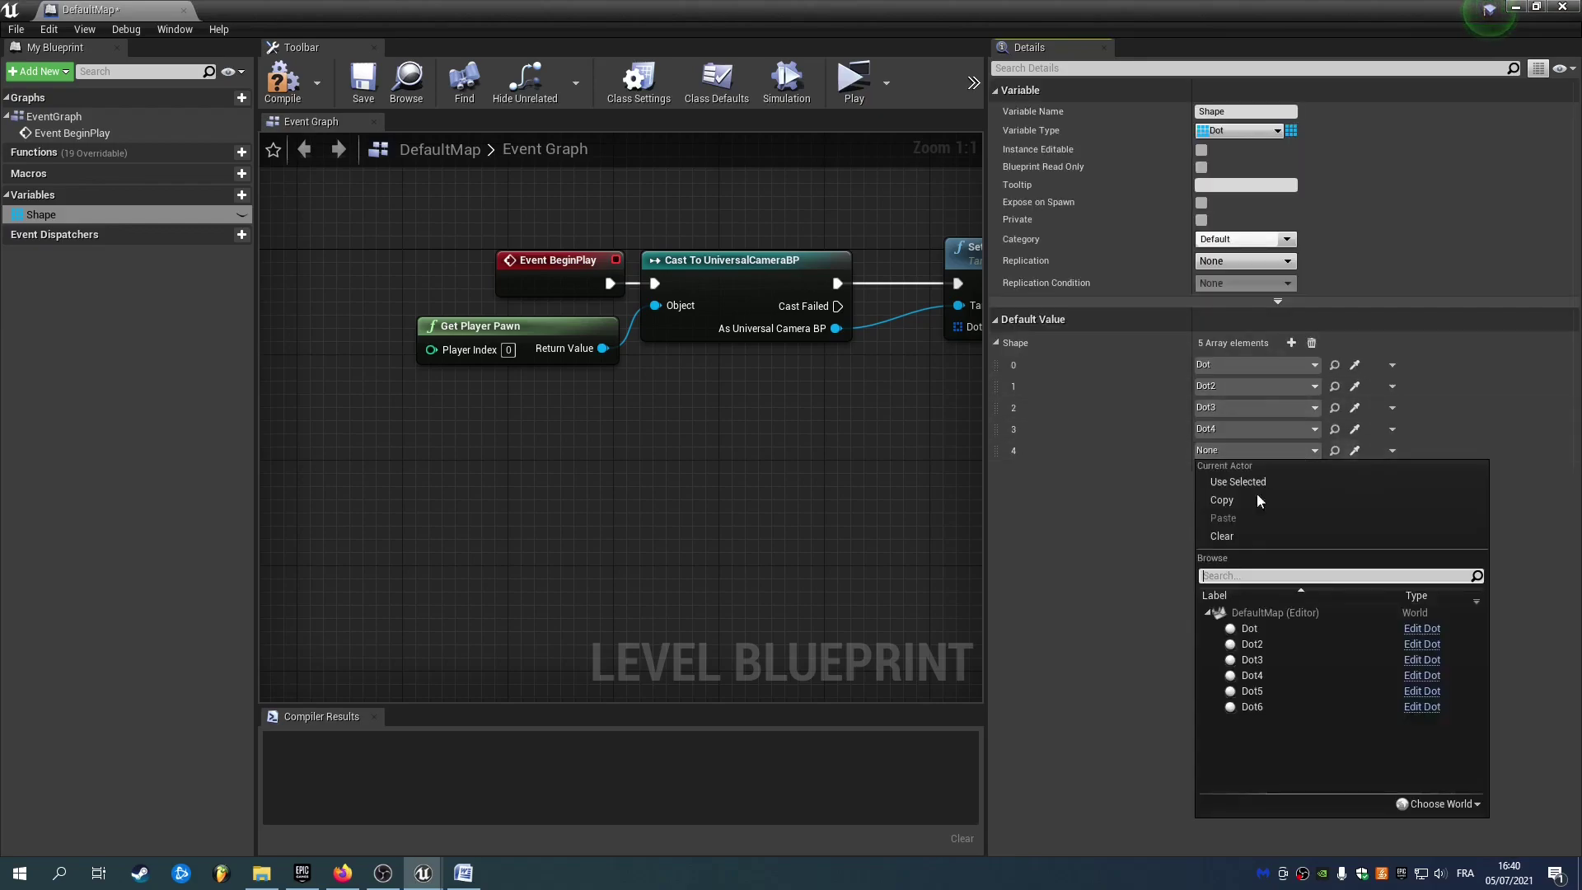
left_click(1252, 692)
left_click(1290, 343)
left_click(1250, 472)
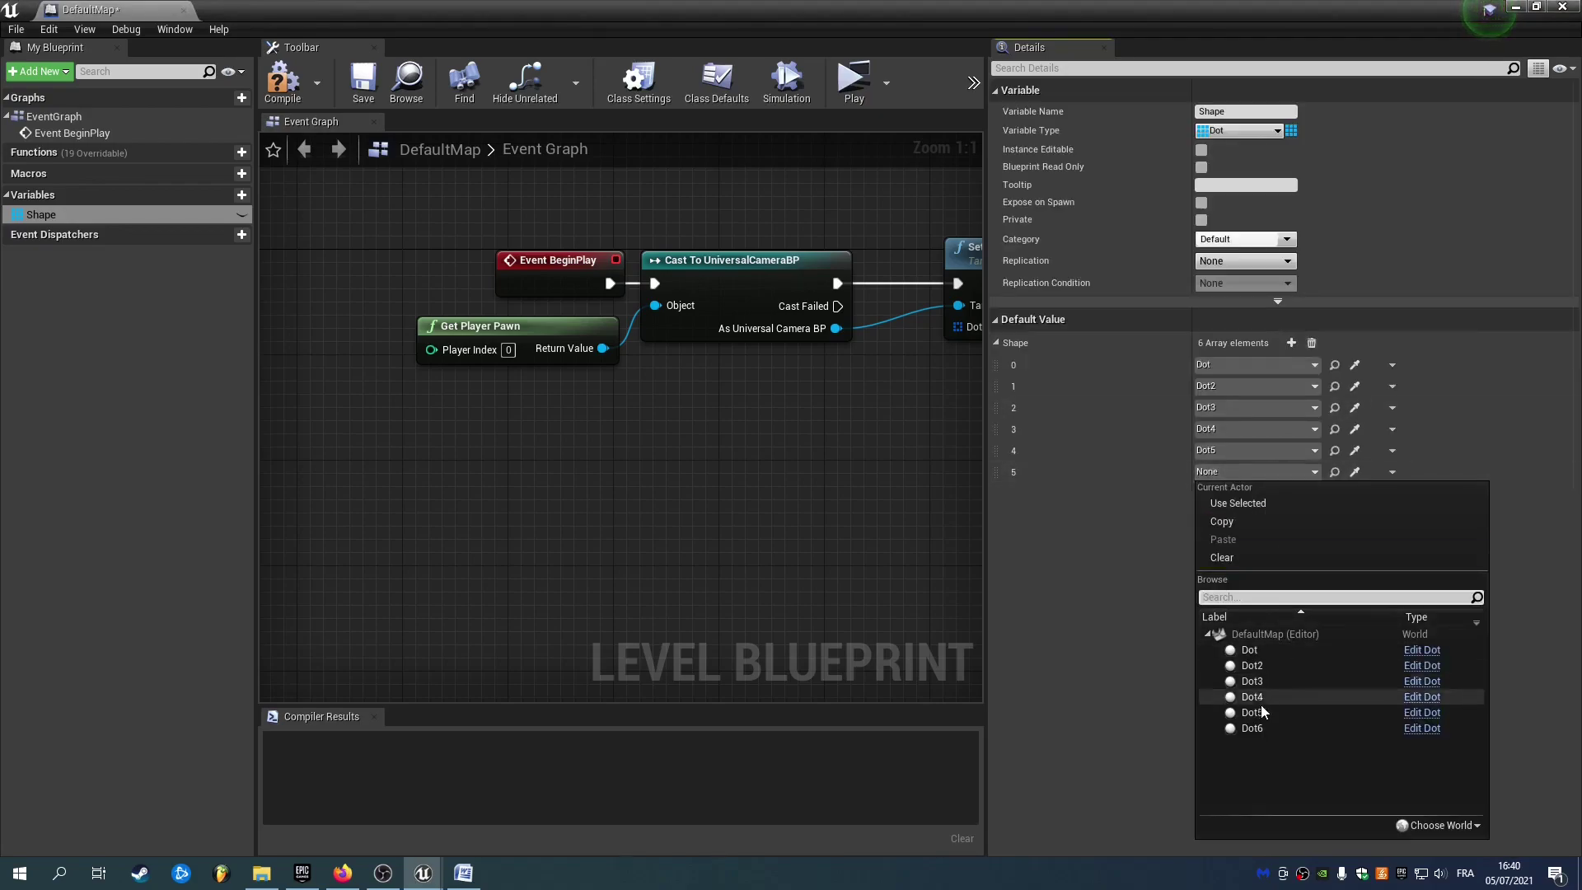
left_click(1252, 706)
left_click(302, 87)
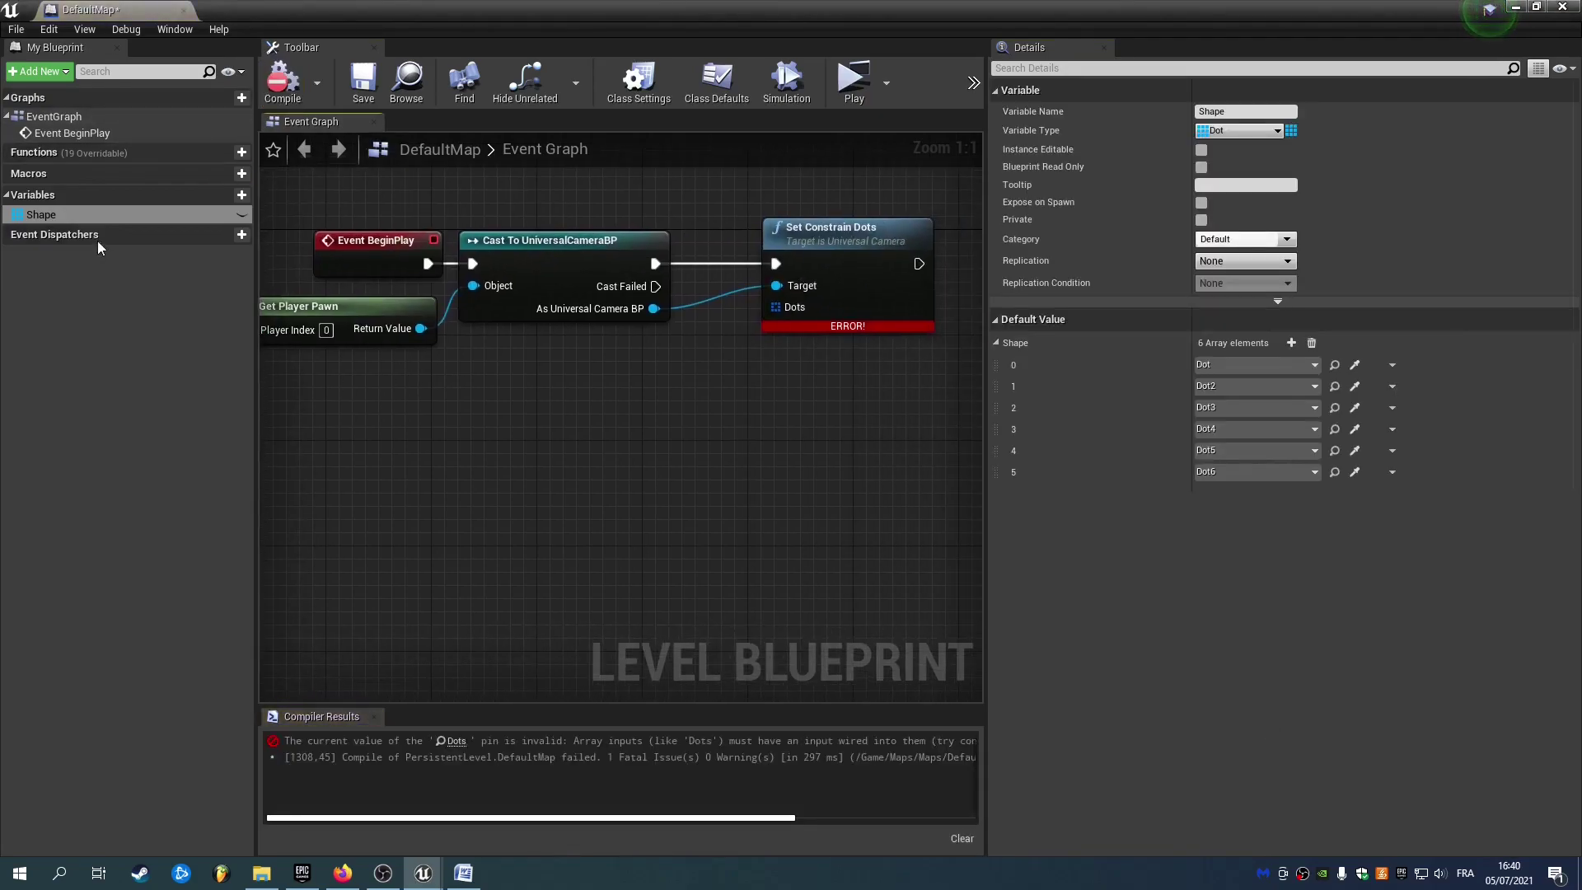
Place a Shape getter in the graph and add a Get Actors Location 2D node from the cast's camera output.
left_click_drag(540, 480, 540, 480, "ctrl")
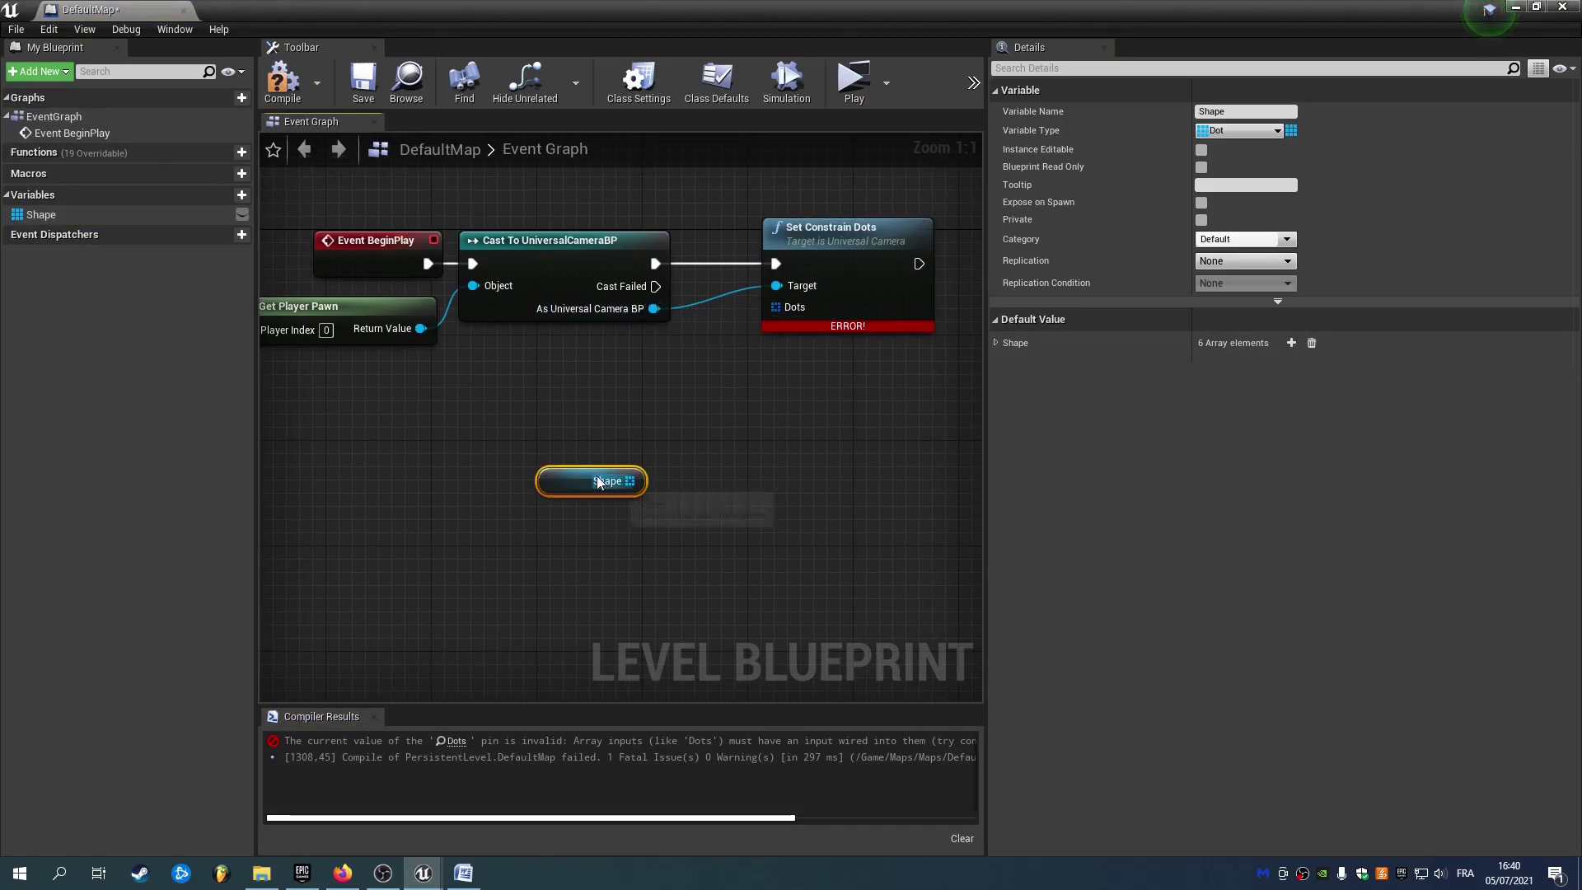
left_click_drag(634, 309, 704, 414)
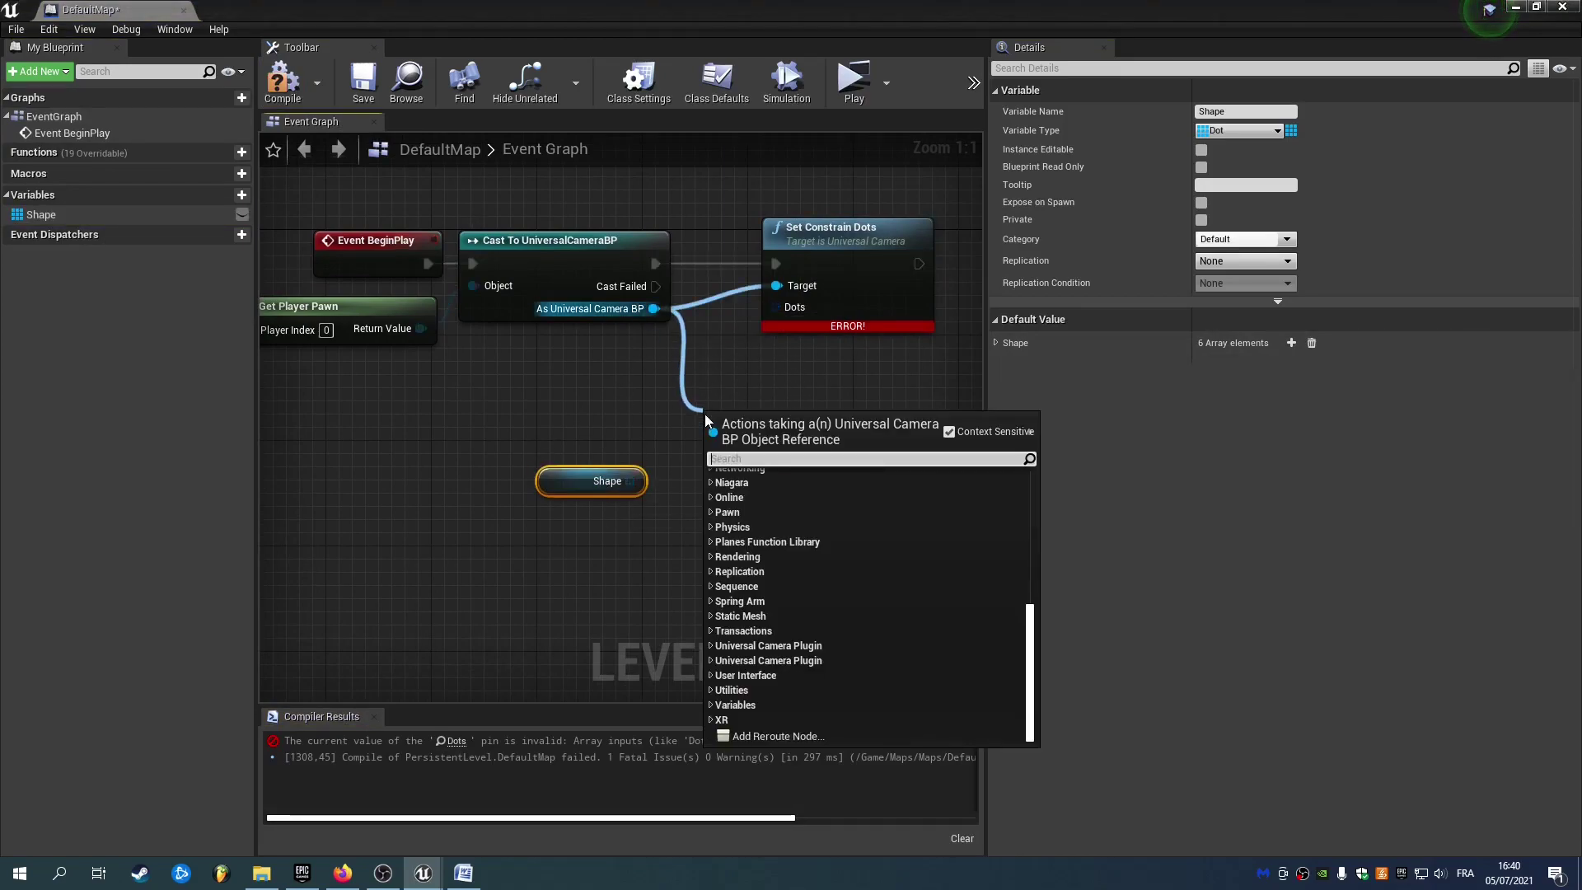
type("2D")
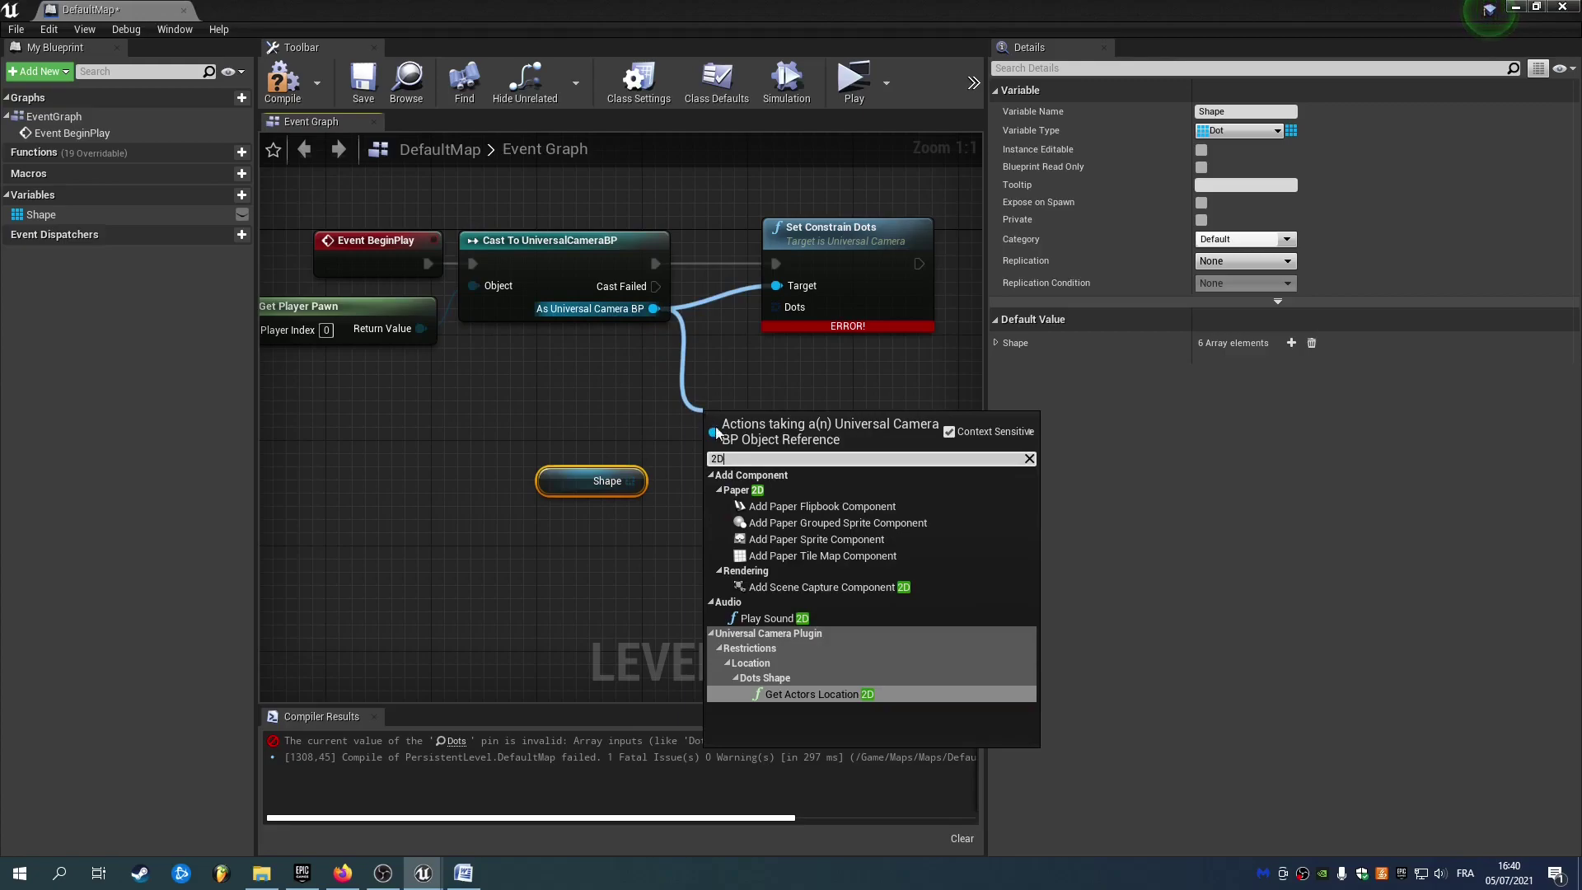
left_click(823, 695)
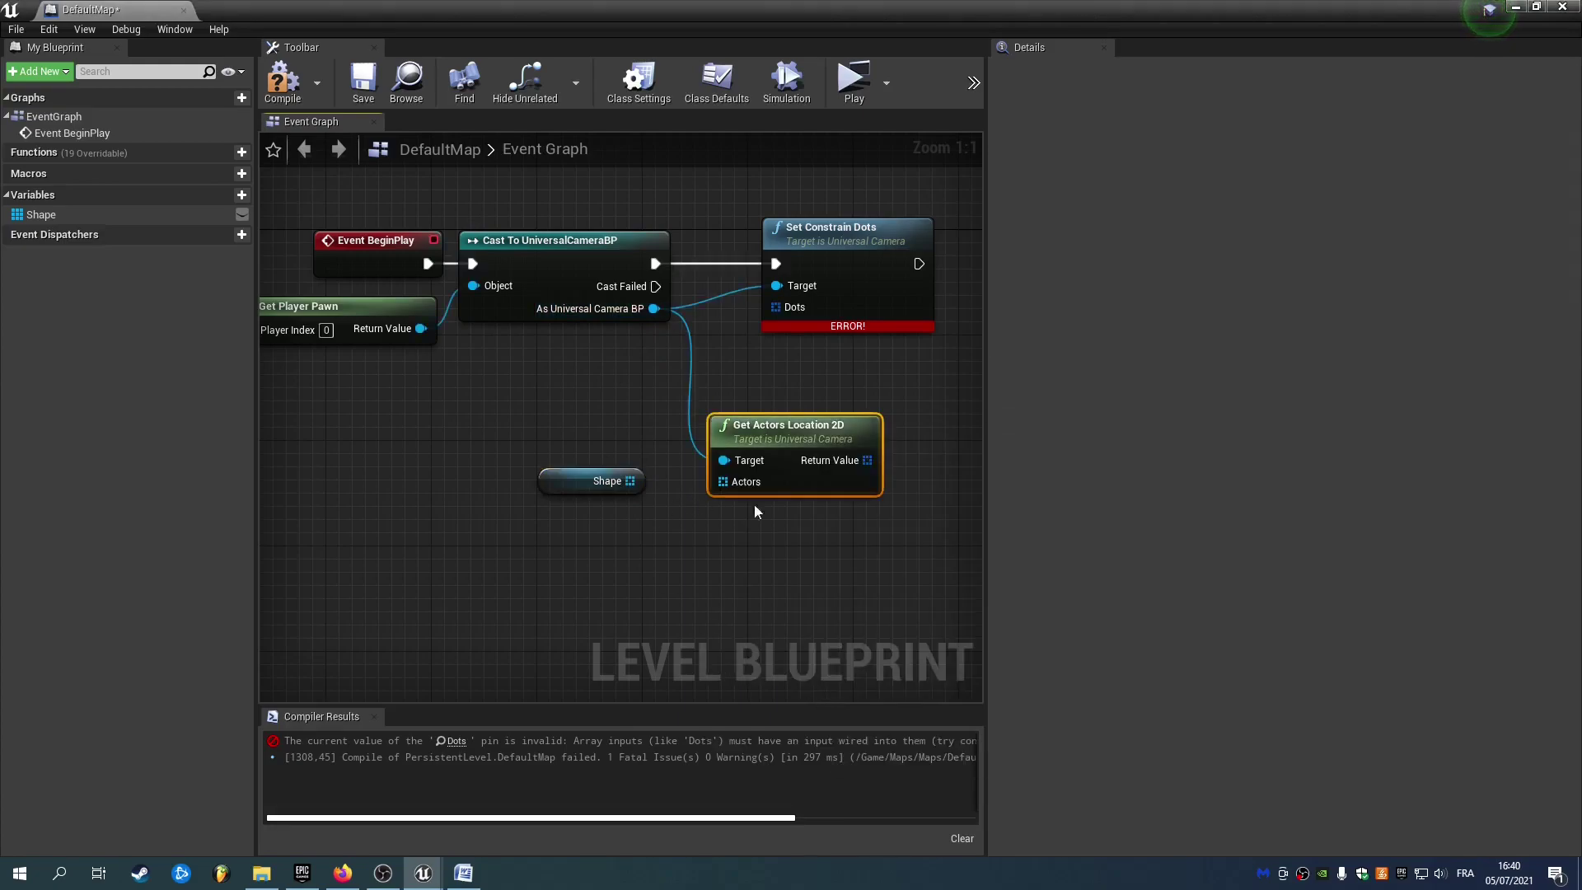
Wire Shape into Actors and the Get Actors Location 2D result into Dots, tidy the nodes, and compile and save the Level Blueprint.
left_click_drag(621, 494, 494, 423)
right_click_drag(579, 473, 488, 456)
left_click_drag(495, 427, 493, 426)
right_click_drag(698, 501, 588, 484)
left_click_drag(619, 380, 575, 273)
left_click(692, 270)
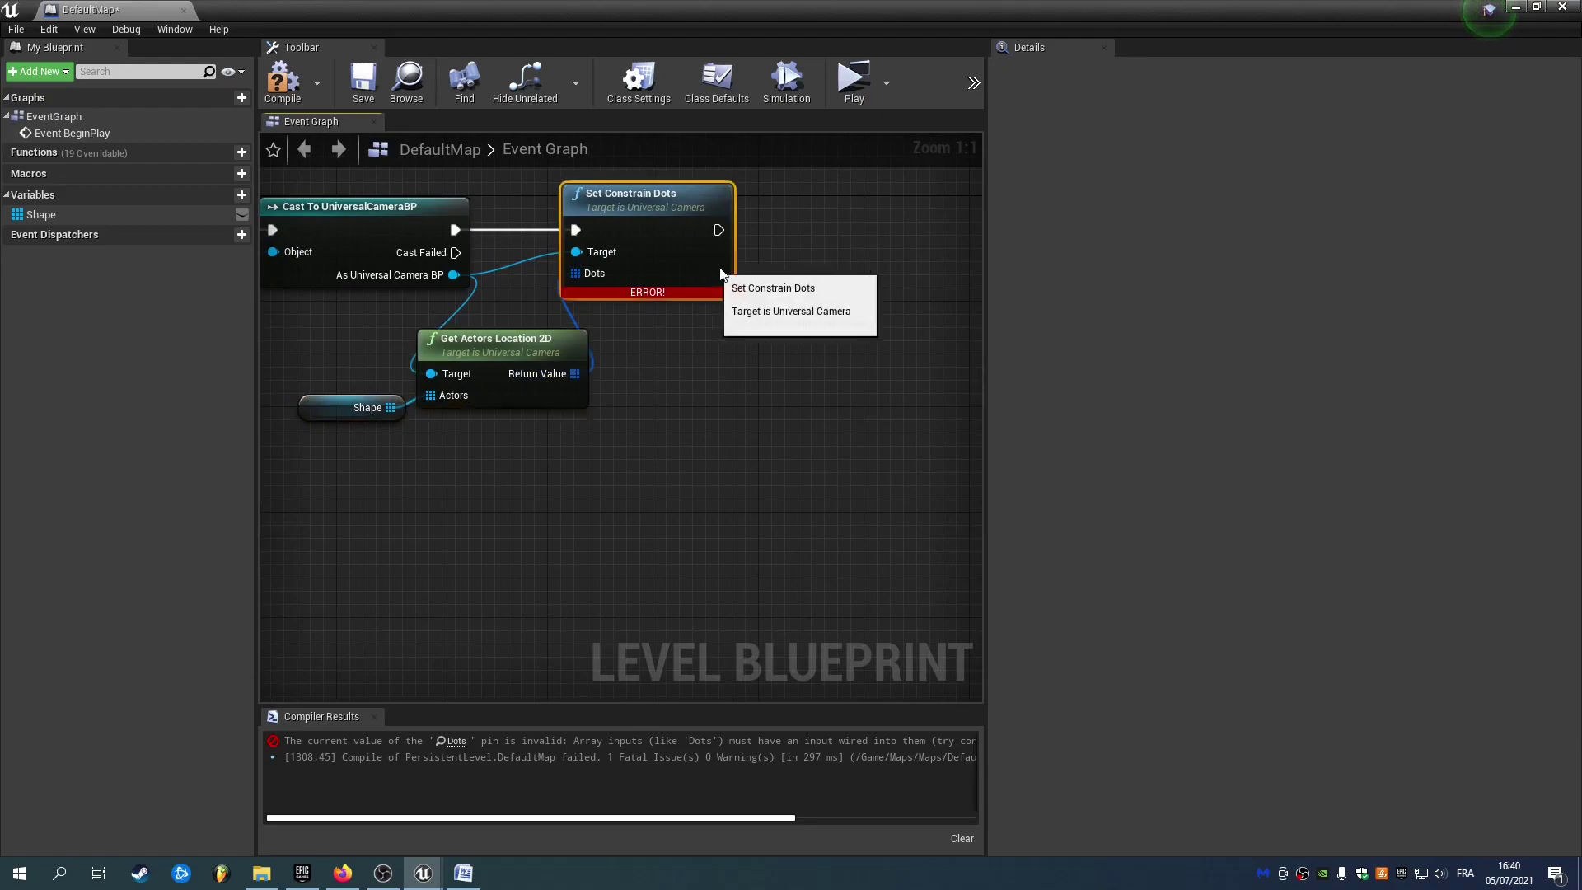
left_click_drag(692, 270, 771, 270)
left_click(680, 325)
right_click_drag(680, 324, 805, 370)
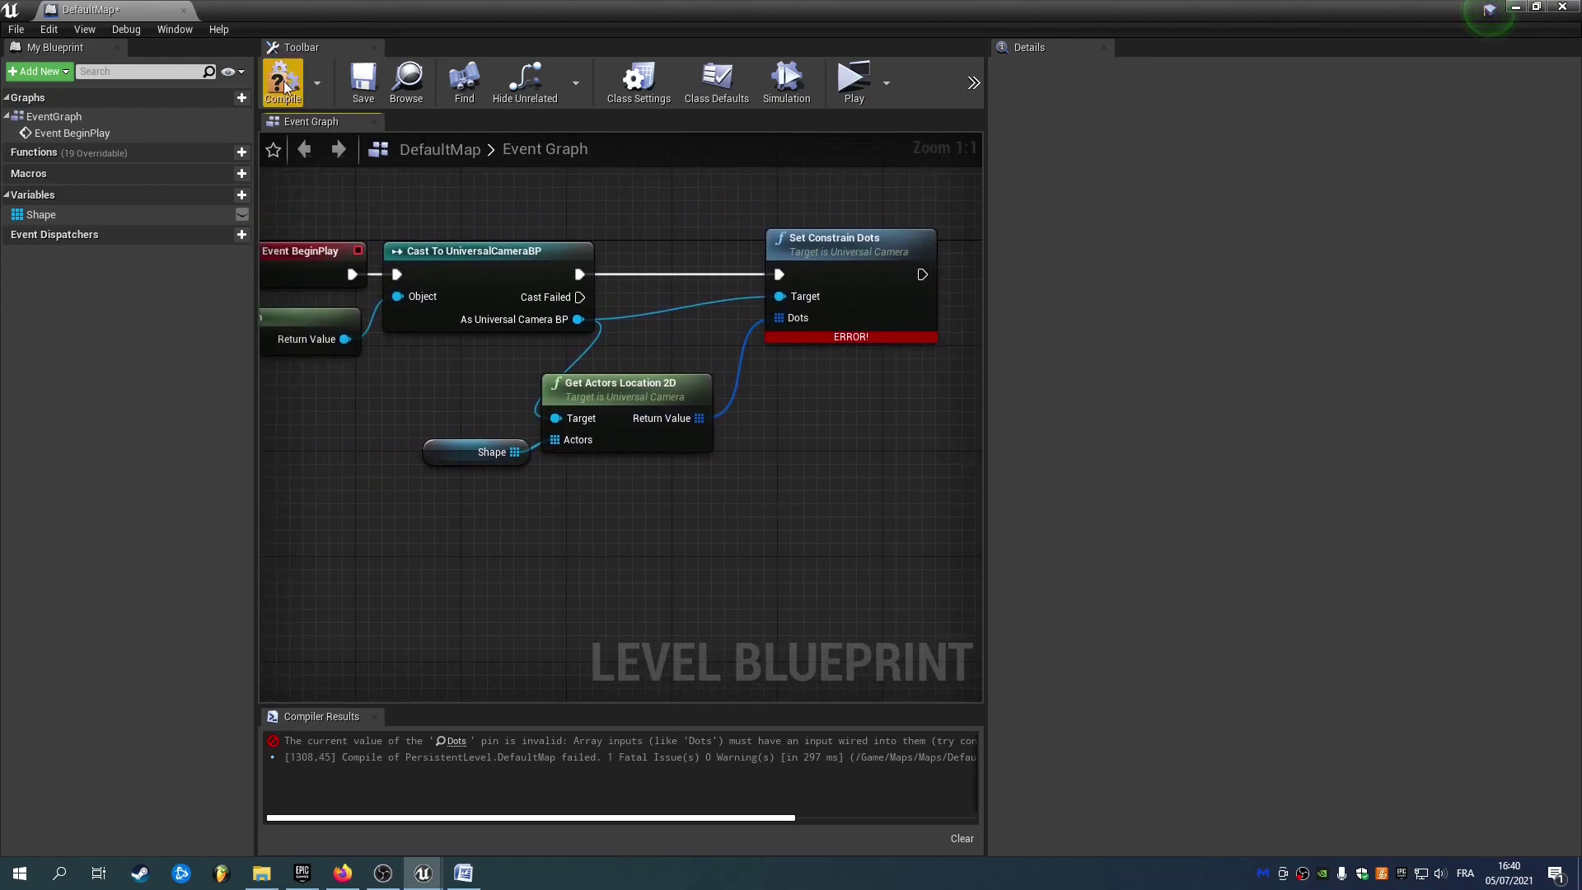
left_click(363, 82)
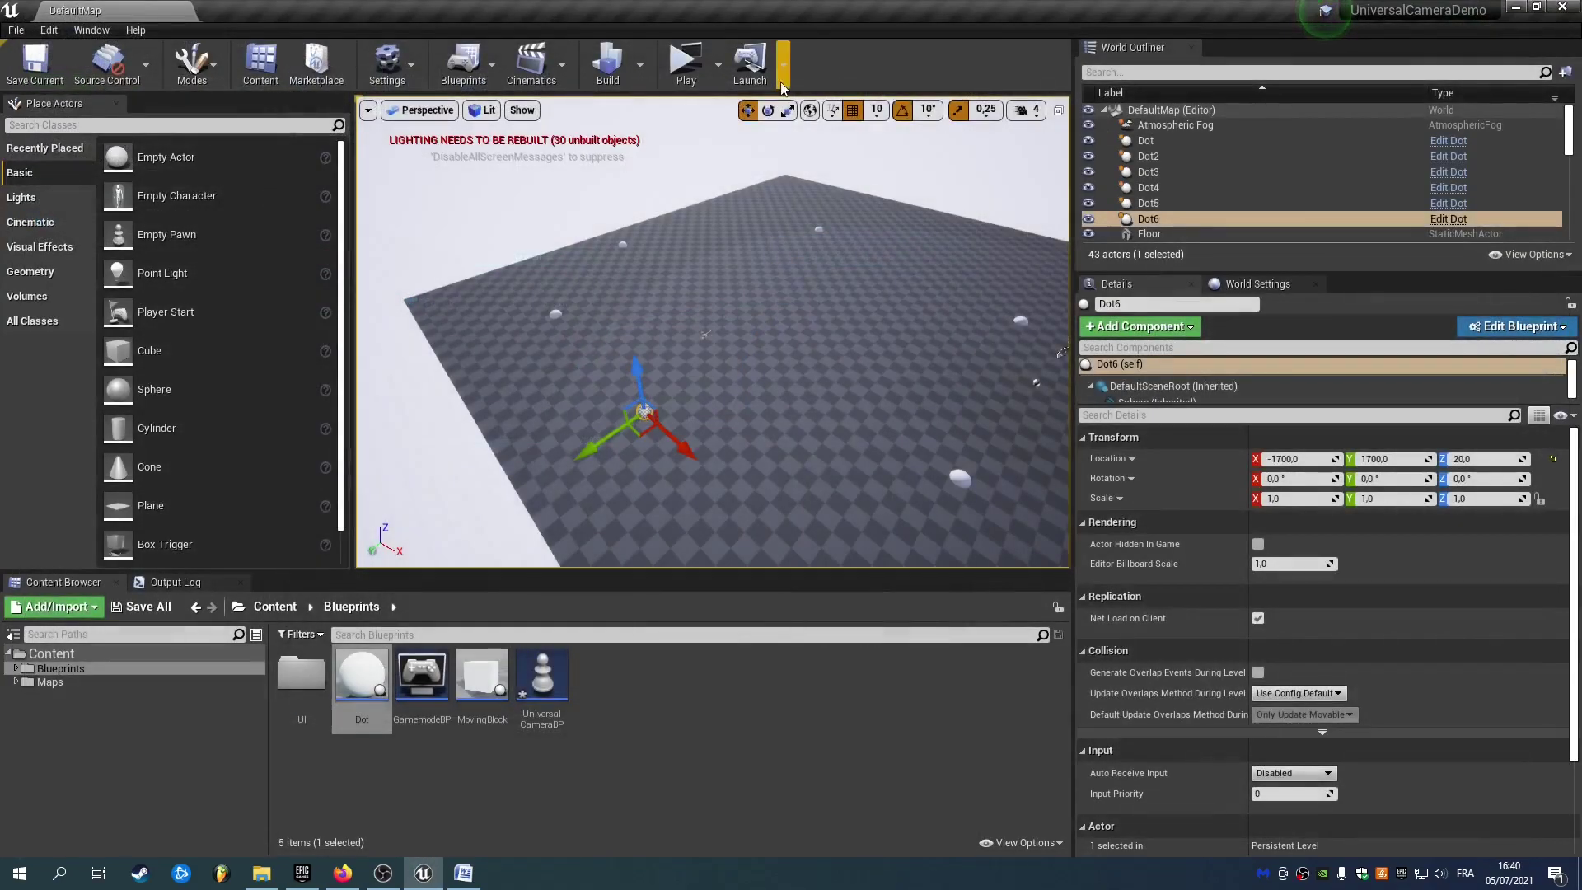
key("Escape")
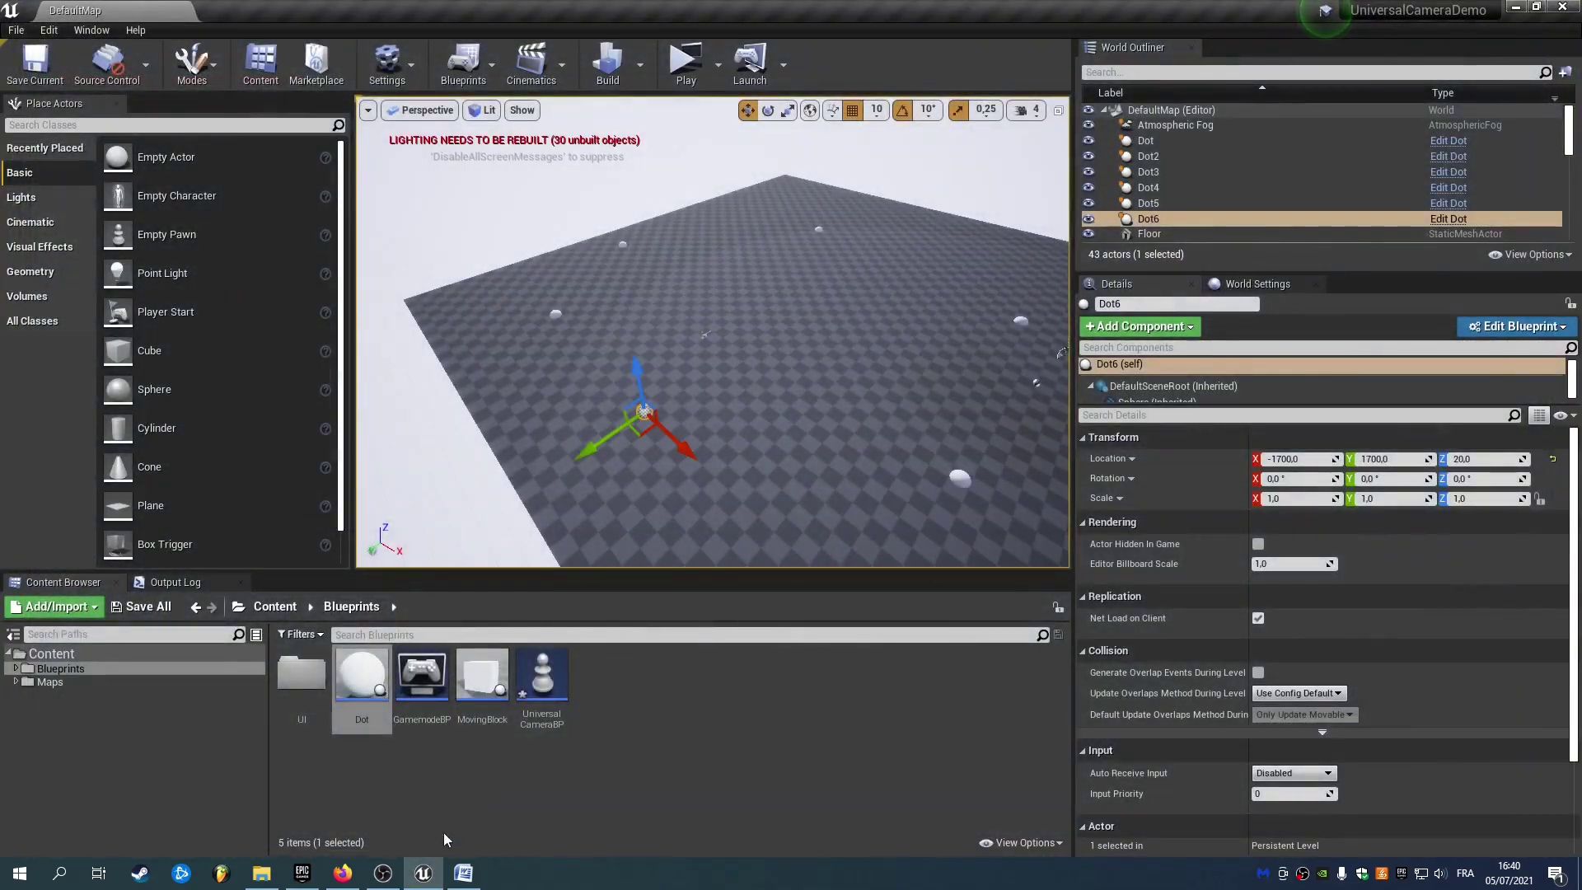
Open UniversalCameraBP, check its Constrain Location to Shape setting and run a brief play test.
double_click(539, 710)
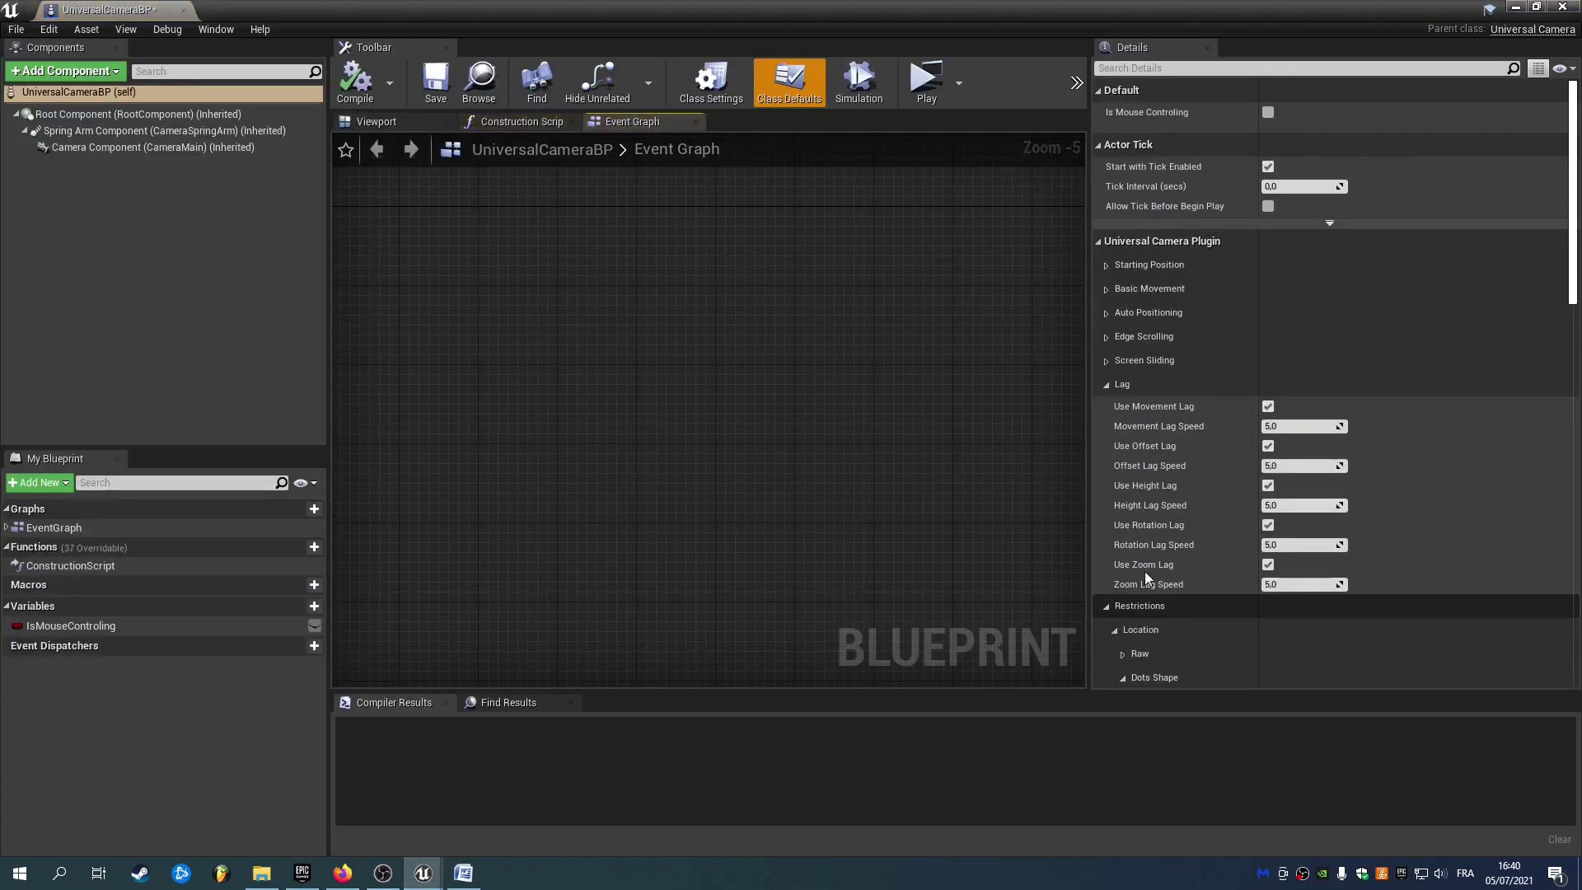
scroll(1146, 560, "down", 2)
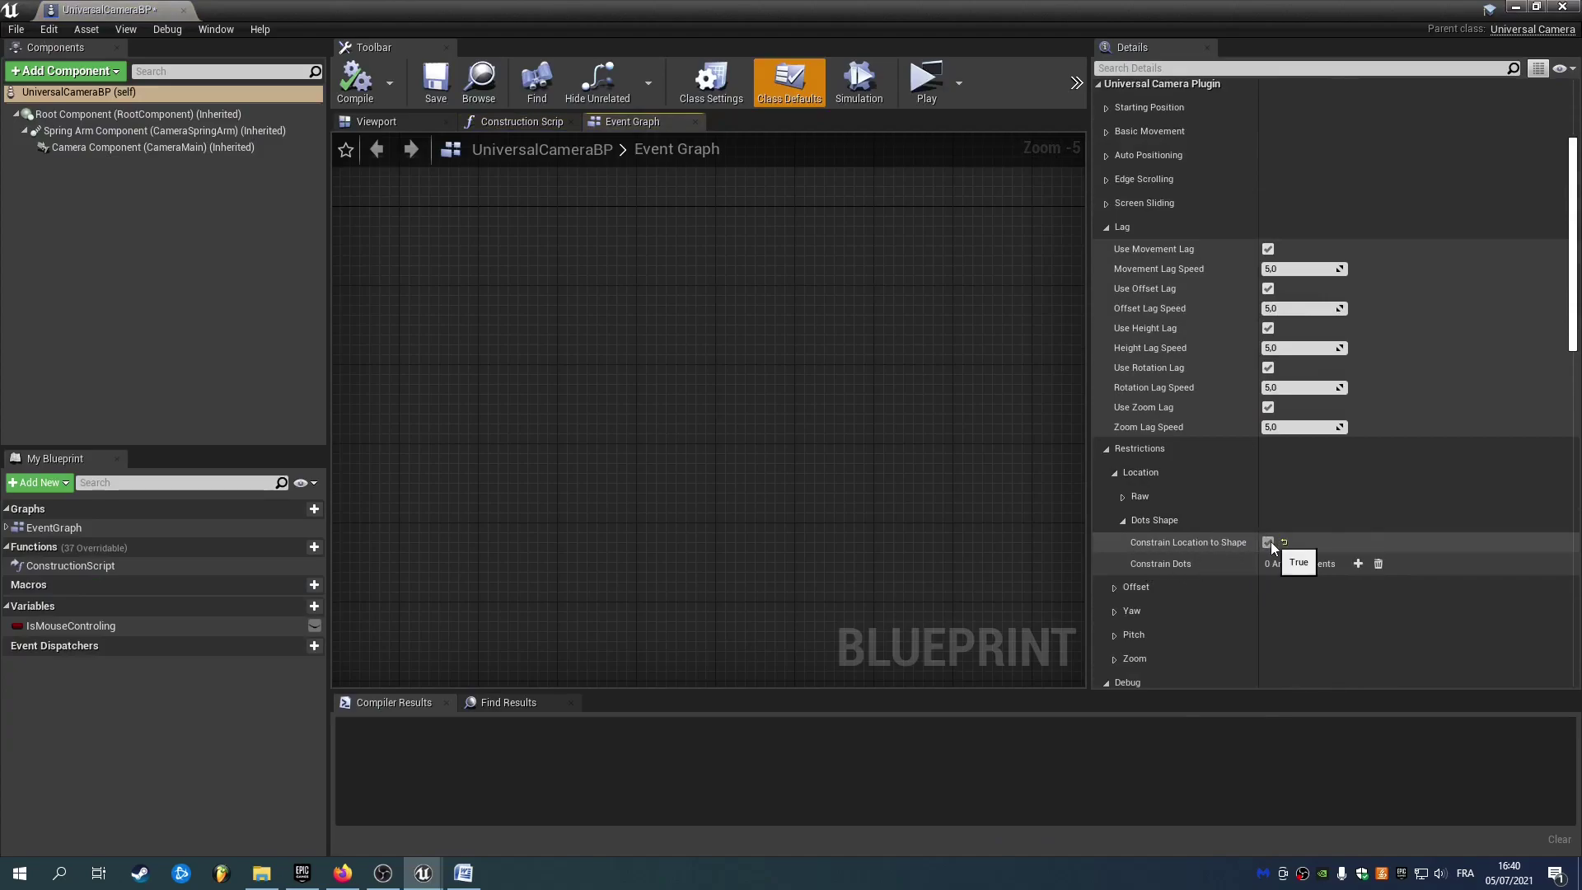
left_click(928, 74)
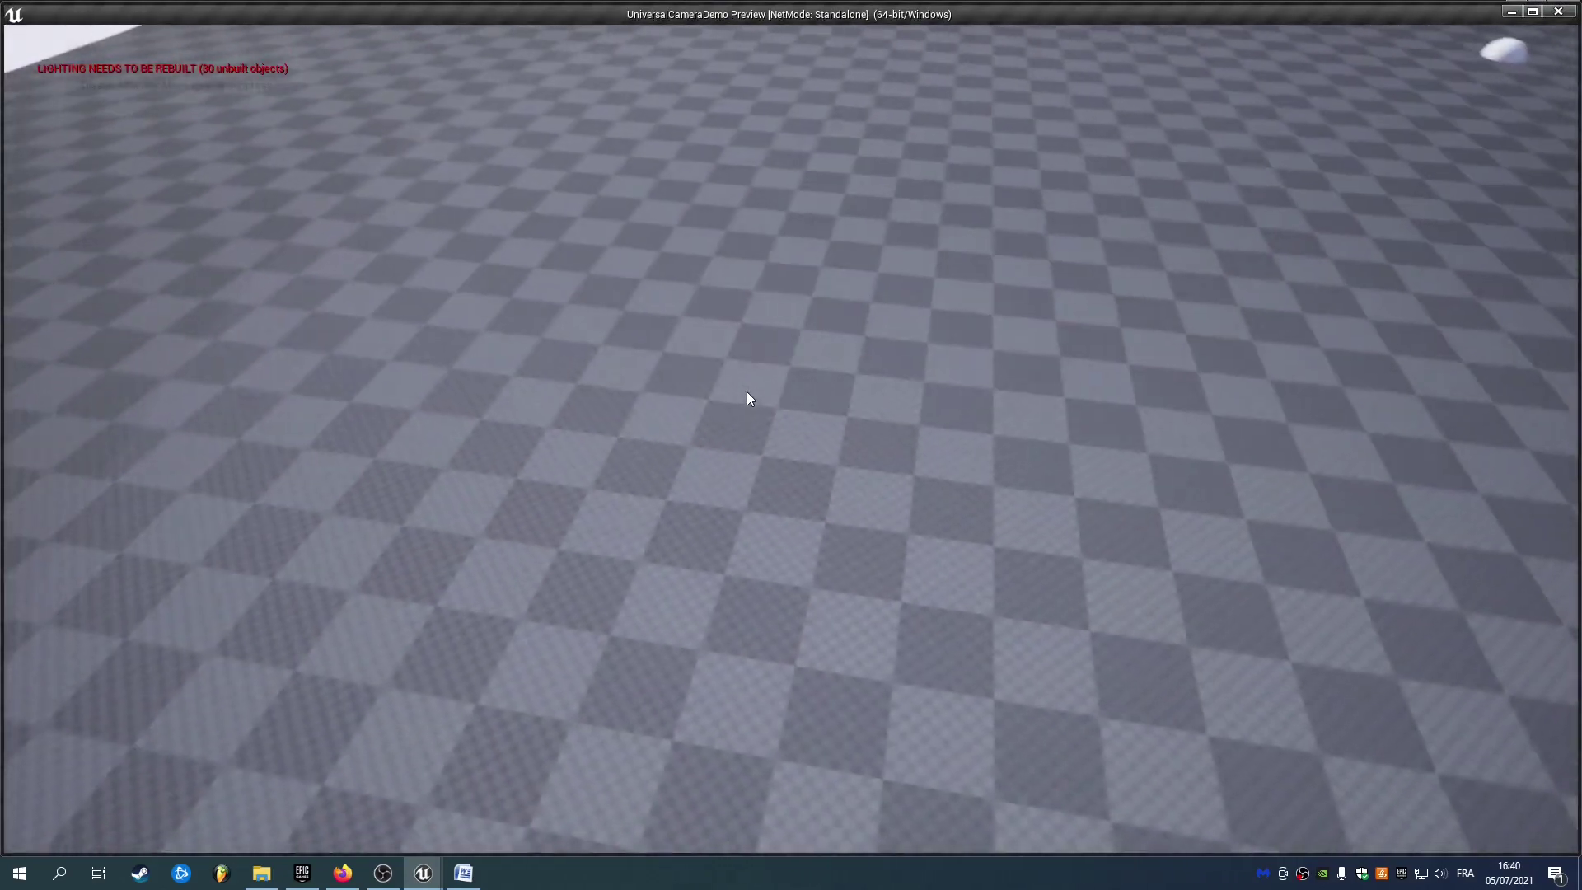
key("Escape")
Enable Draw Debug Spheres in UniversalCameraBP and play-test the camera's movement within the dot shape.
scroll(1178, 585, "down", 2)
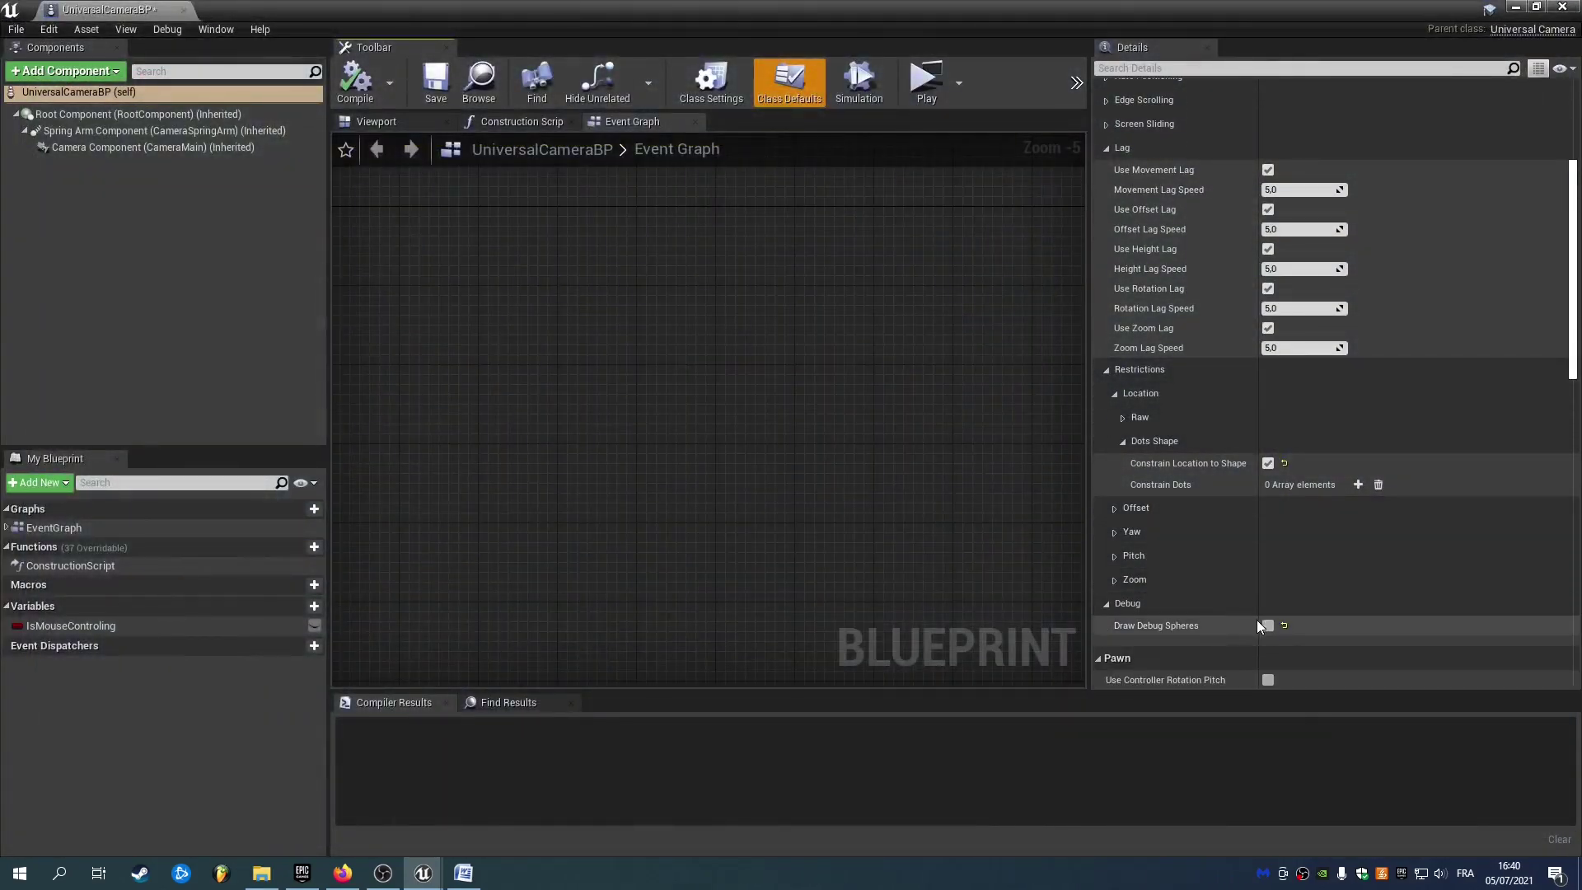
left_click(939, 86)
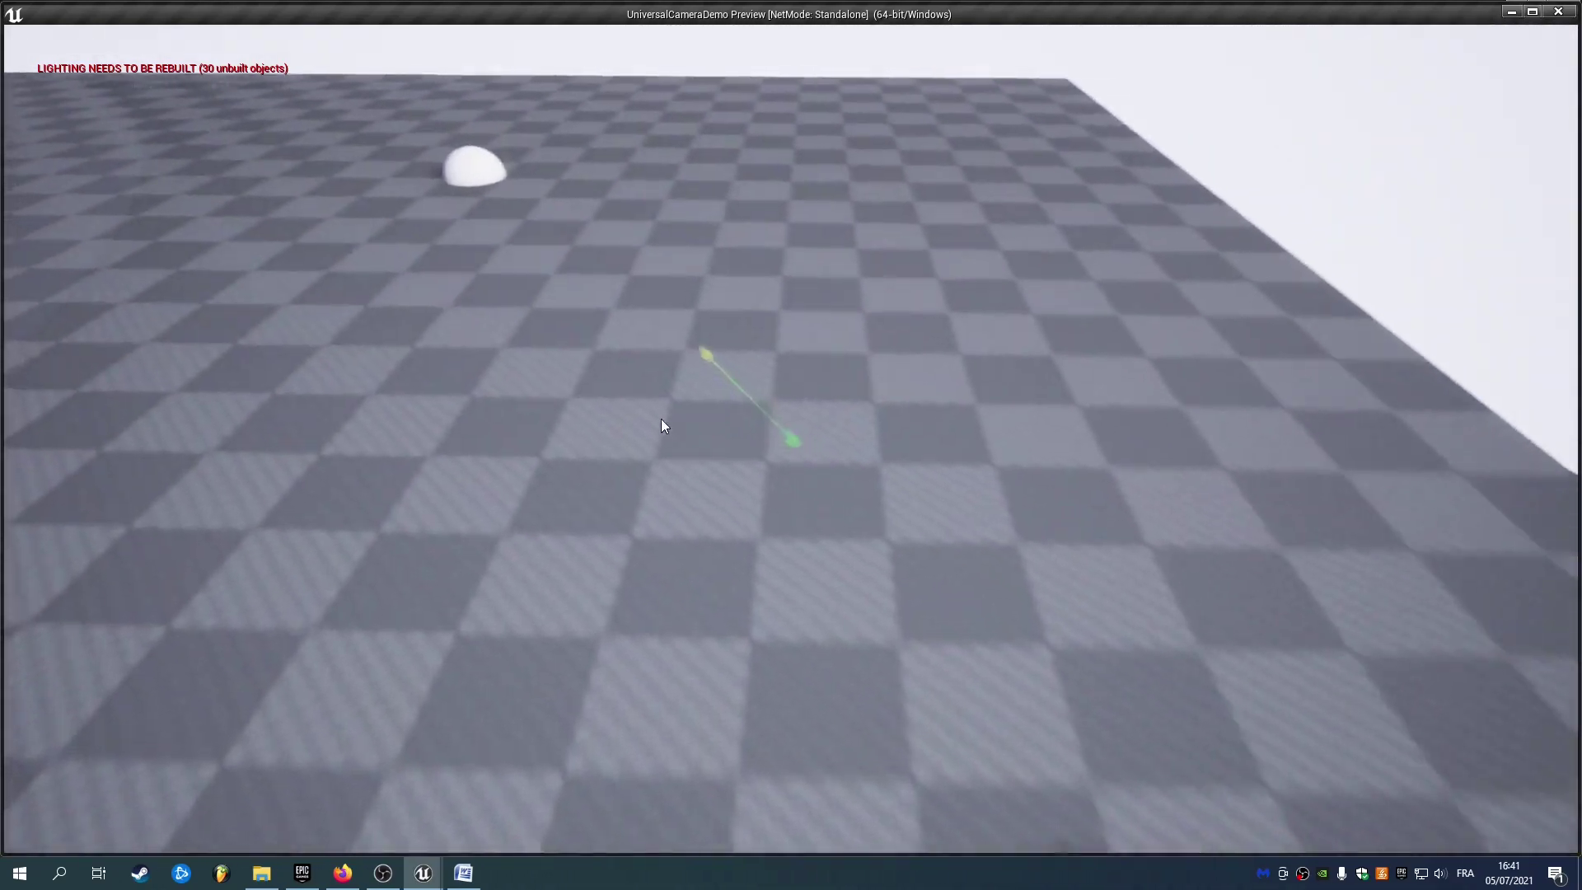
key("Escape")
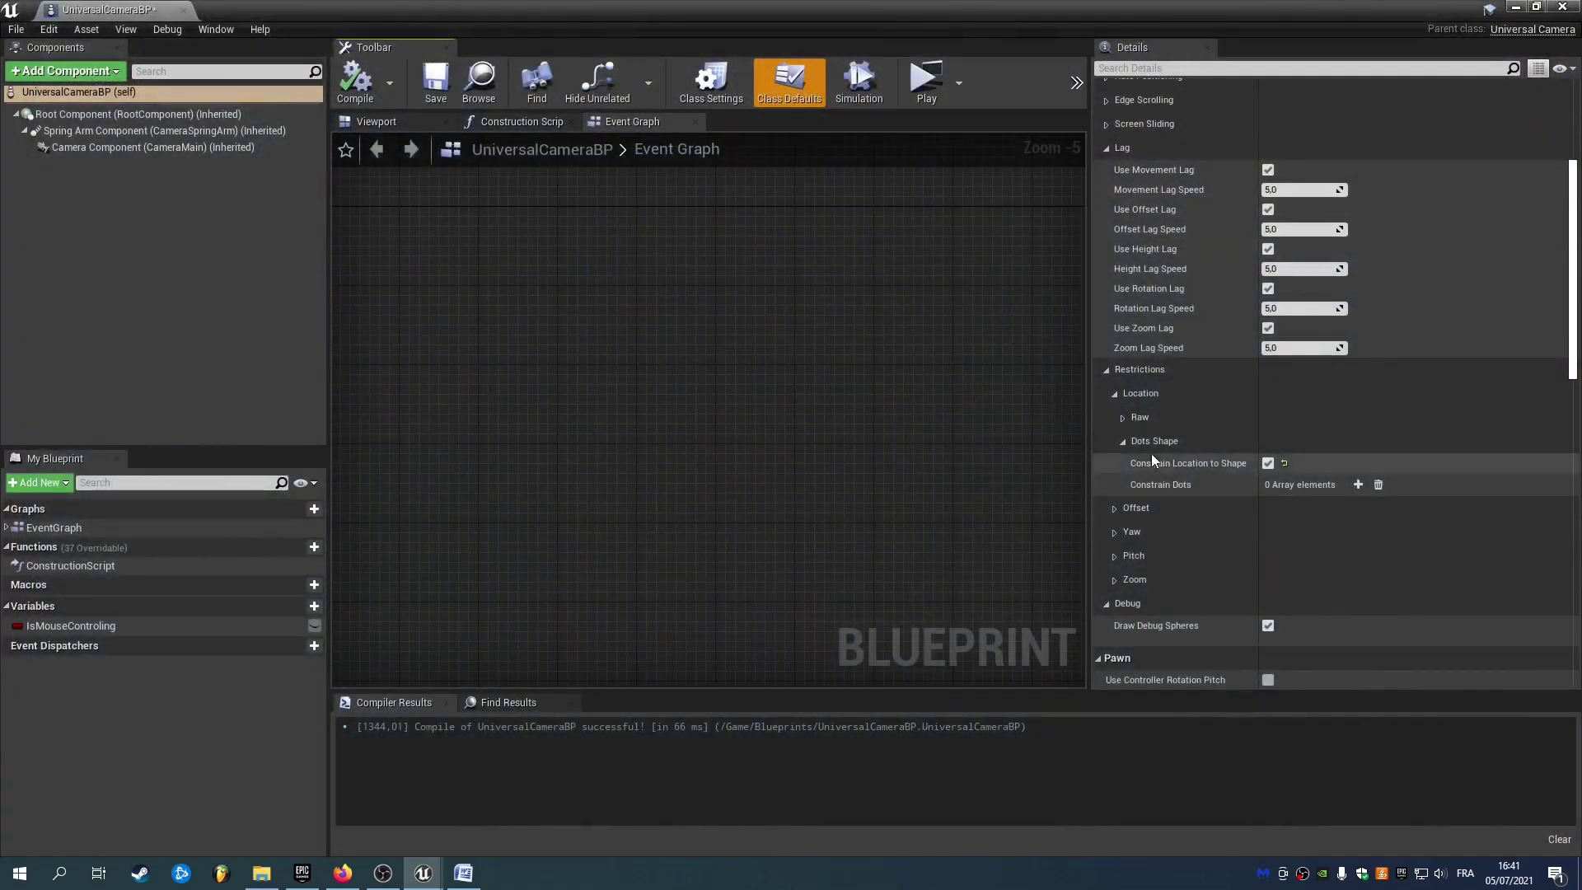
Check the Yaw restriction settings of UniversalCameraBP, then collapse the Universal Camera Plugin category.
scroll(931, 379, "down", 1)
left_click(1142, 531)
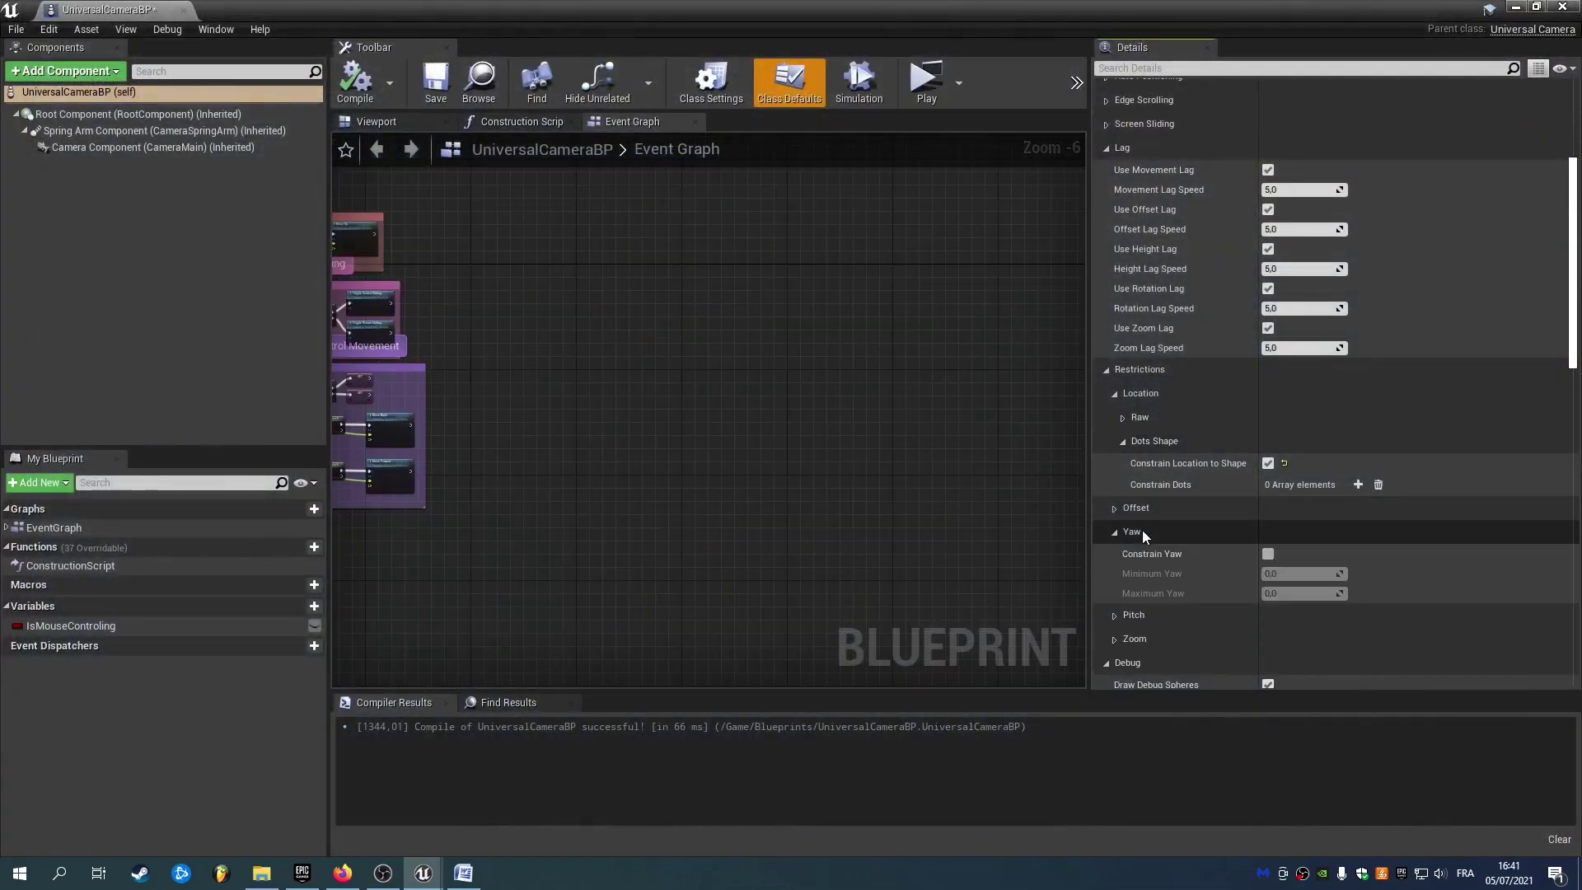
left_click(1142, 530)
scroll(1175, 547, "up", 3)
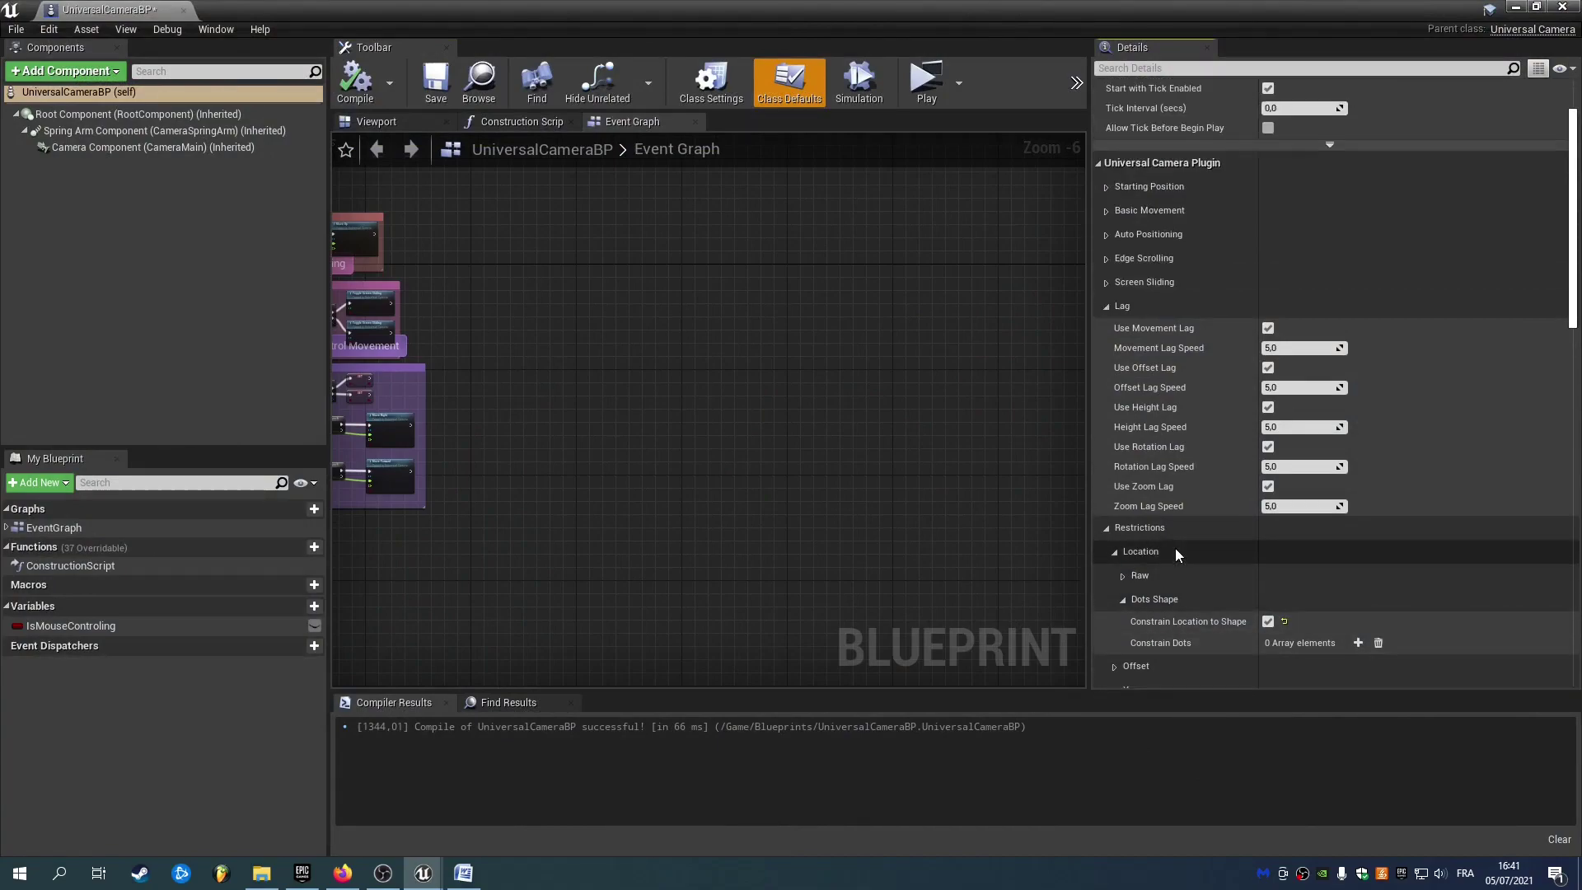
right_click_drag(908, 415, 818, 414)
left_click(1114, 194)
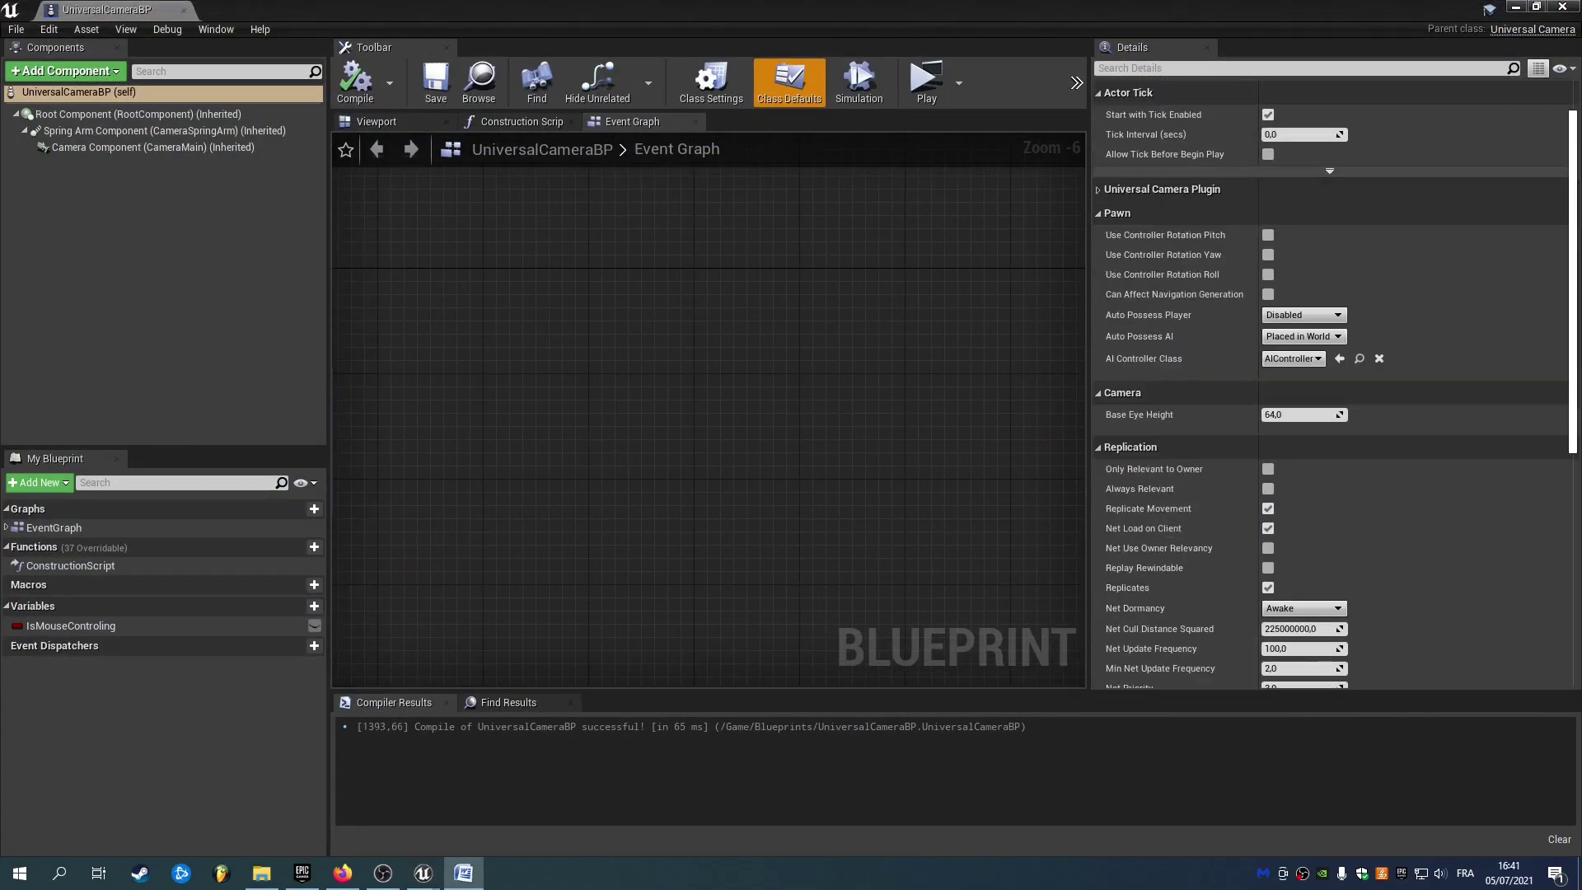
Examine the Basic Movement group and its InputAxis MoveForward event in the Event Graph, then close the Blueprint editor.
right_click_drag(509, 365, 977, 544)
right_click_drag(915, 399, 898, 332)
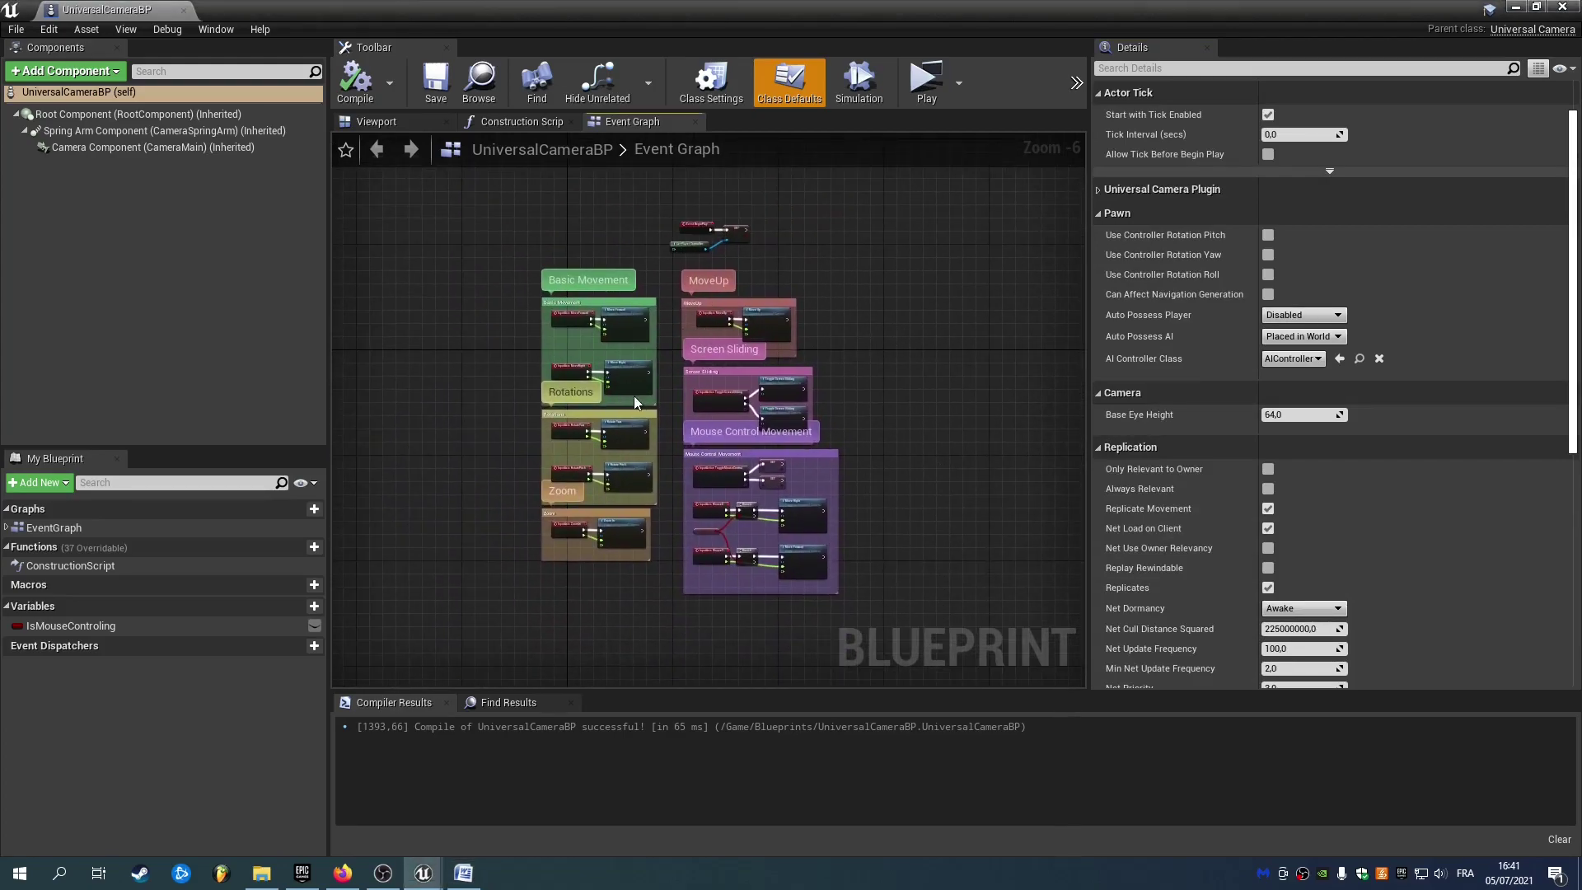
scroll(634, 403, "up", 6)
right_click_drag(780, 321, 876, 487)
left_click(486, 303)
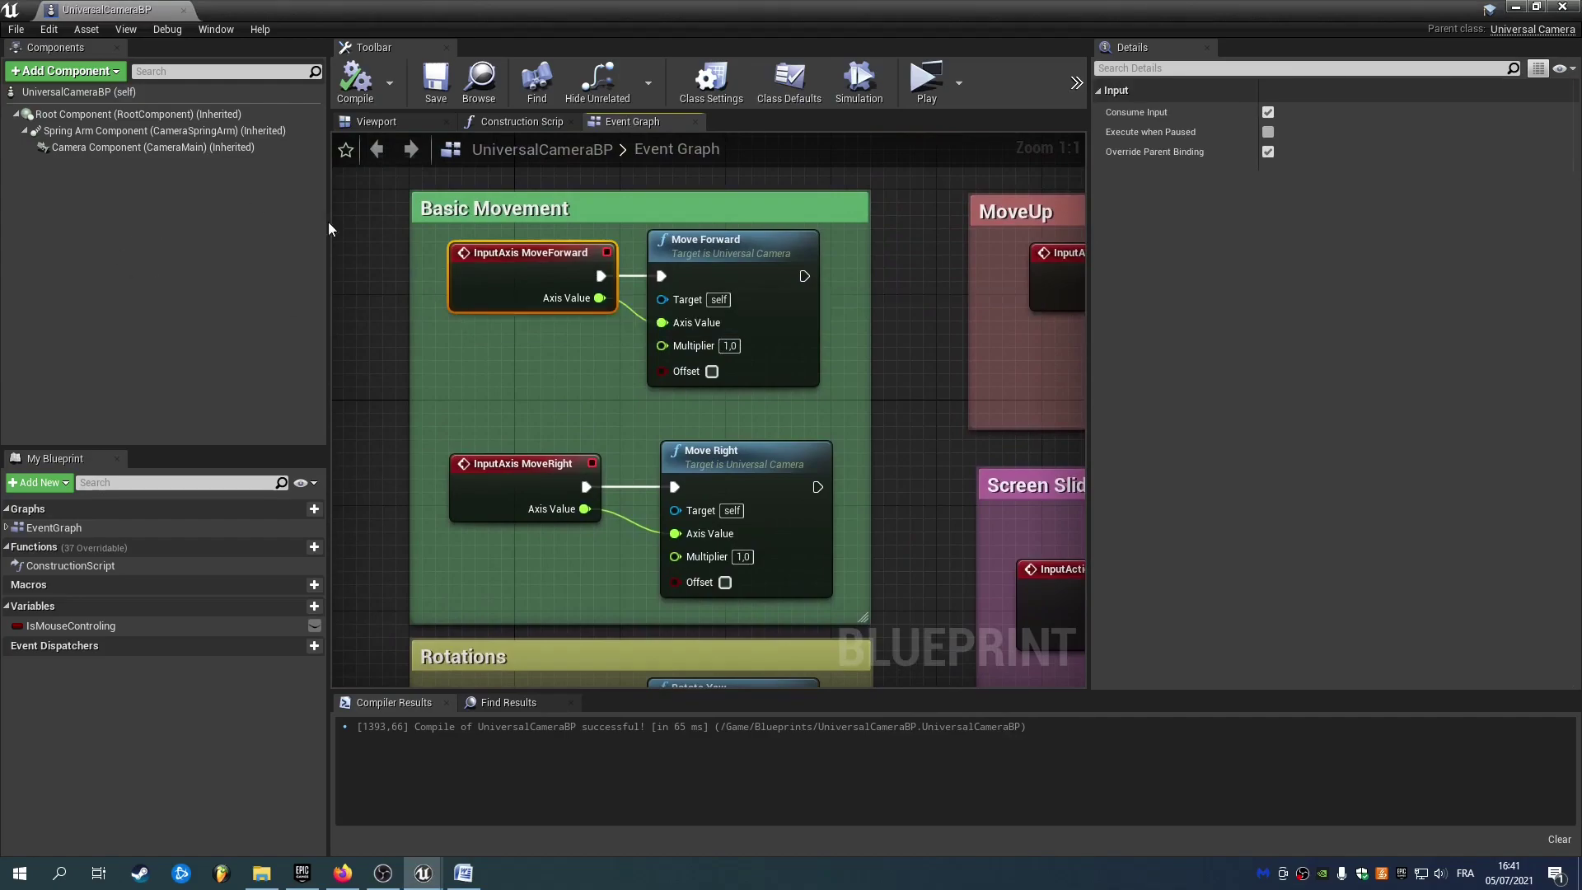
left_click(1561, 7)
left_click(386, 66)
left_click(447, 160)
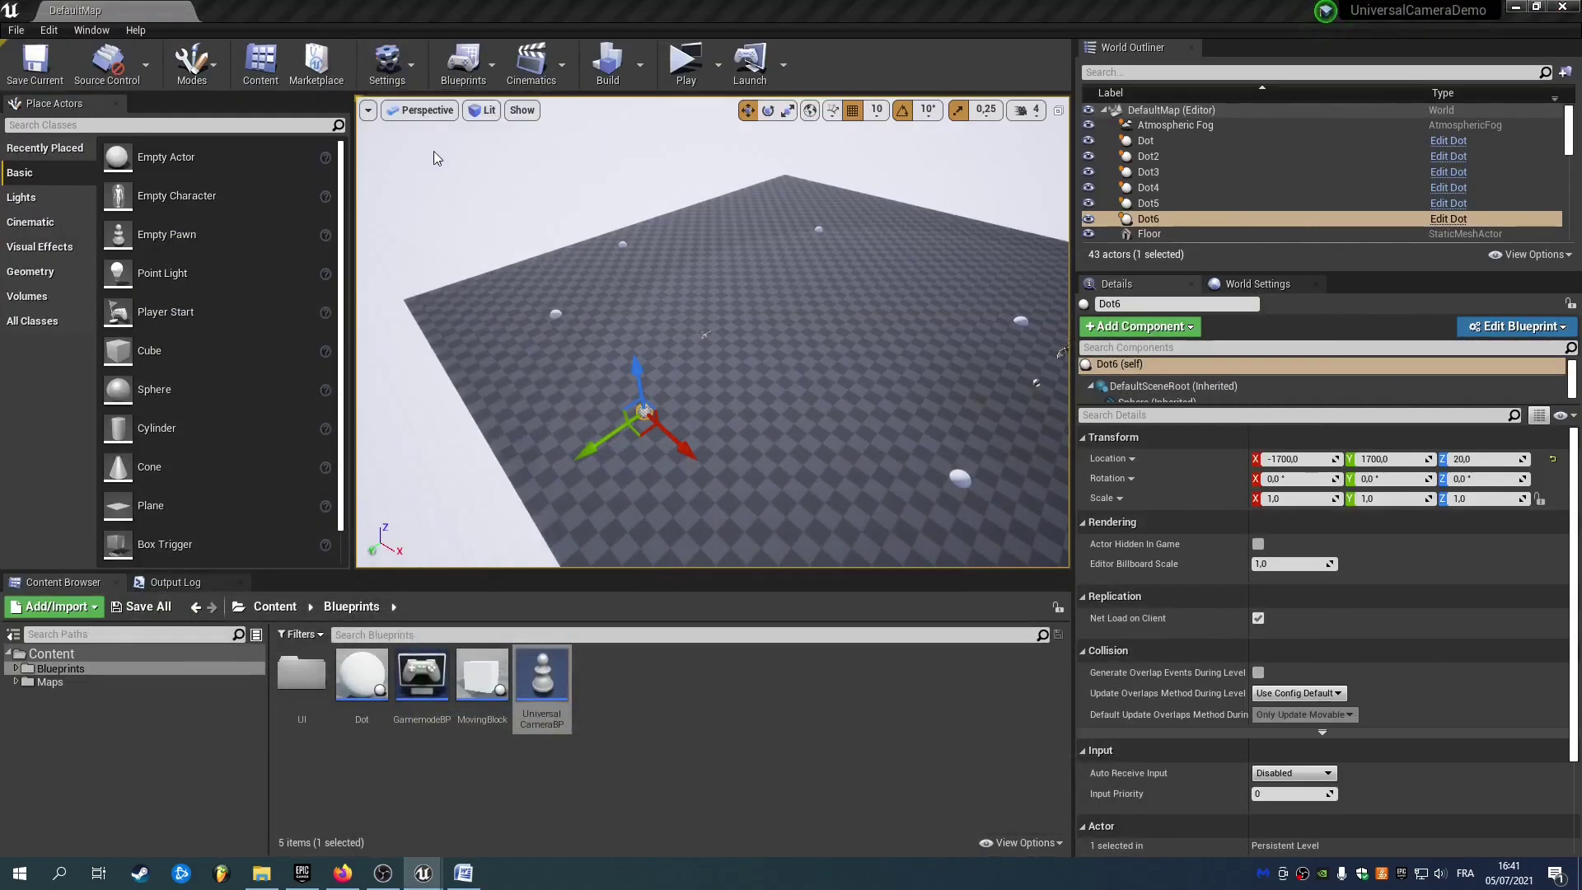
left_click(1120, 22)
Open the Input page of the Project Settings, review the action and axis mappings, and close the settings.
left_click(387, 66)
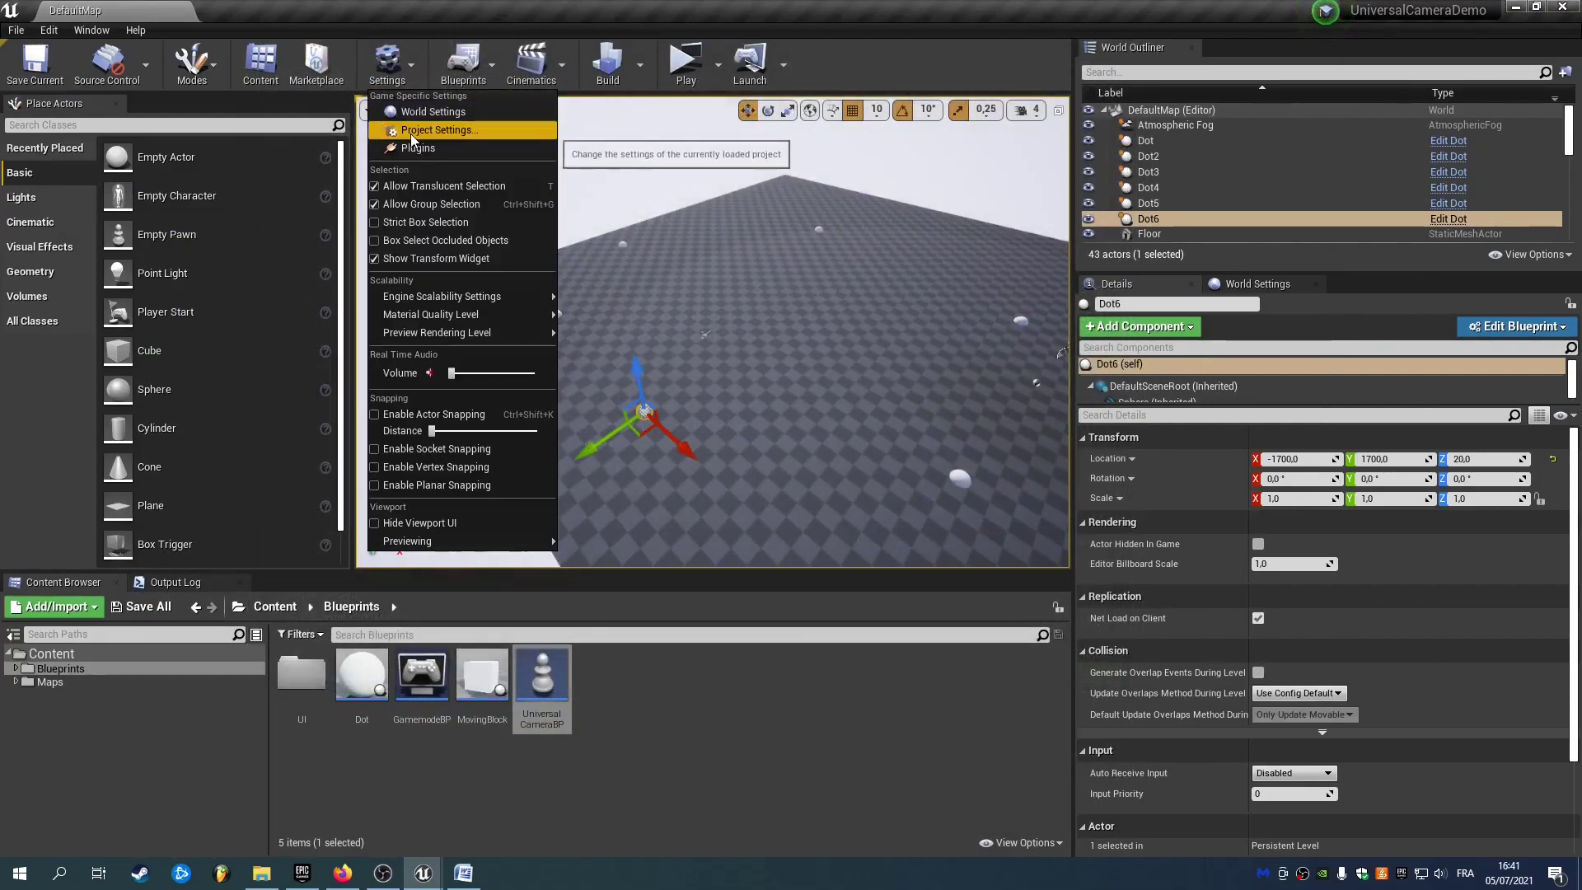
left_click(437, 142)
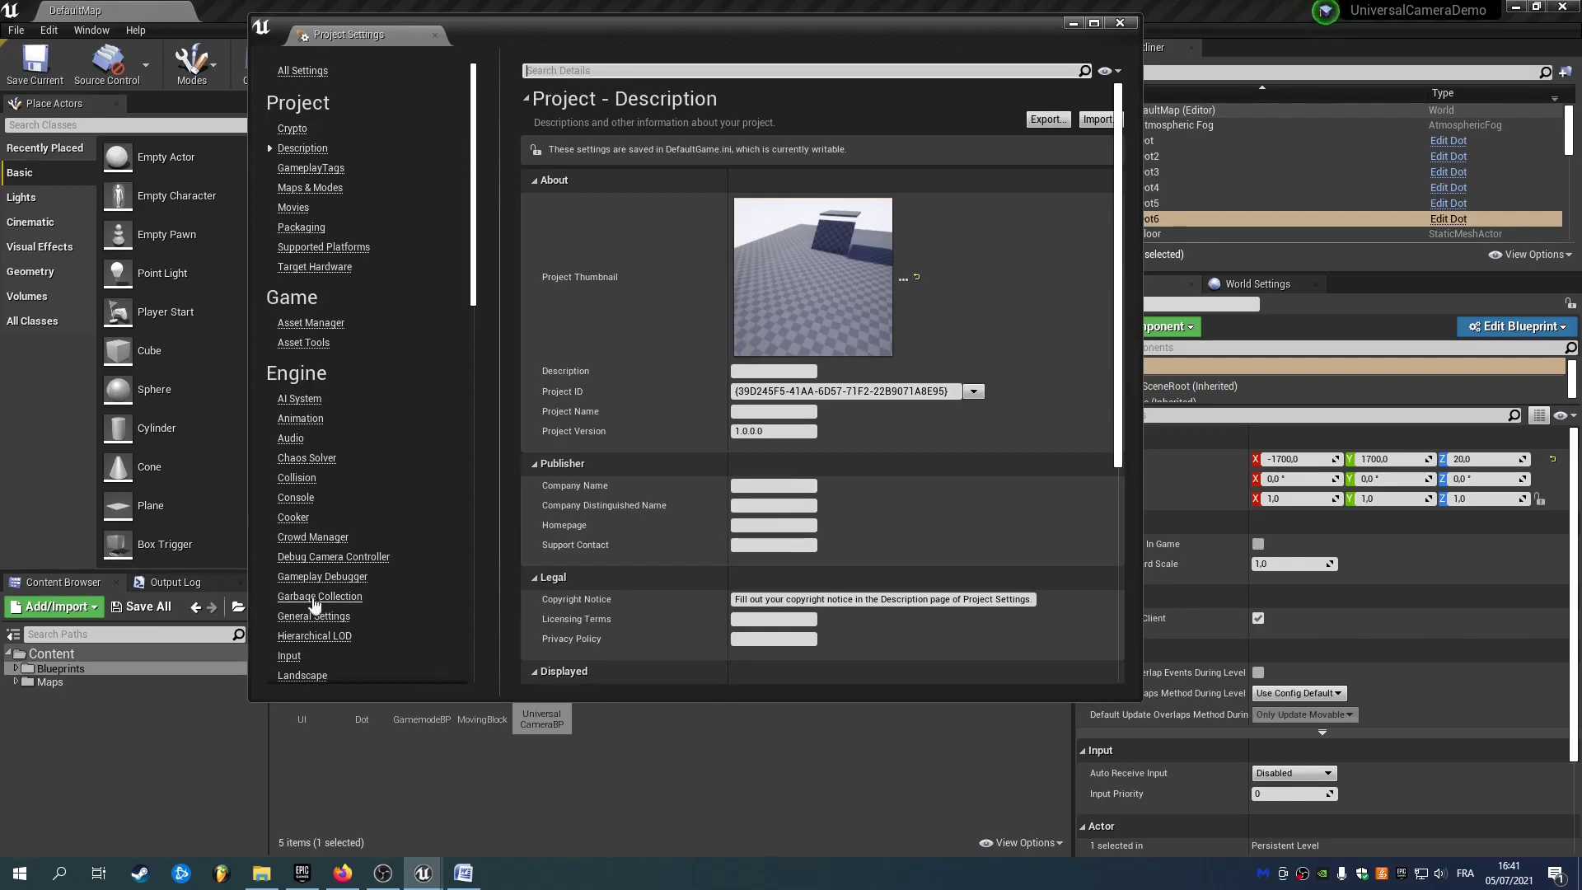
left_click(292, 661)
left_click_drag(660, 31, 429, 34)
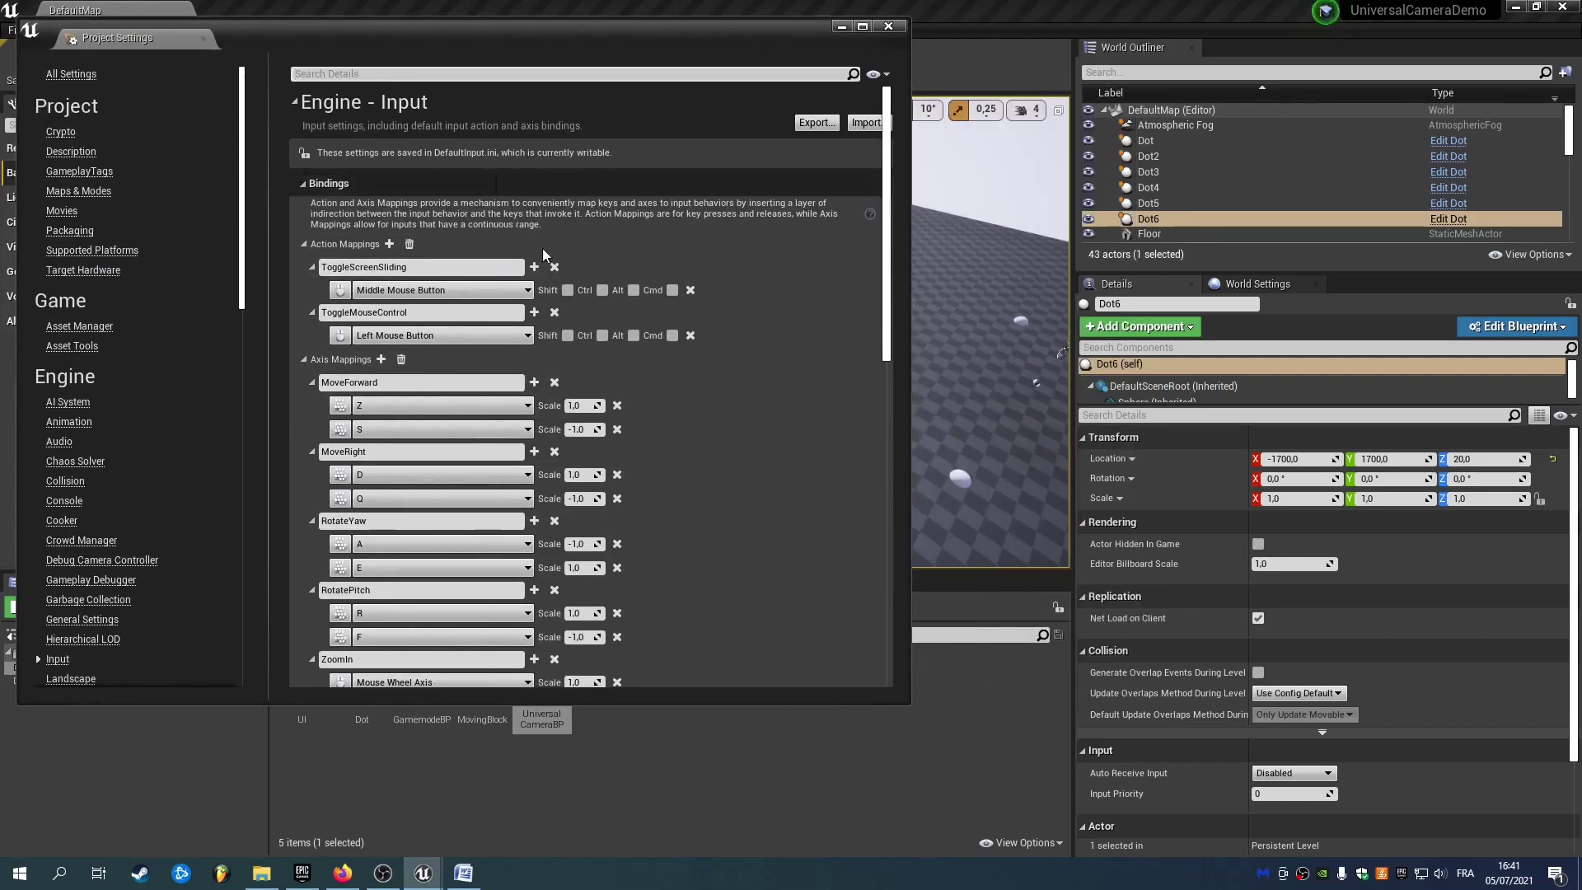
scroll(627, 379, "down", 4)
scroll(688, 411, "down", 1)
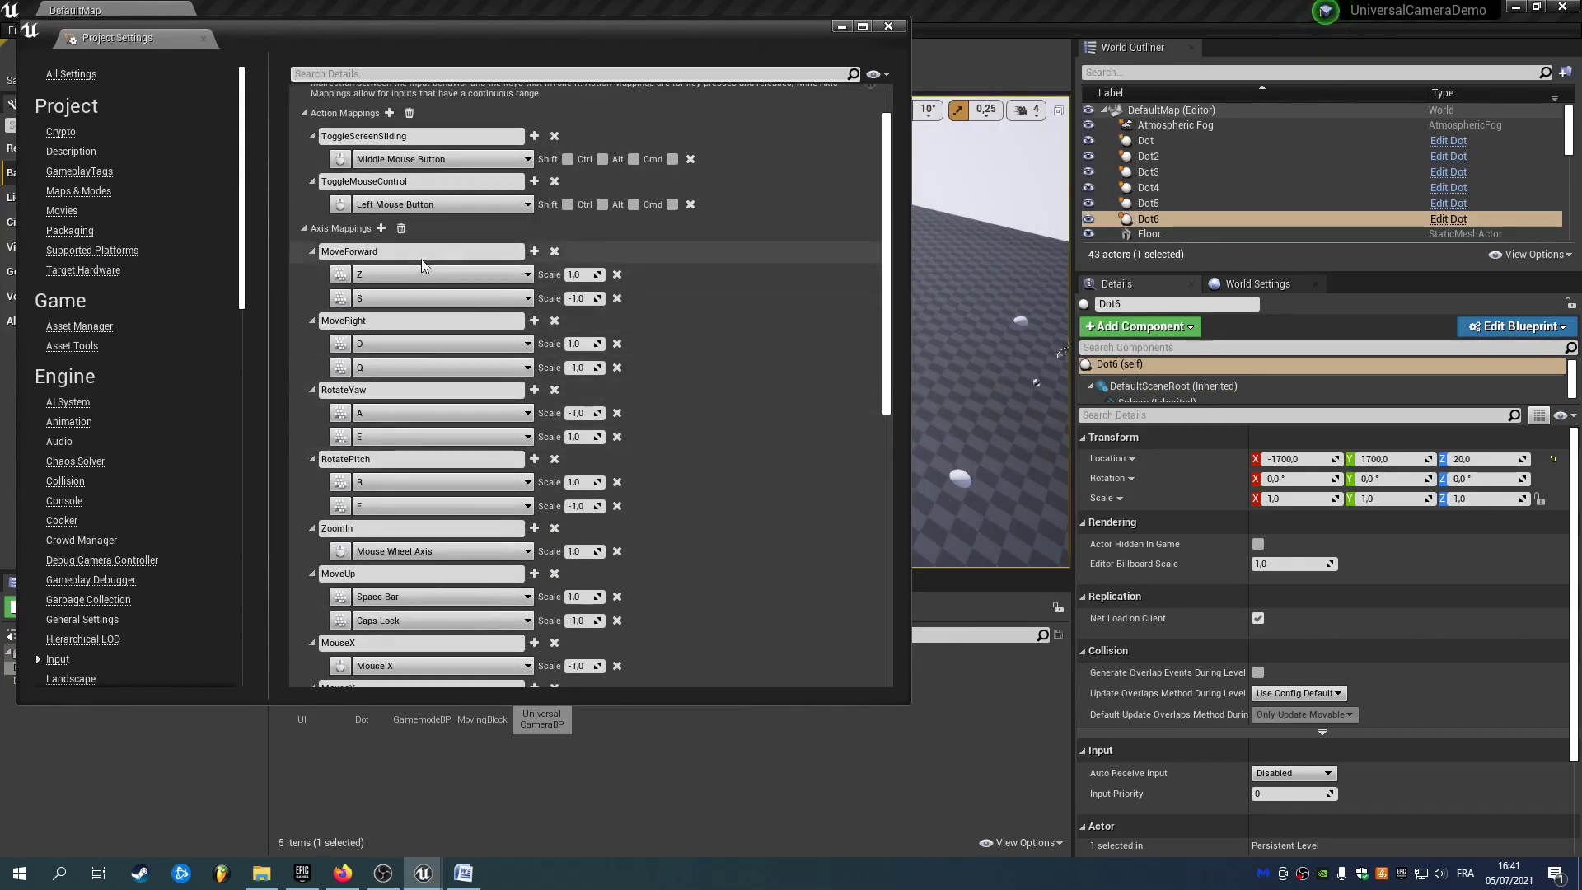
scroll(504, 560, "down", 4)
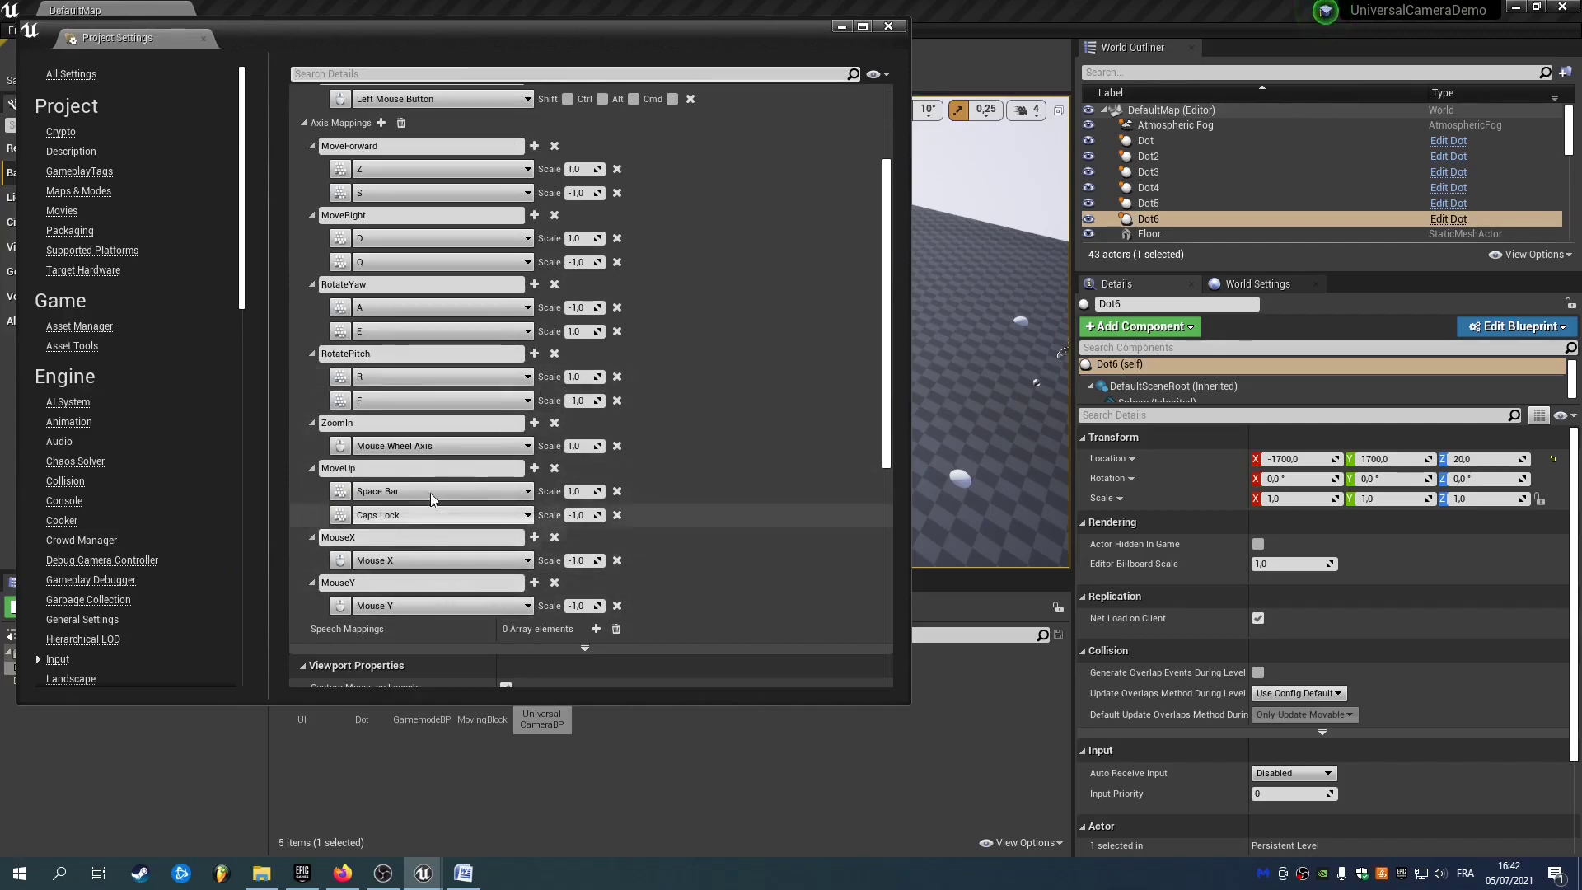
scroll(510, 486, "up", 2)
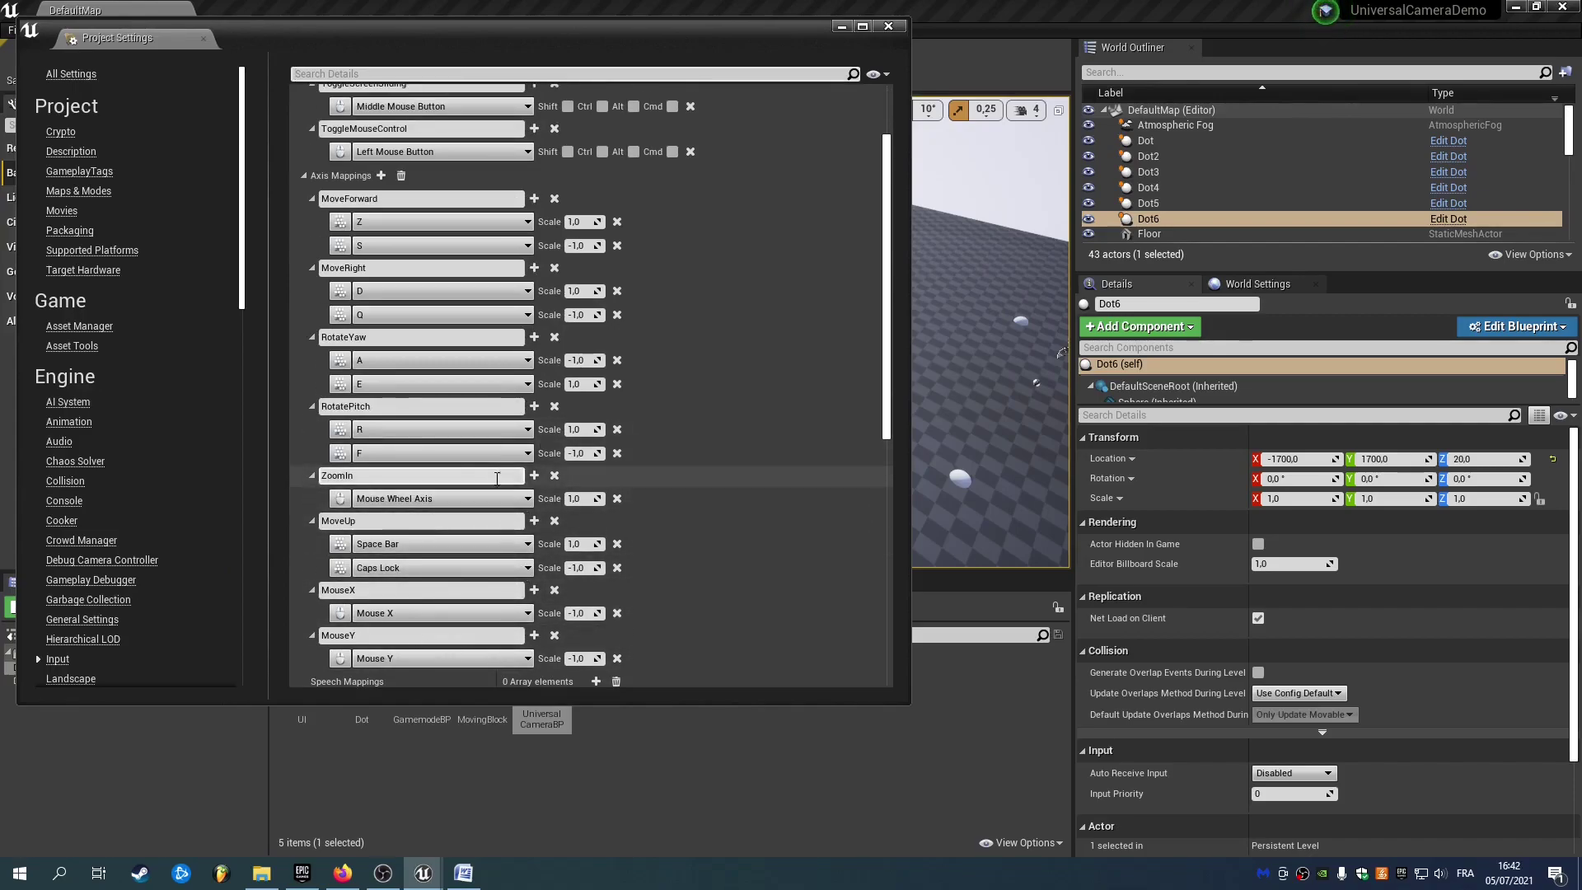
left_click(888, 27)
Reopen UniversalCameraBP and examine the MoveForward and MoveRight input events with their movement functions in the Basic Movement group.
double_click(541, 701)
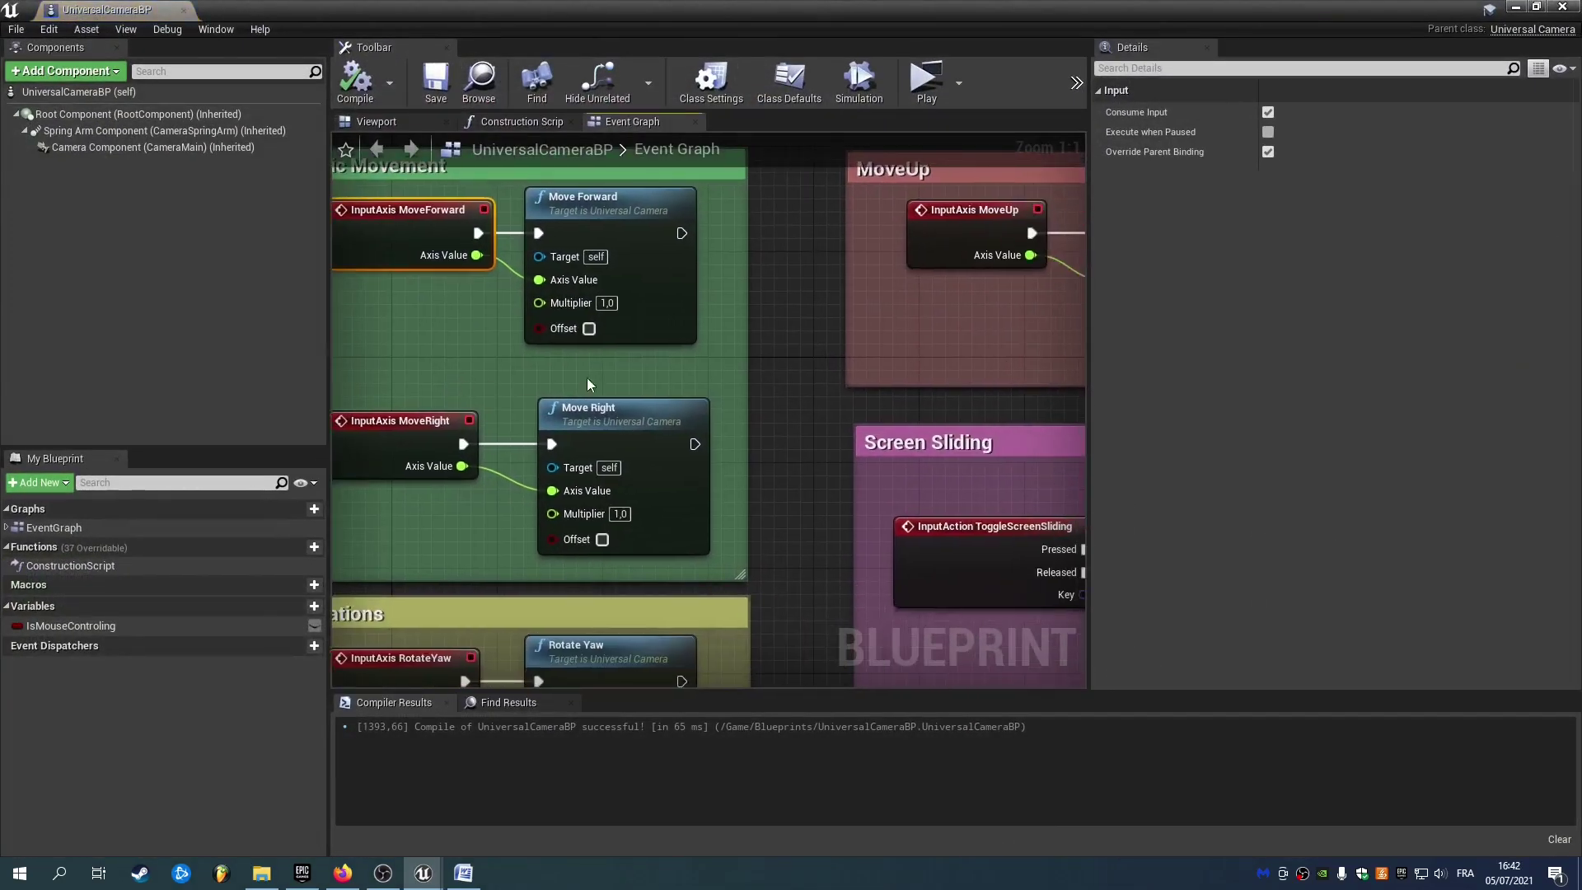
left_click(589, 385)
scroll(589, 385, "down", 6)
scroll(718, 387, "up", 3)
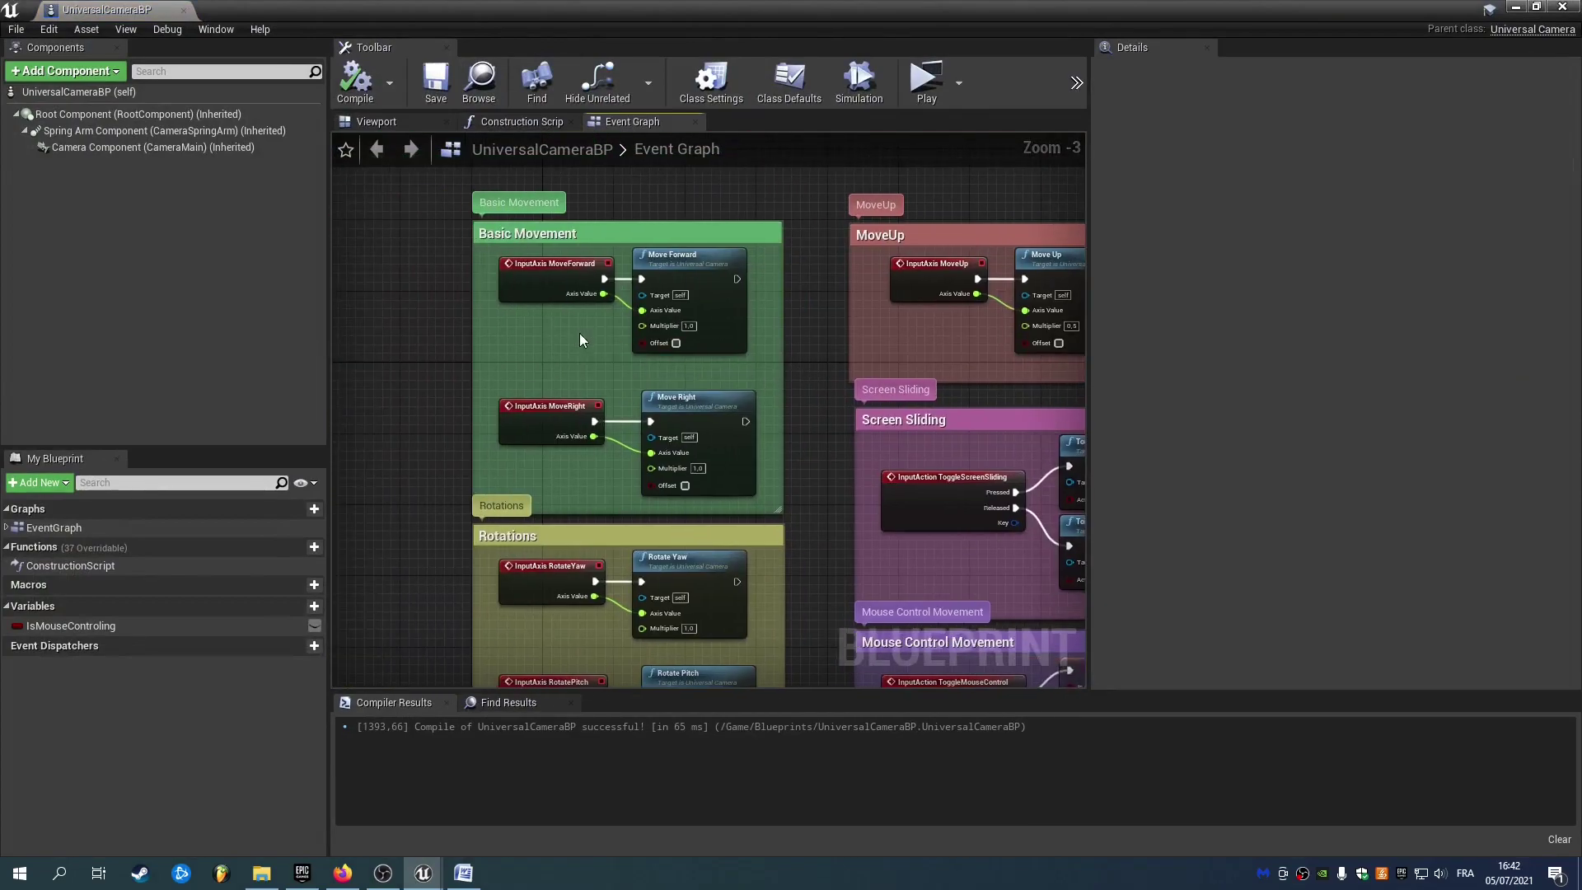
scroll(580, 333, "up", 1)
left_click(564, 284)
left_click(706, 270)
left_click(563, 430)
left_click(714, 438)
Examine the Rotations, Zoom and MoveUp groups in the Event Graph.
right_click_drag(846, 518, 797, 377)
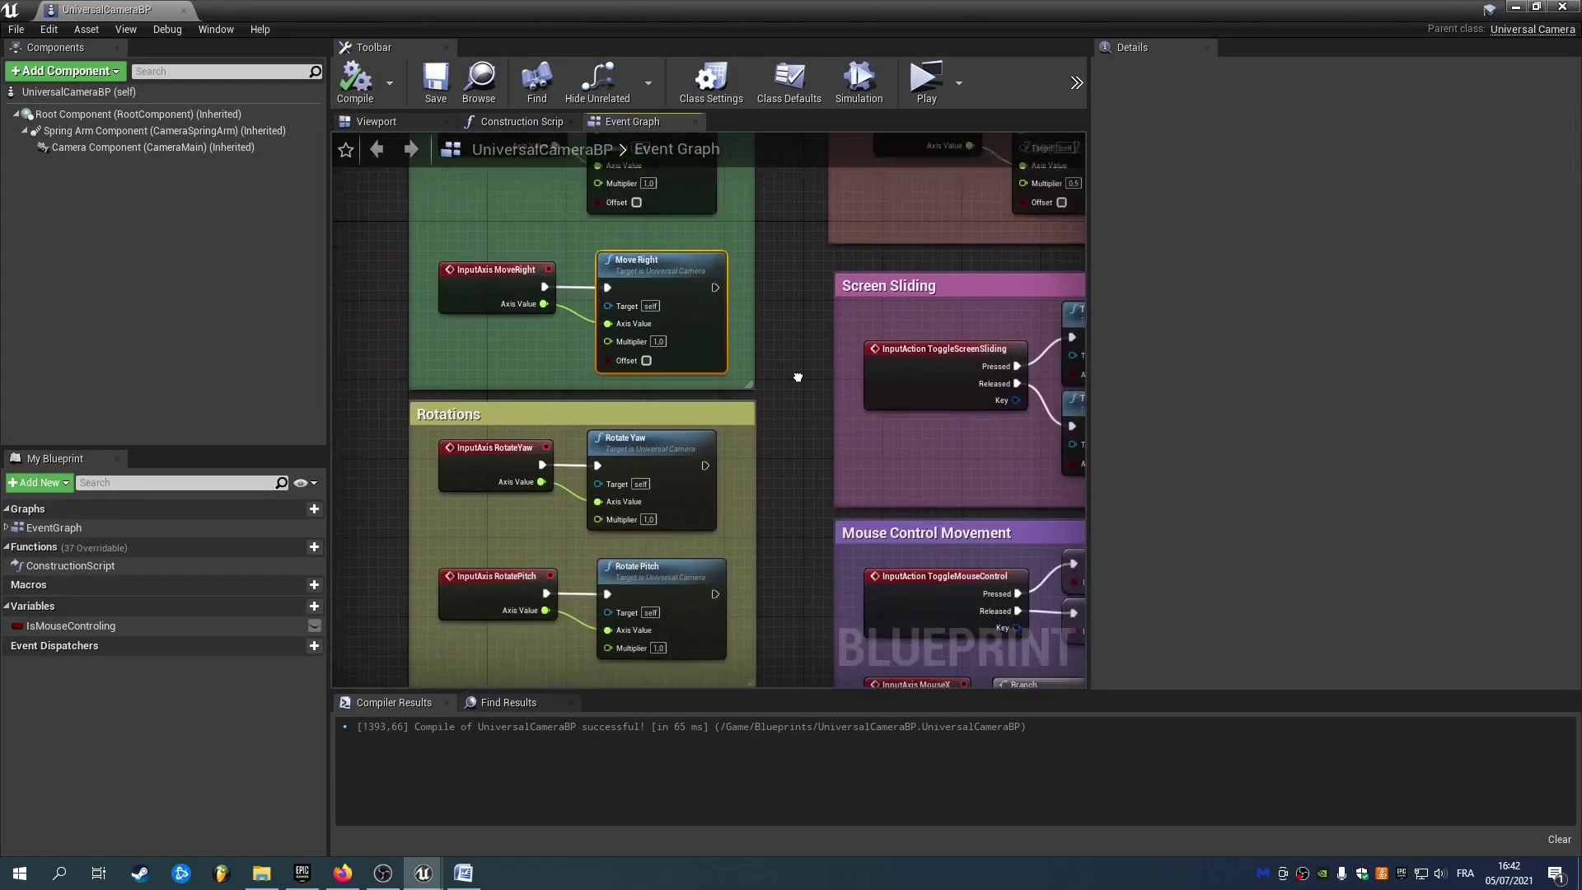
left_click(632, 439)
right_click_drag(699, 582, 718, 439)
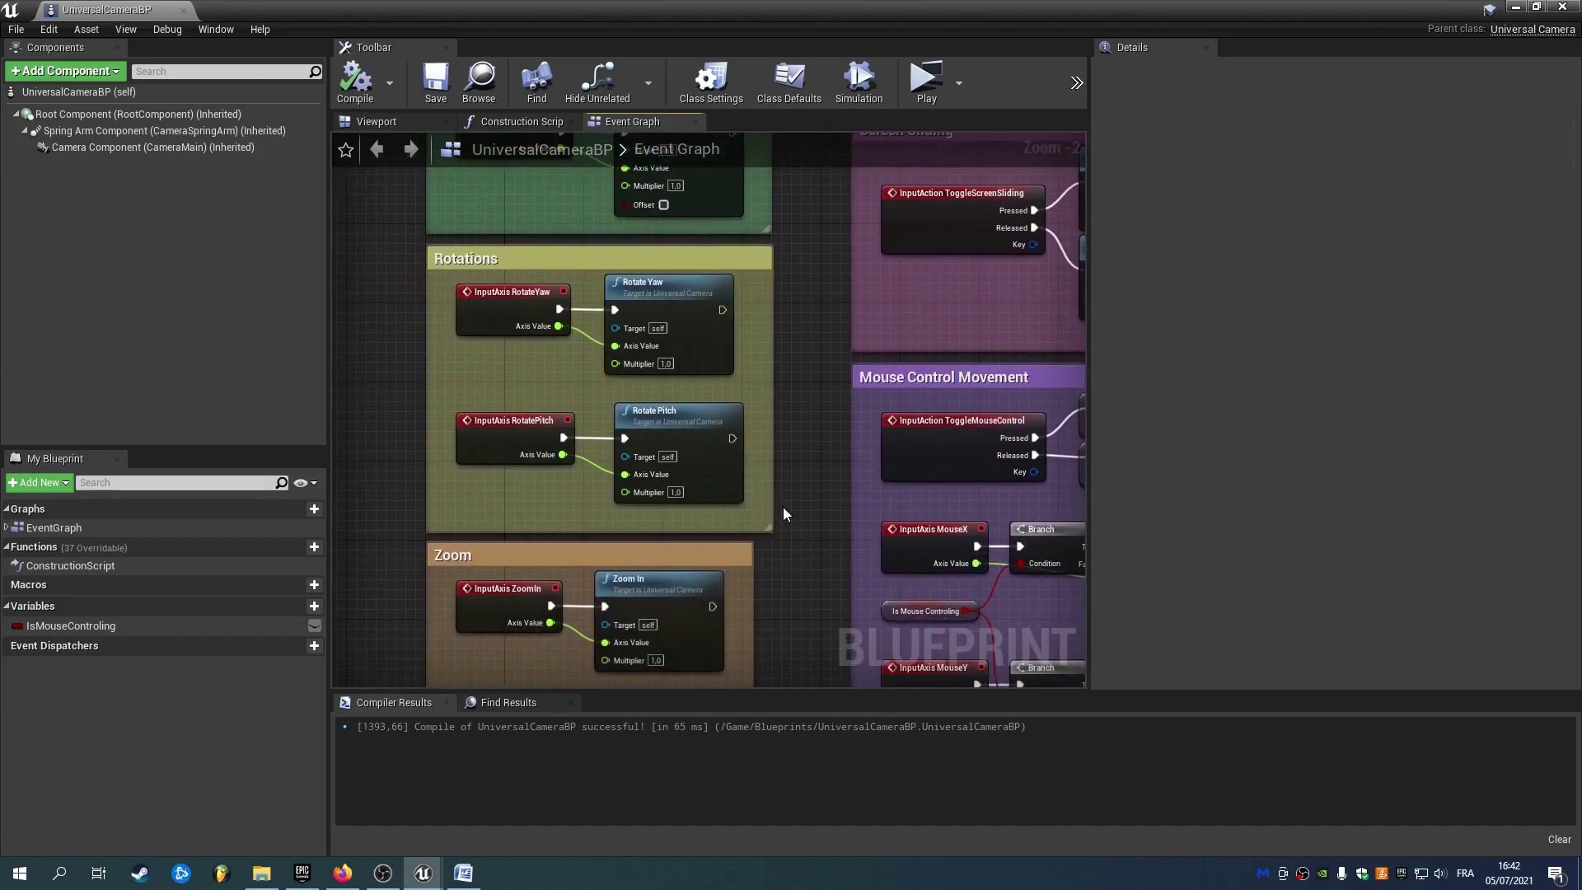
right_click_drag(784, 514, 773, 320)
right_click_drag(795, 373, 707, 655)
right_click_drag(814, 194, 556, 424)
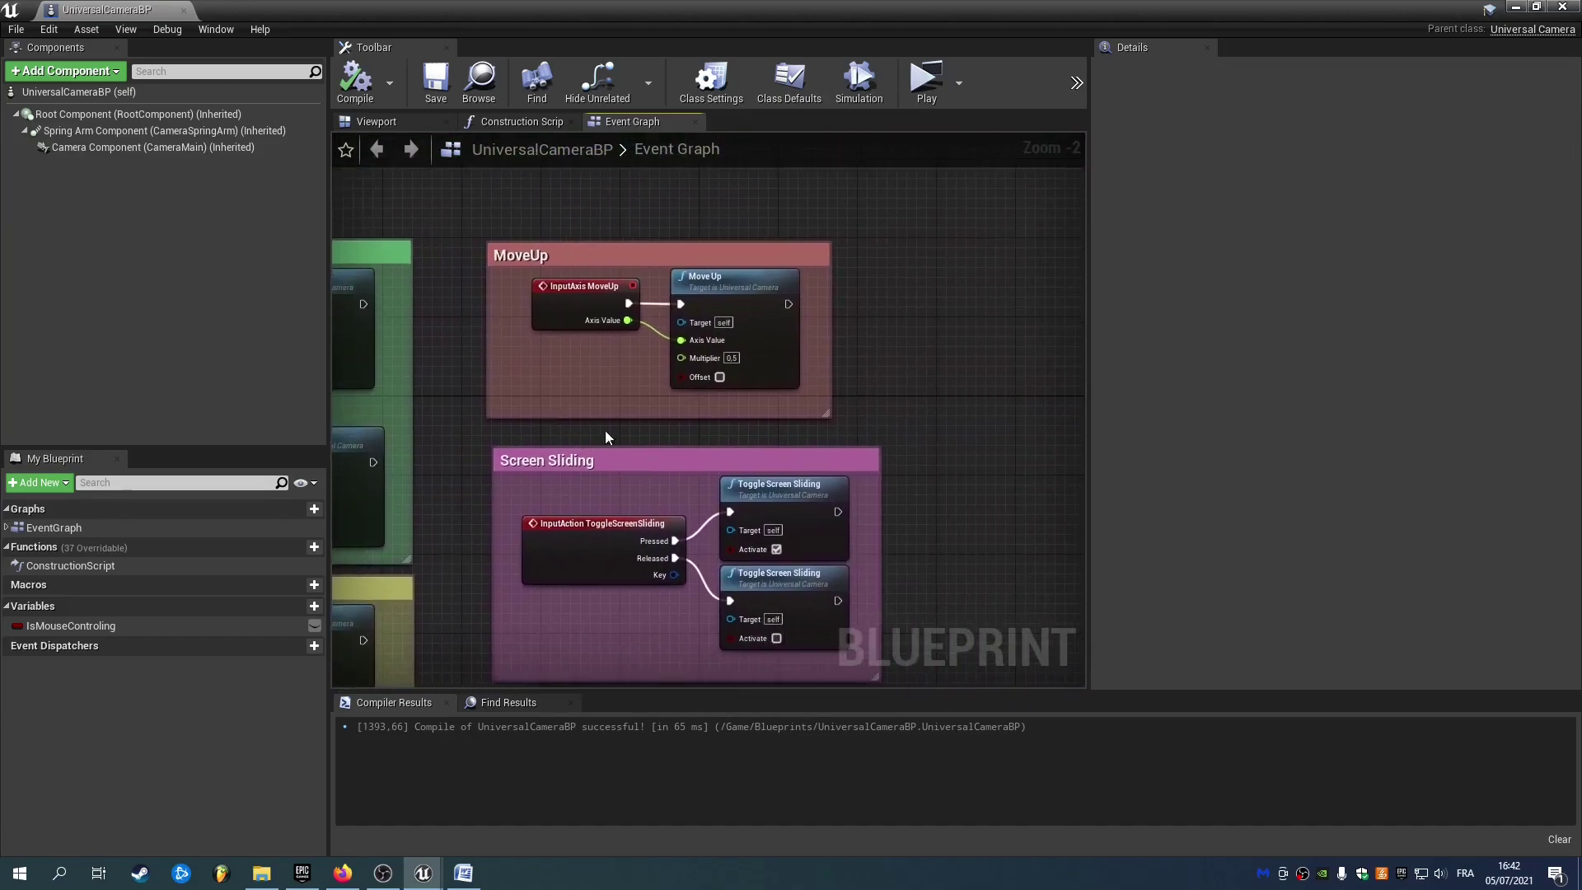
left_click_drag(463, 408, 461, 403)
Play-test the camera's yaw rotation in both directions.
left_click(457, 285)
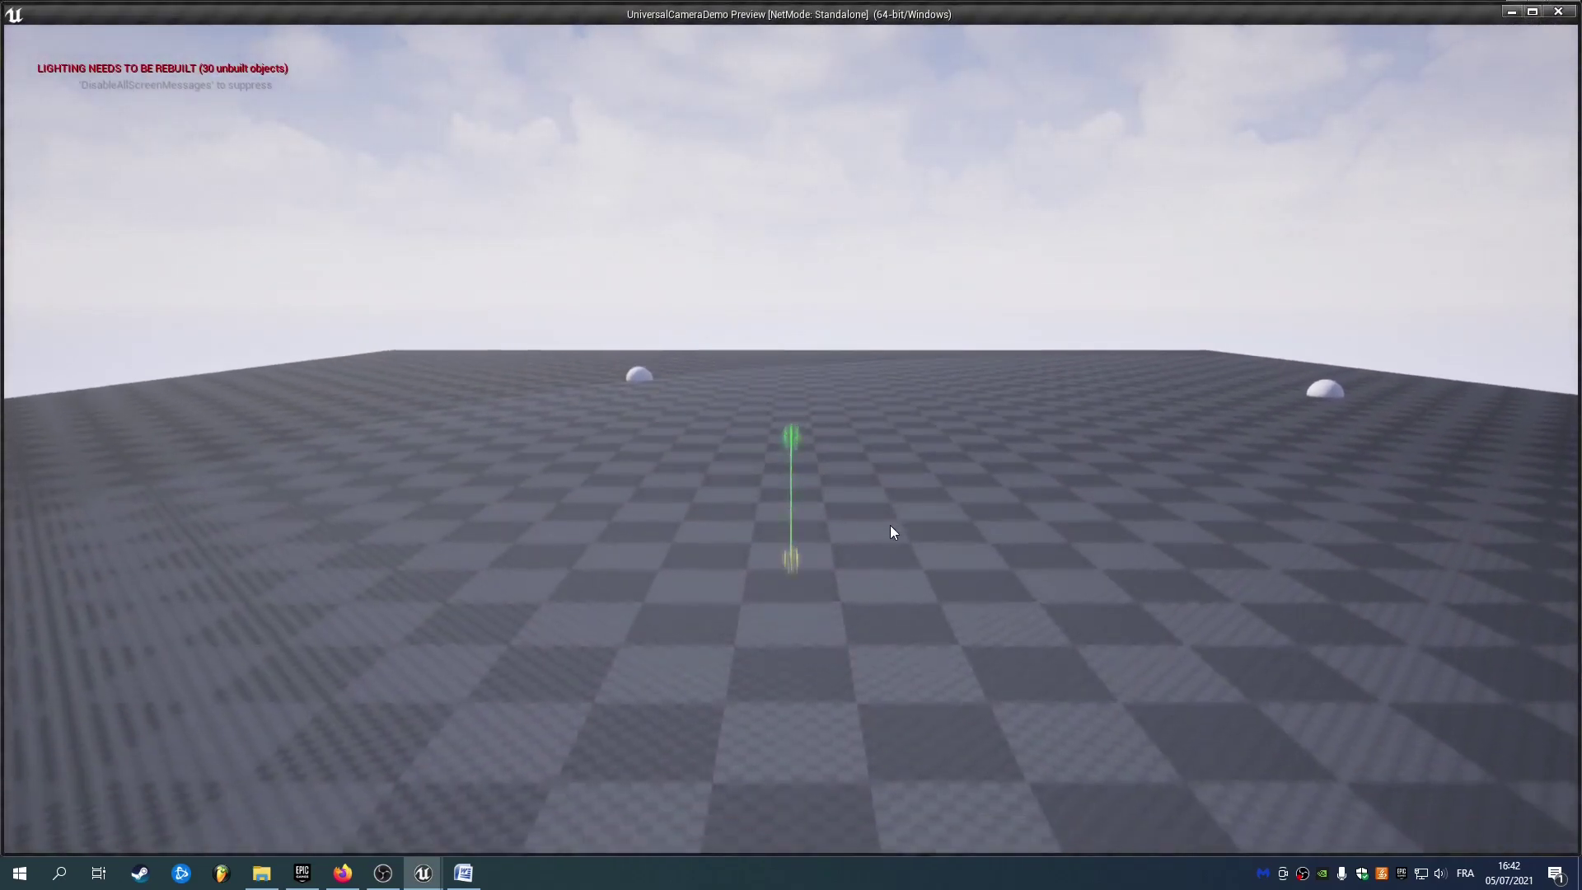
key("e")
key("a")
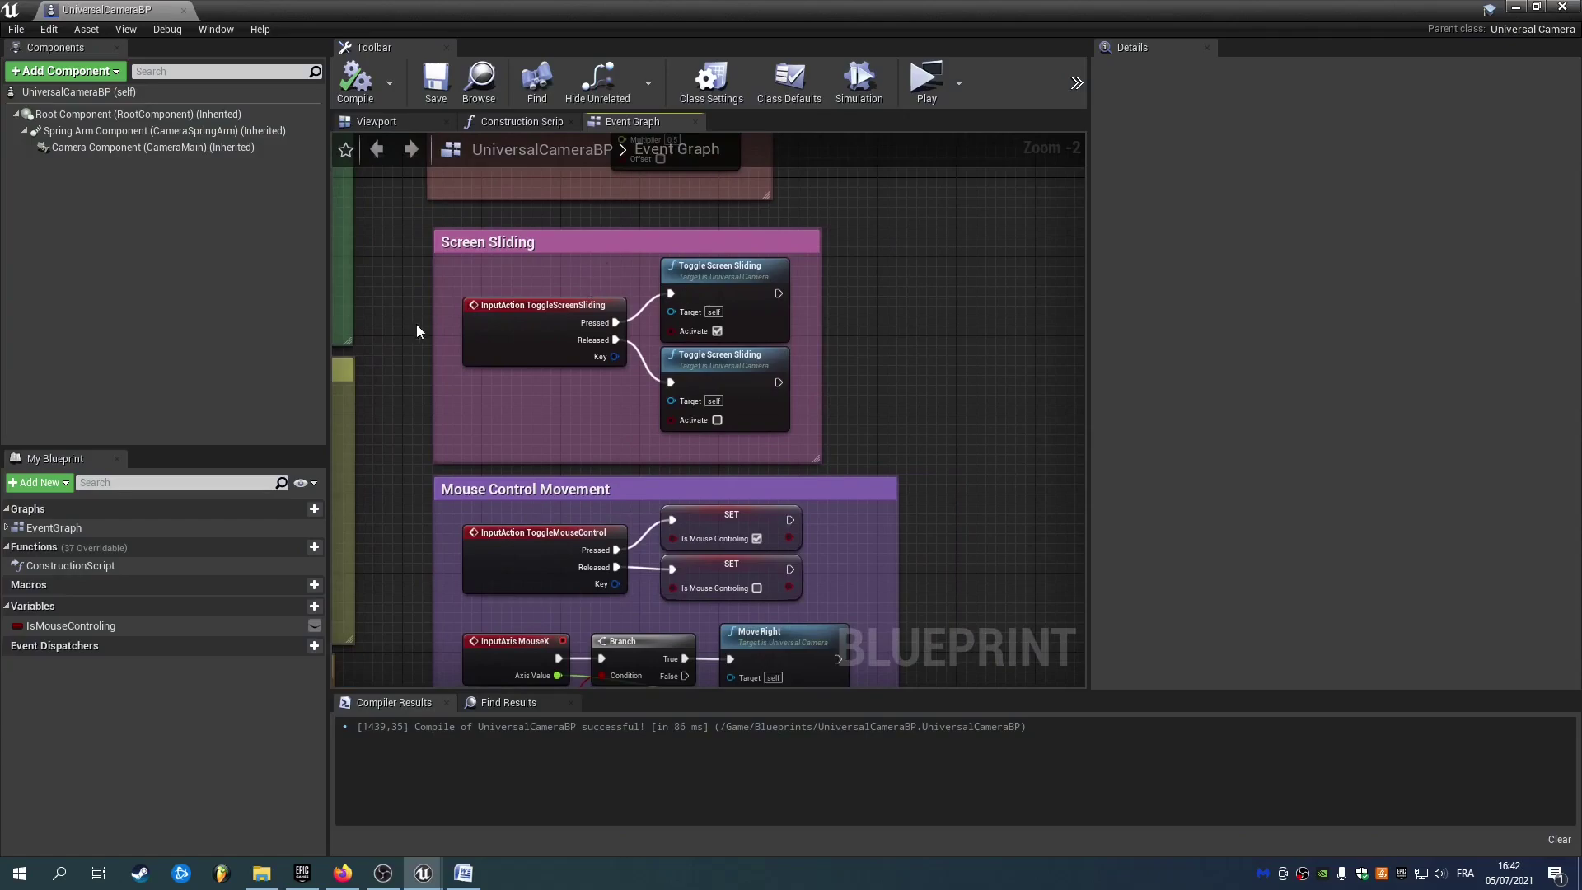
Examine the Toggle Screen Sliding nodes and the overall layout of the Mouse Control Movement group.
scroll(507, 318, "up", 2)
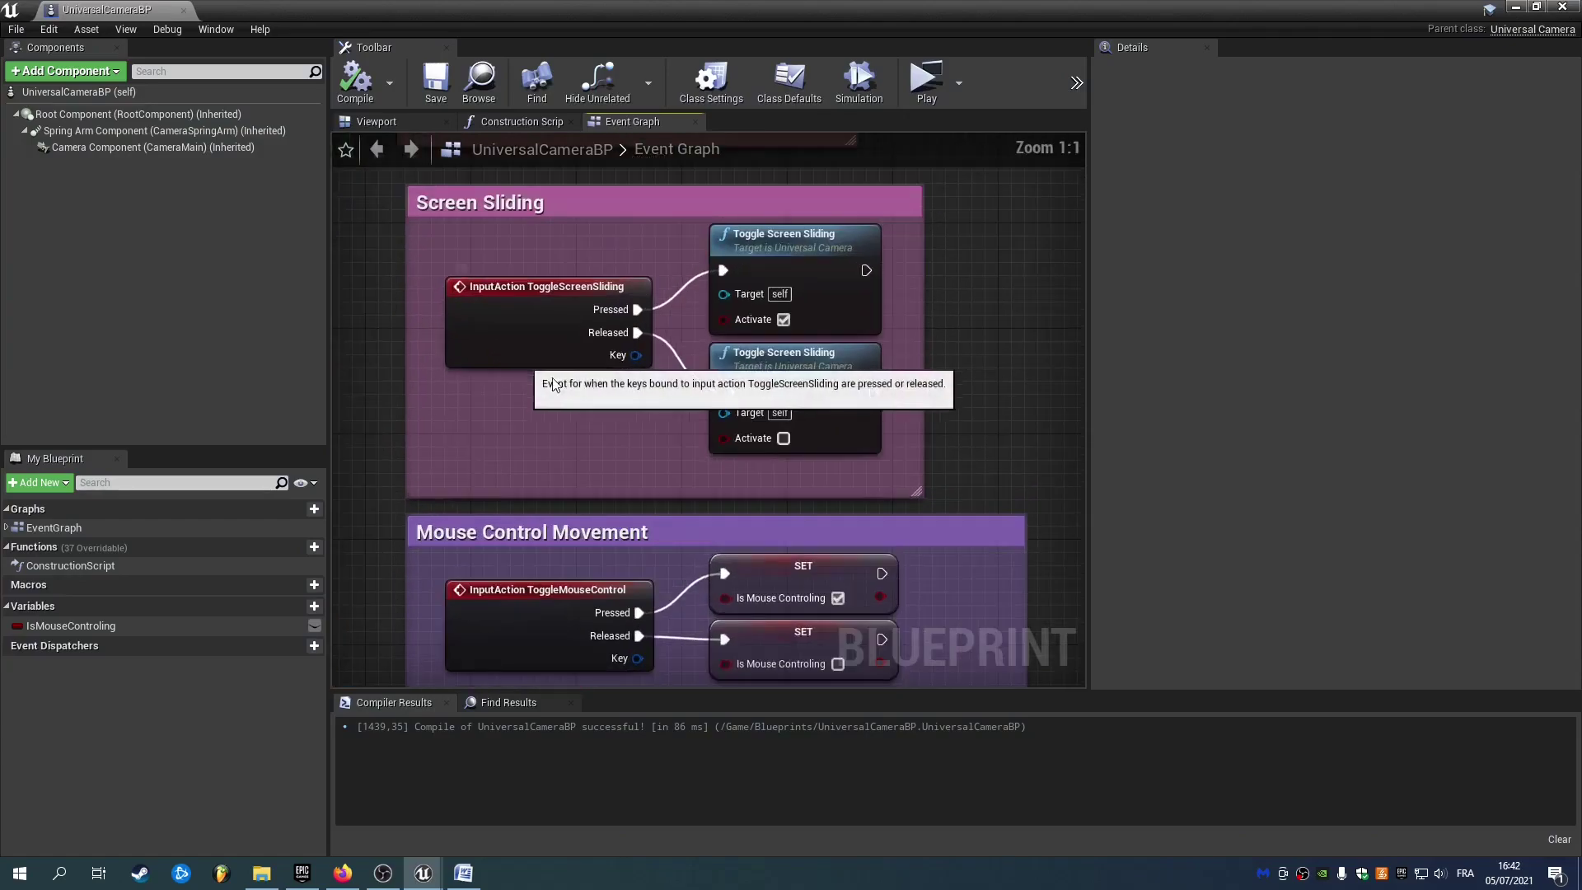
left_click(782, 261)
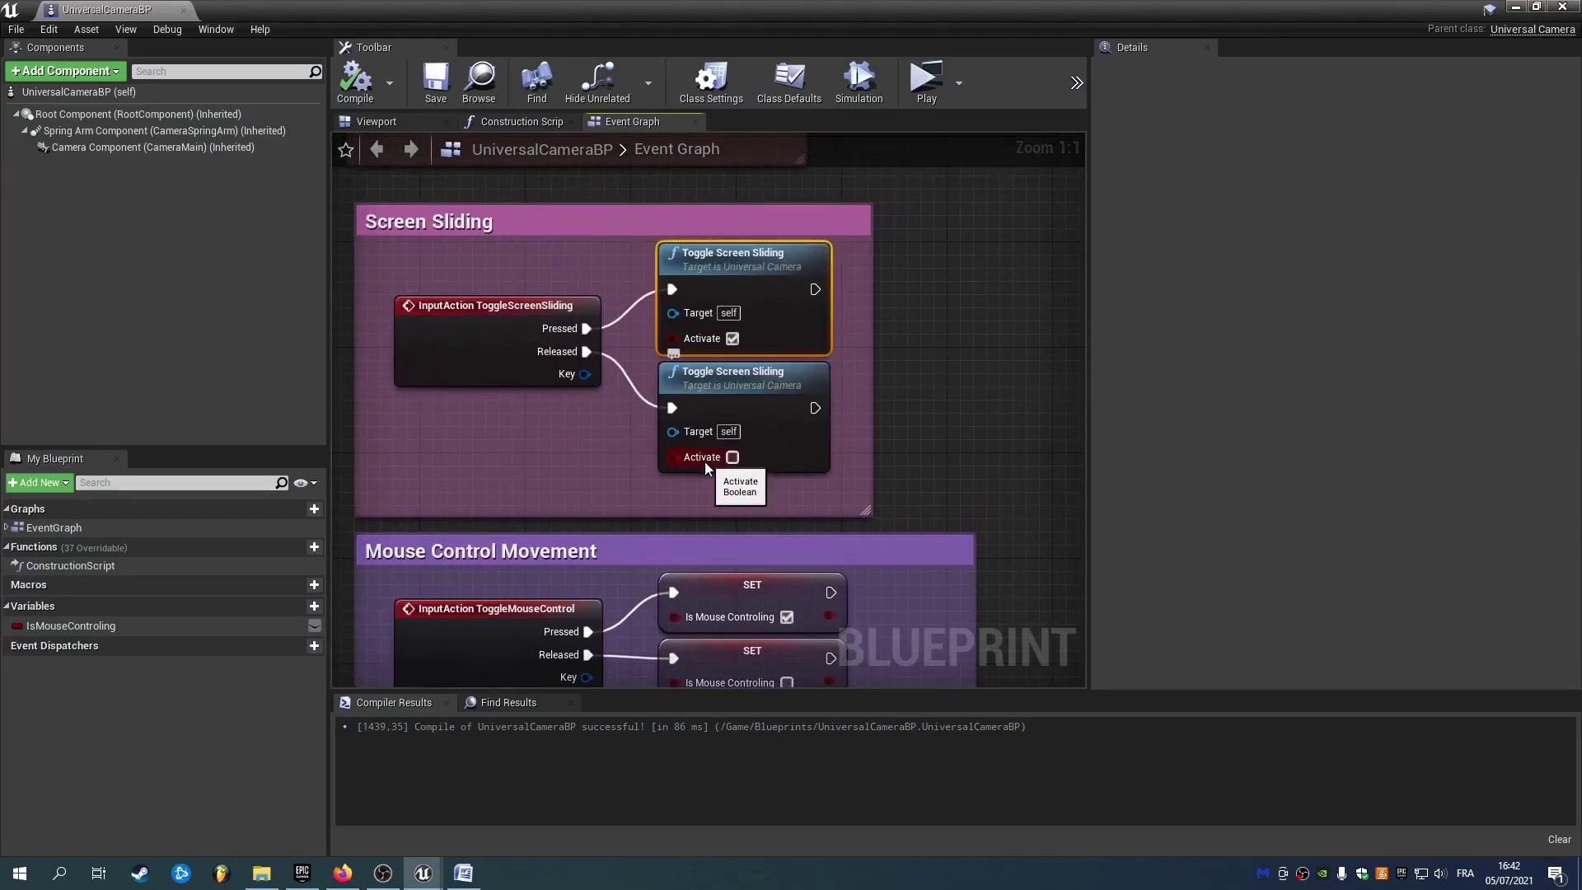
right_click_drag(542, 473, 604, 222)
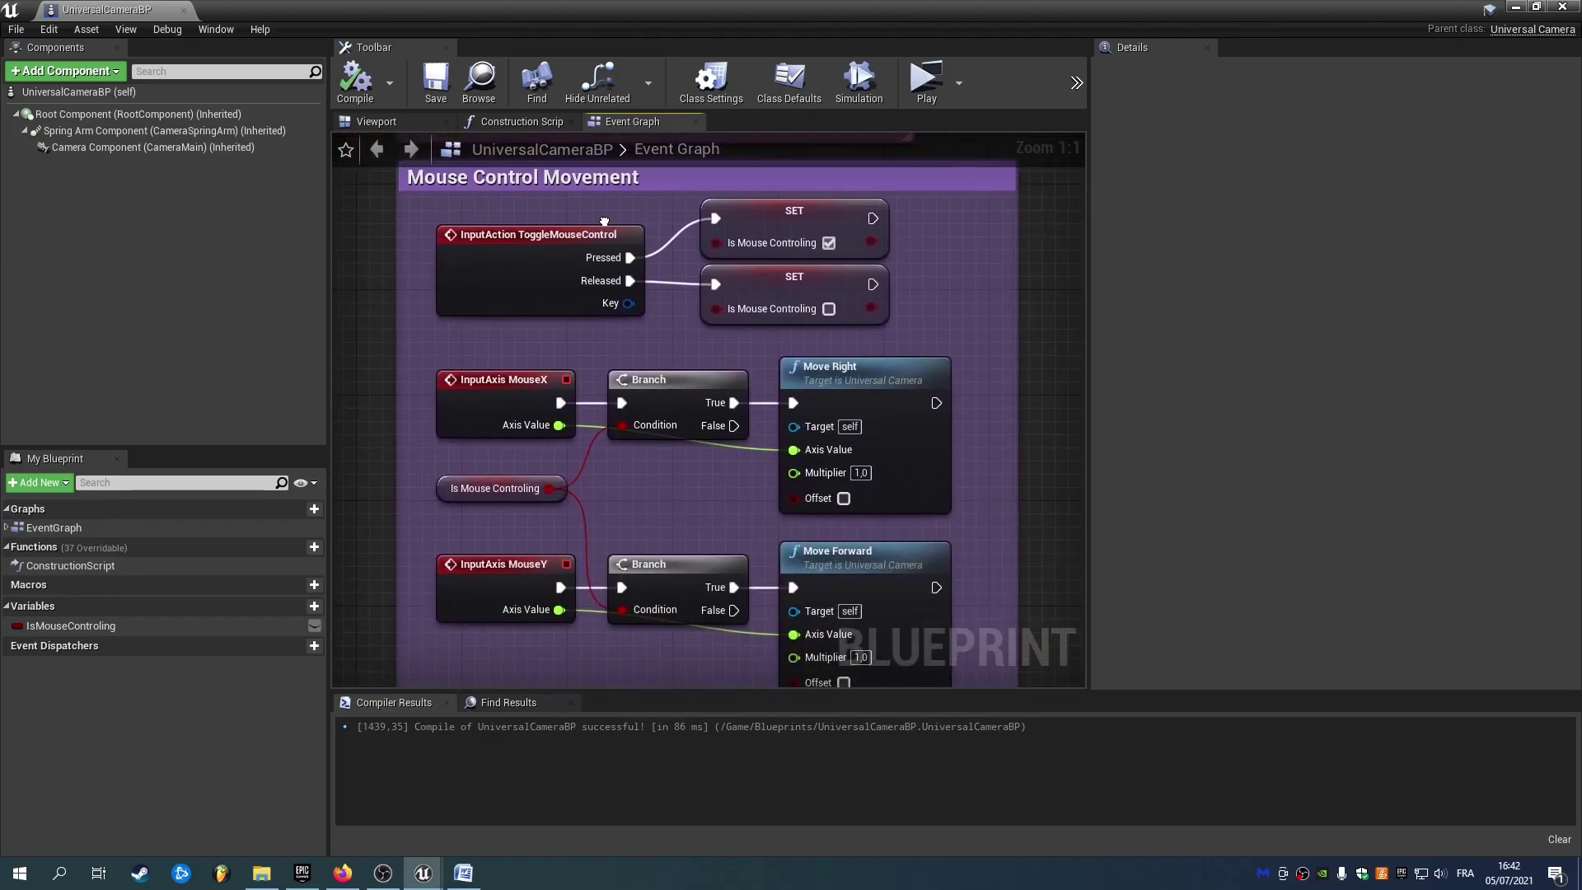
scroll(617, 295, "down", 2)
scroll(645, 340, "up", 1)
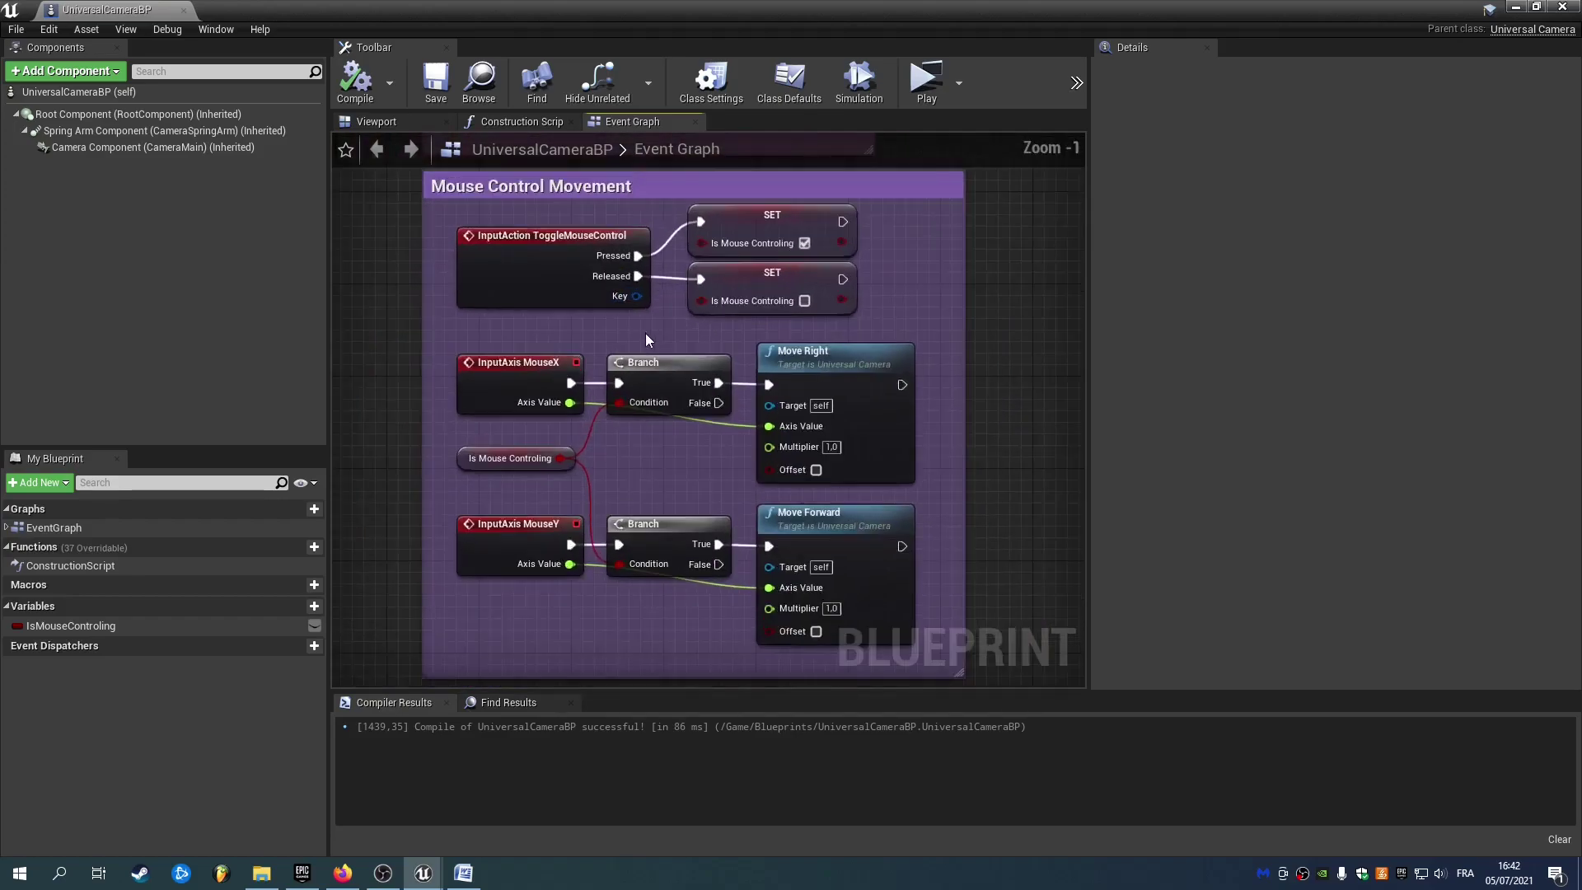
left_click_drag(1014, 206, 383, 690)
left_click(990, 366)
right_click_drag(990, 367, 980, 426)
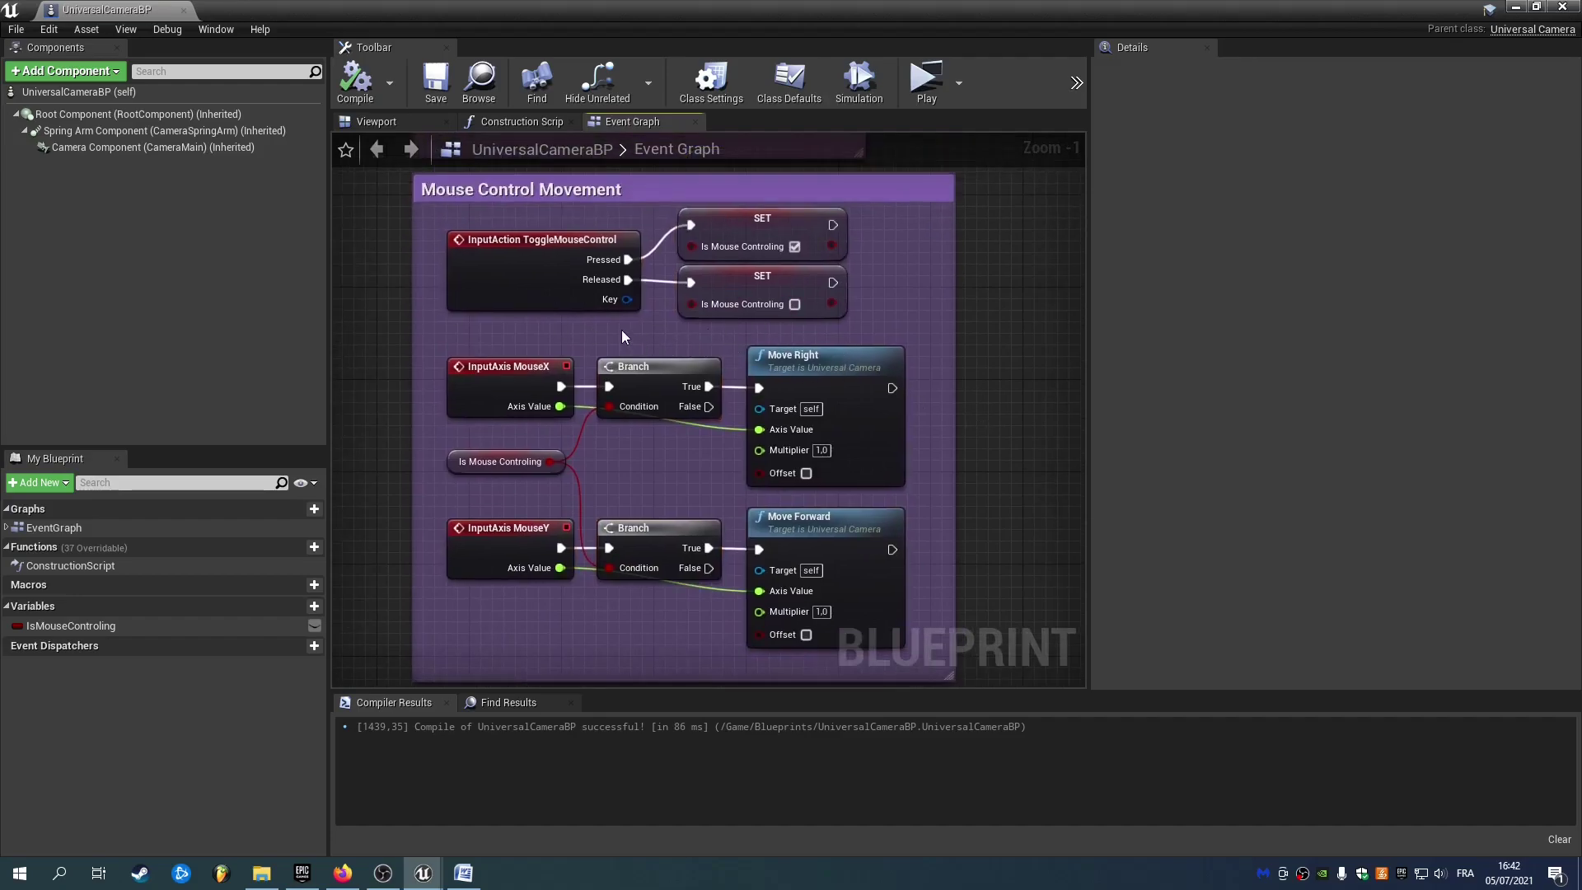
right_click_drag(714, 353, 706, 369)
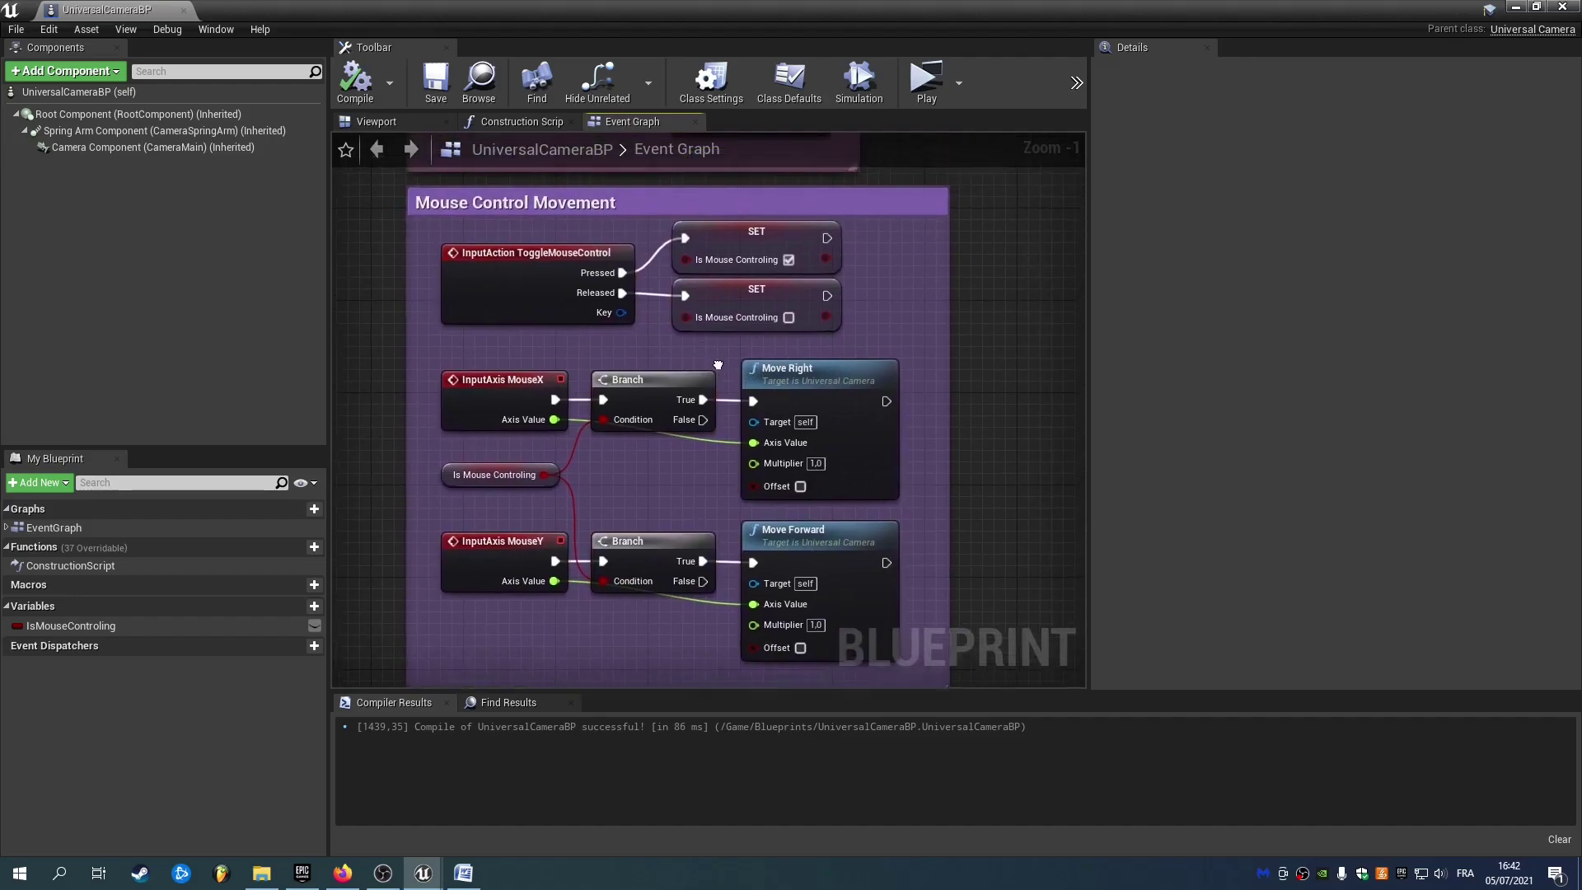
Inspect the ToggleMouseControl event, its two SET nodes and the IsMouseControling variable they change.
left_click(505, 292)
scroll(505, 292, "up", 1)
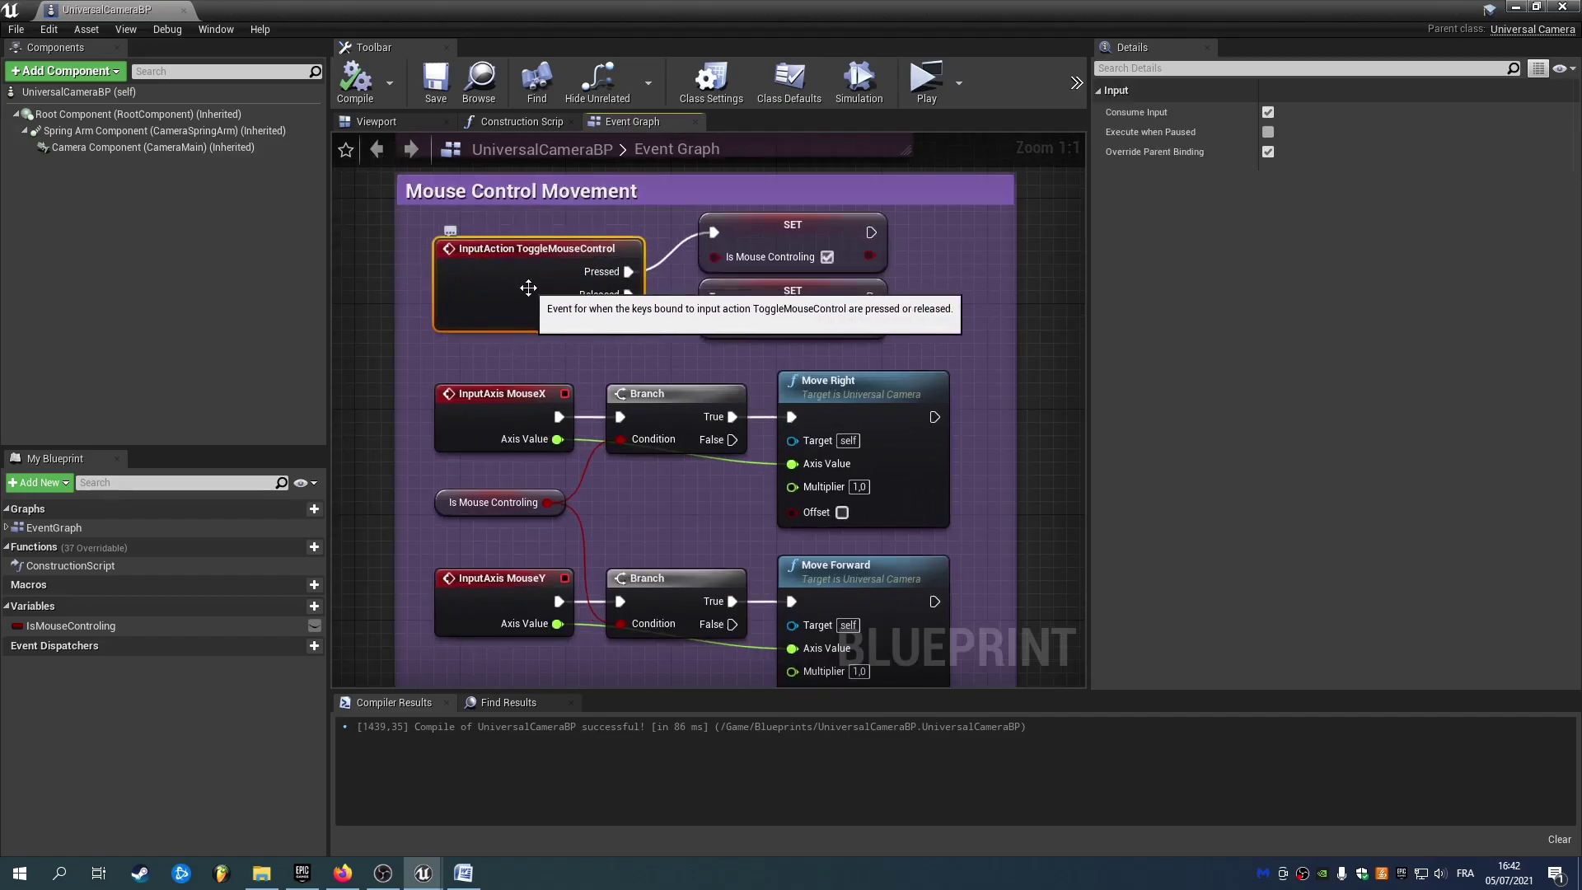
left_click(631, 359)
right_click_drag(633, 359, 593, 369)
left_click(471, 301)
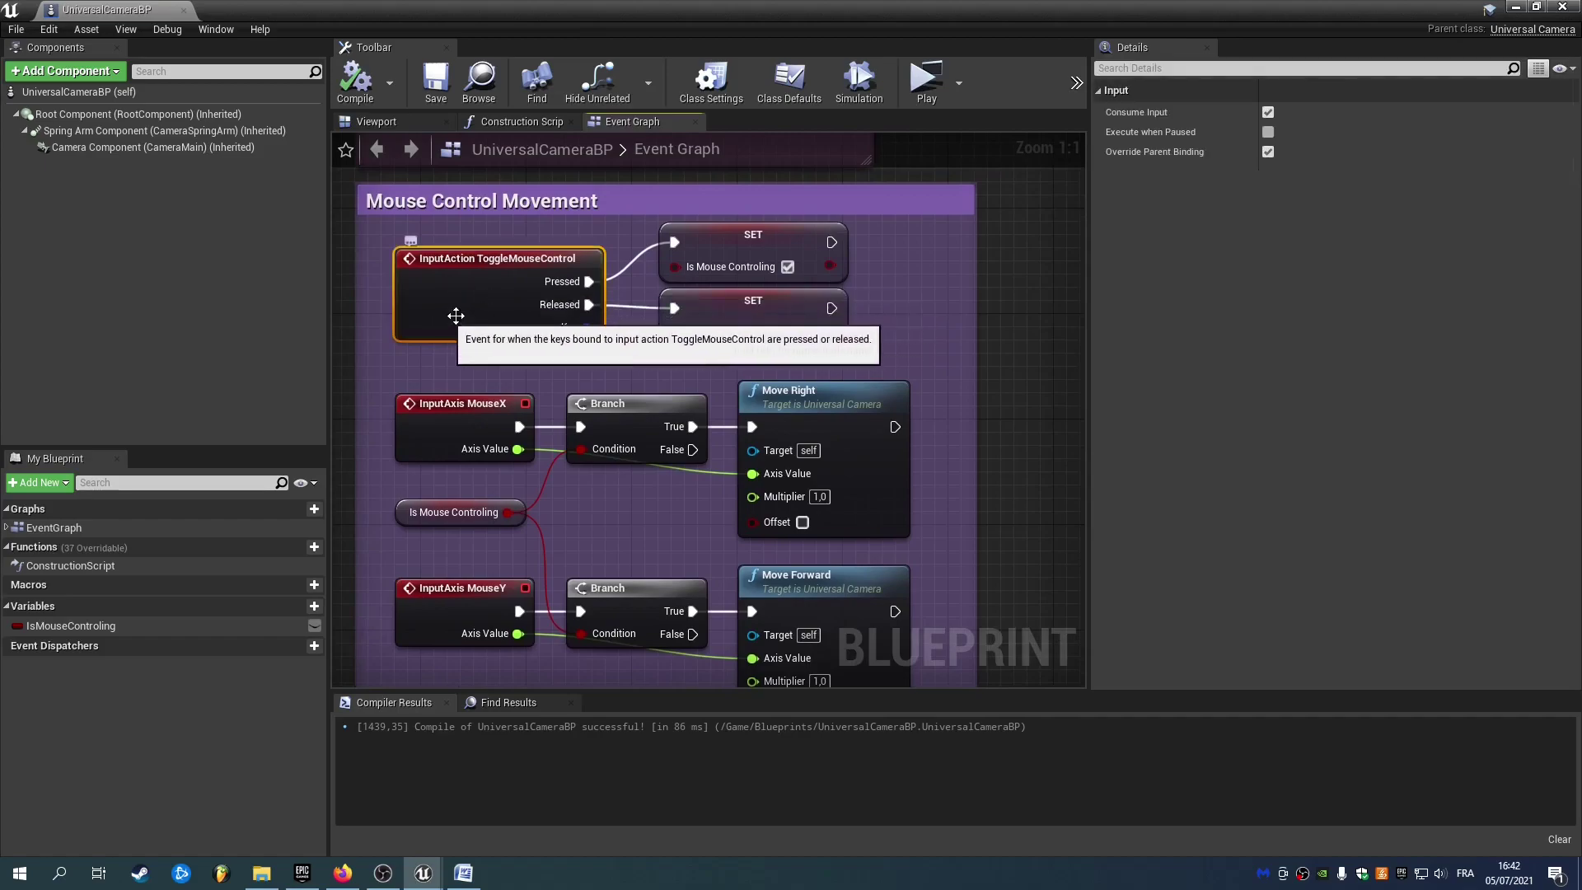
left_click(741, 239)
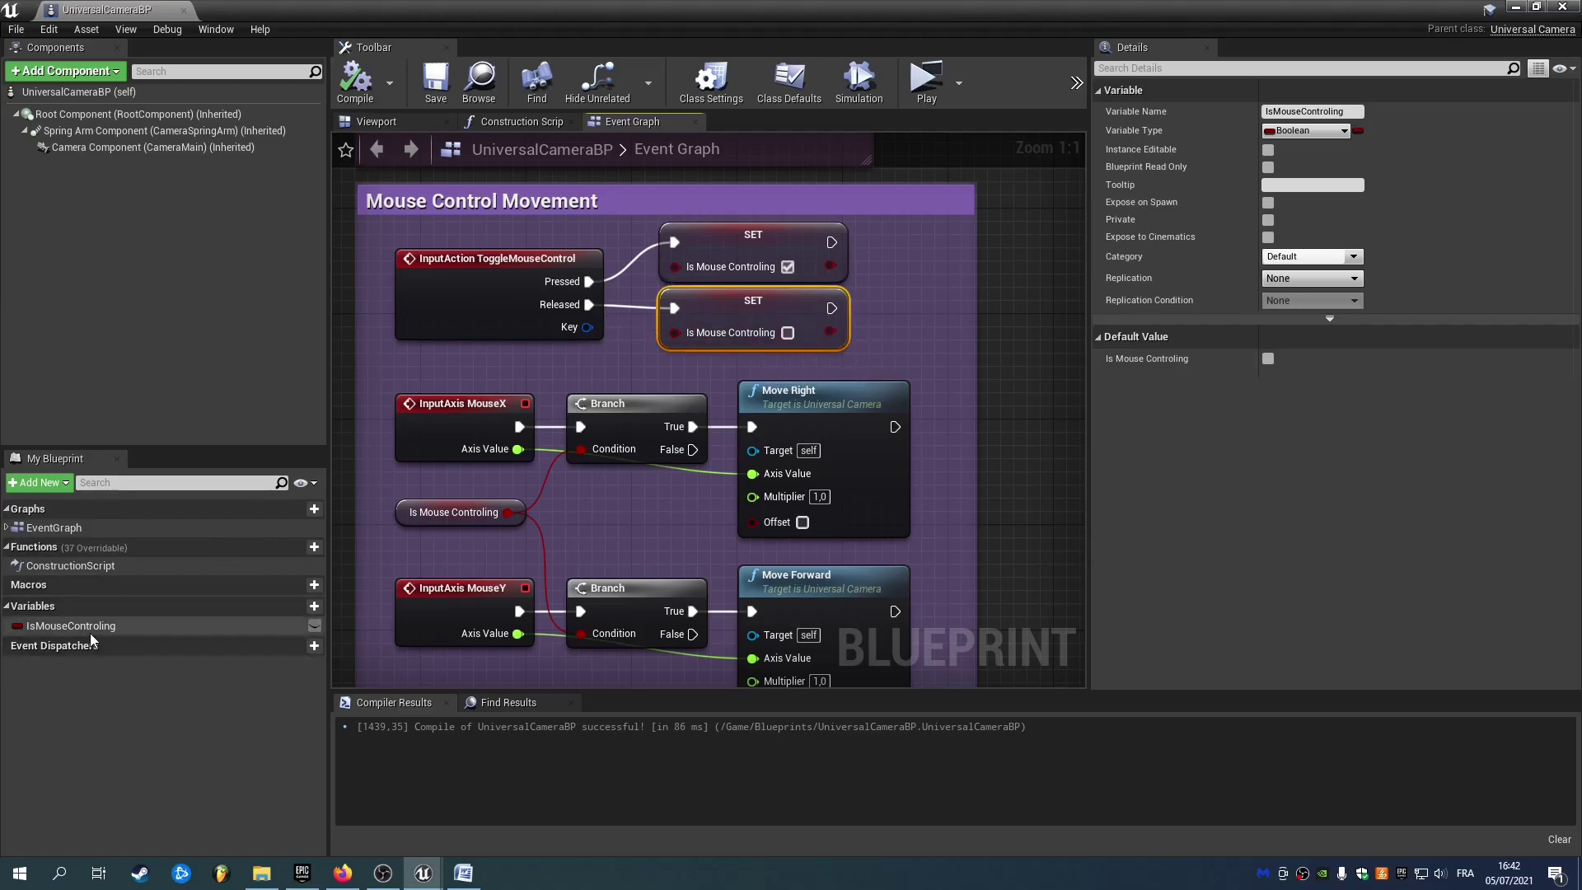
Examine how the MouseX and MouseY events pass through the IsMouseControling branches to Move Right and Move Forward.
right_click_drag(711, 508, 716, 366)
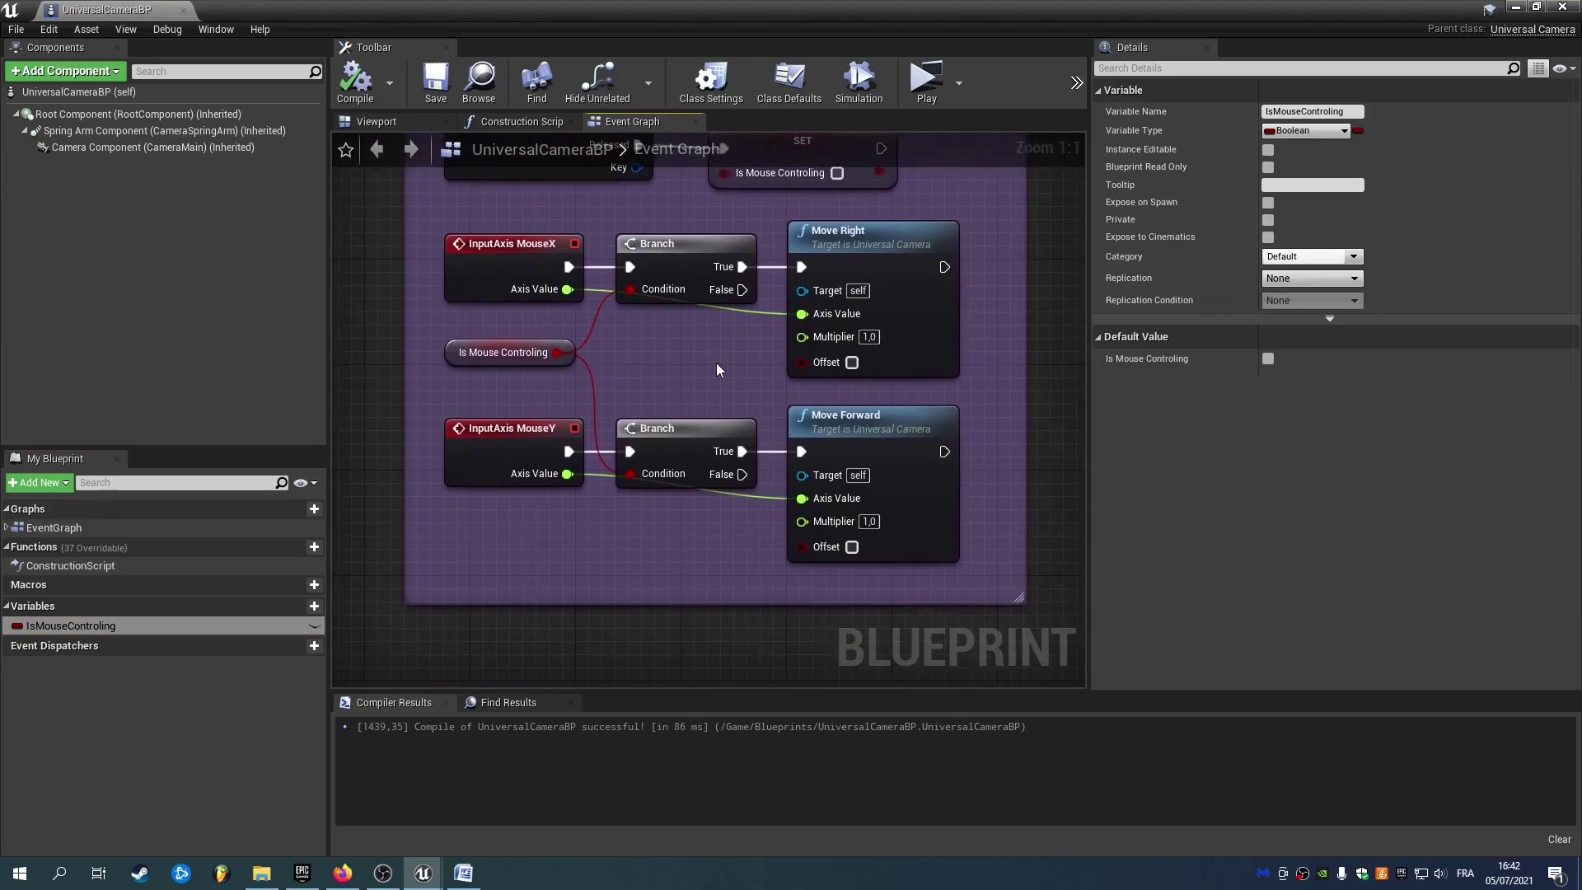
left_click(486, 246)
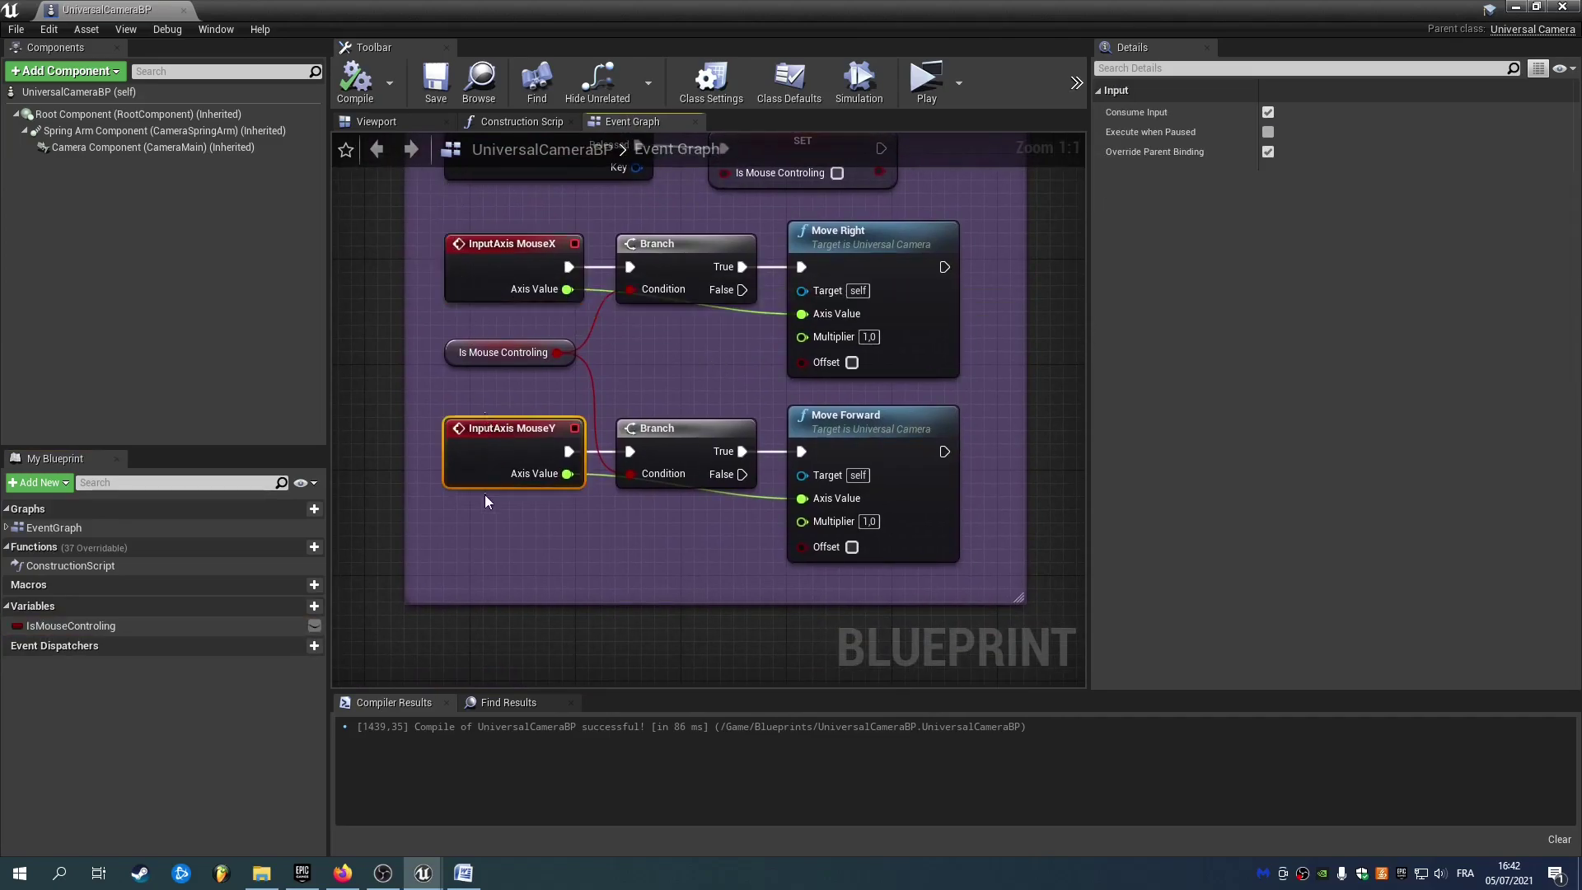
right_click_drag(693, 547, 601, 595)
left_click(511, 568)
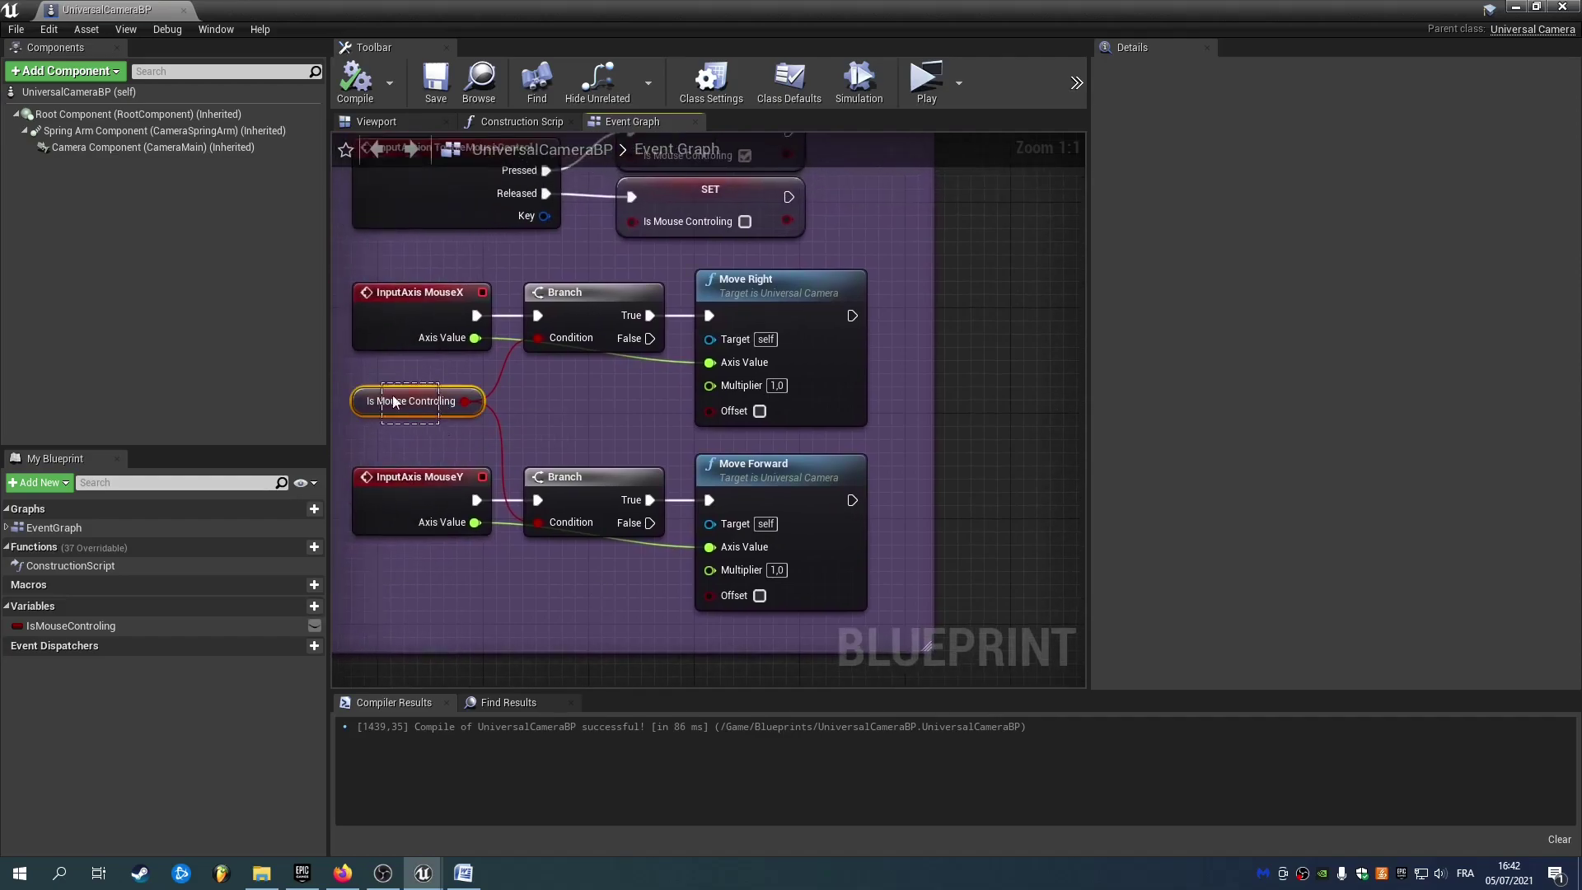
left_click_drag(398, 391, 398, 392)
left_click(689, 446)
right_click_drag(690, 446, 584, 447)
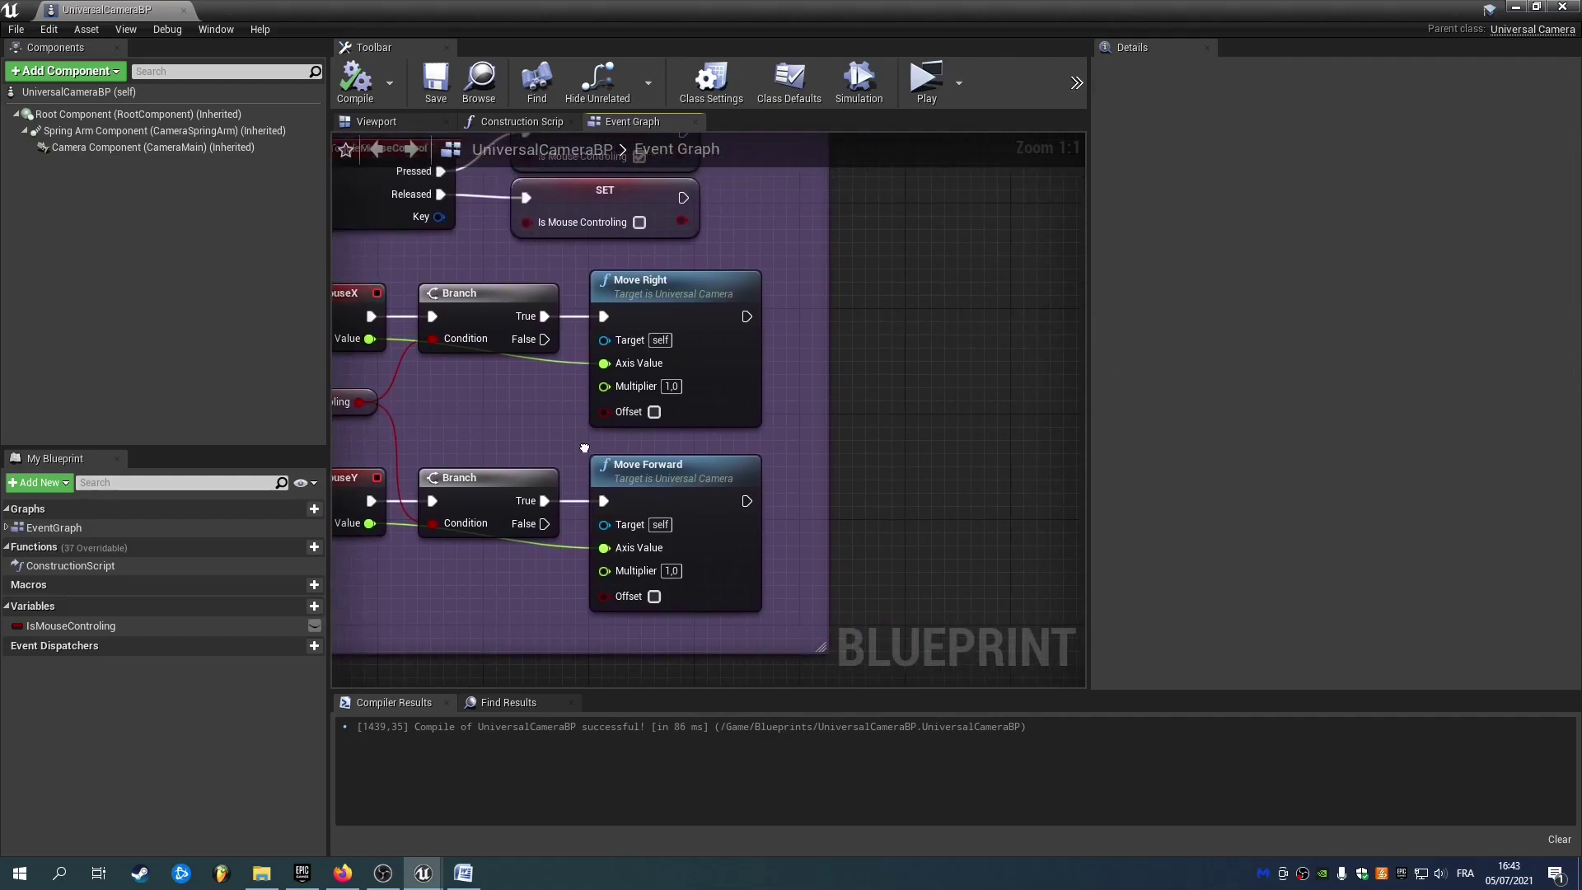
left_click(692, 544)
right_click_drag(692, 544, 823, 541)
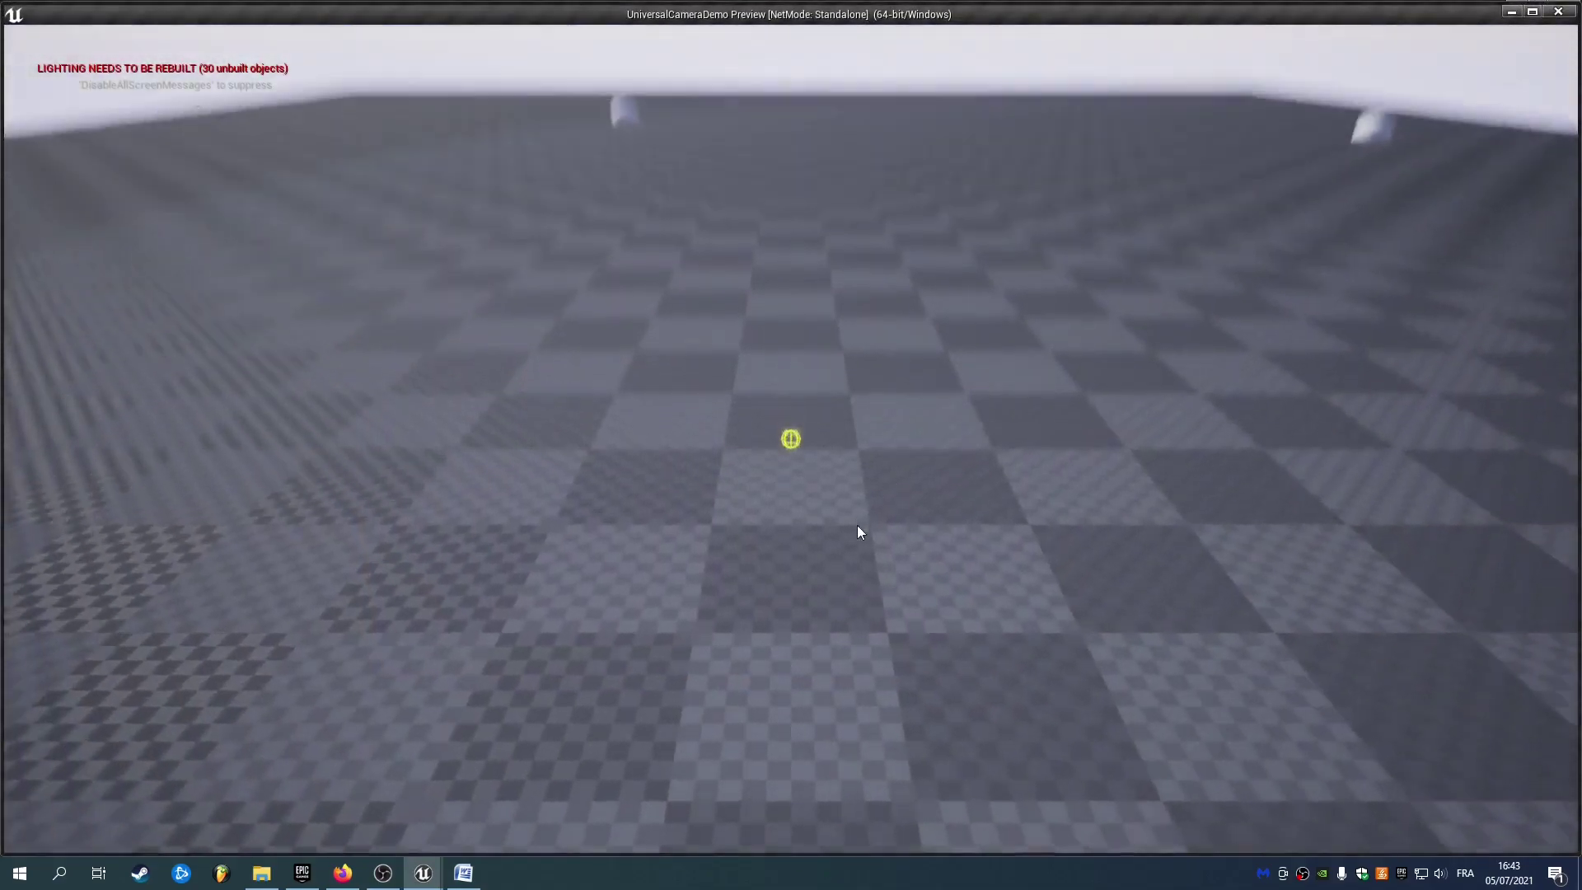
Play-test screen sliding and mouse-driven camera control, then end the preview.
middle_click_drag(857, 526, 662, 578)
right_click_drag(663, 583, 865, 599)
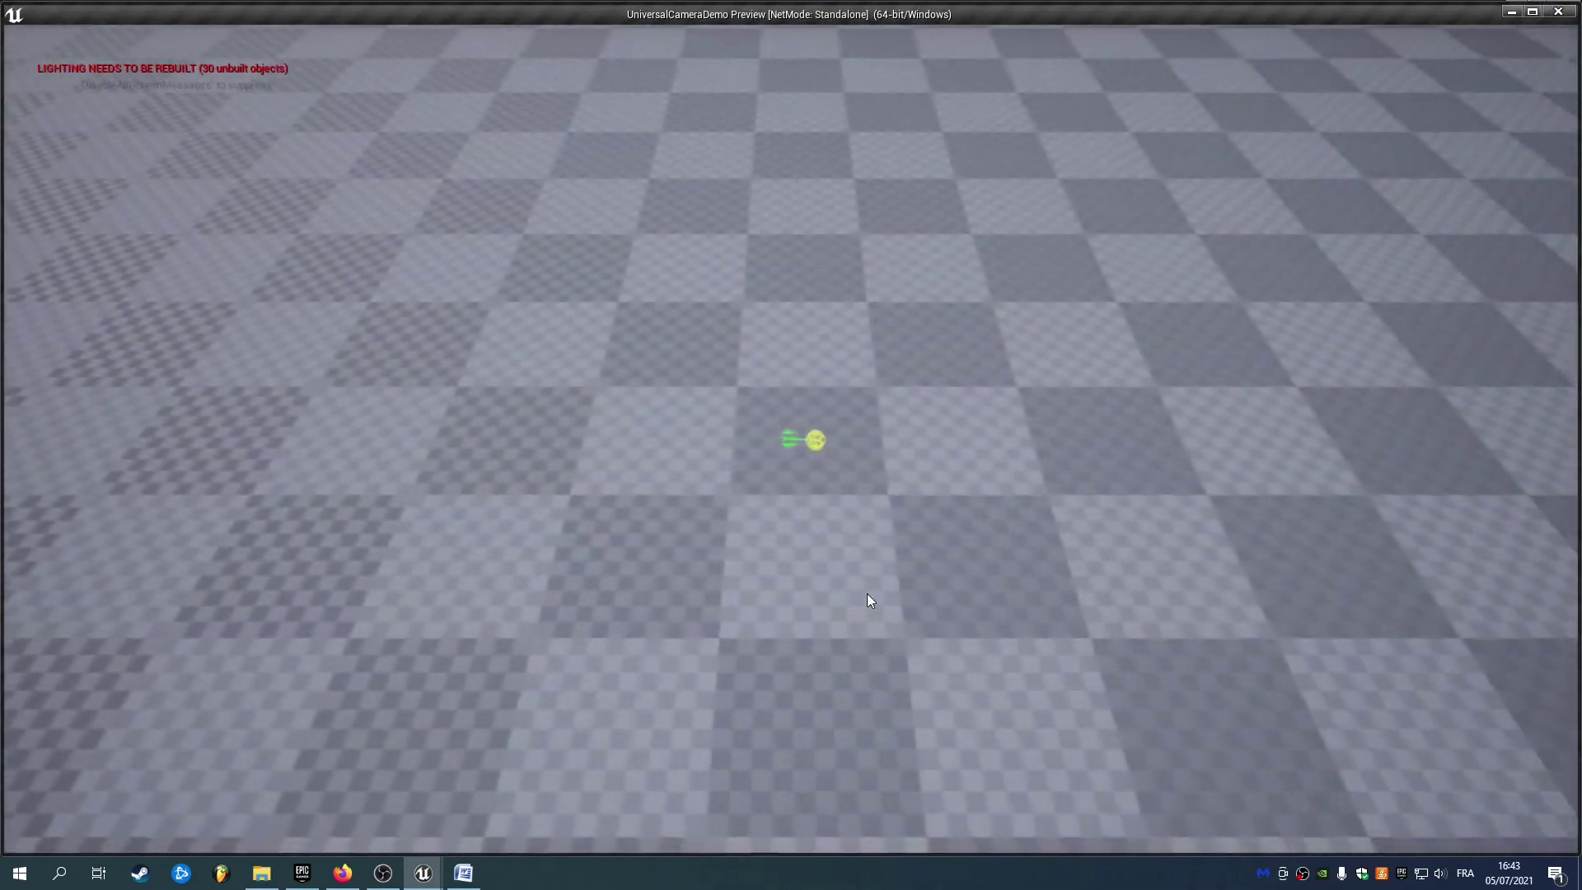
key("Escape")
Turn off Draw Debug Spheres in the Universal Camera Plugin class defaults.
left_click(789, 78)
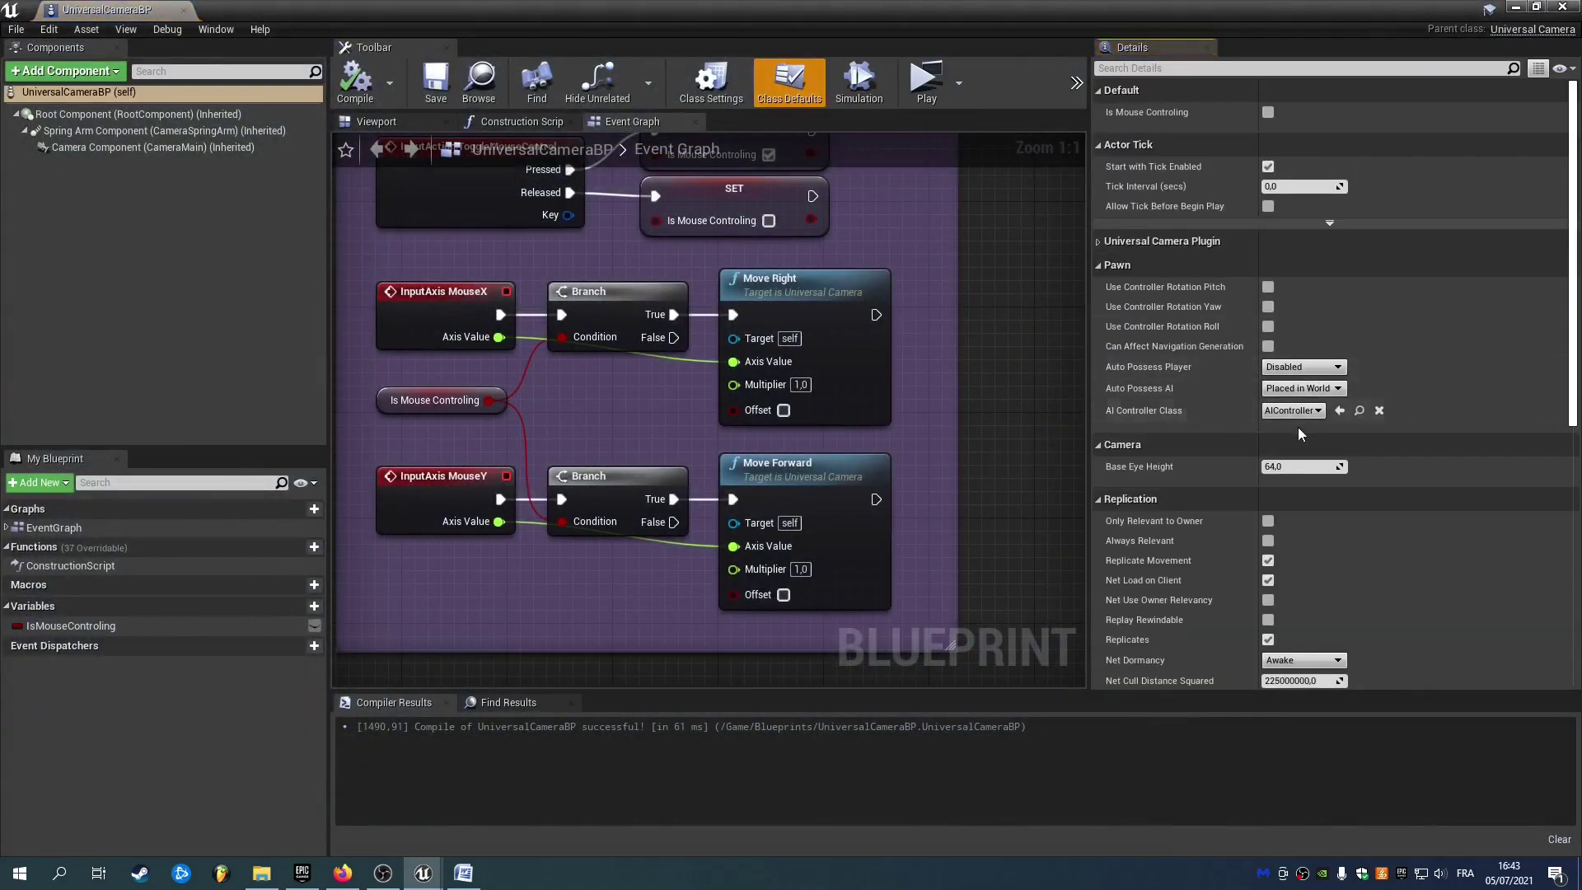
left_click(710, 78)
left_click(789, 79)
left_click(1129, 299)
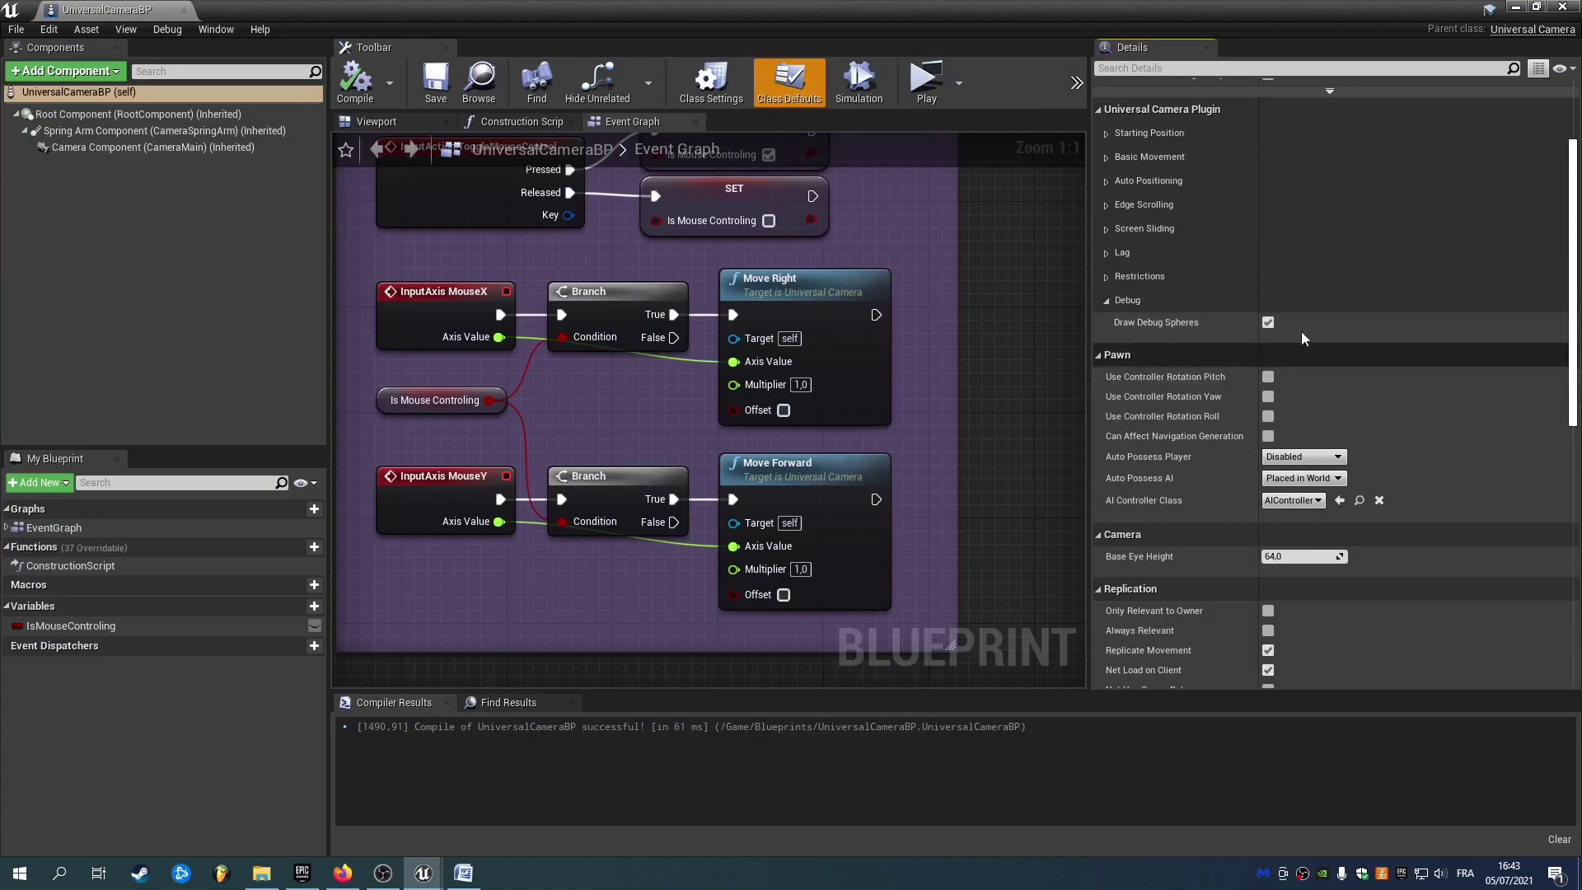
Preview the level in a new editor window, move the camera over the floor, and end the preview.
left_click(959, 84)
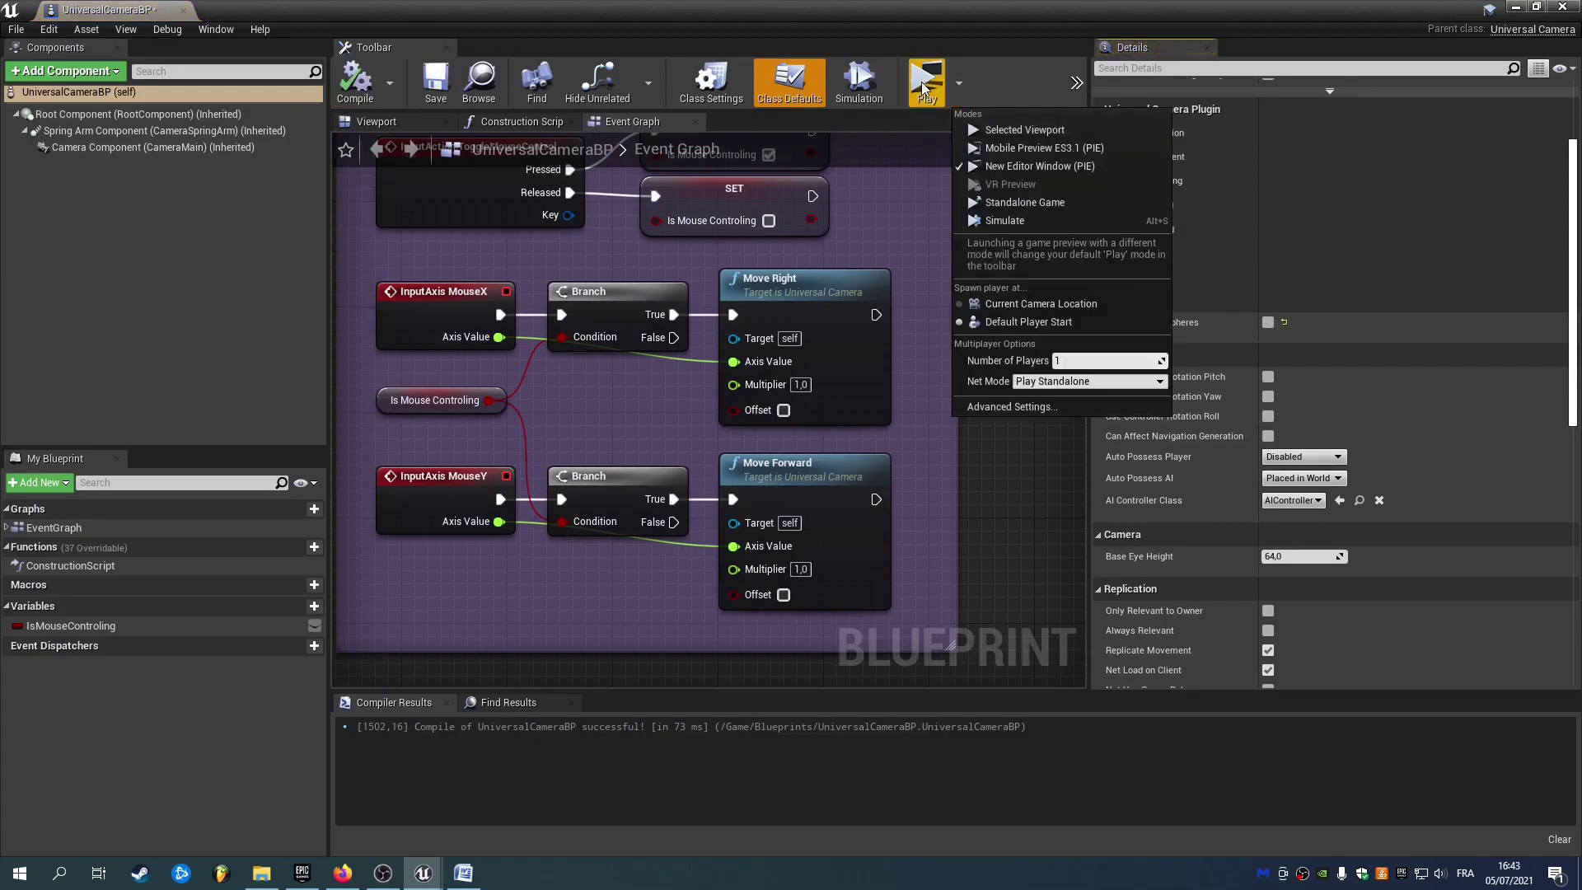
left_click(1035, 166)
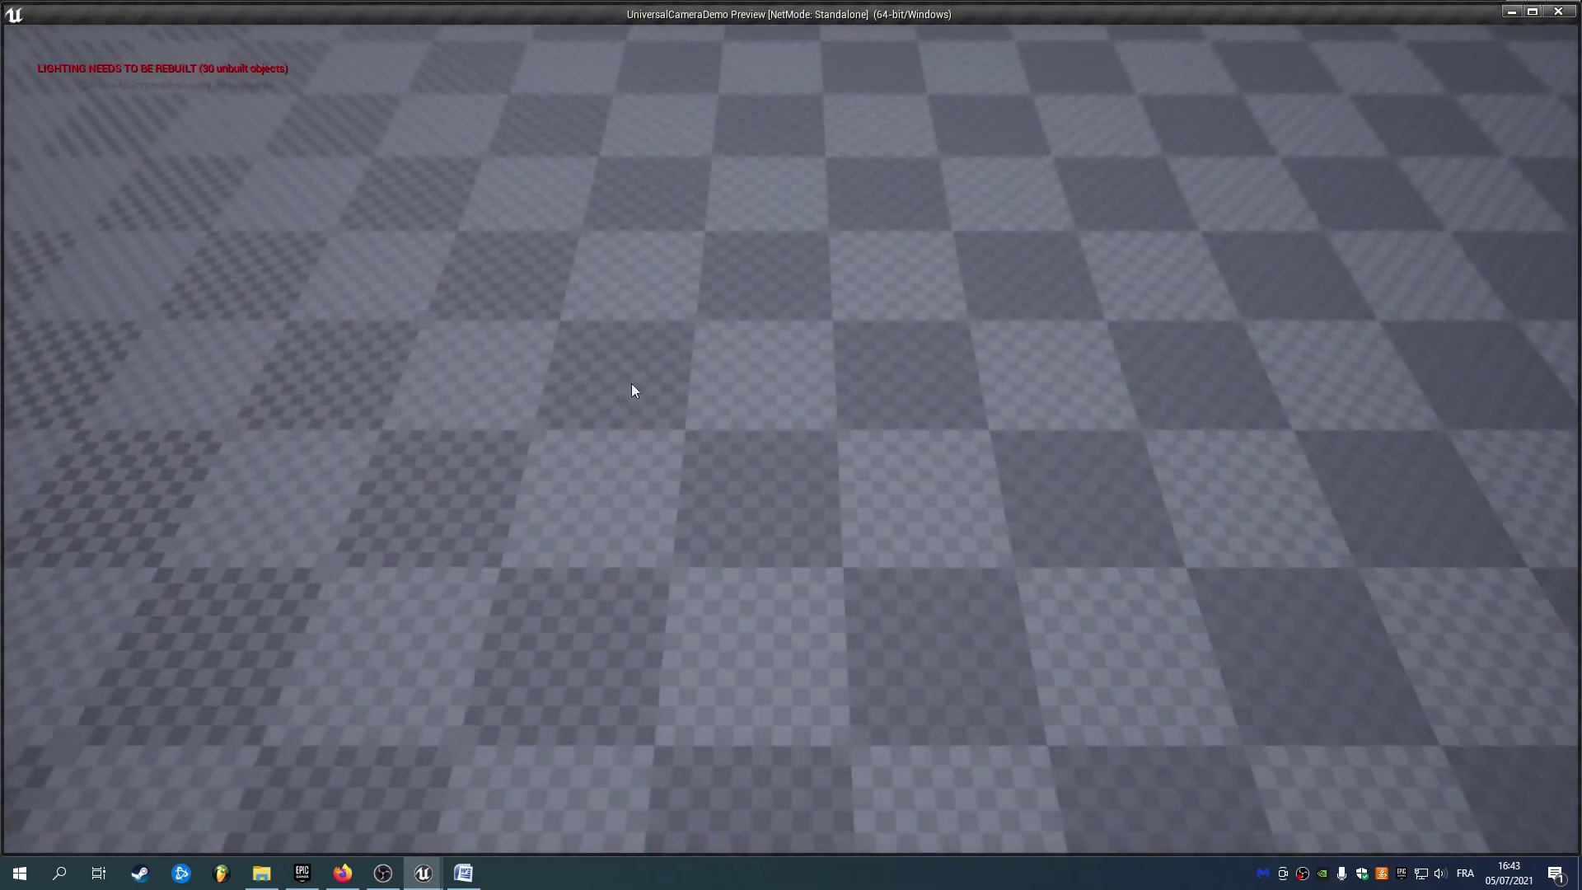
left_click_drag(631, 383, 779, 398)
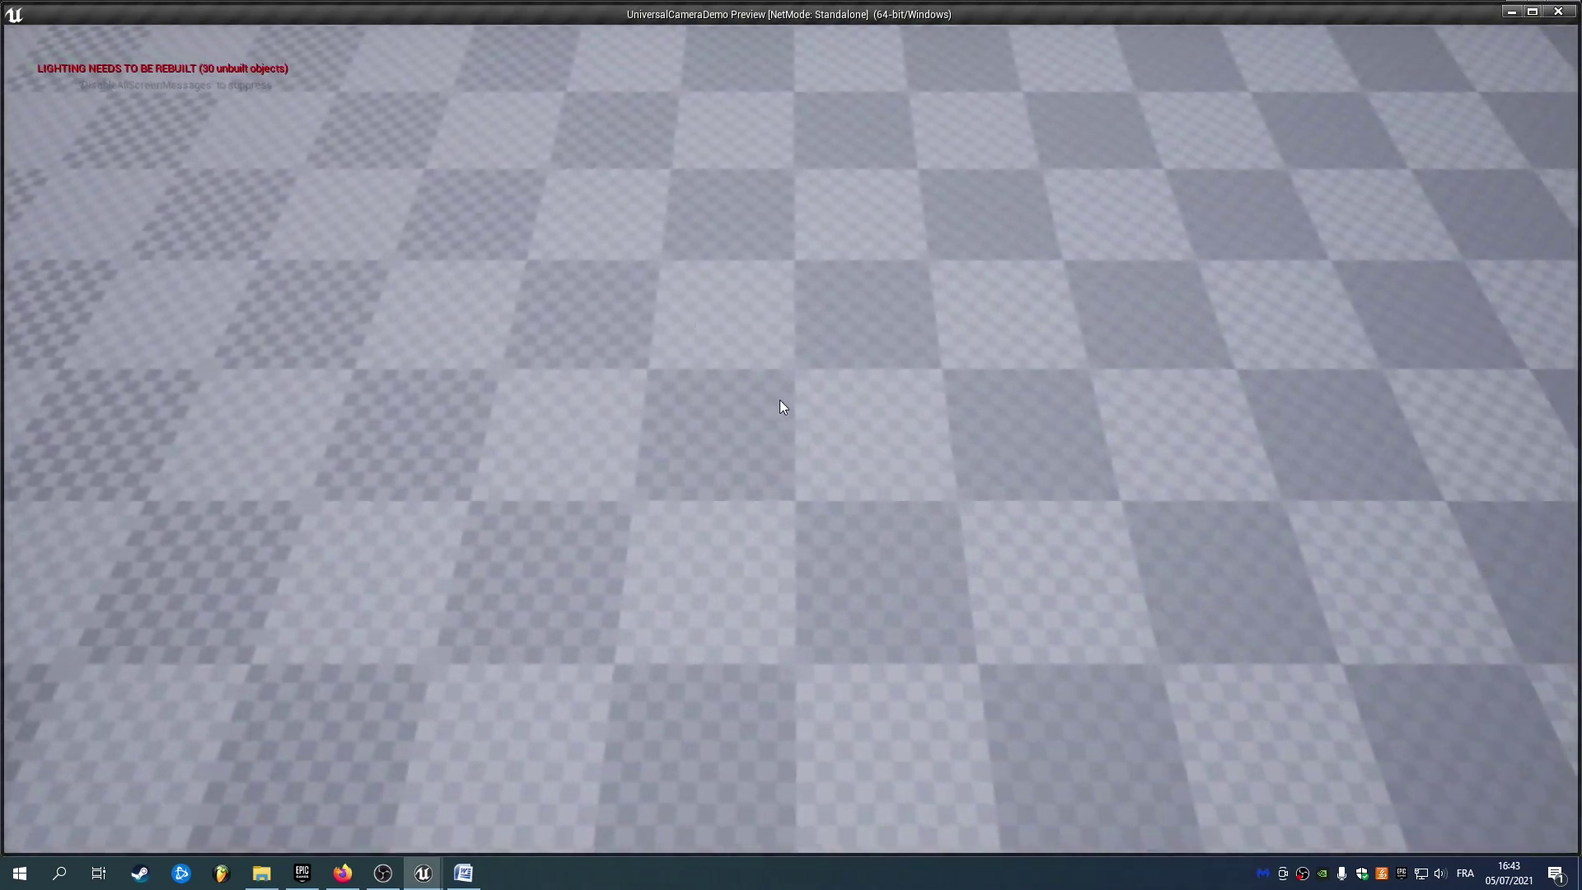
key("Escape")
Review the Mouse Control Movement group and its neighbouring groups in the event graph.
scroll(805, 412, "down", 2)
right_click_drag(978, 209, 960, 269)
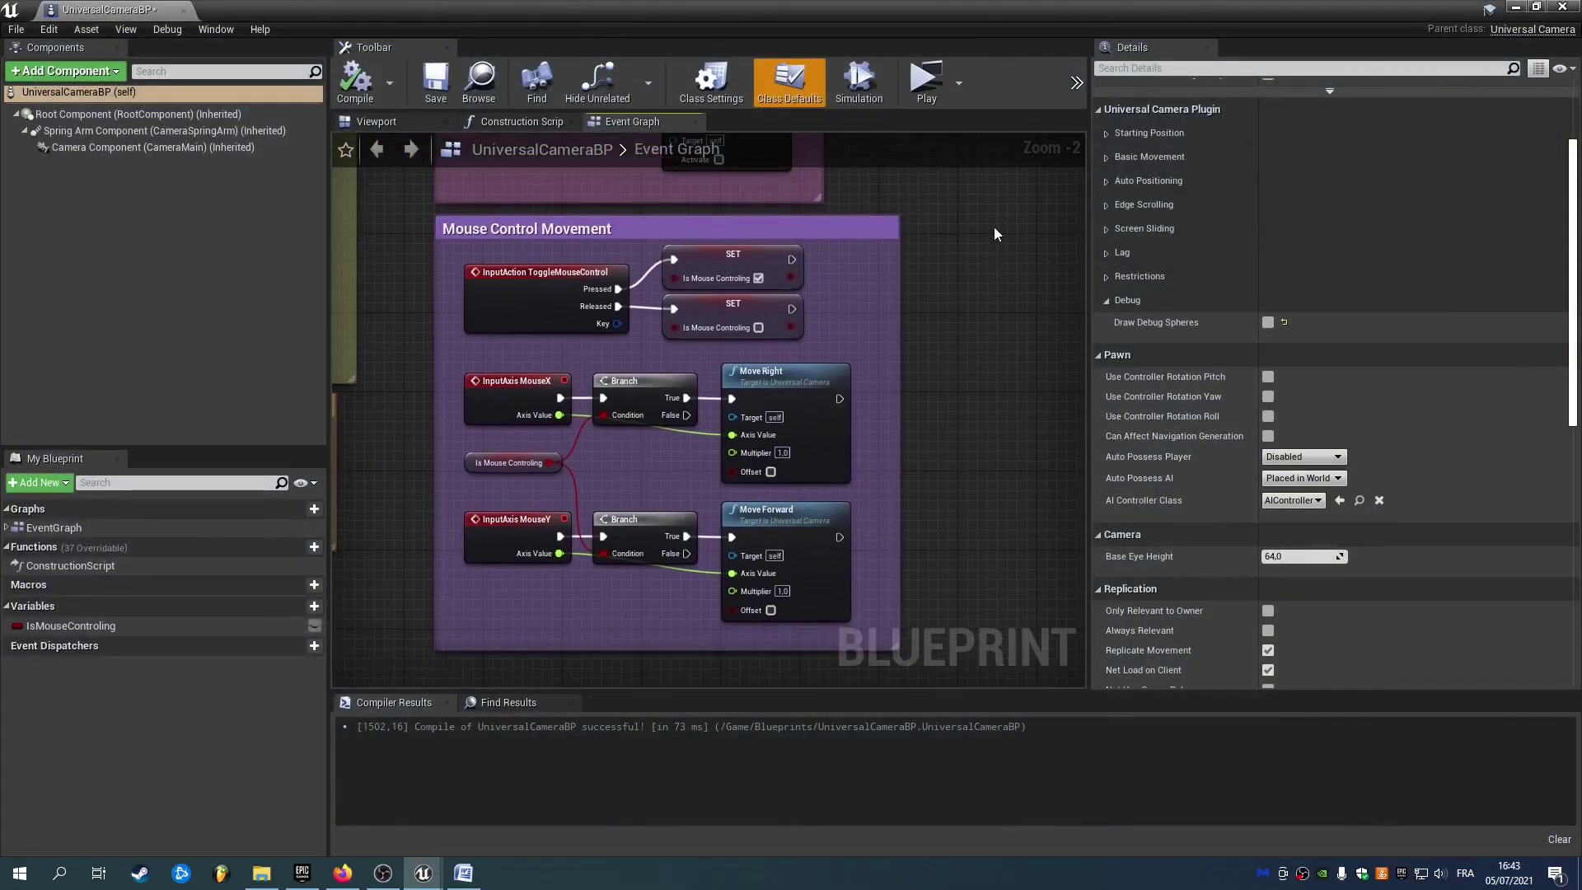
left_click_drag(995, 233, 441, 638)
left_click(967, 400)
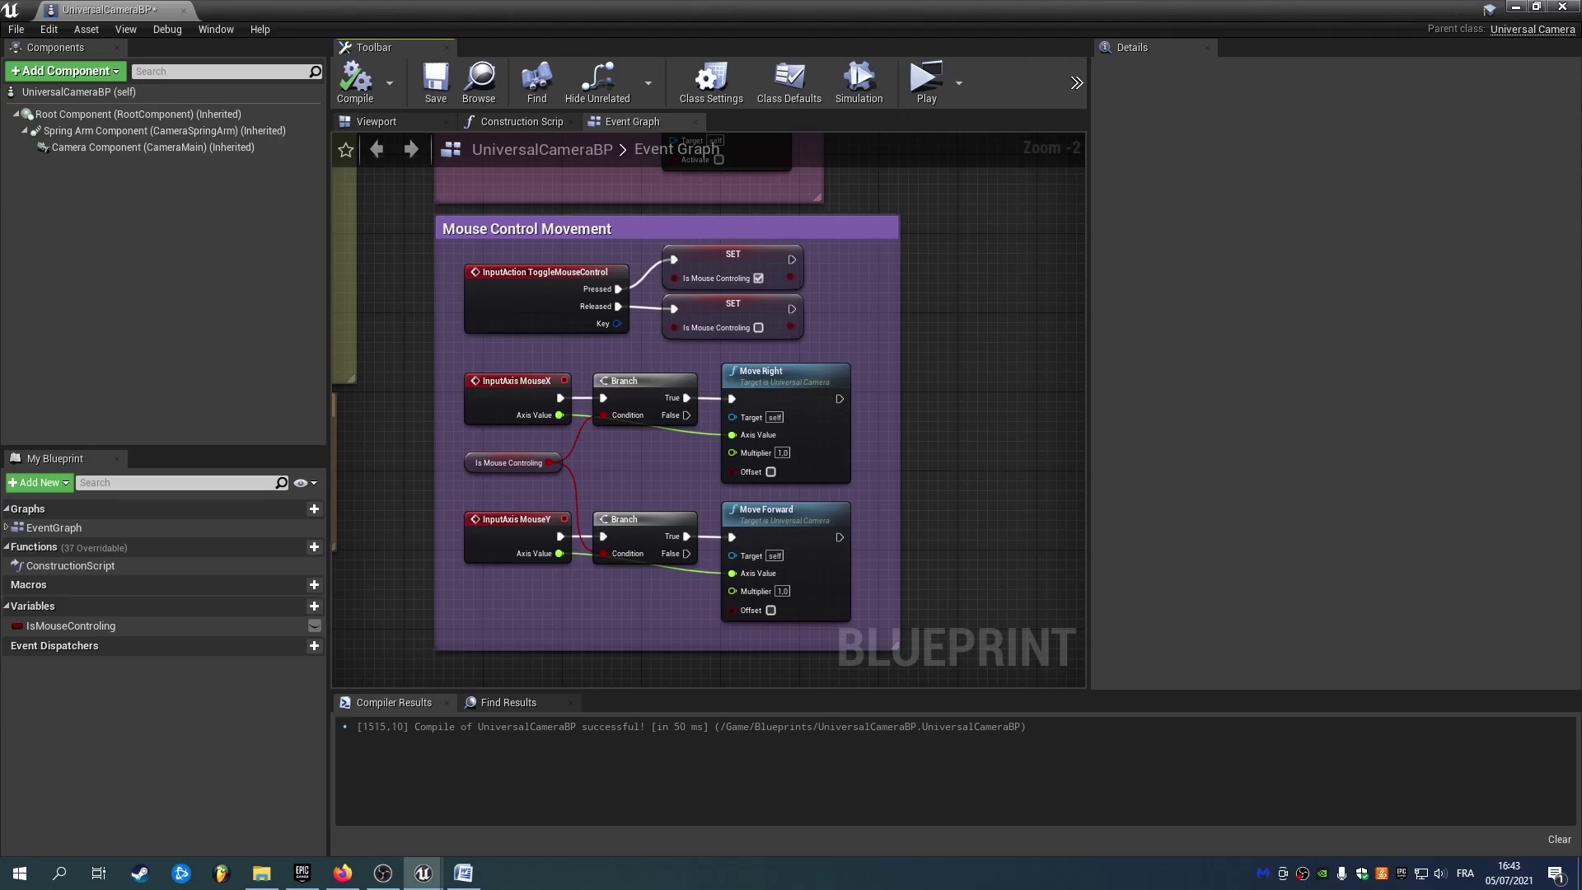
key("alt+Tab")
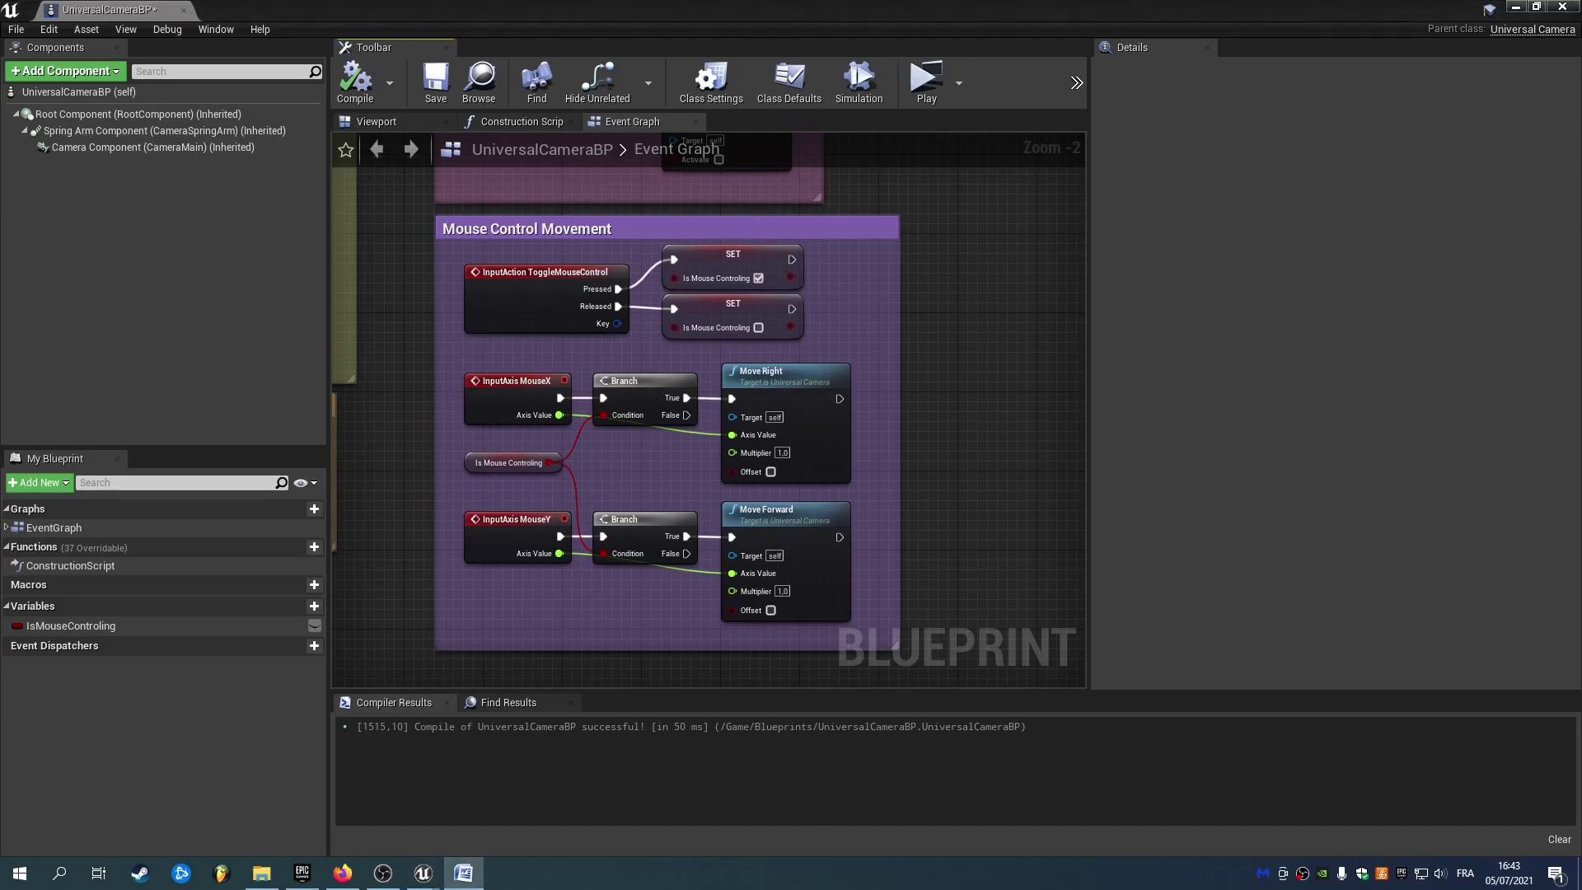
scroll(819, 314, "down", 4)
right_click_drag(1040, 295, 742, 430)
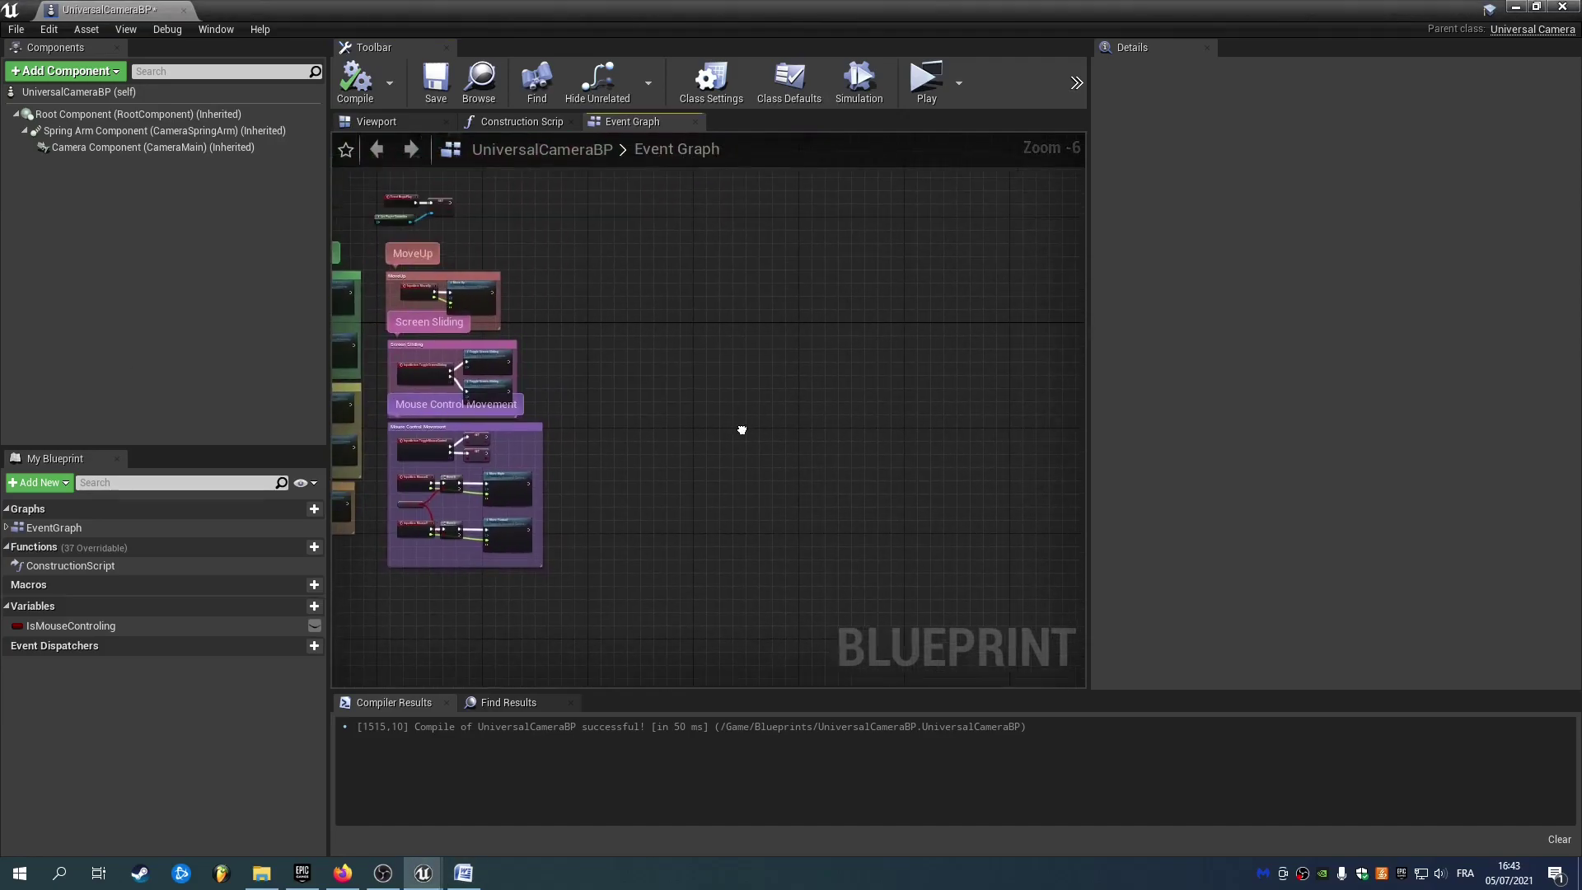
scroll(630, 335, "up", 4)
right_click_drag(630, 334, 463, 329)
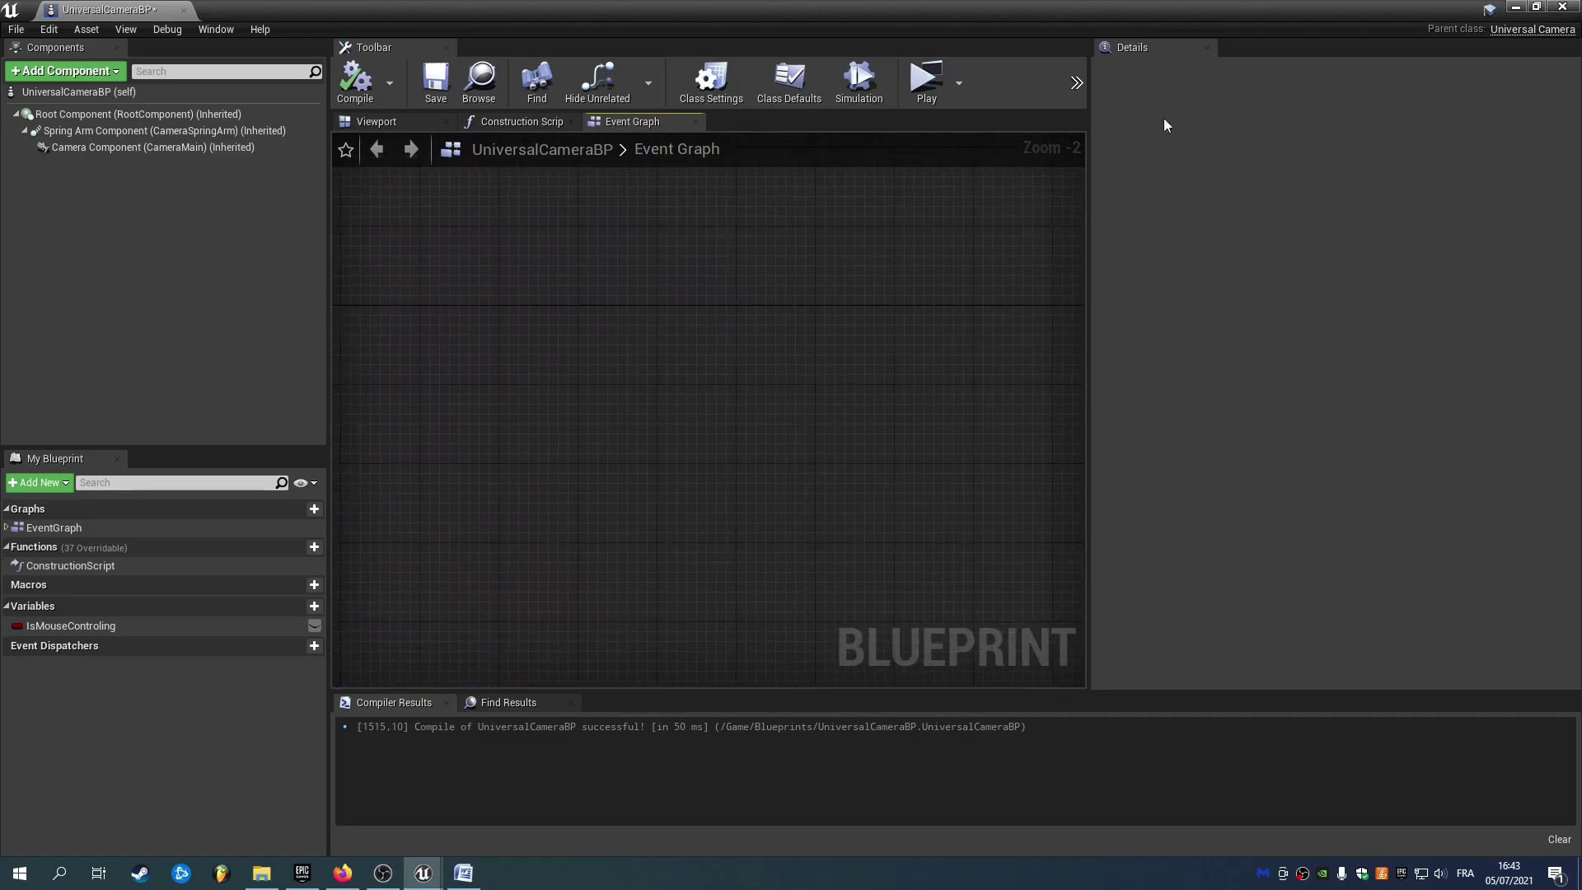
Return to the level editor and delete all Dot actors from the level.
left_click(1515, 8)
right_click_drag(981, 293, 685, 437)
right_click_drag(818, 364, 717, 338)
key("Delete")
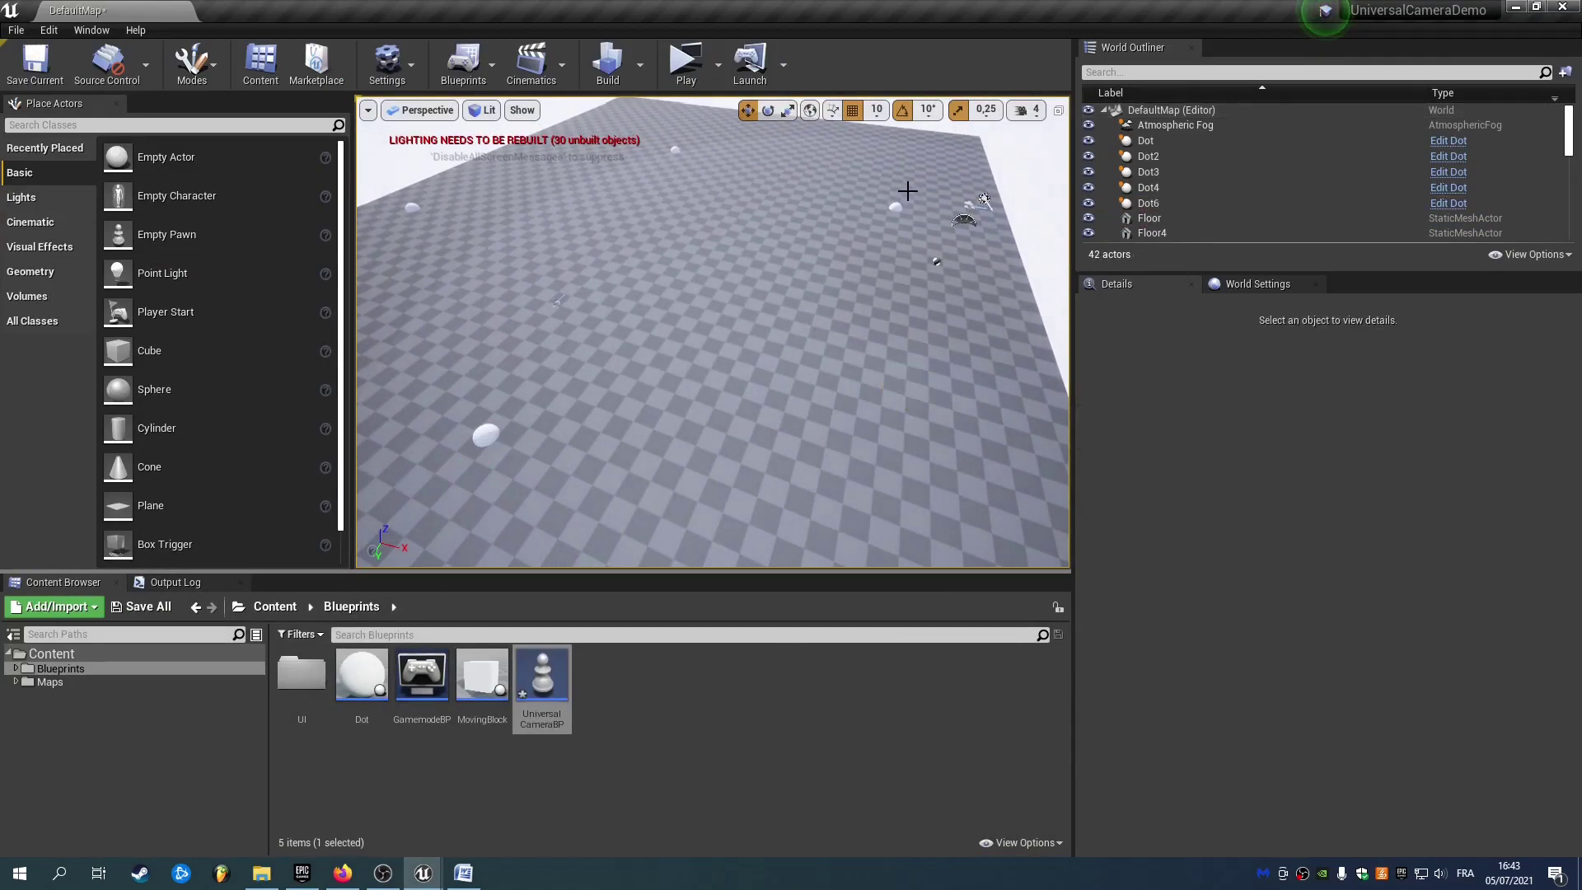
left_click(676, 150)
key("Delete")
right_click_drag(676, 150, 630, 111)
left_click(594, 225)
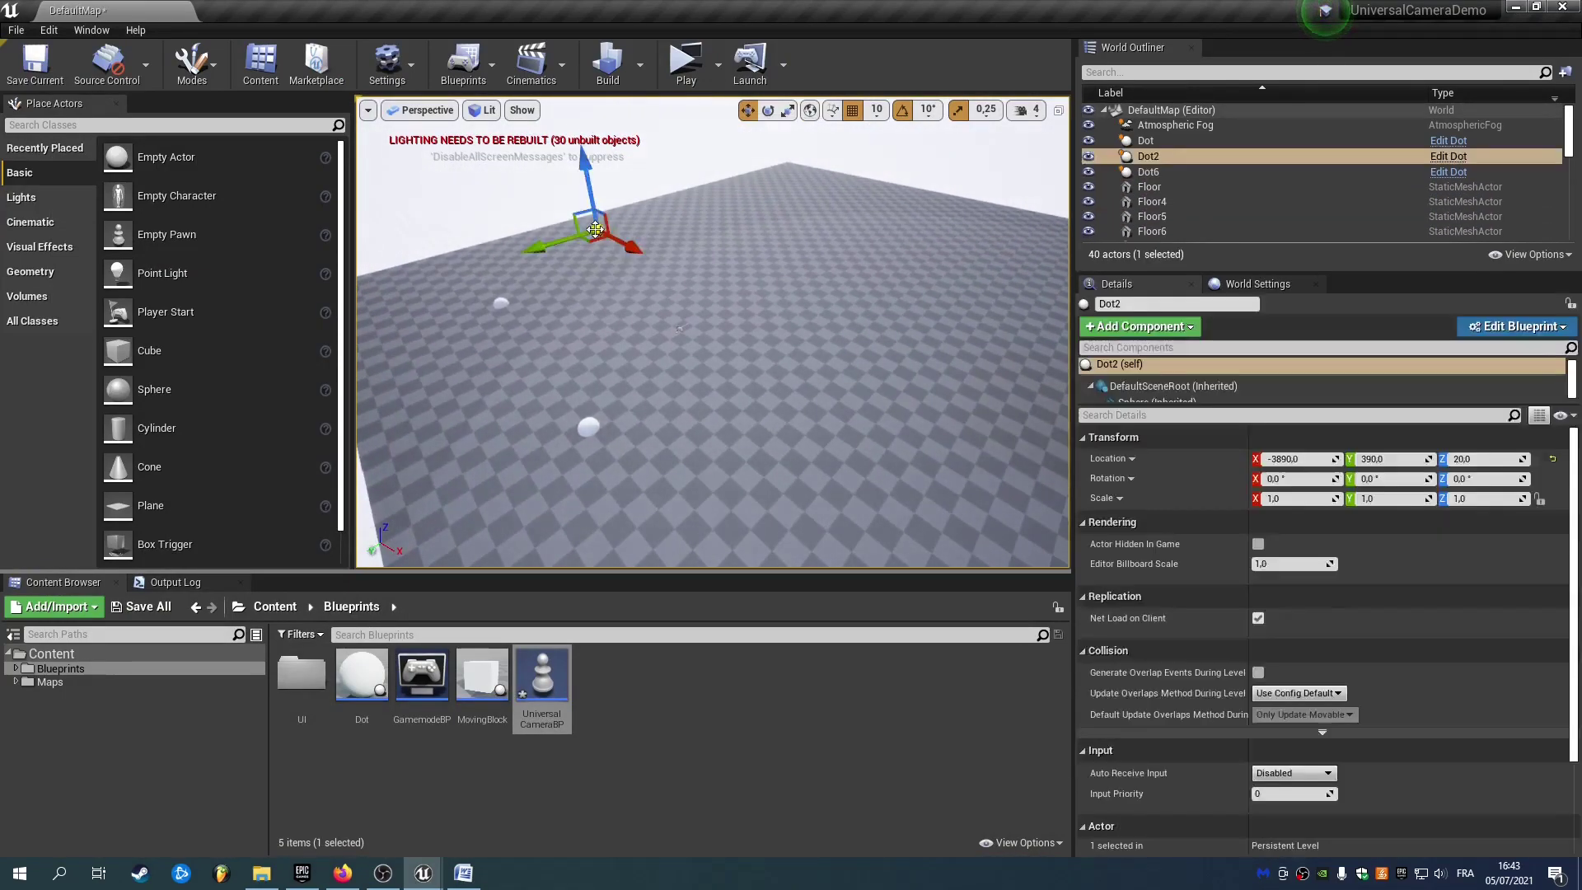
key("Delete")
left_click(583, 407)
key("Delete")
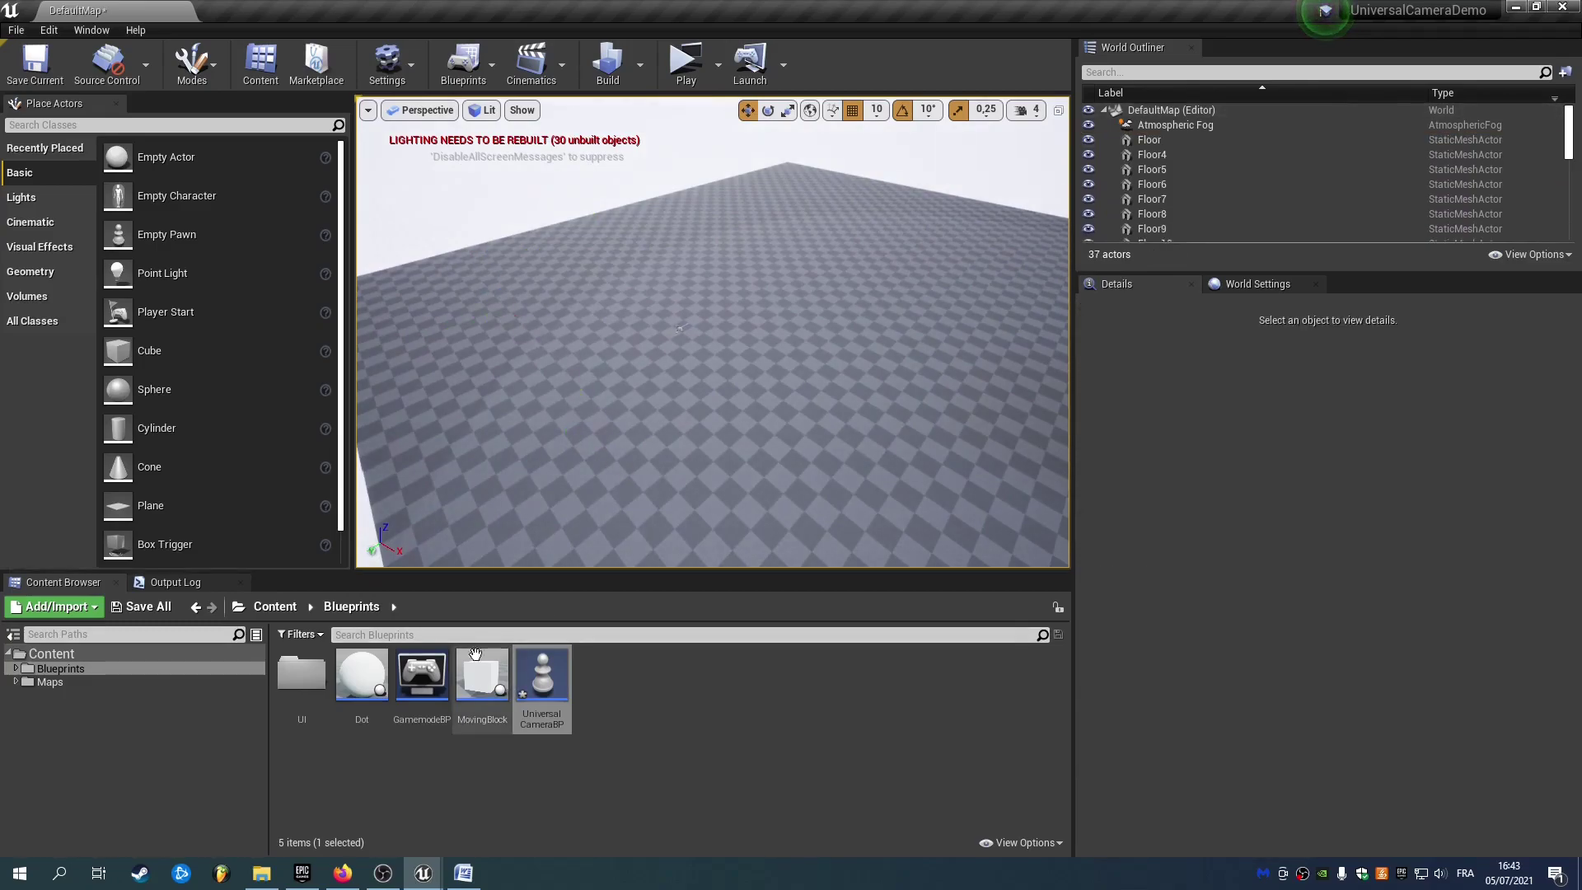
Clear all nodes from the level Blueprint's event graph, compile it, close it and return to the level editor.
left_click(463, 64)
left_click(527, 197)
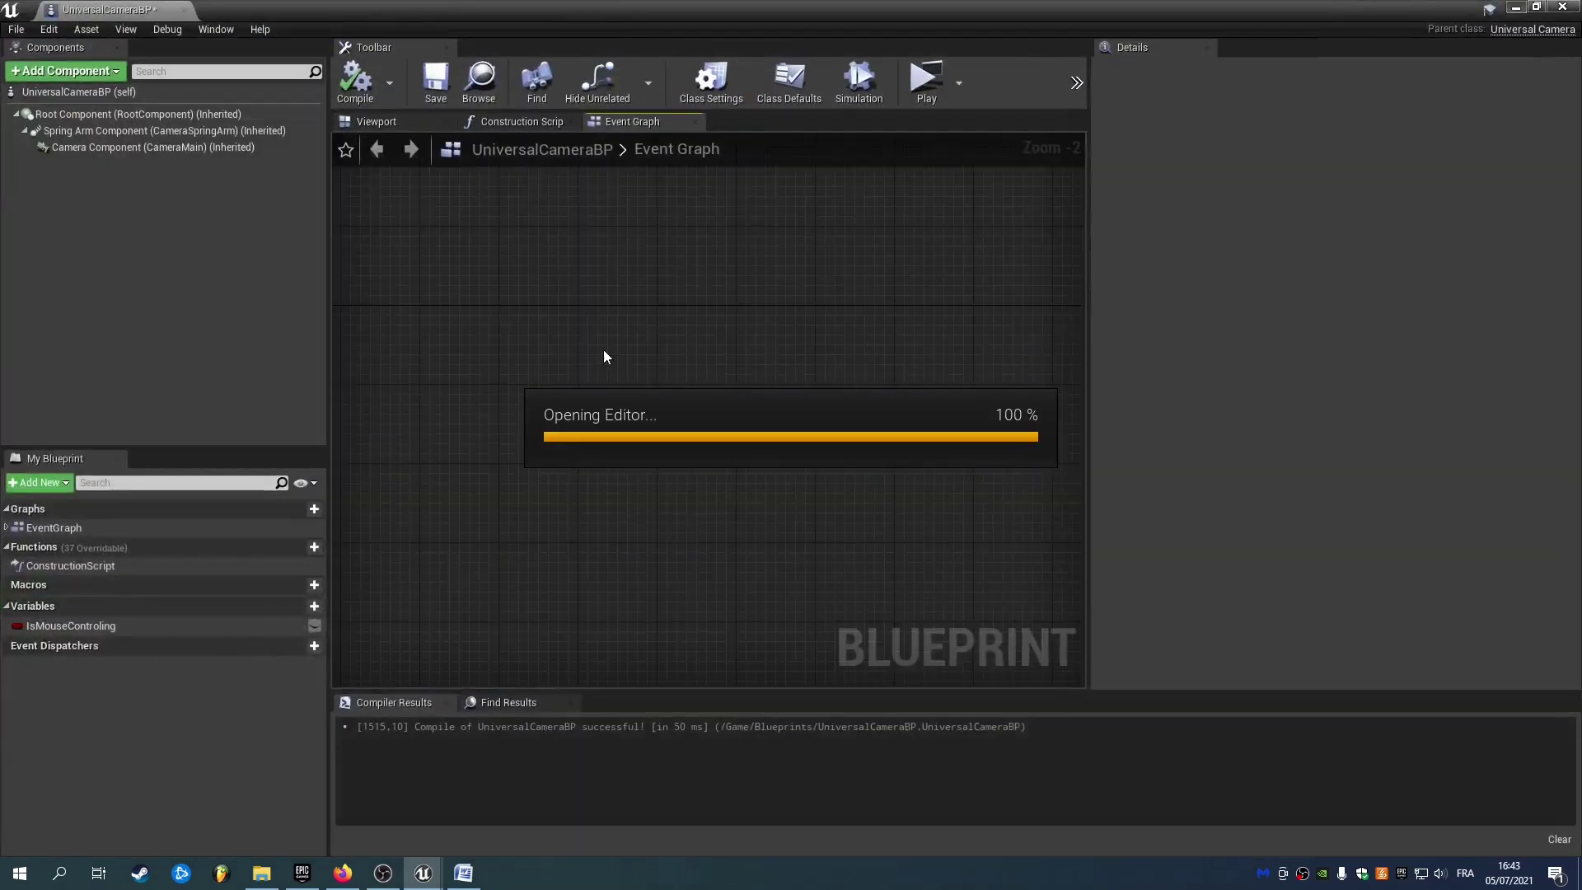
left_click_drag(778, 421, 329, 221)
key("Delete")
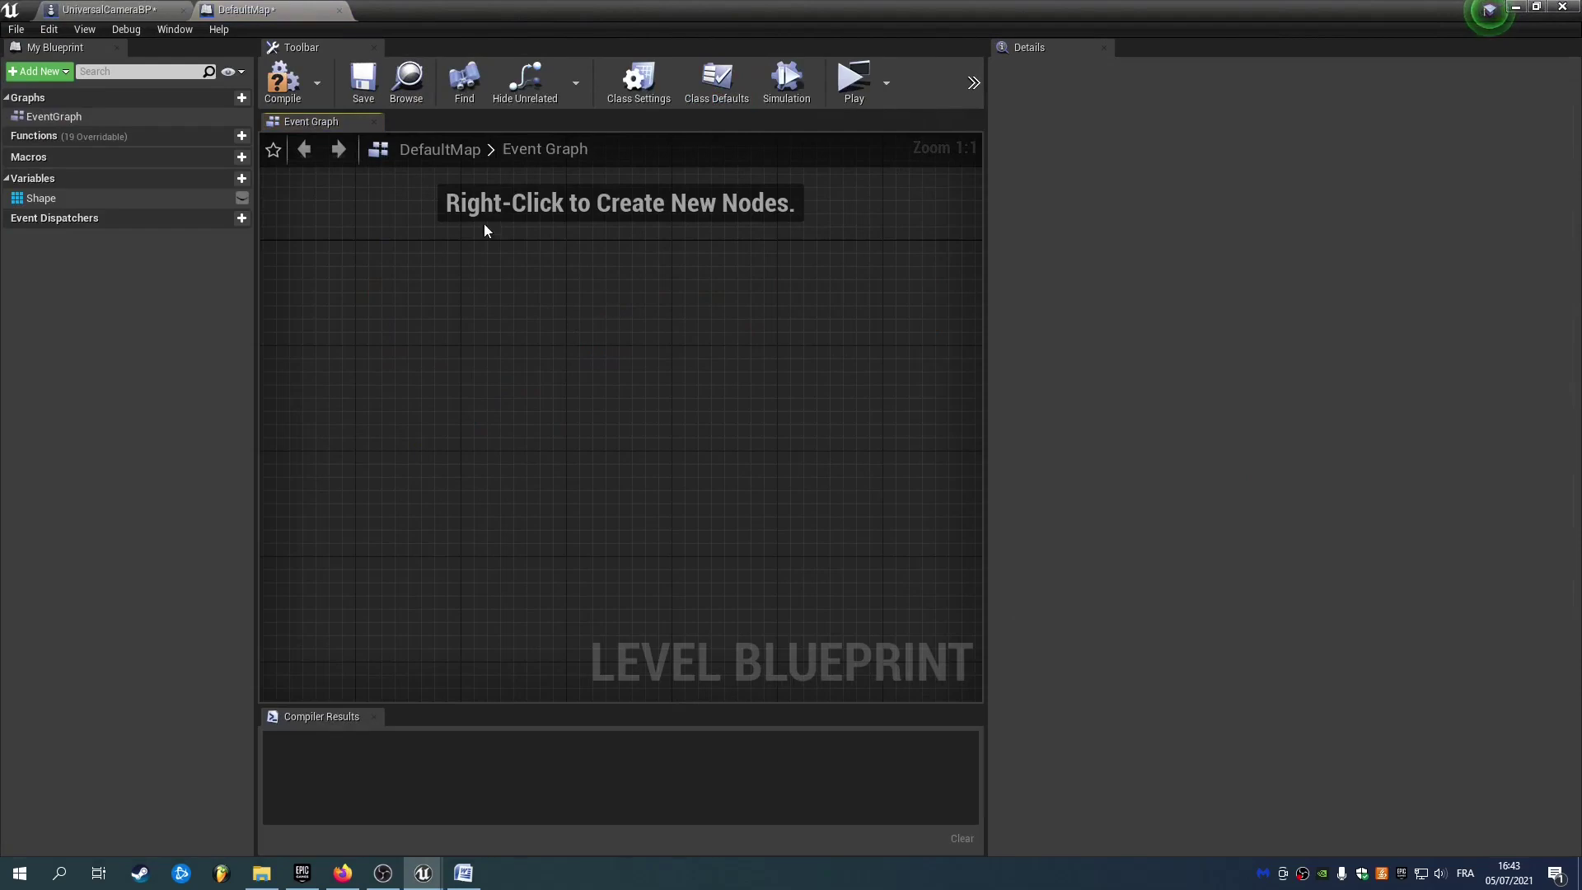
left_click(268, 98)
left_click(338, 9)
left_click(1514, 8)
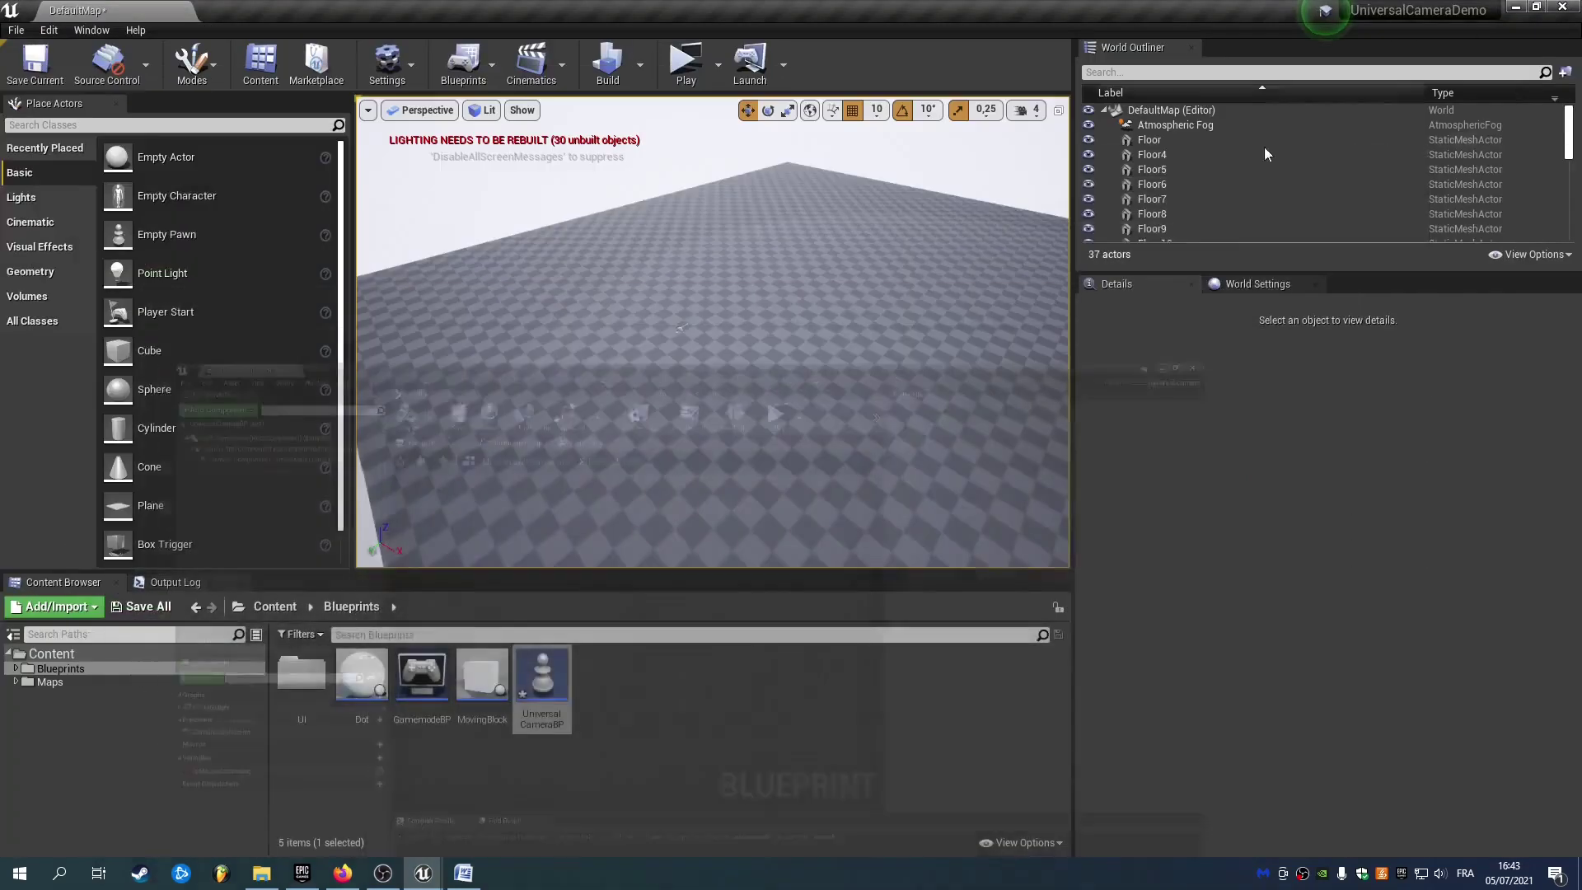
Turn off the Dots Shape location restriction in the UniversalCameraBP class defaults.
double_click(537, 672)
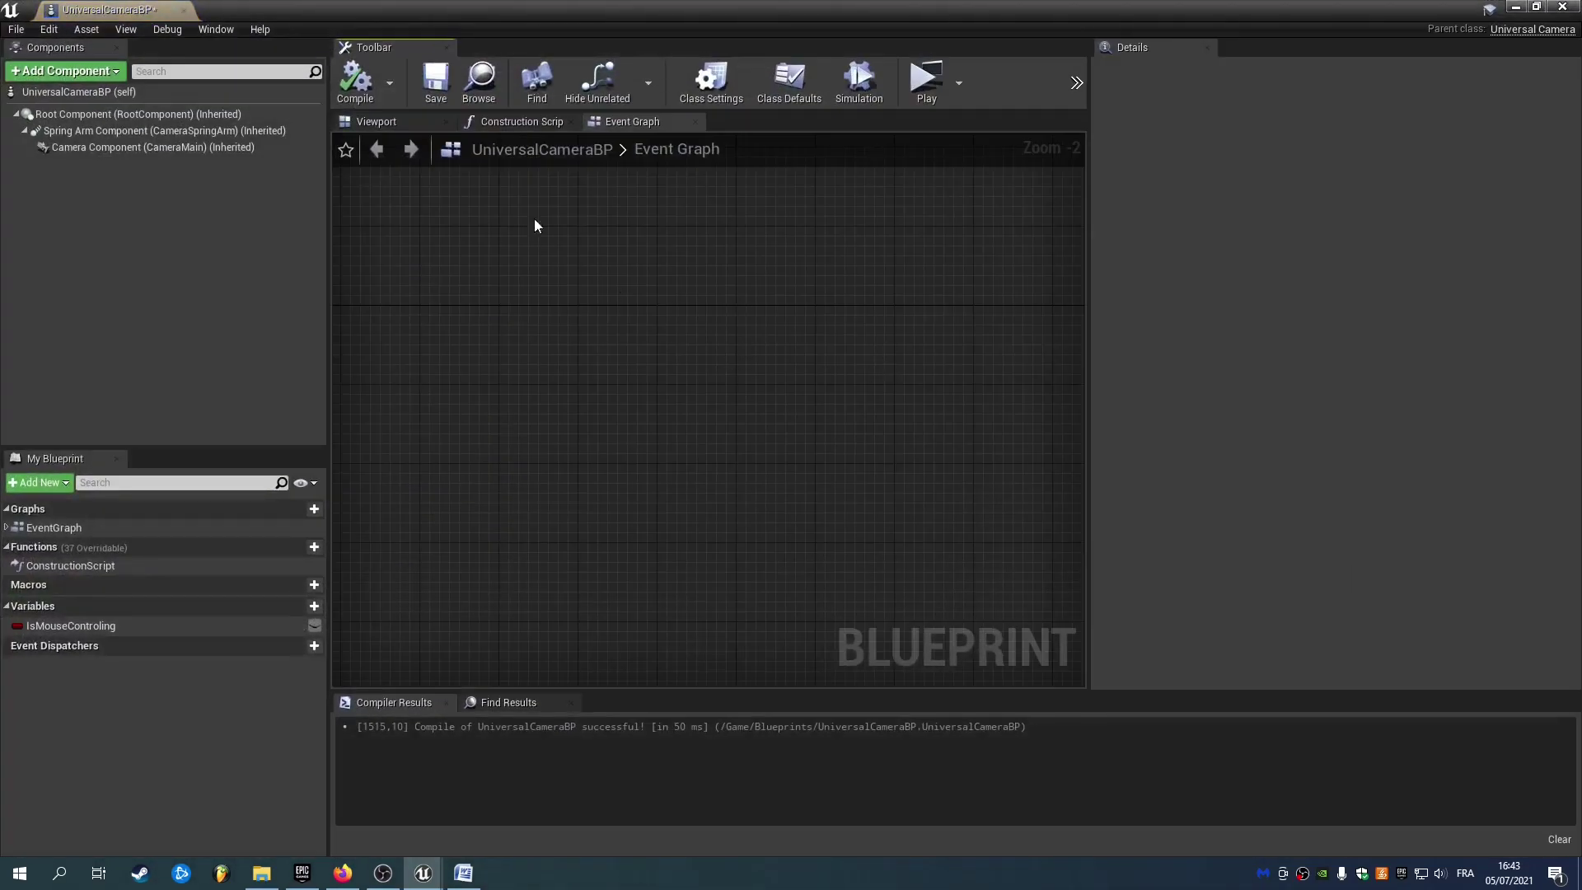
left_click(808, 97)
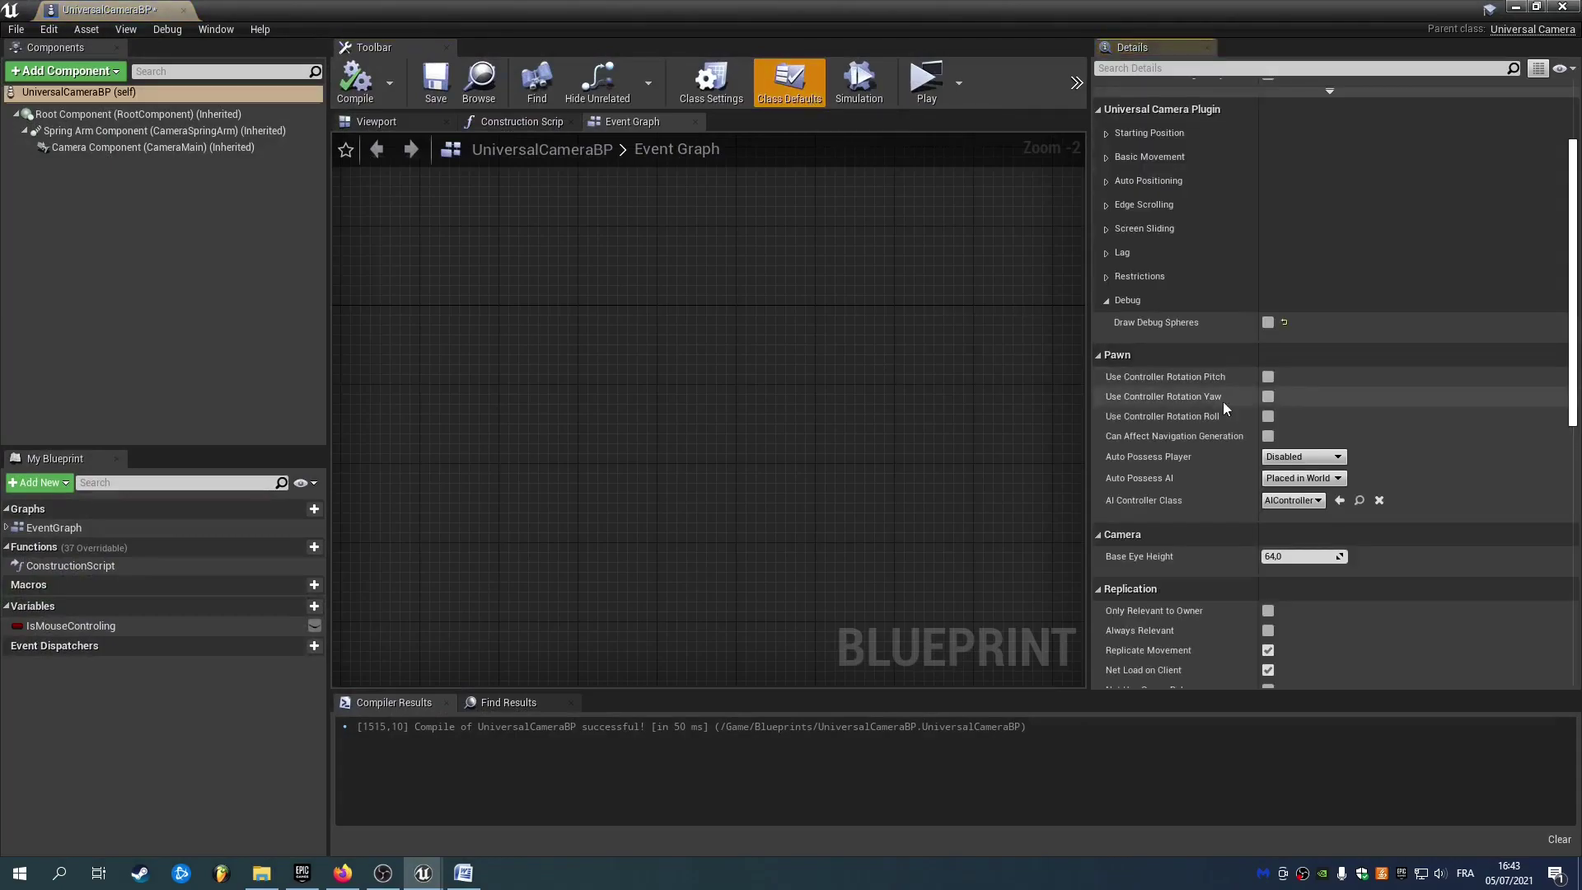
left_click(1139, 283)
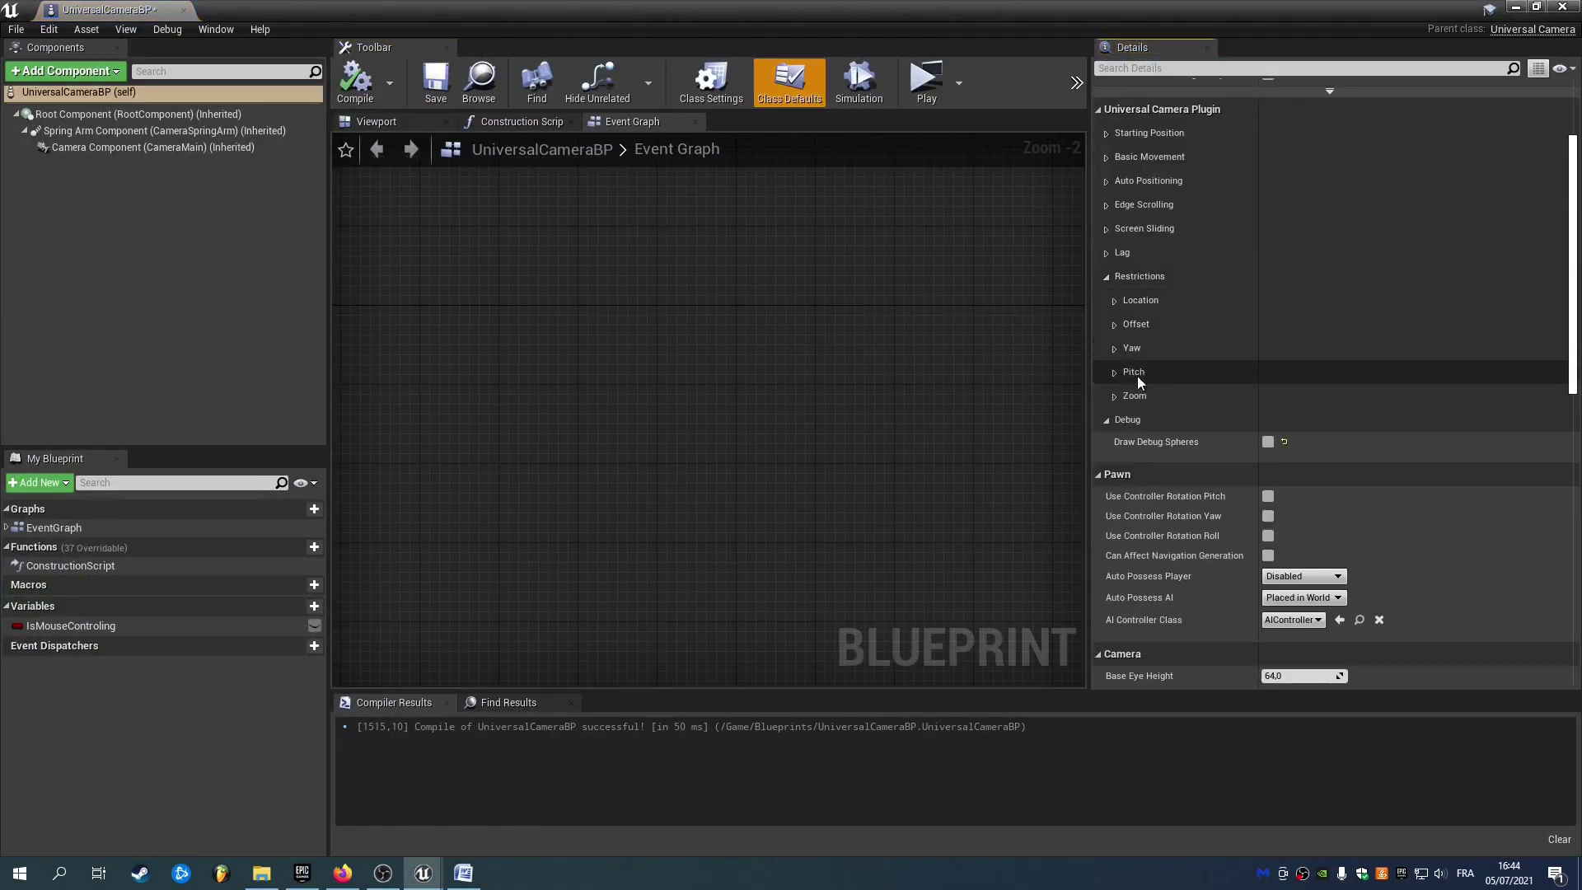
left_click(1138, 324)
left_click(1137, 325)
left_click(1137, 303)
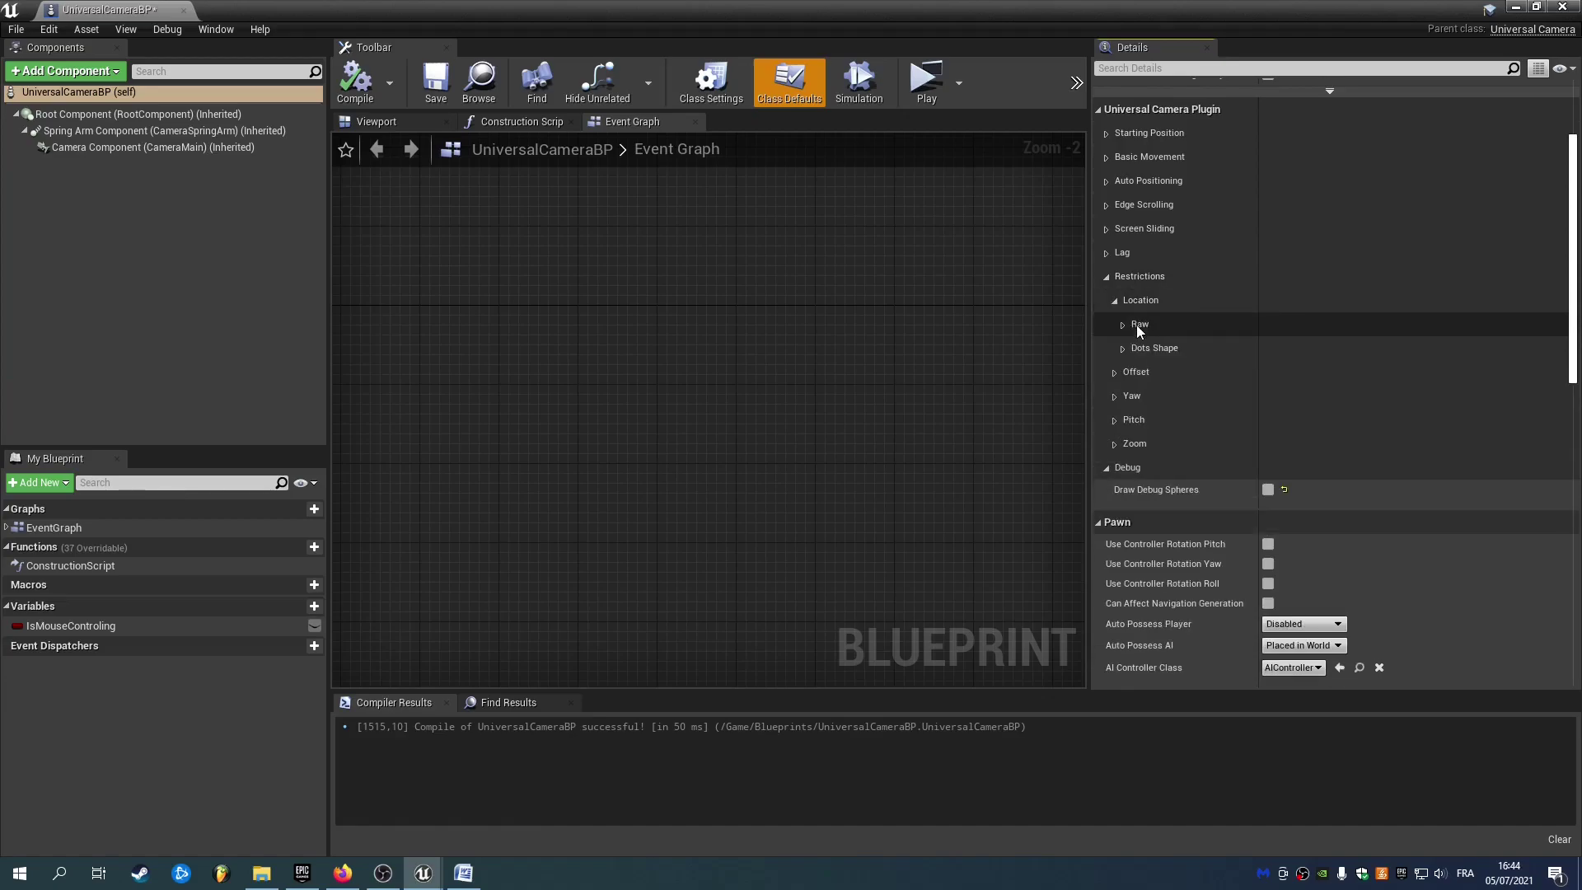
left_click(1149, 347)
left_click(1268, 370)
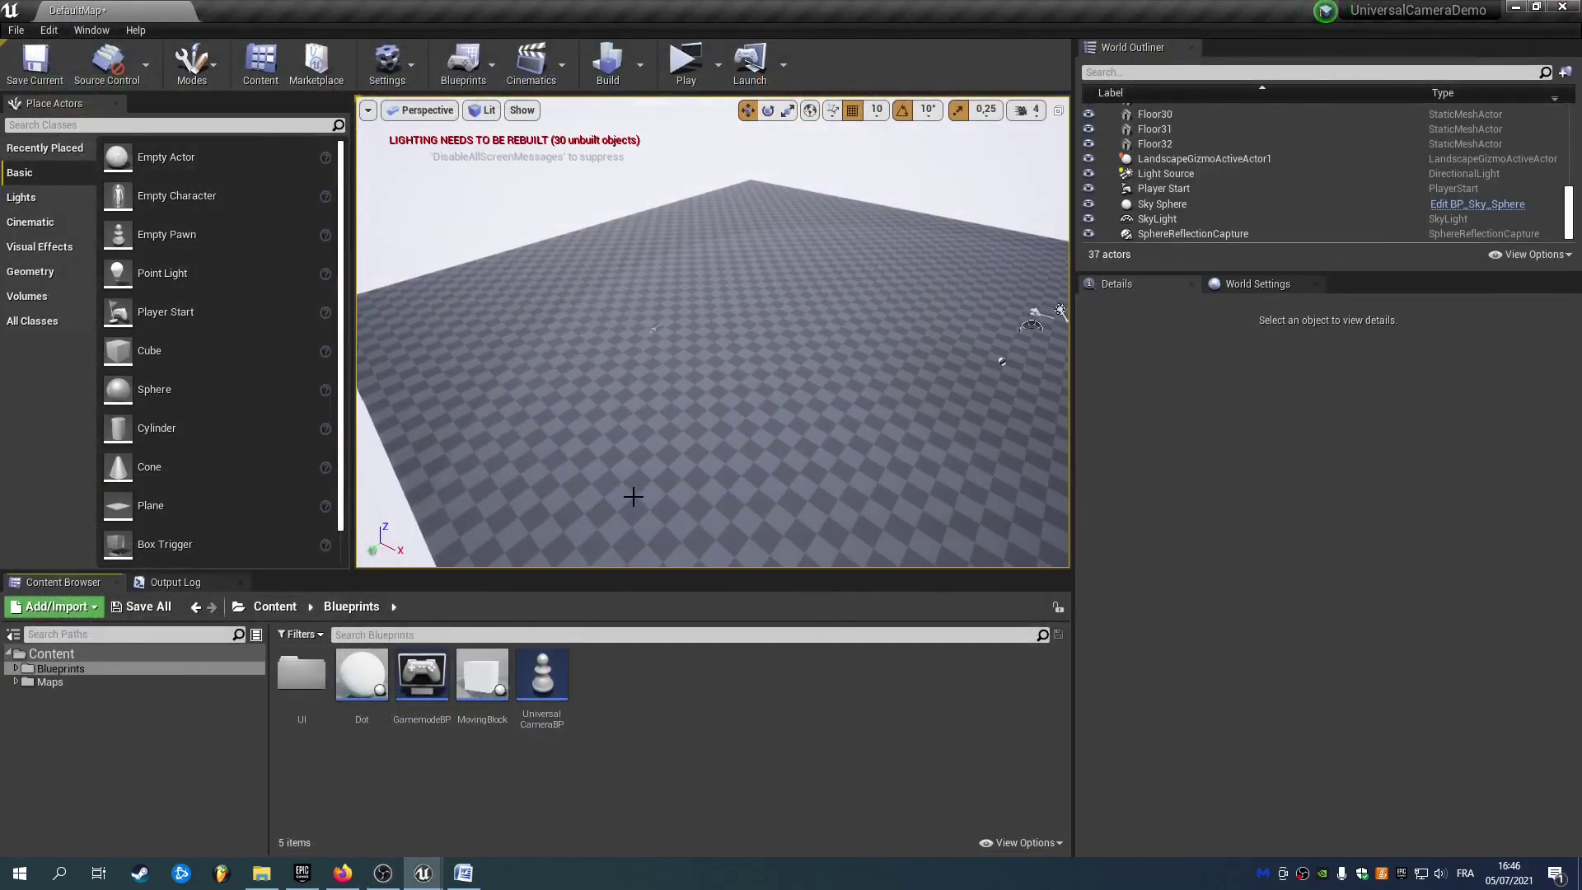
Place a MovingBlock actor on the floor at about X -1350, Y 1140, Z 20.
mouse_move(633, 497)
right_mouse_down()
mouse_move(618, 496)
mouse_move(647, 492)
mouse_move(601, 497)
right_mouse_up()
left_click(486, 682)
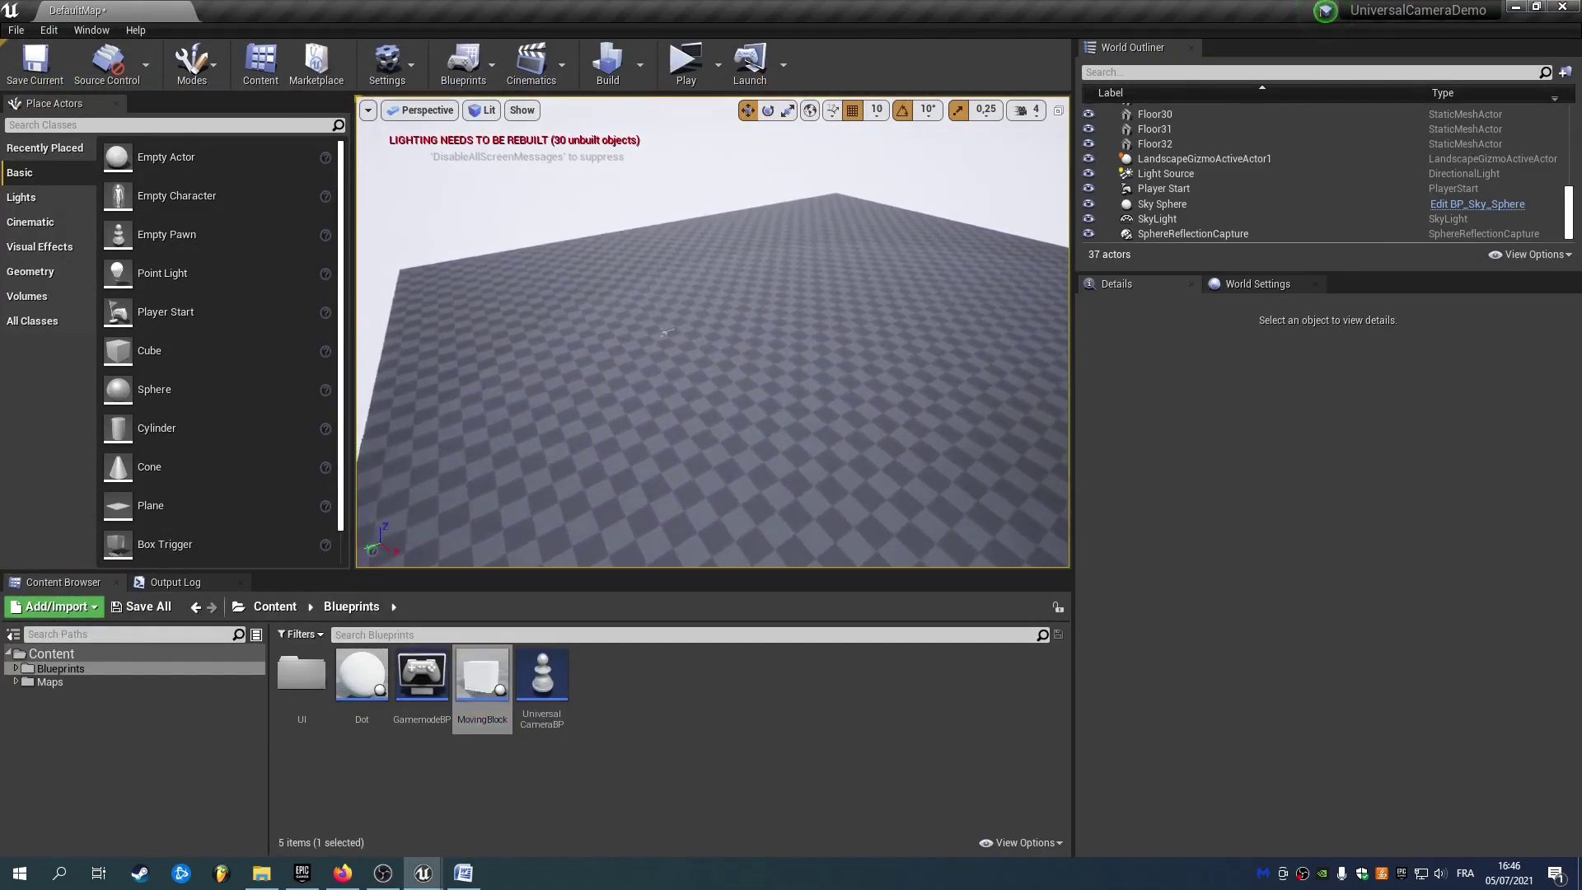
right_click_drag(741, 324, 746, 323)
left_click_drag(482, 675, 591, 421)
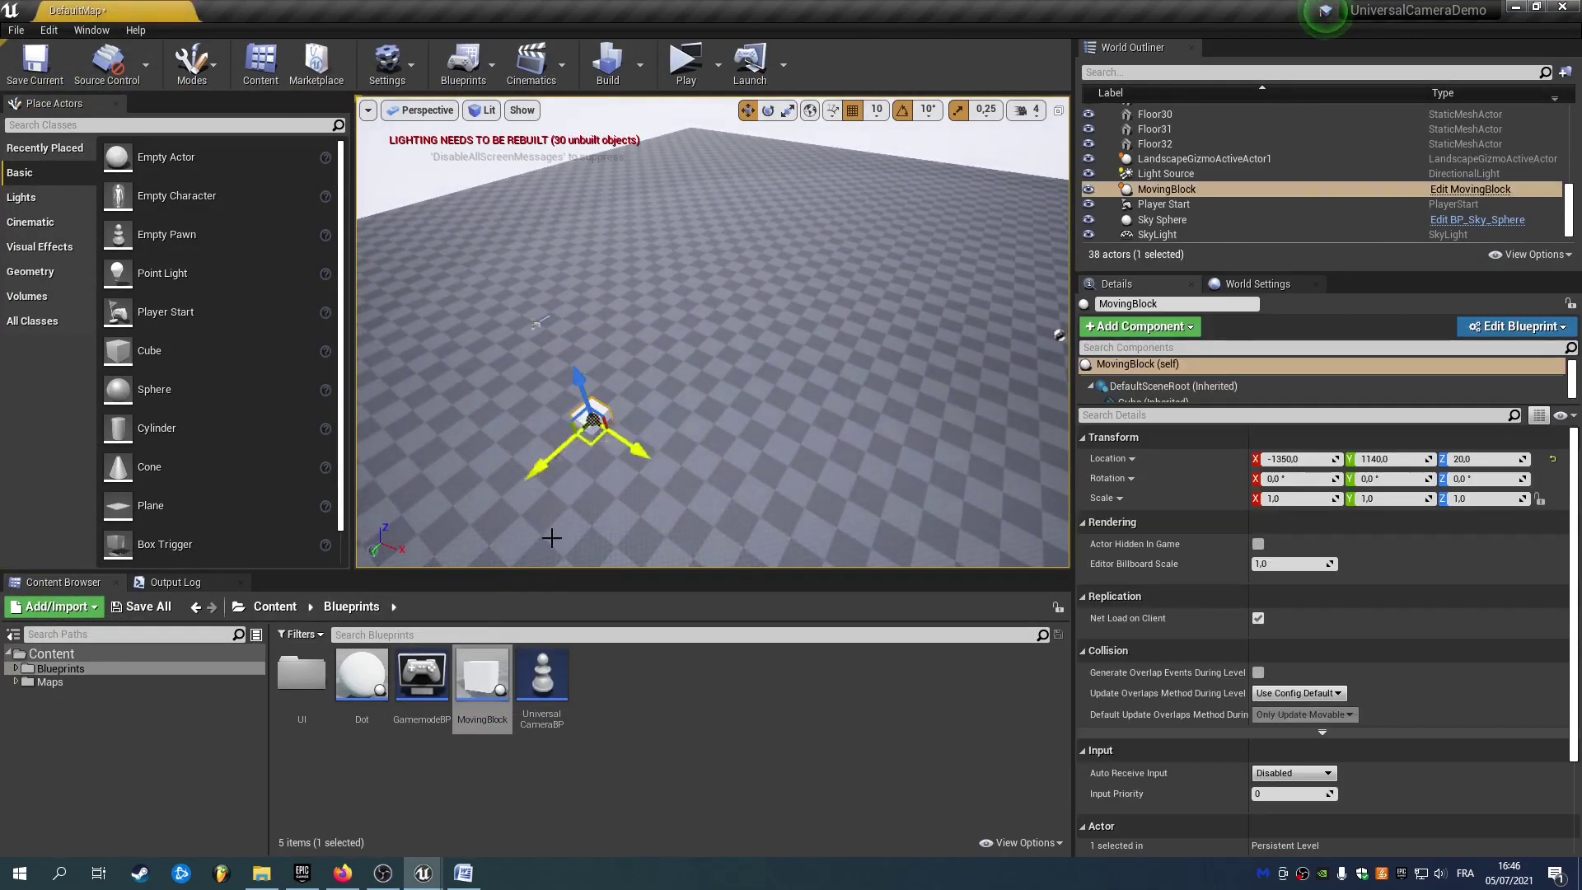
Add a C keyboard event to an empty area of the UniversalCameraBP event graph.
double_click(539, 707)
right_click(591, 378)
type("c")
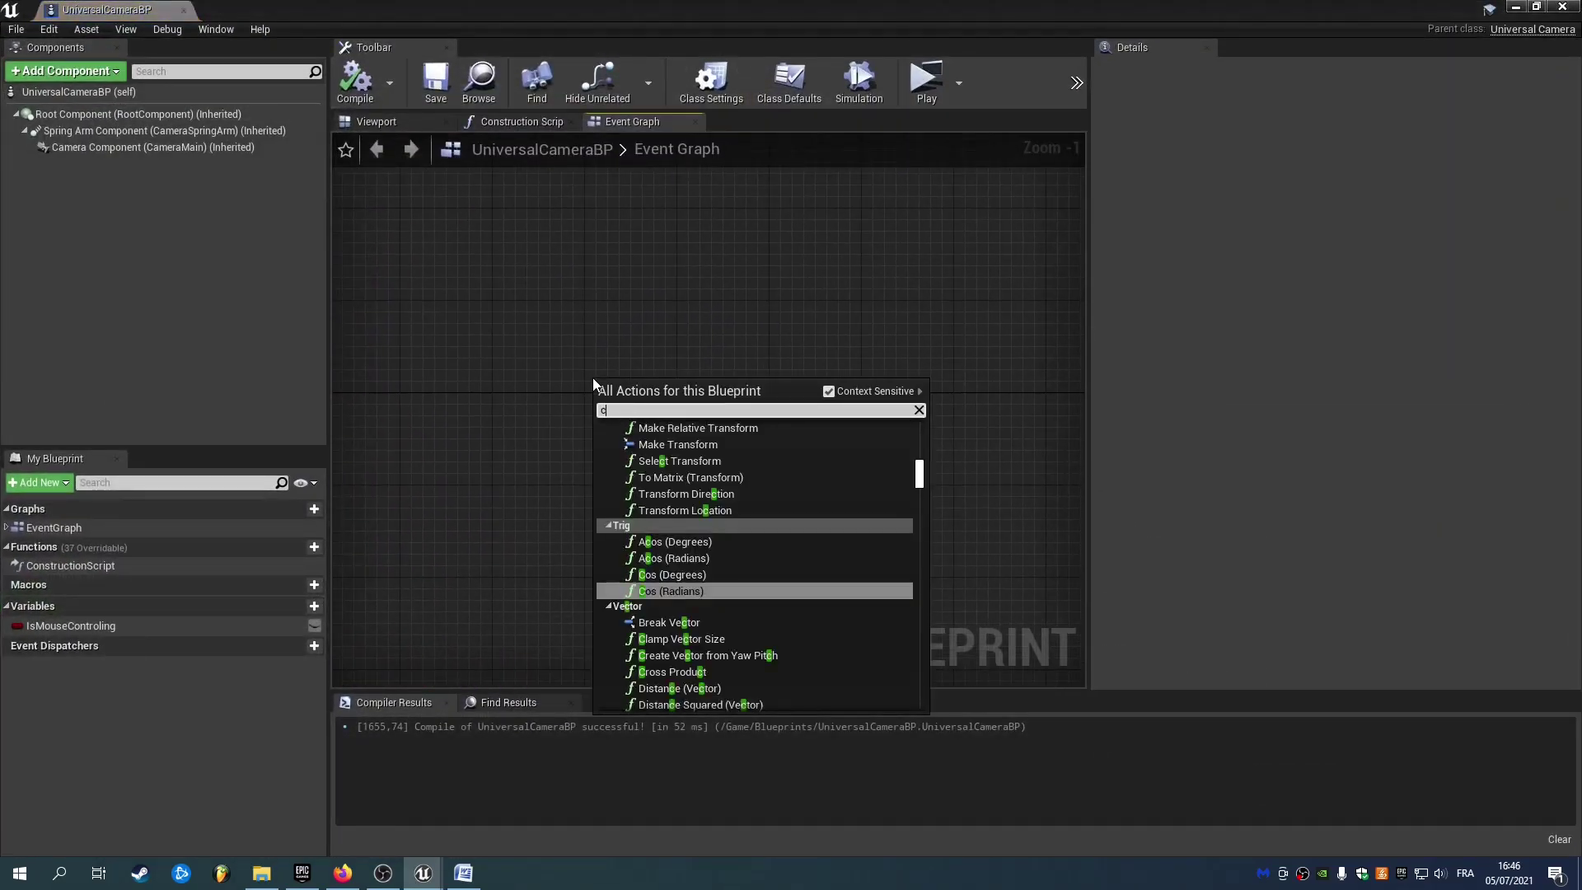
type(" keyboard")
key("Return")
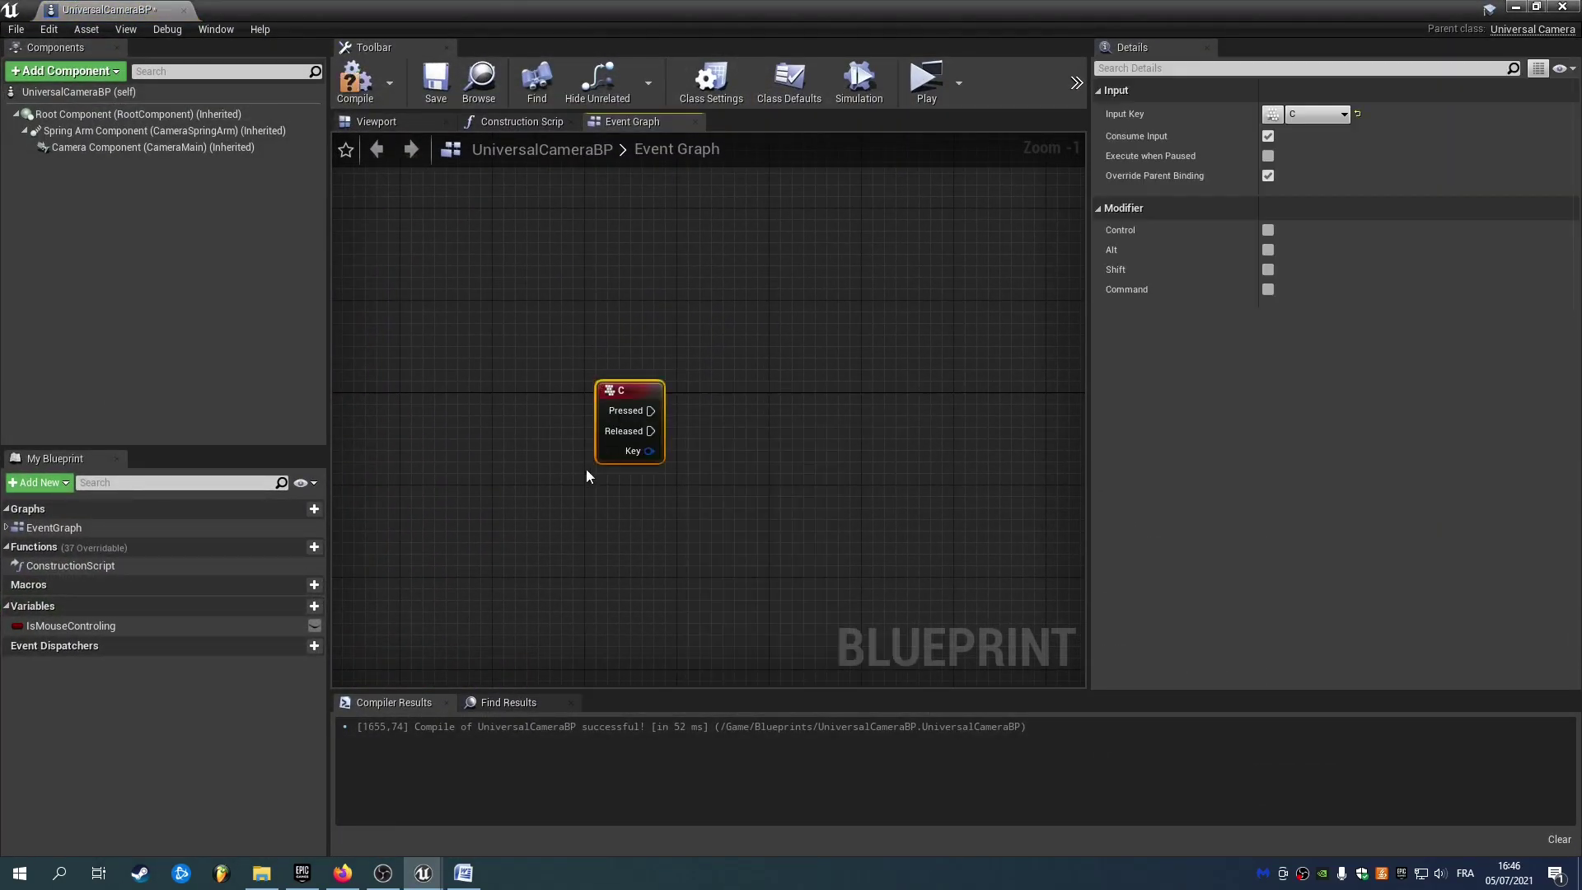
Add a Get All Actors Of Class node run by the C event's Pressed output, with Moving Block as its class.
right_click_drag(586, 468, 492, 431)
scroll(491, 431, "up", 1)
right_click(500, 433)
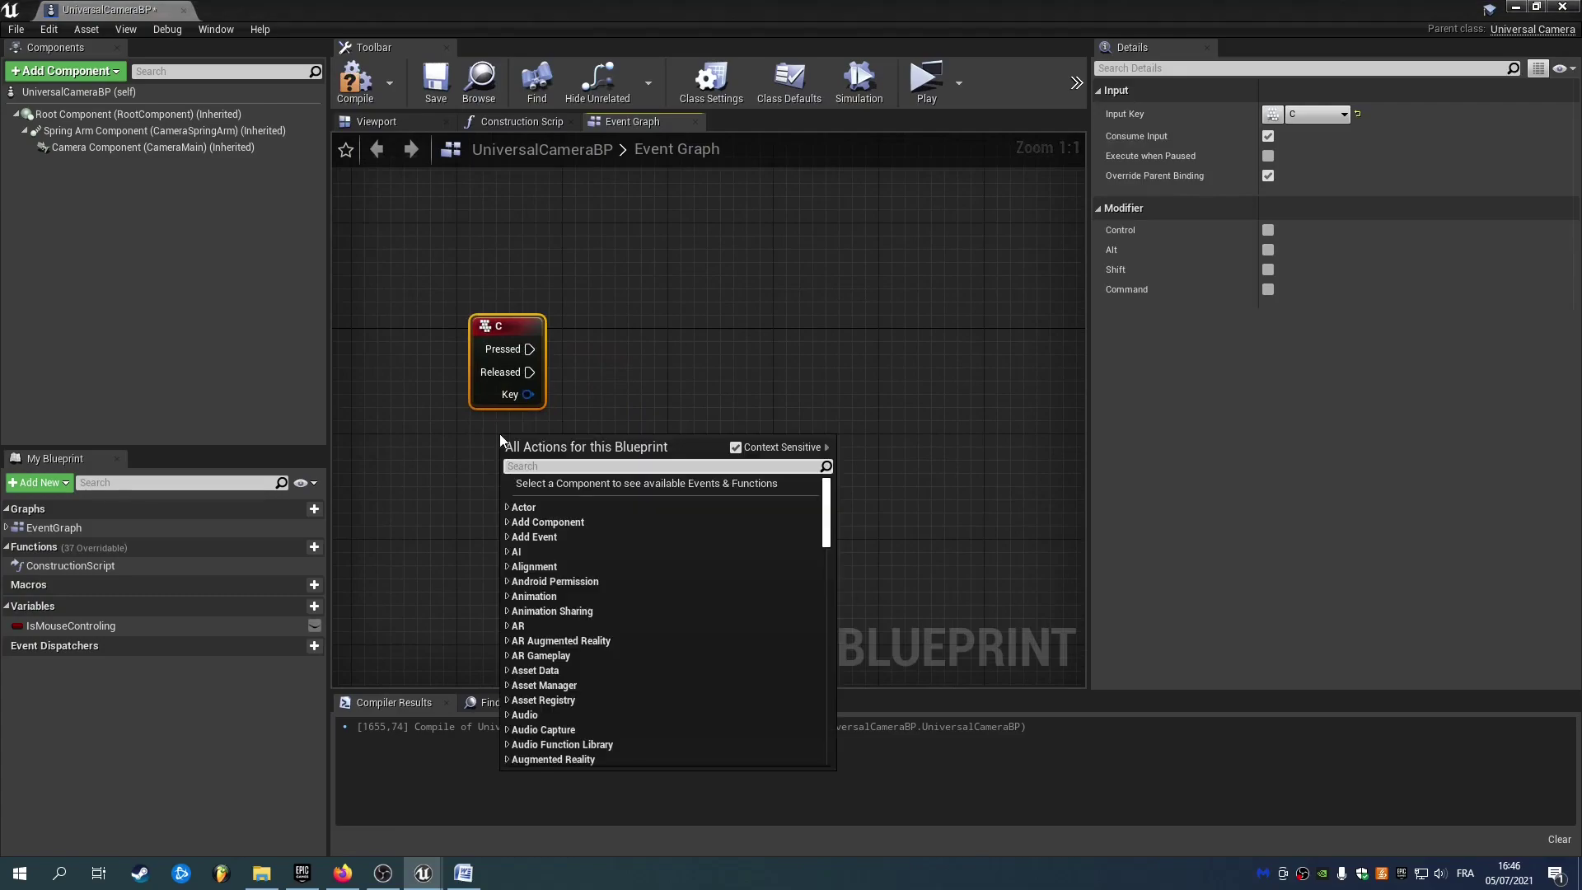
type("get all acto")
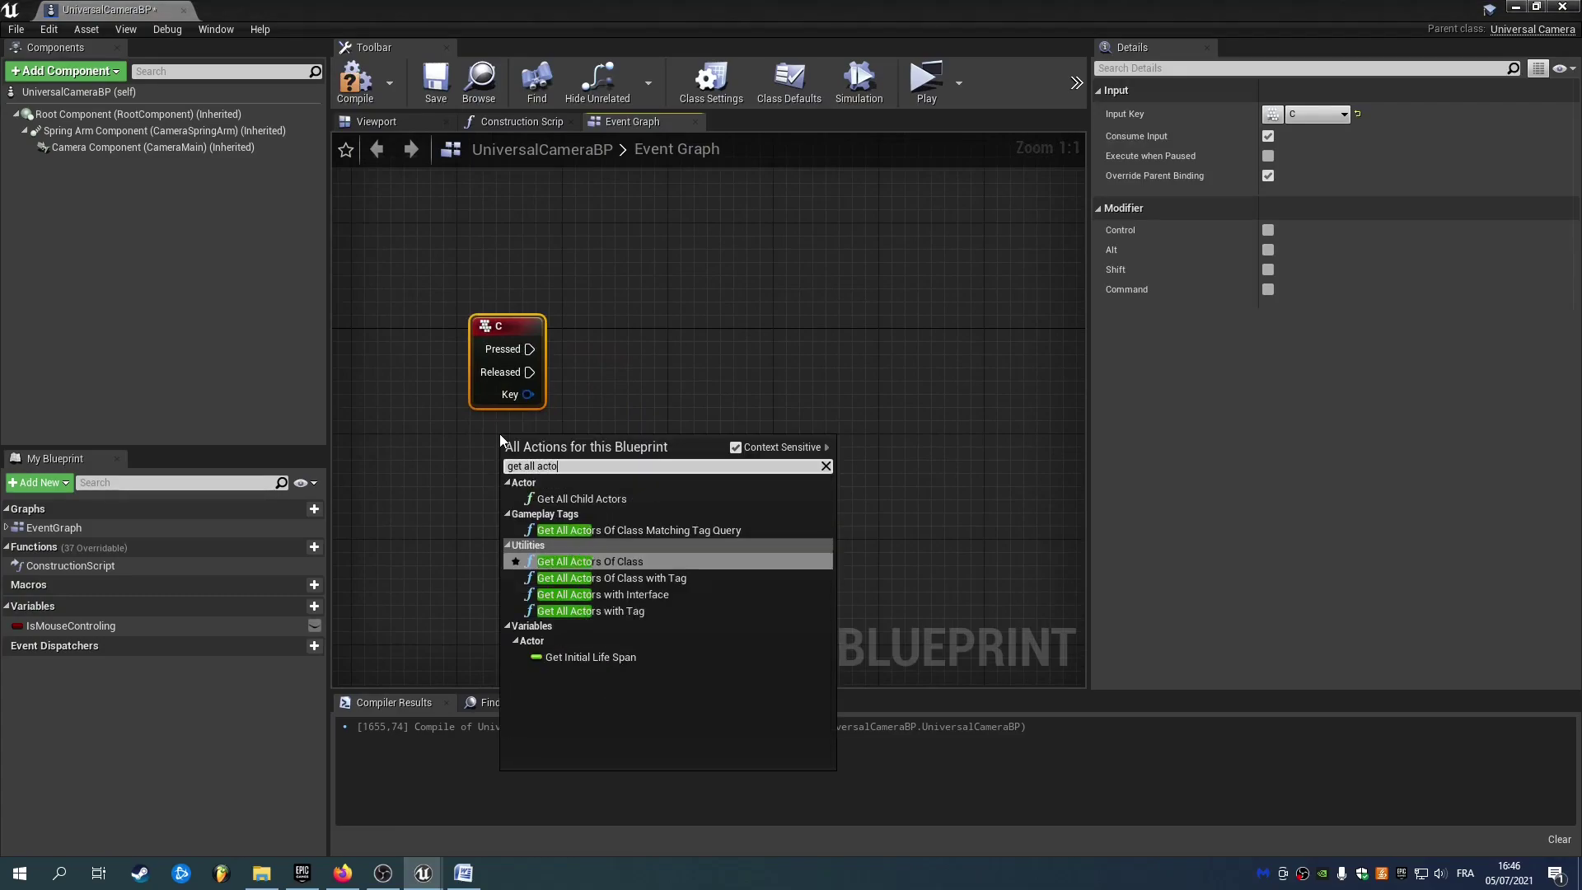
key("Return")
left_click_drag(574, 444, 590, 350)
left_click(639, 385)
type("moving")
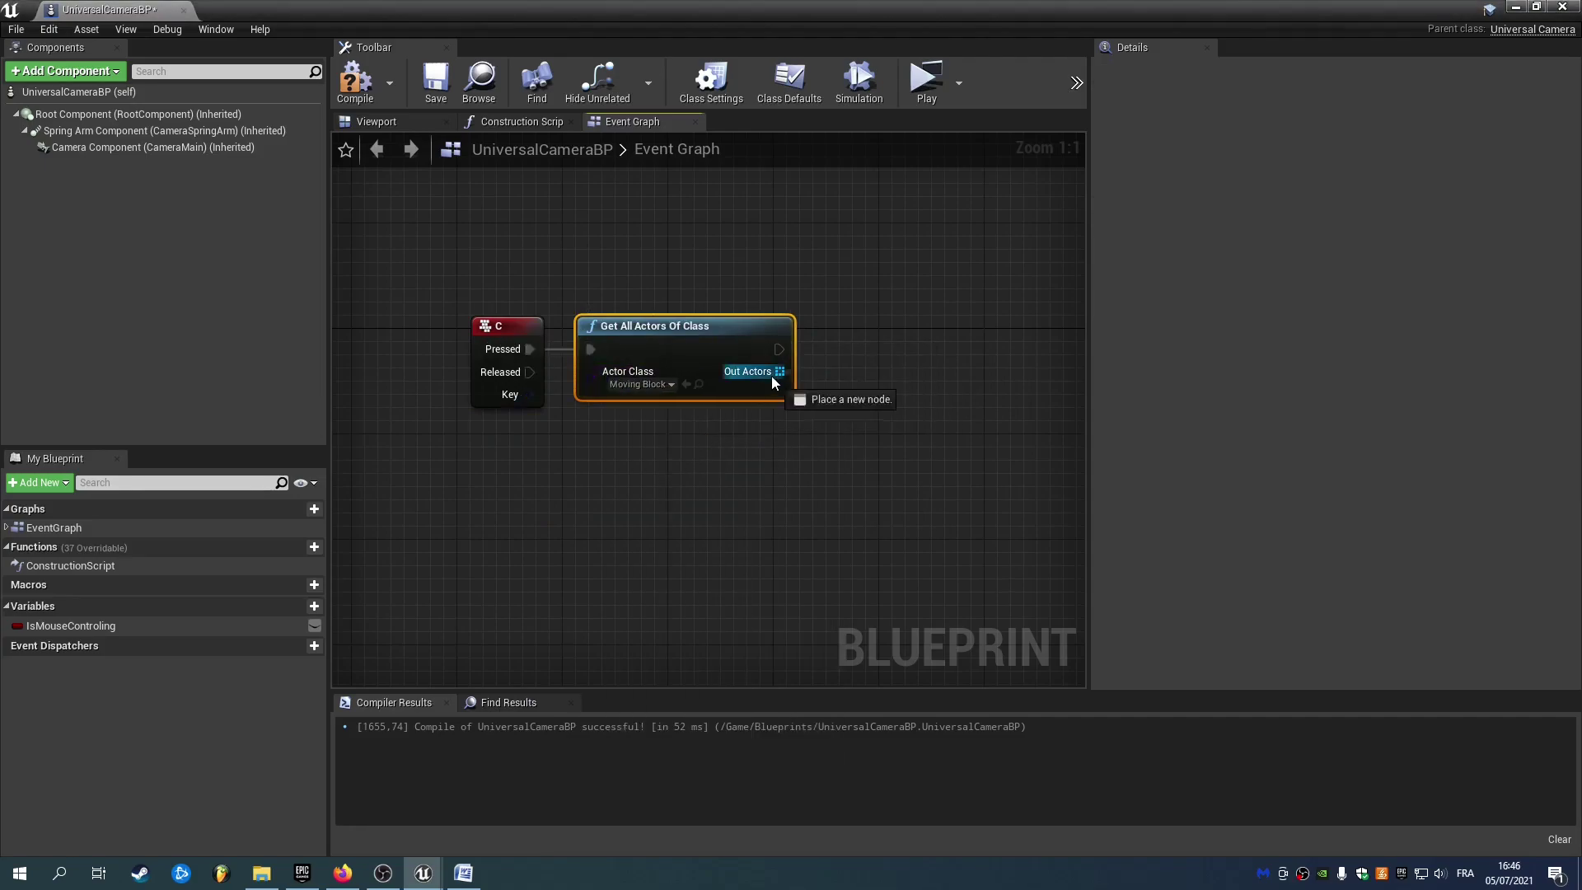
Add a Get node with index 0 from the Out Actors array and place it below Get All Actors Of Class.
left_click_drag(771, 377, 776, 381)
type("get")
left_click(854, 580)
right_click_drag(875, 489, 644, 493)
left_click_drag(629, 419, 591, 471)
Add a Follow Actor node that takes the Get node's output as its Actor to Follow, and position it beyond the Get node.
left_click_drag(660, 365, 660, 364)
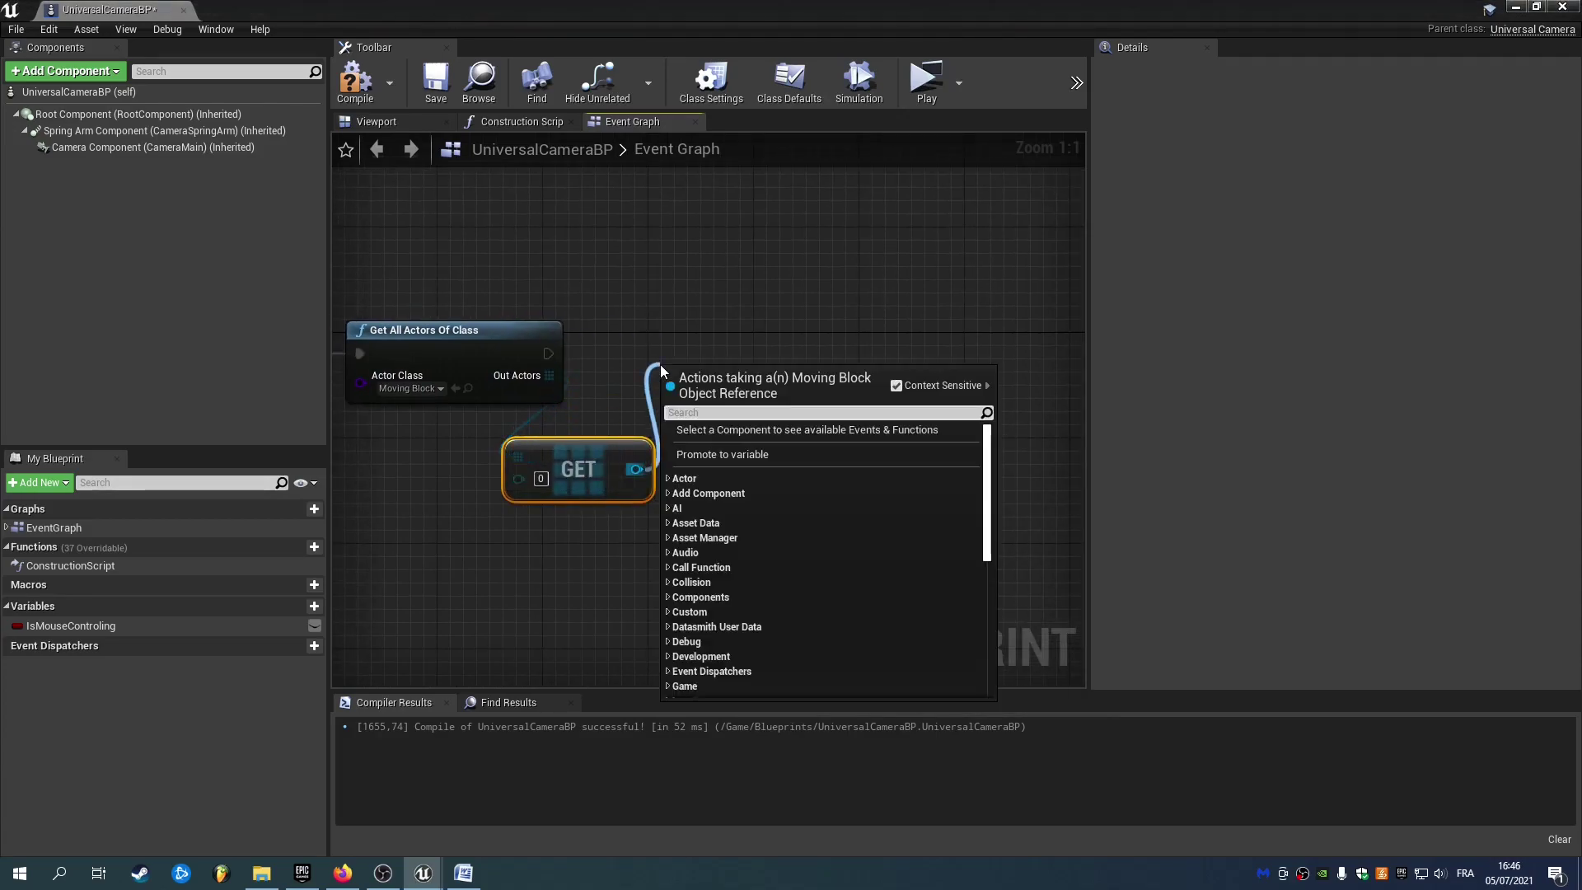
type("follow")
key("Return")
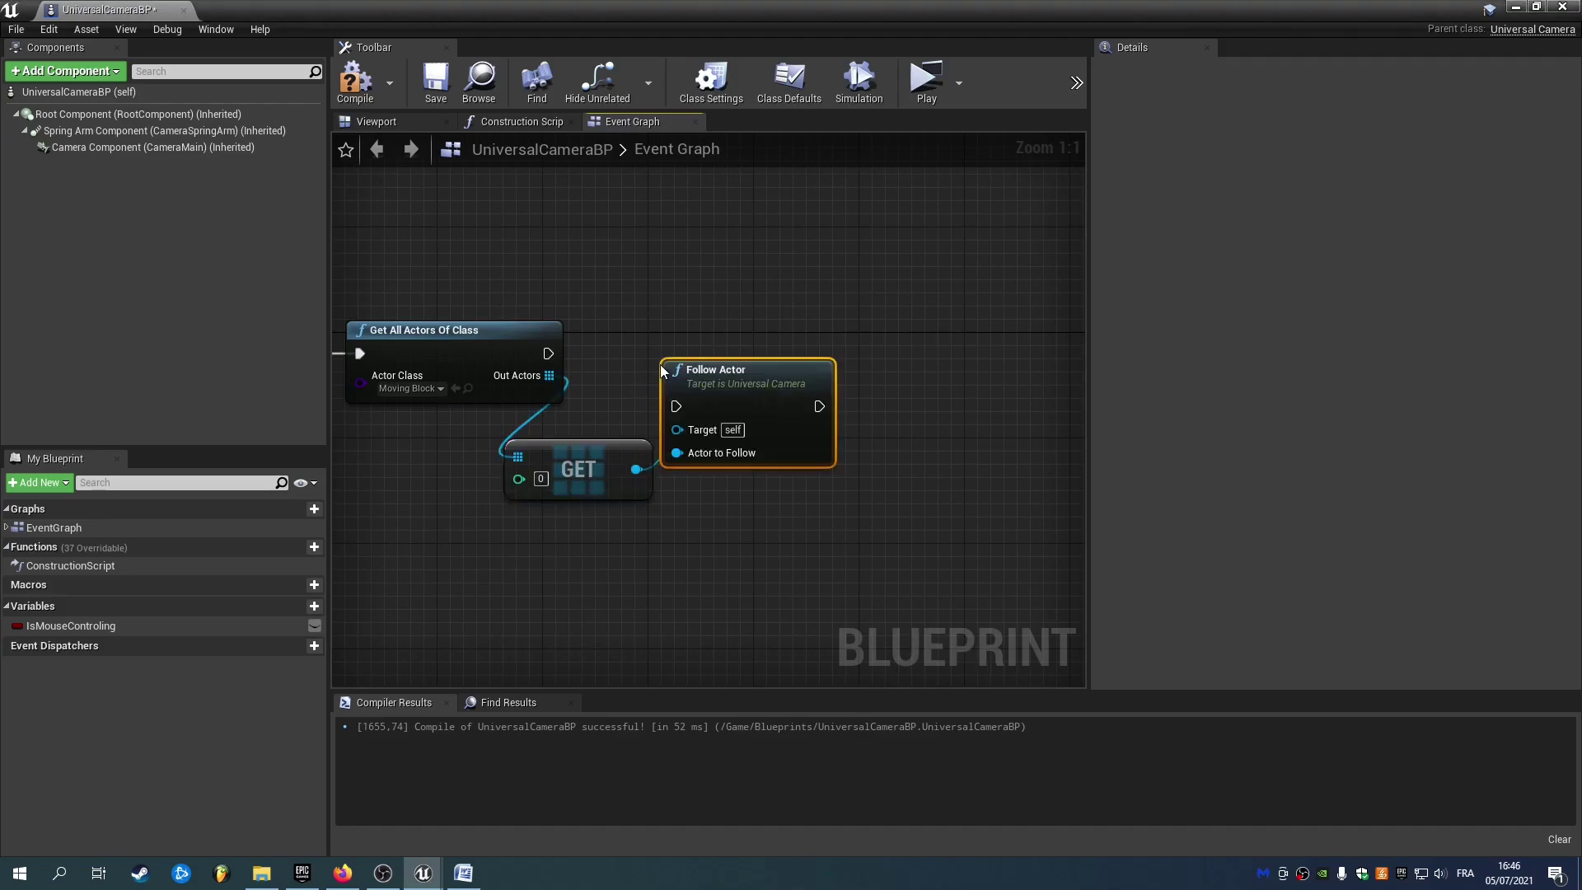
left_click_drag(660, 364, 715, 298)
Connect the execution output of Get All Actors Of Class to Follow Actor and align the nodes.
left_click(533, 347)
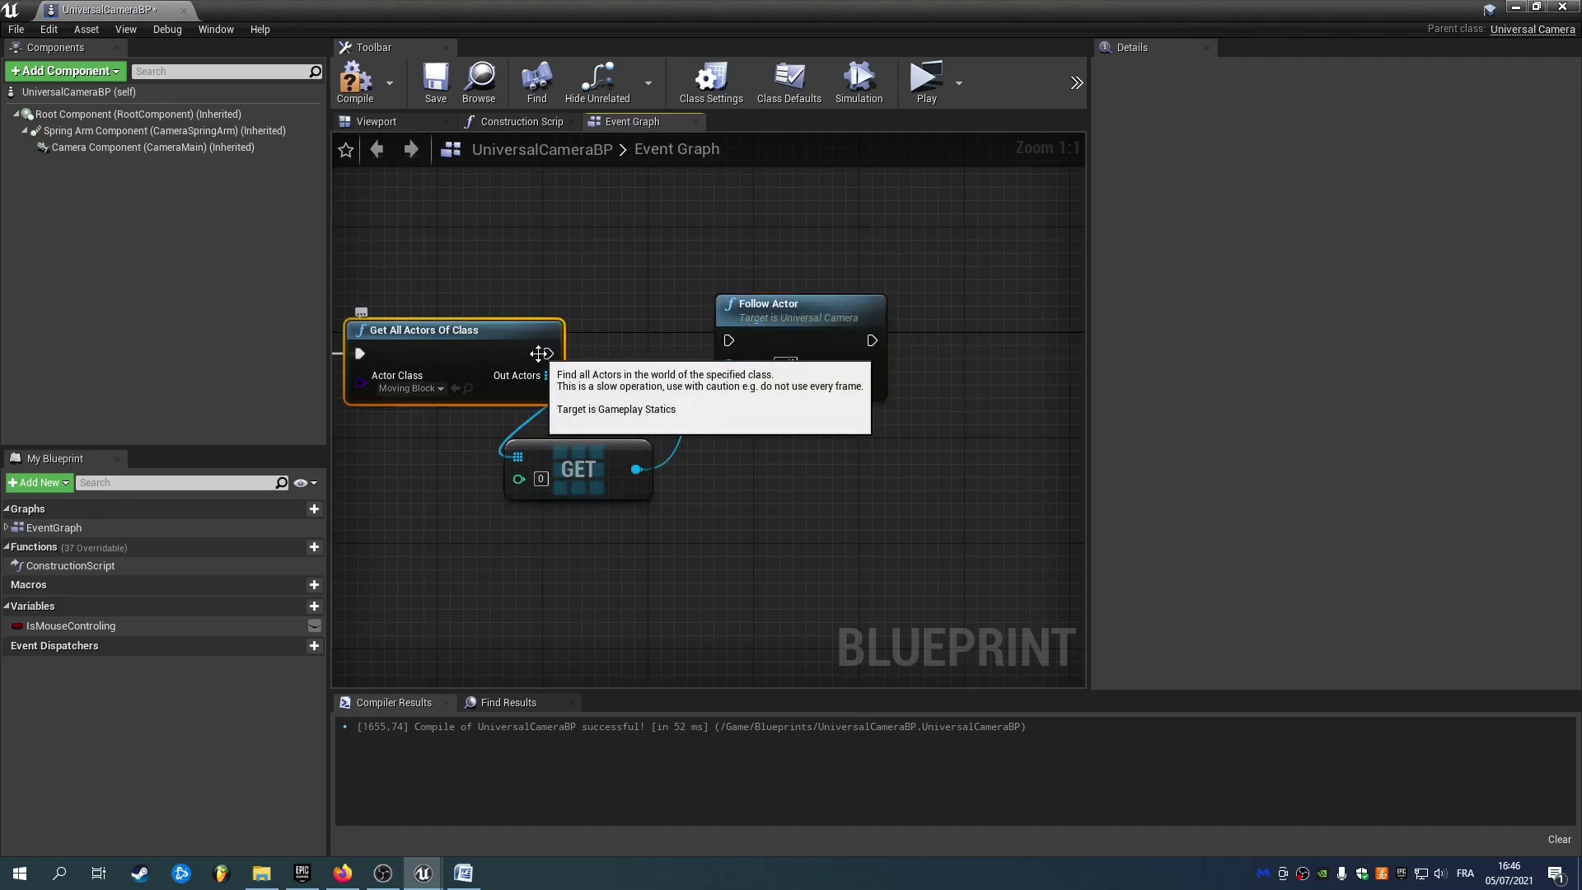
left_click_drag(534, 348, 570, 334)
right_click_drag(501, 354, 715, 338)
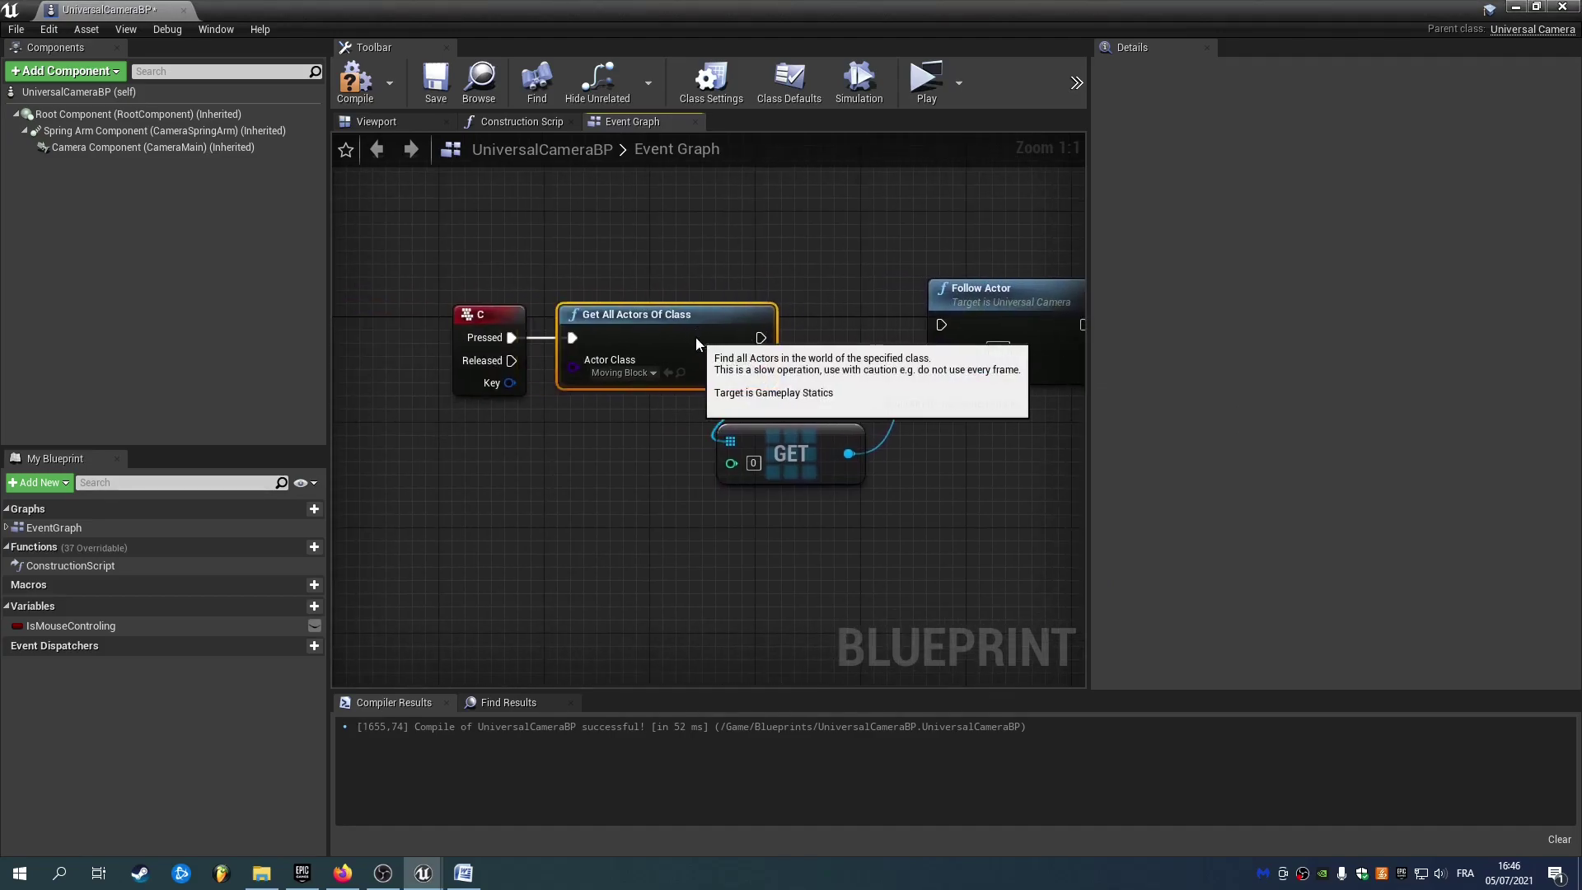
left_click_drag(927, 323, 927, 322)
left_click(865, 327)
left_click_drag(759, 337, 758, 336)
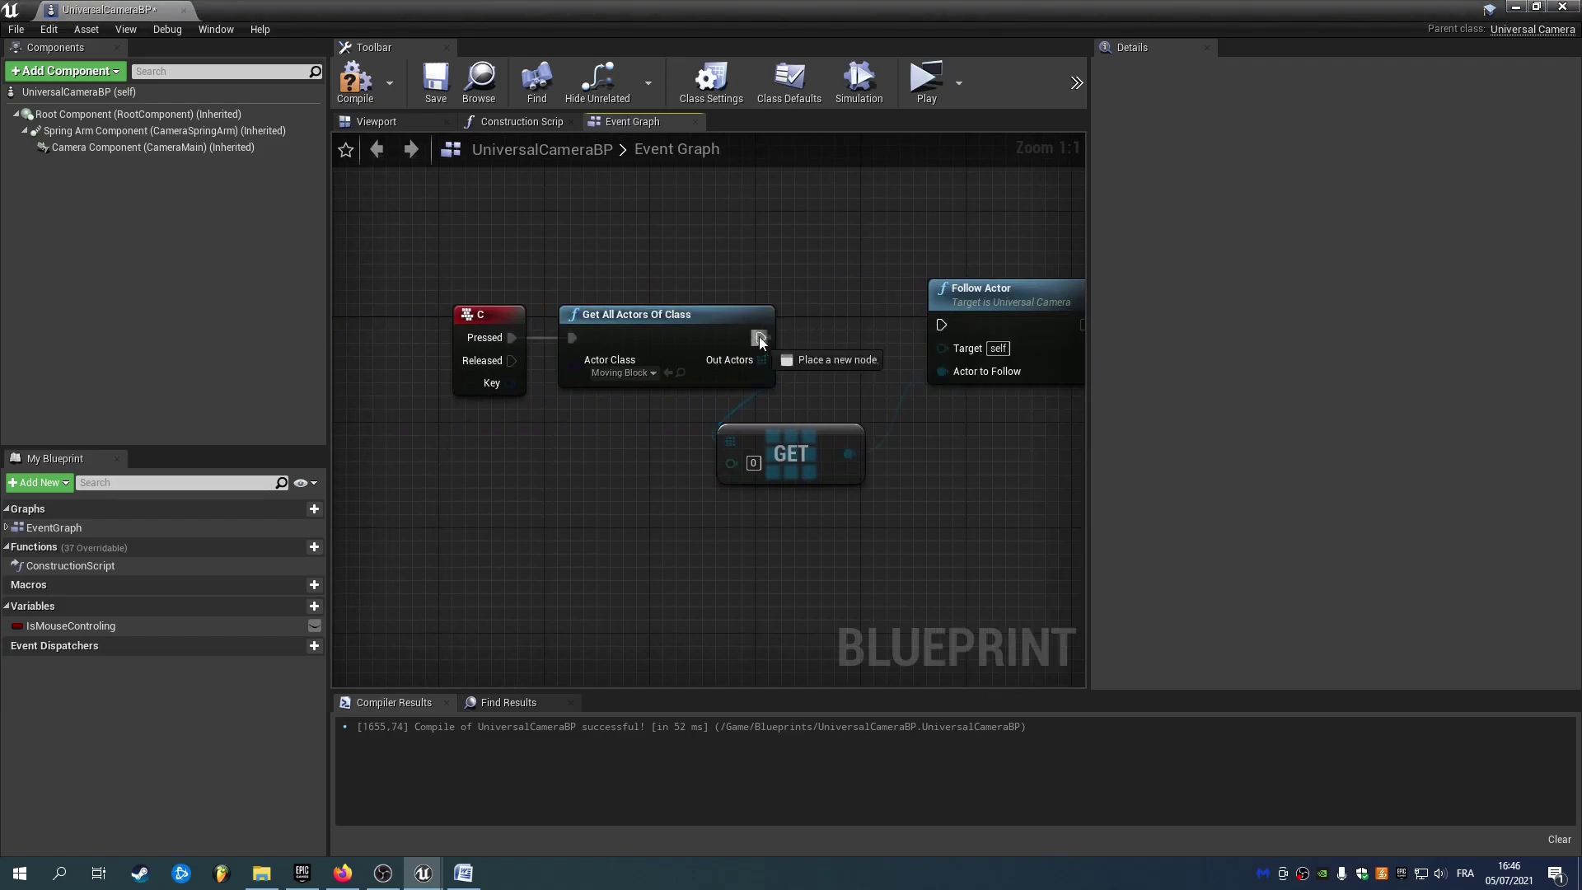
left_click_drag(992, 308, 991, 322)
left_click(1006, 491)
right_click_drag(1006, 491, 877, 476)
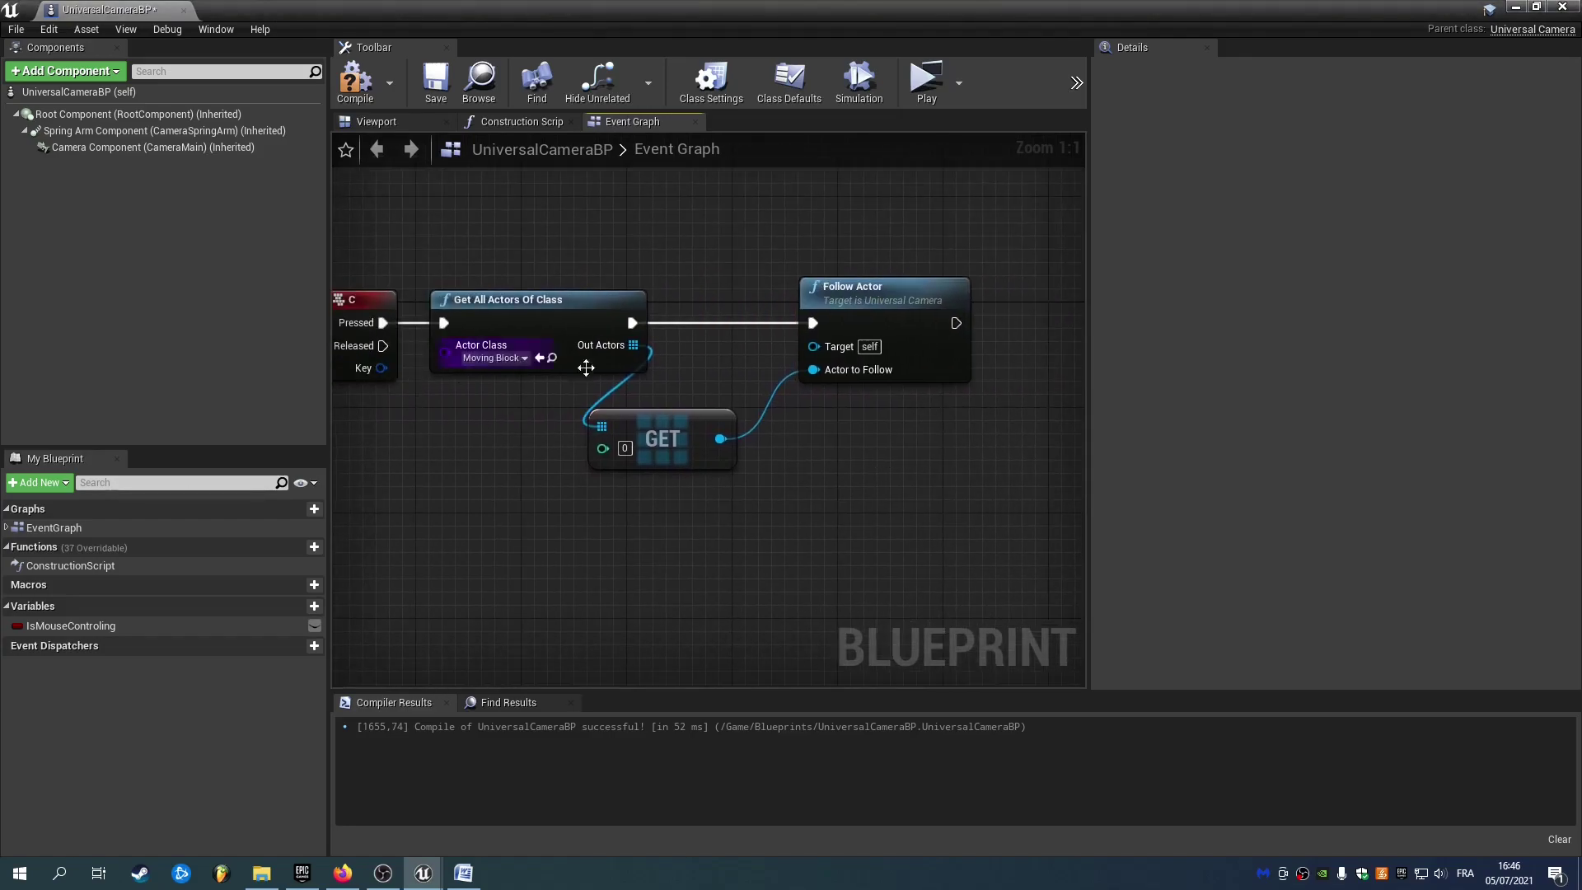
Play-test the level and trigger the C event to make the camera follow the moving block.
left_click(923, 82)
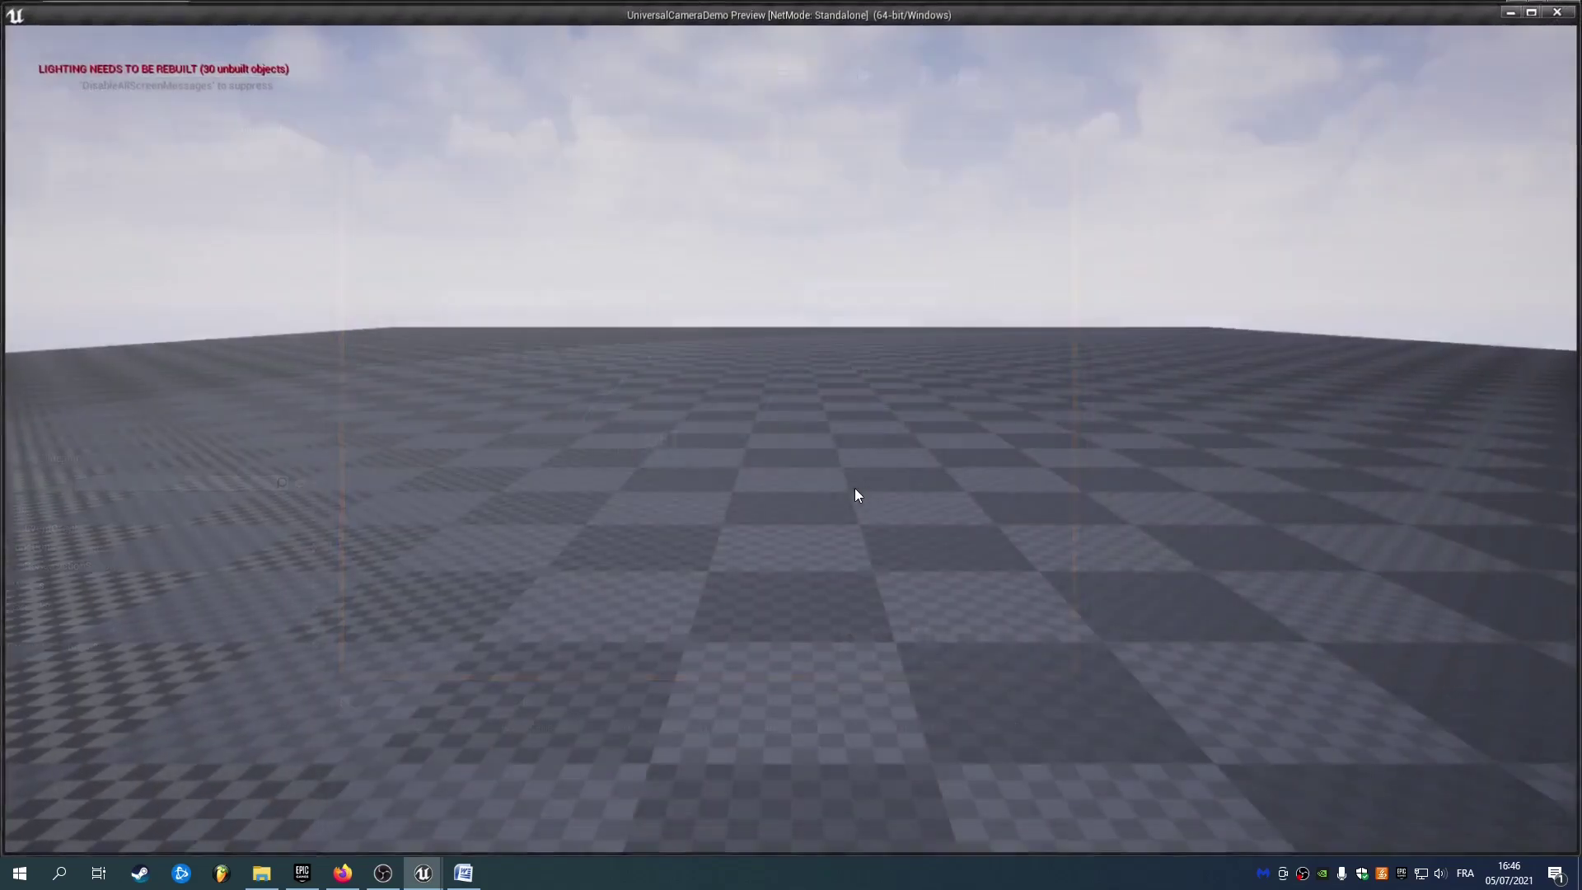
key("c")
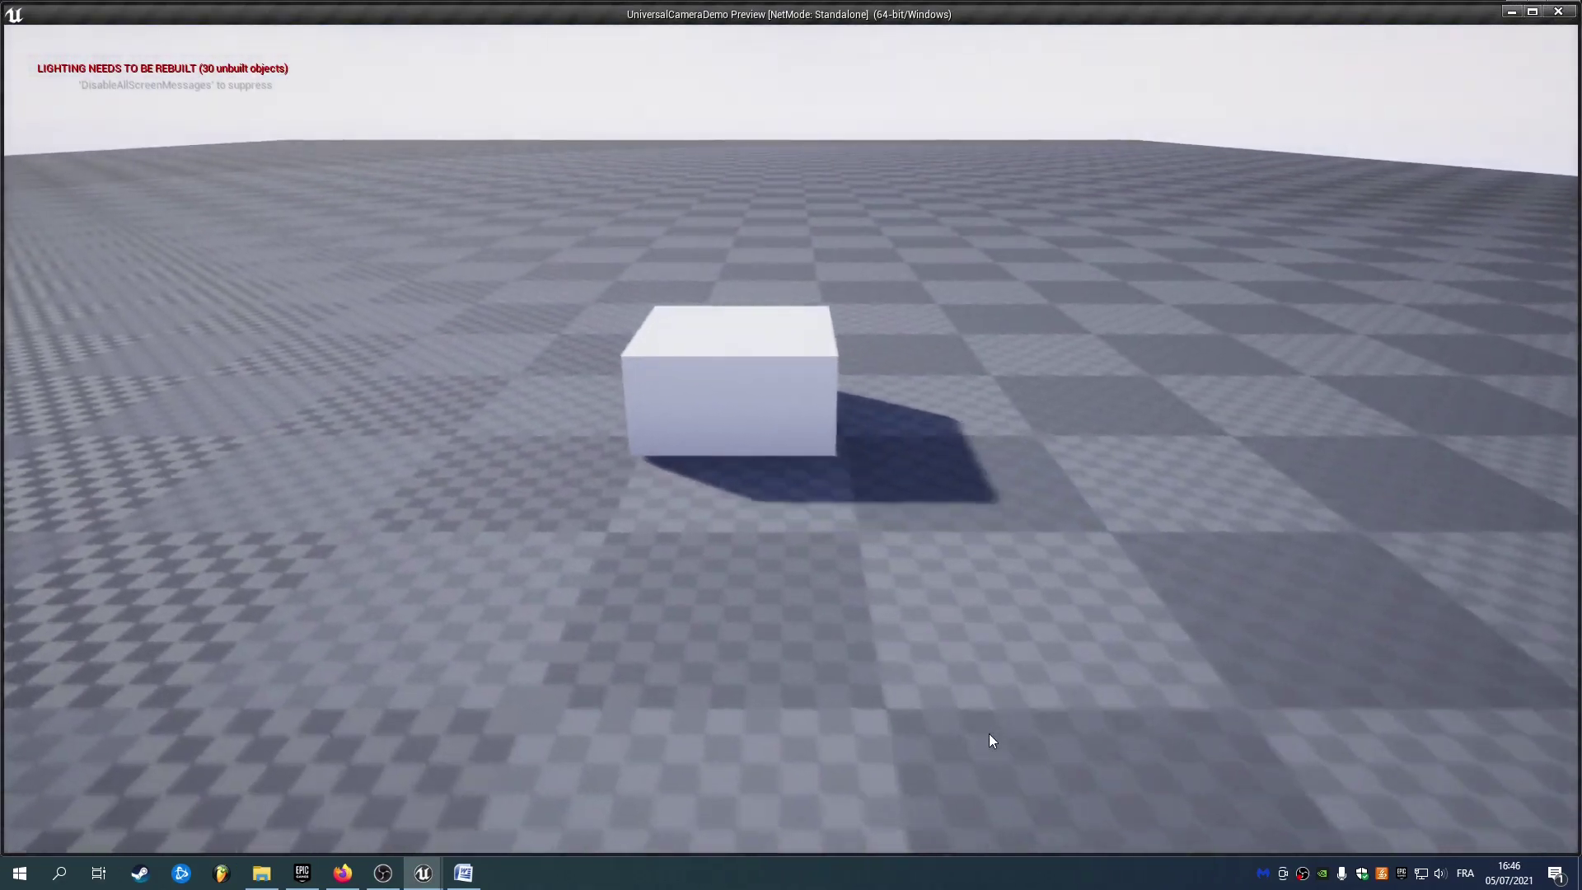